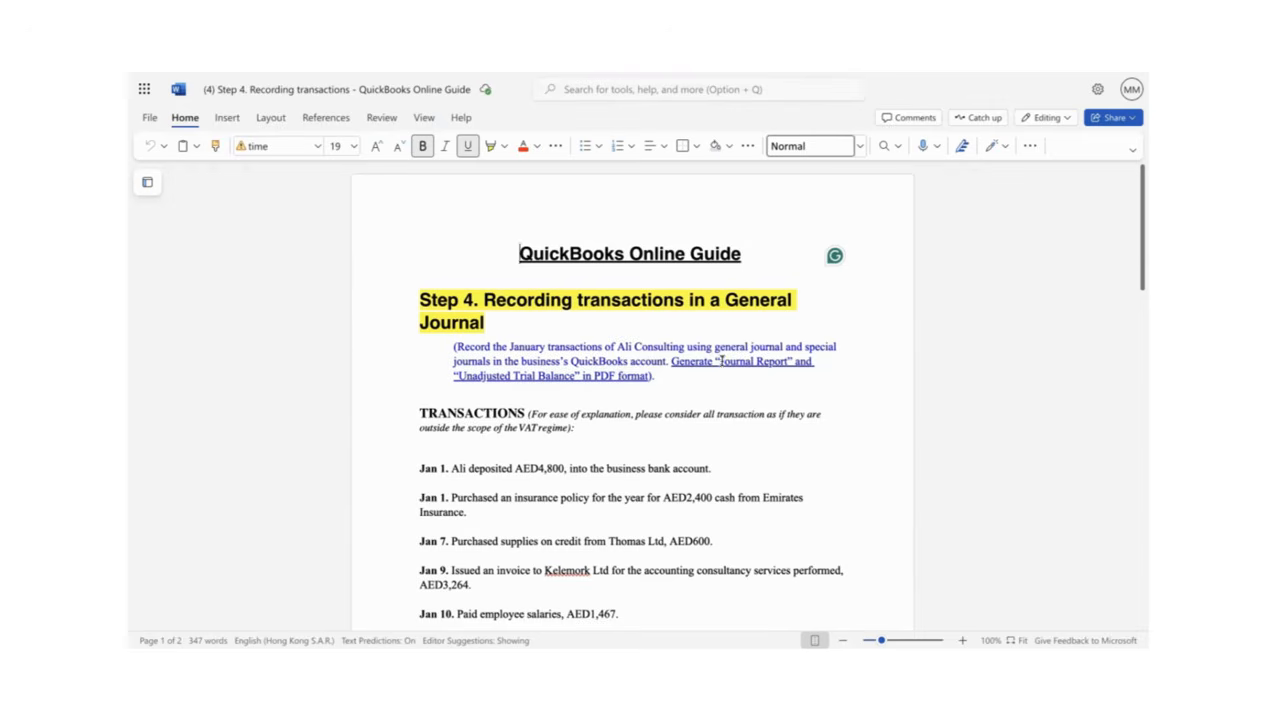
# Read through the January transactions in the guide document, including the Jan 1 deposit of AED4,800 into the business bank account.
pyautogui.click(479, 386)
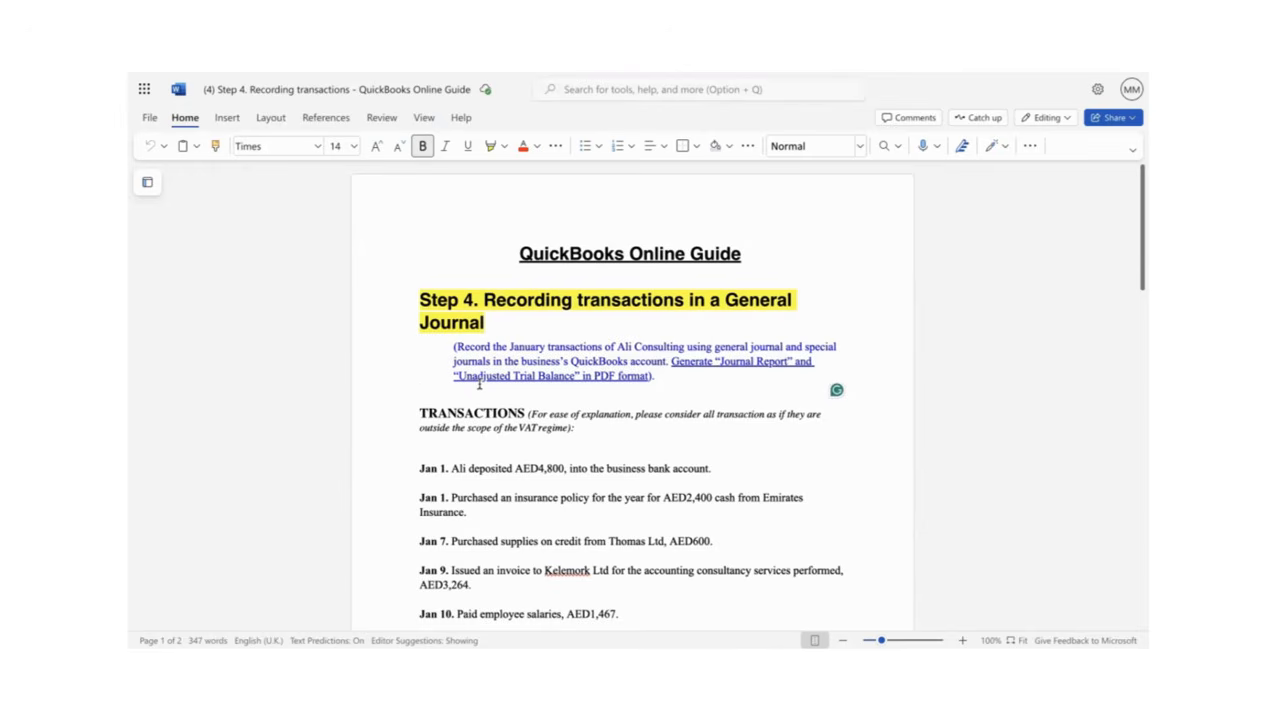
pyautogui.click(562, 497)
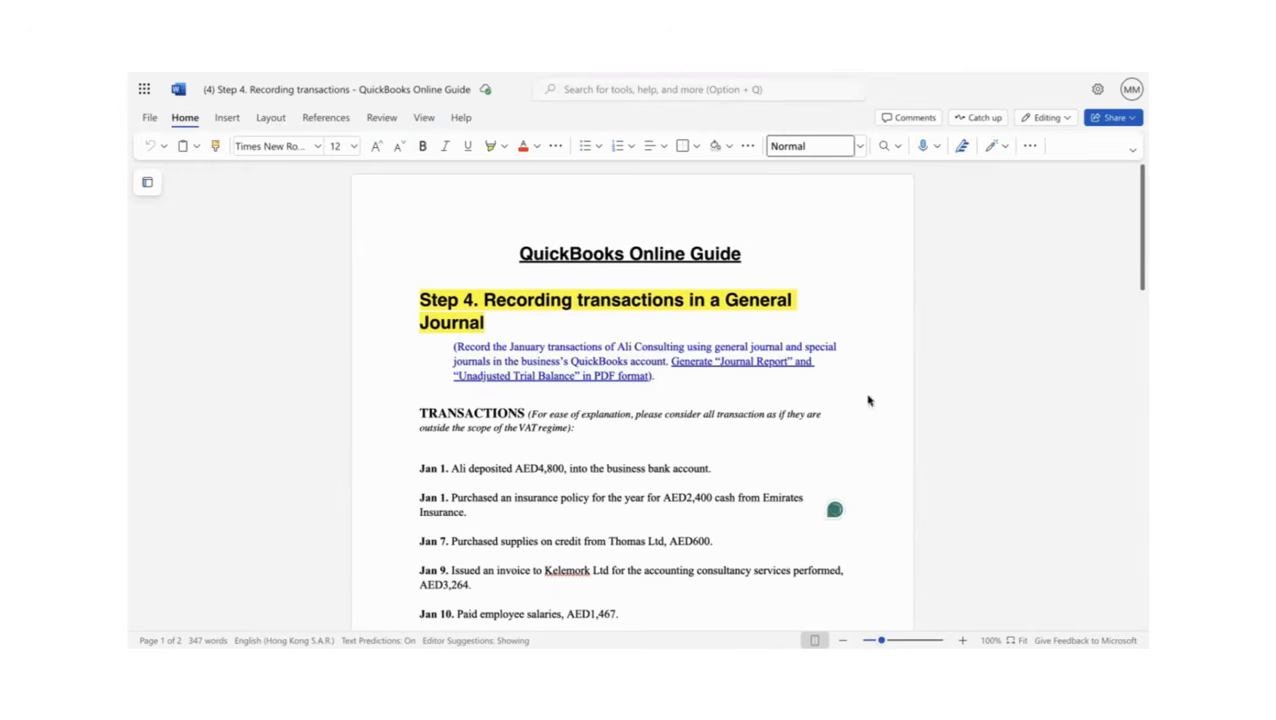
pyautogui.moveTo(1142, 265); pyautogui.dragTo(1139, 321)
pyautogui.click(451, 282)
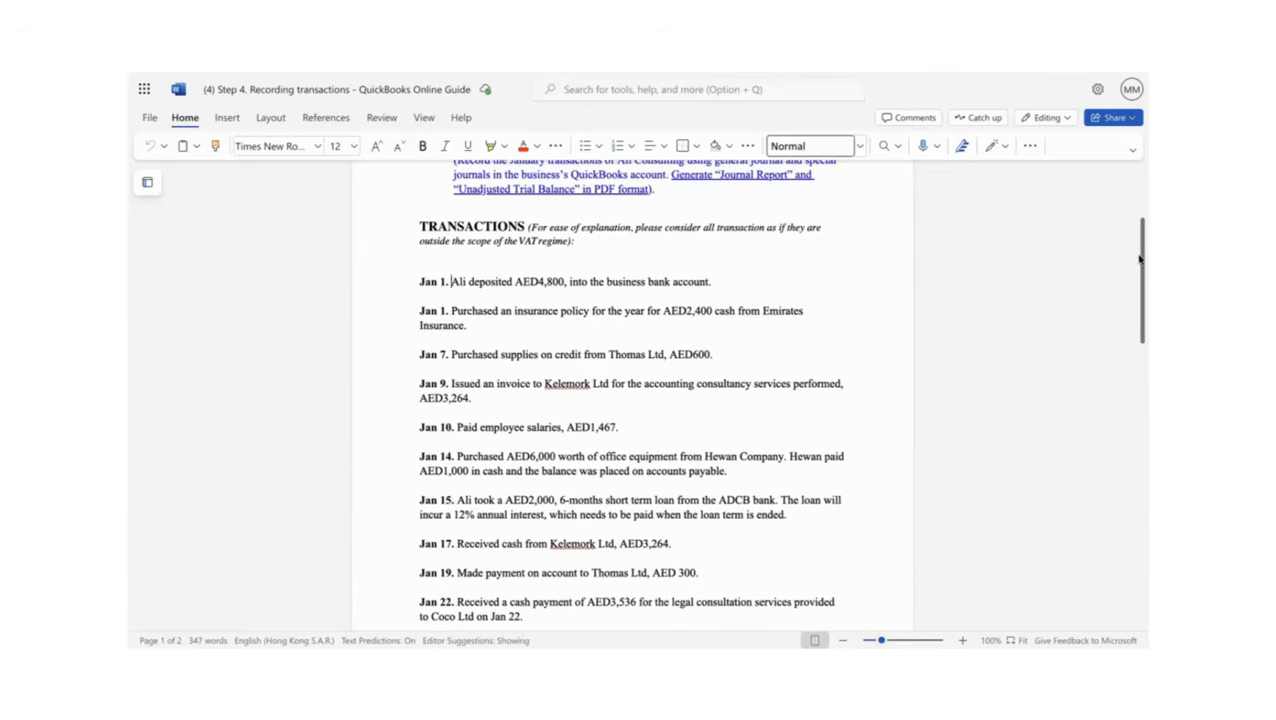
pyautogui.moveTo(1137, 257)
pyautogui.mouseDown()
pyautogui.moveTo(1133, 384)
pyautogui.moveTo(1139, 265)
pyautogui.mouseUp()
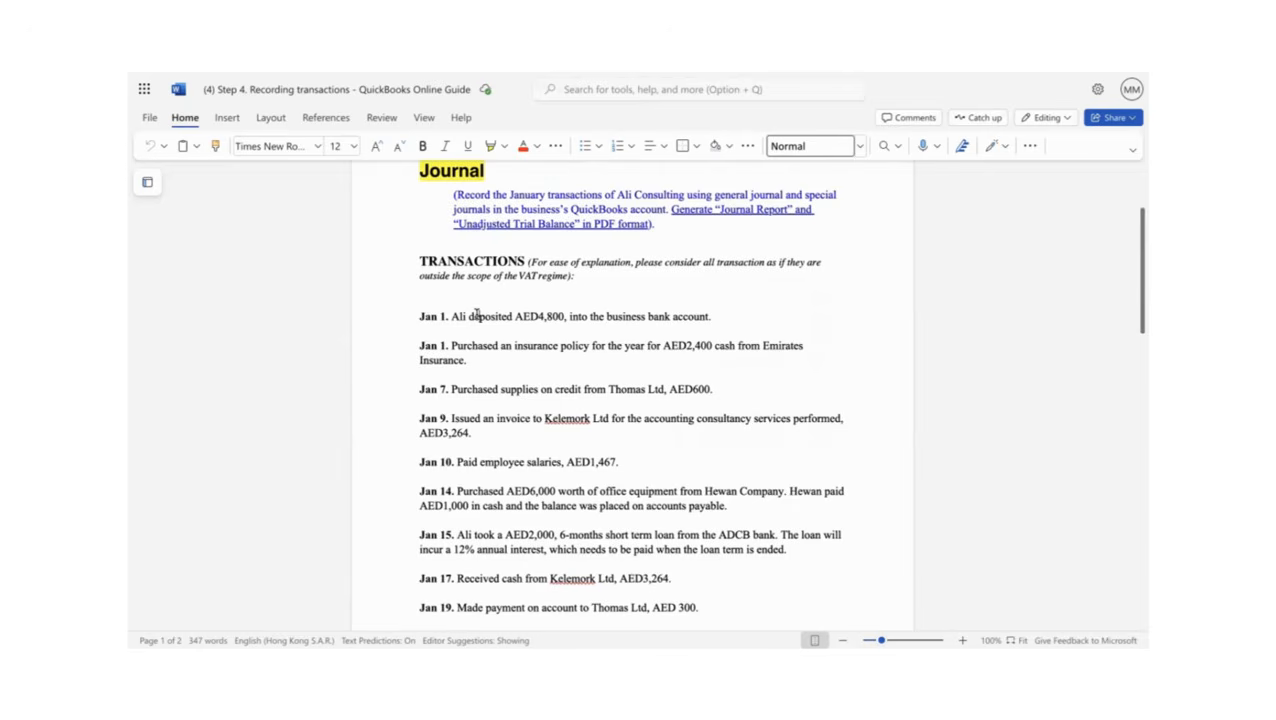
pyautogui.moveTo(566, 316); pyautogui.dragTo(541, 316)
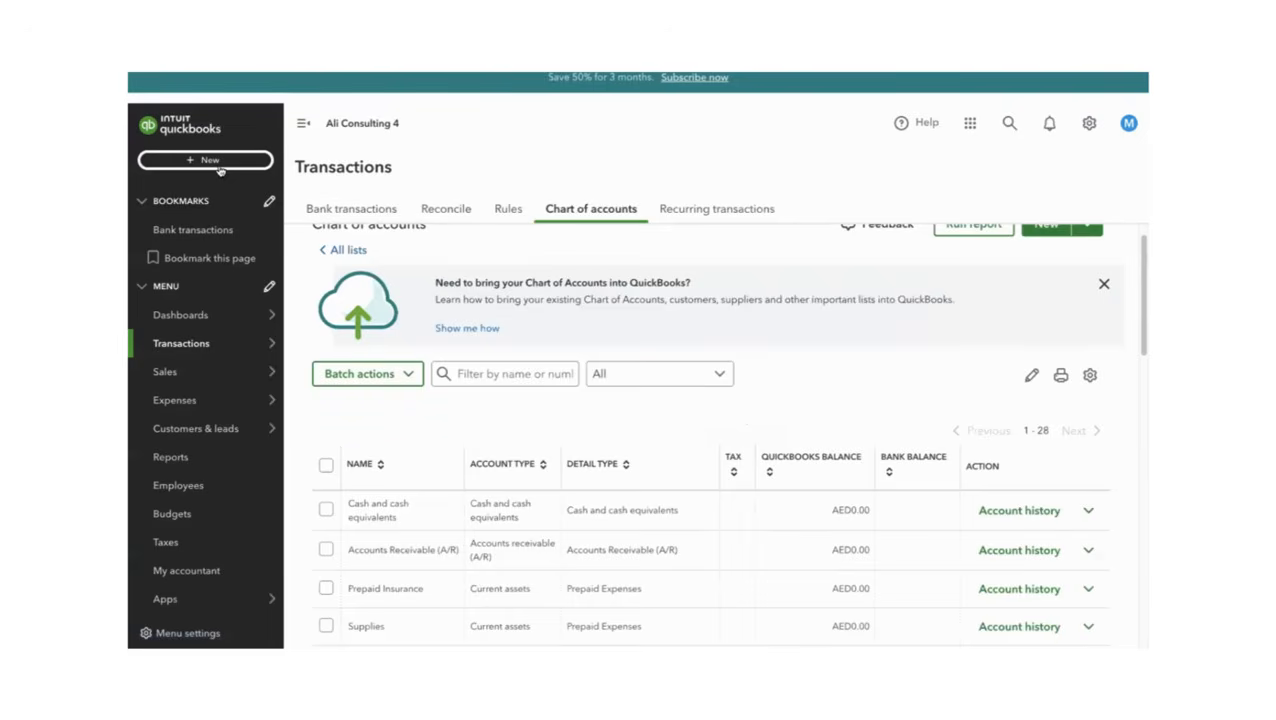
# In QuickBooks Online, create a bank deposit to Cash and cash equivalents dated 01/01/2024.
pyautogui.click(215, 163)
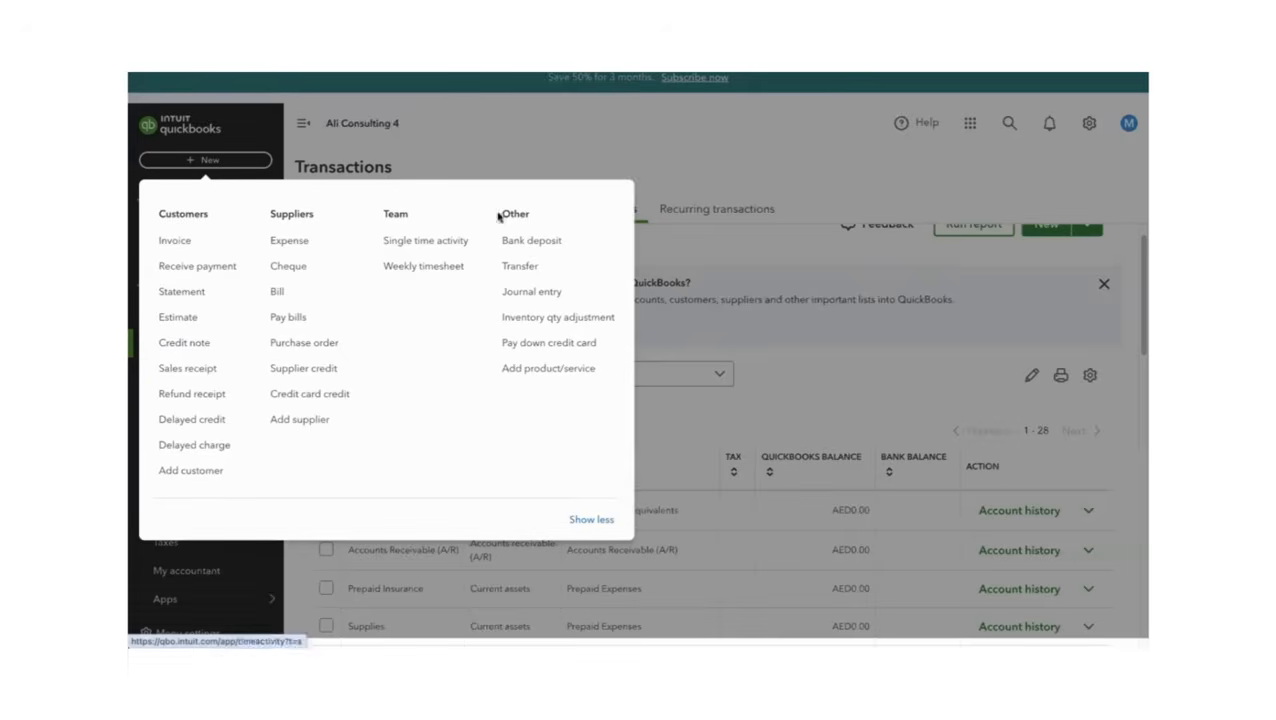
pyautogui.click(539, 248)
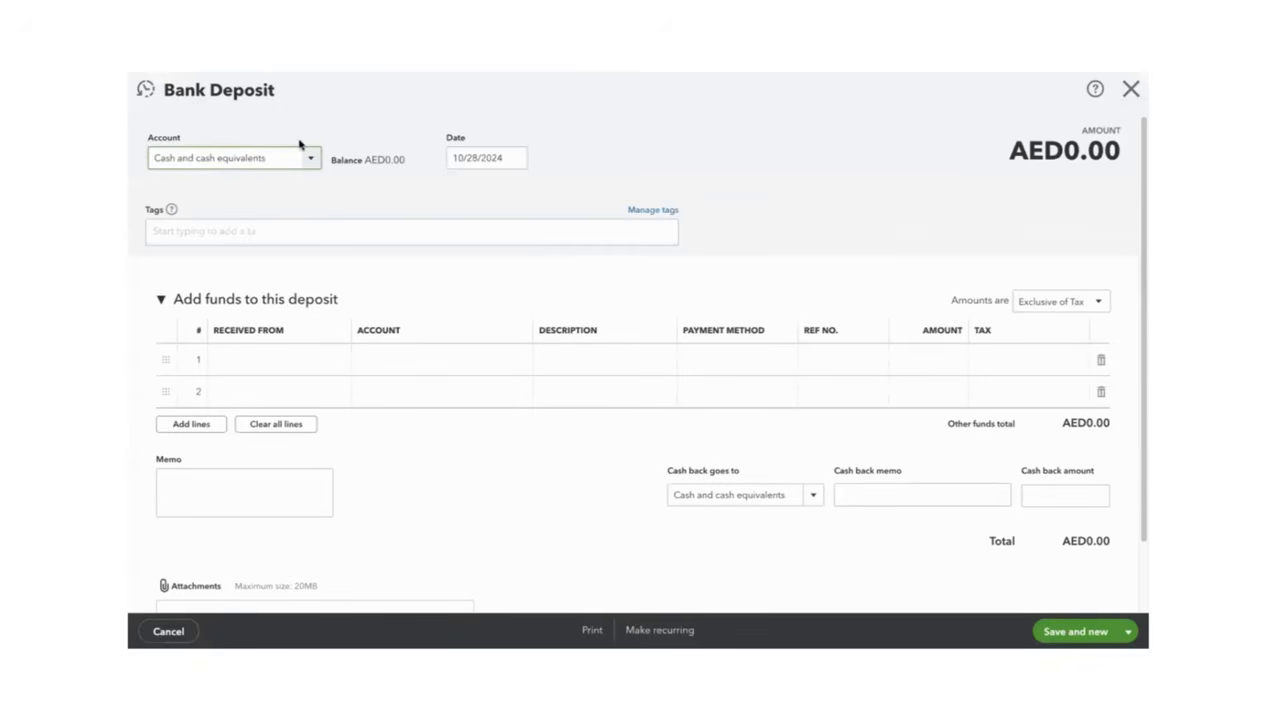
pyautogui.click(512, 160)
pyautogui.click(461, 194)
pyautogui.click(461, 194)
pyautogui.click(461, 194)
pyautogui.click(461, 194)
pyautogui.click(461, 194)
pyautogui.click(461, 194)
pyautogui.click(461, 194)
pyautogui.click(461, 194)
pyautogui.click(461, 194)
pyautogui.click(500, 238)
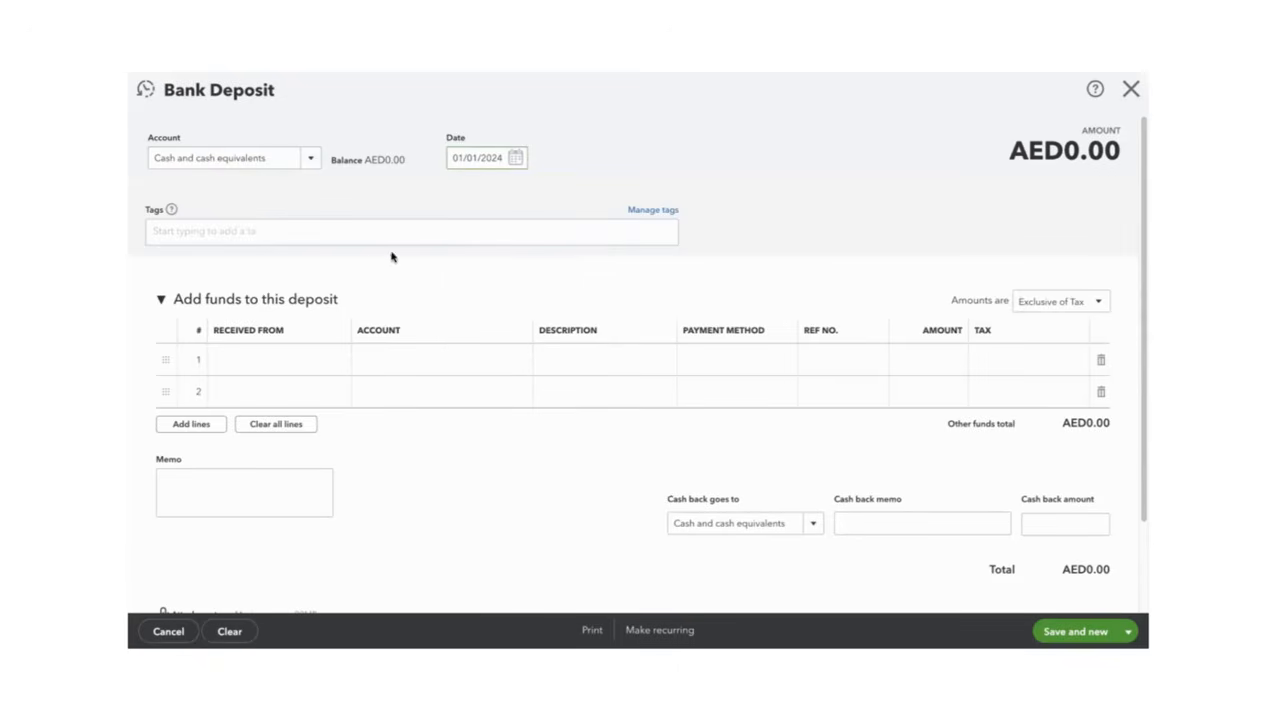
# Choose the business owner's customer record as the party the first deposit line is received from.
pyautogui.click(262, 367)
pyautogui.click(336, 360)
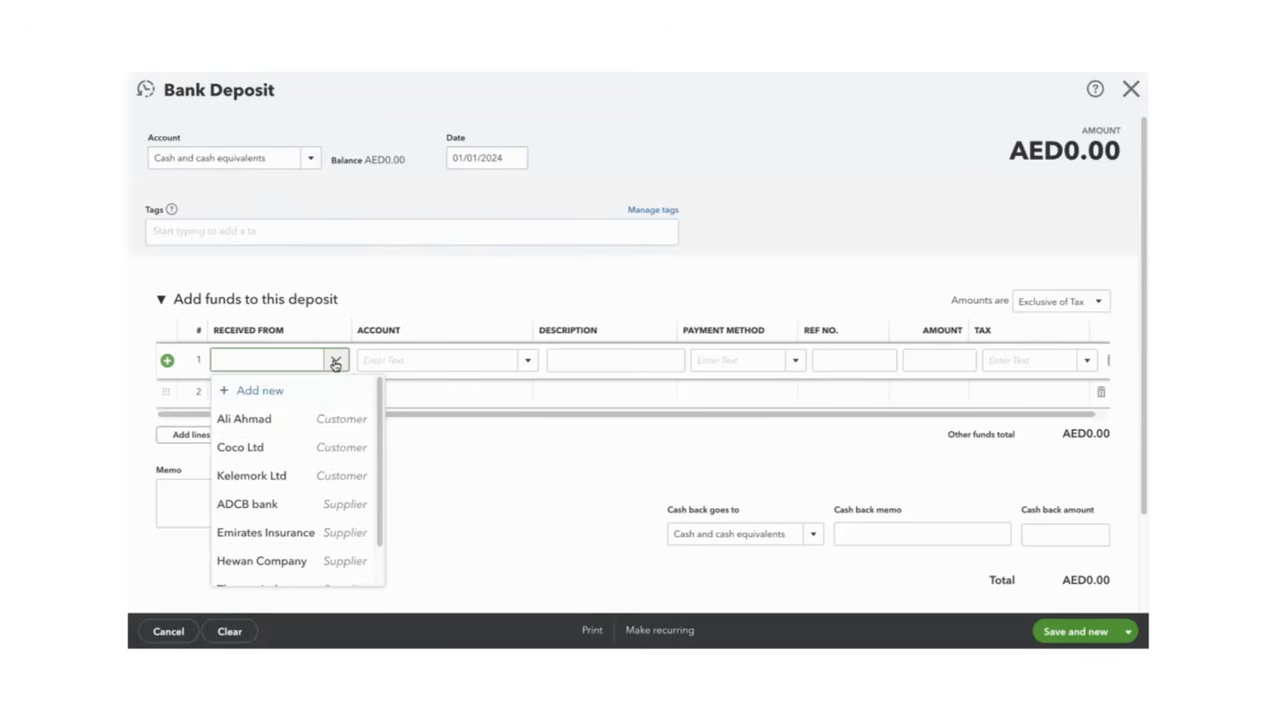
pyautogui.click(262, 422)
pyautogui.click(340, 362)
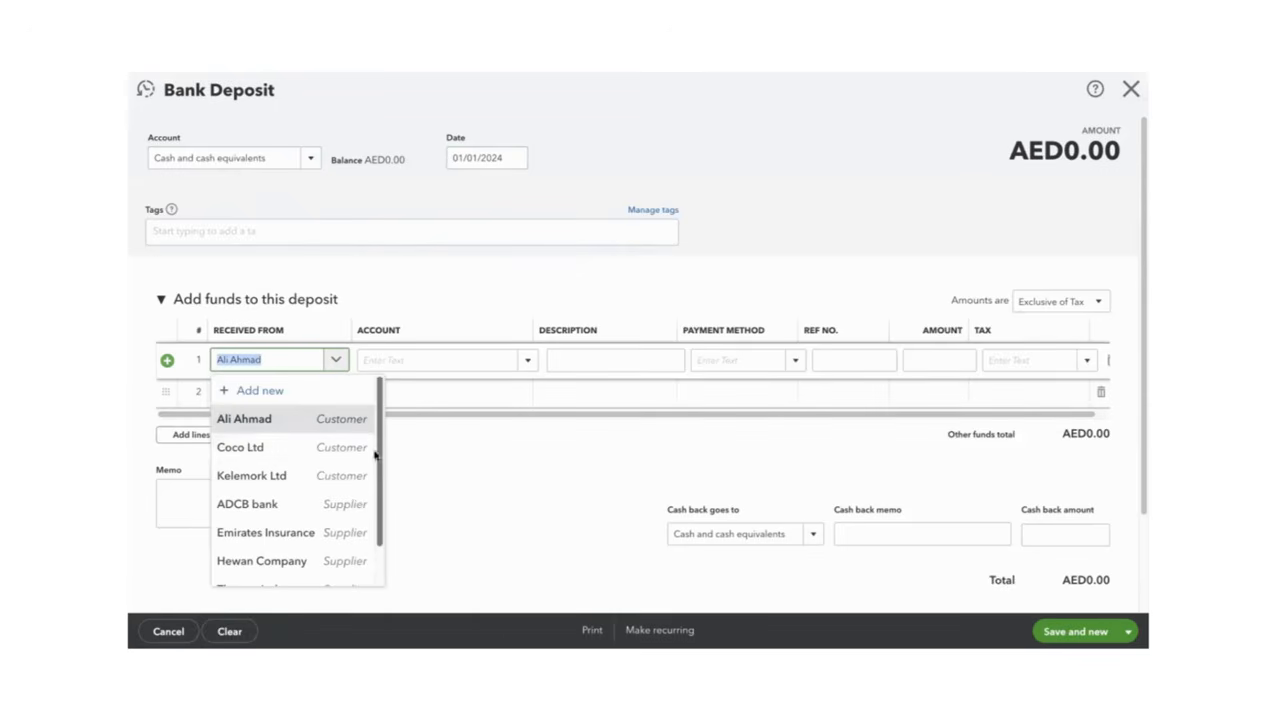
pyautogui.moveTo(380, 451); pyautogui.dragTo(377, 518)
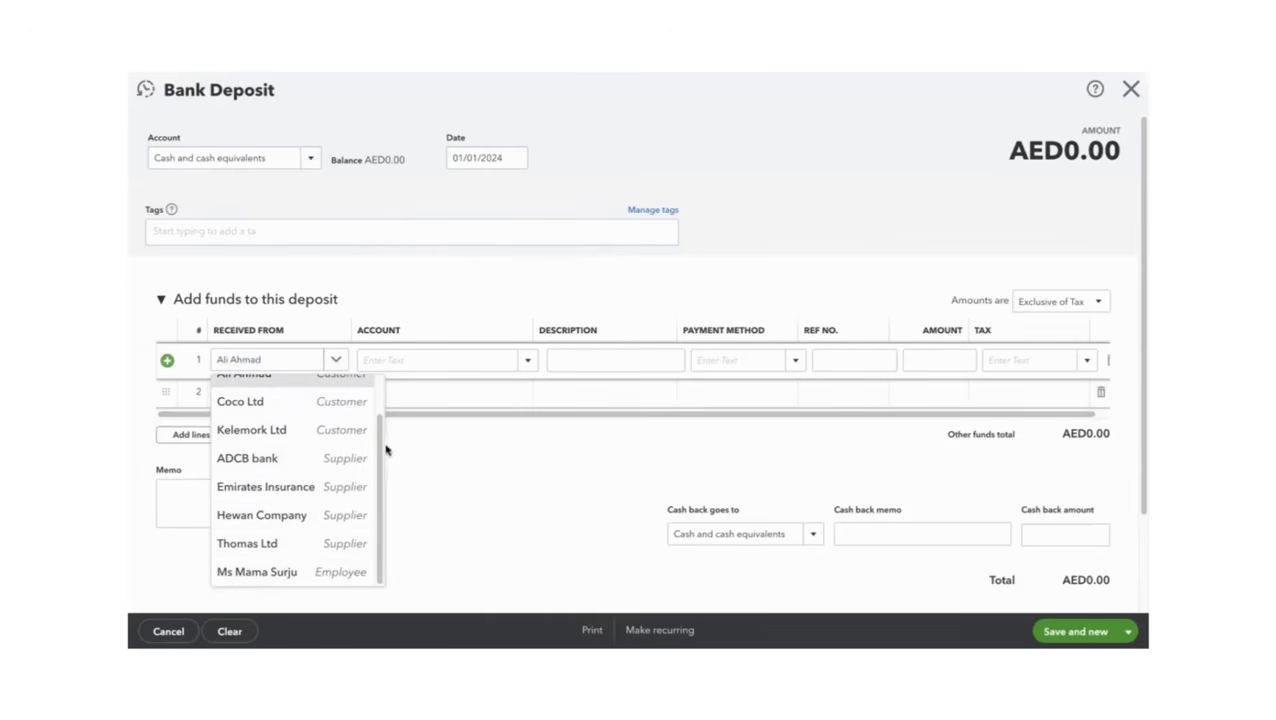
pyautogui.moveTo(382, 440); pyautogui.dragTo(379, 380)
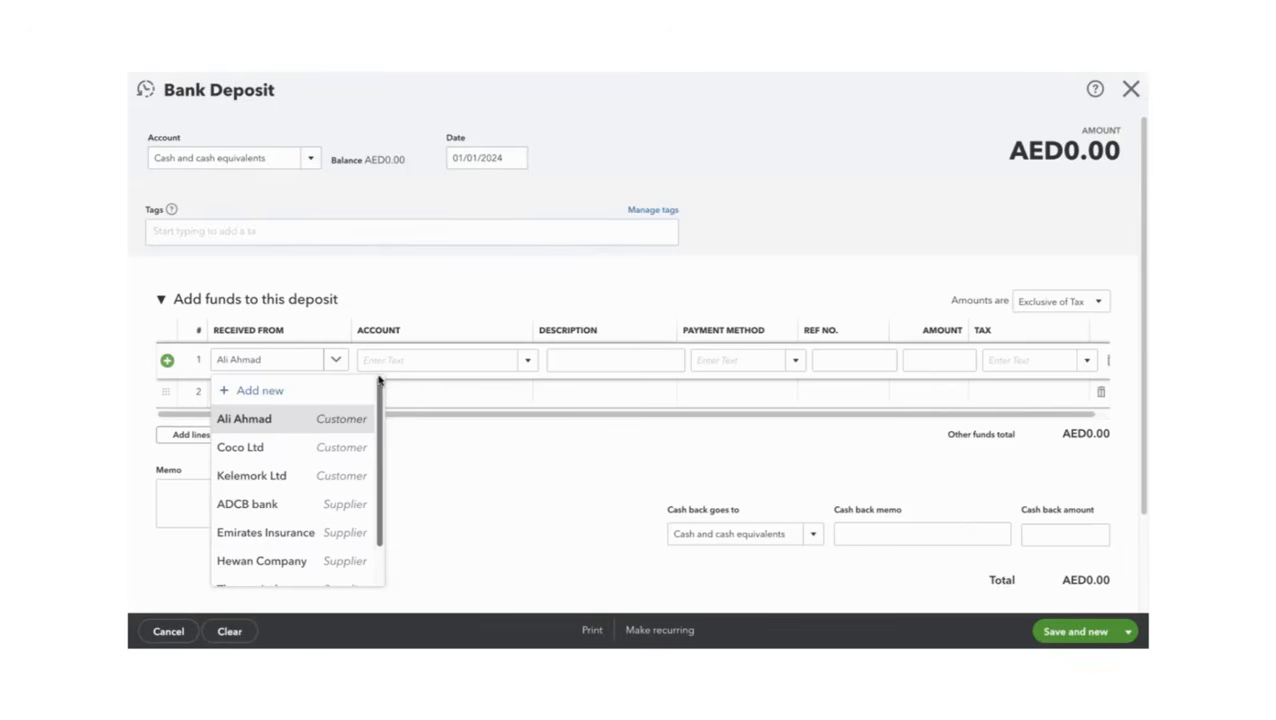
pyautogui.click(285, 420)
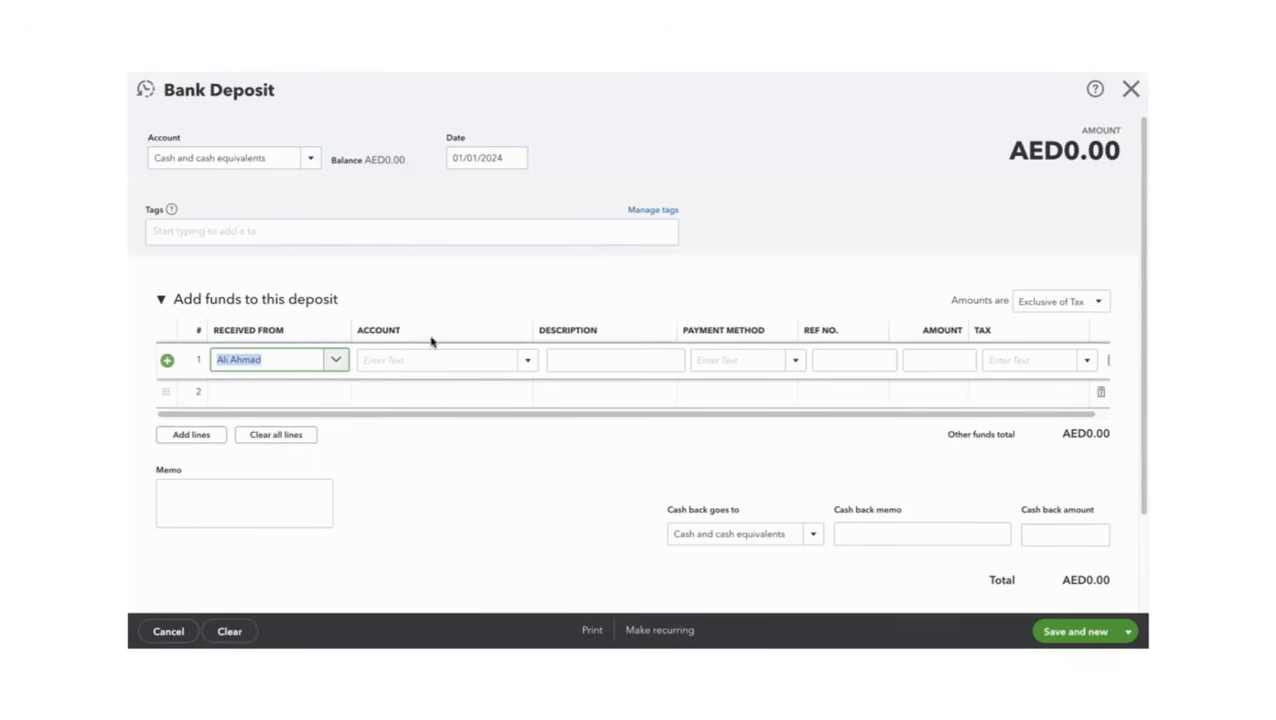
# Assign the owner's capital account to the first deposit line.
pyautogui.click(527, 364)
pyautogui.write('Ali C')
pyautogui.click(410, 408)
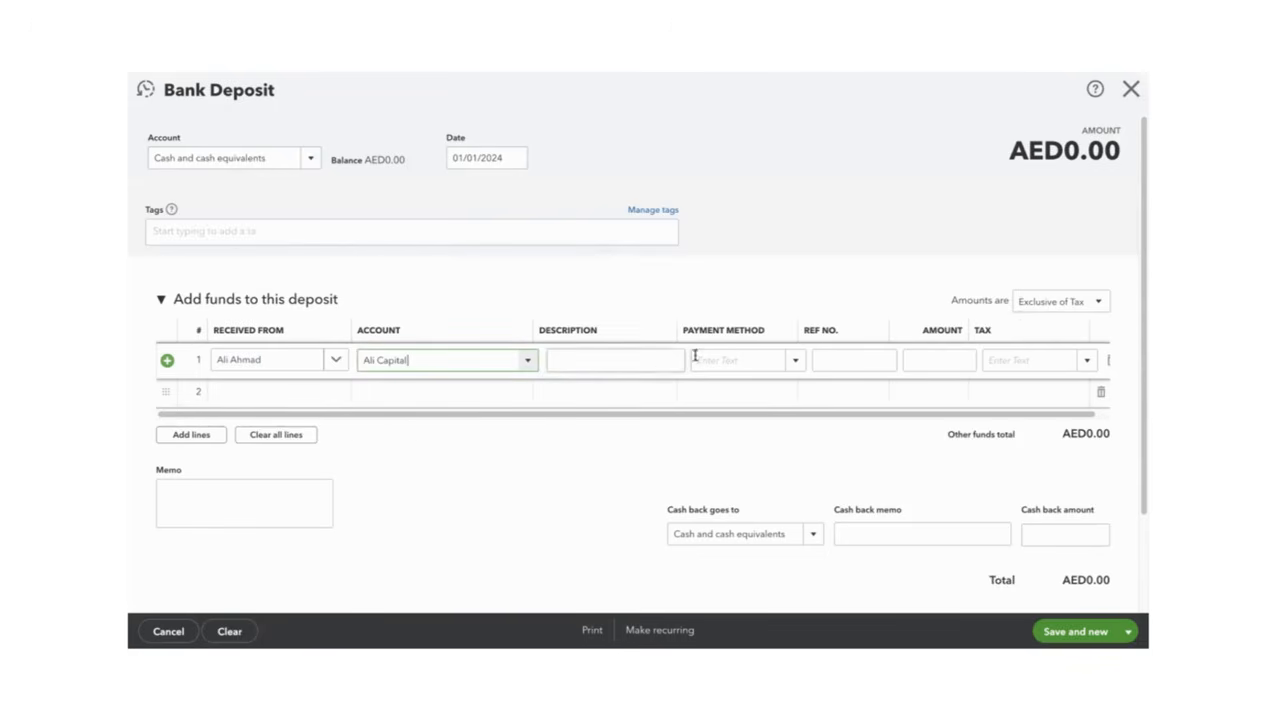
# Set the deposit amounts to Out of scope of Tax.
pyautogui.click(1072, 305)
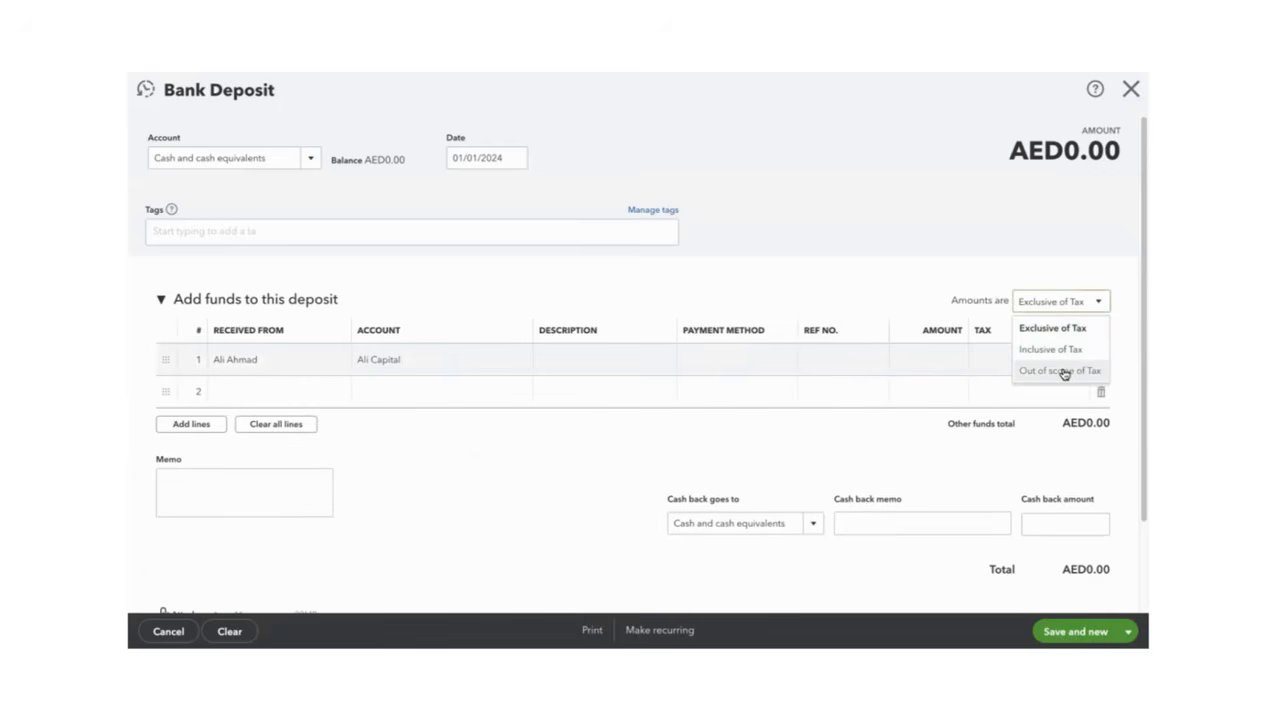
pyautogui.click(1062, 371)
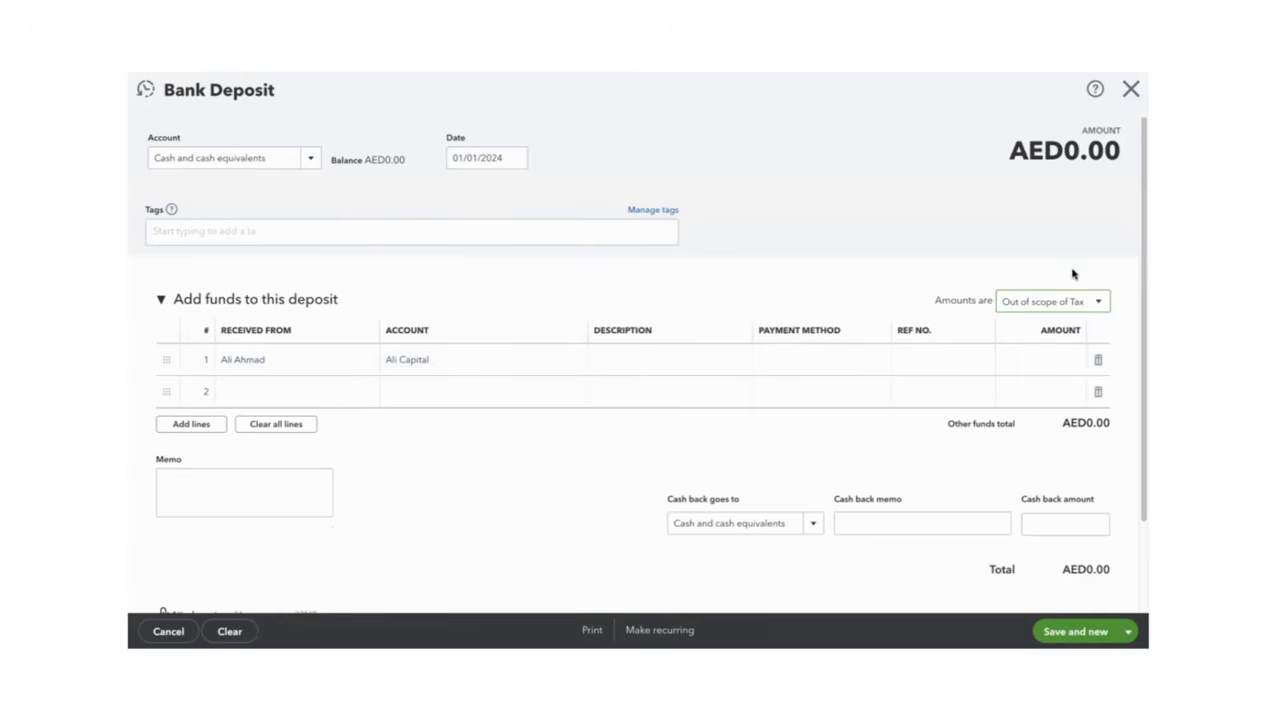
pyautogui.click(1097, 305)
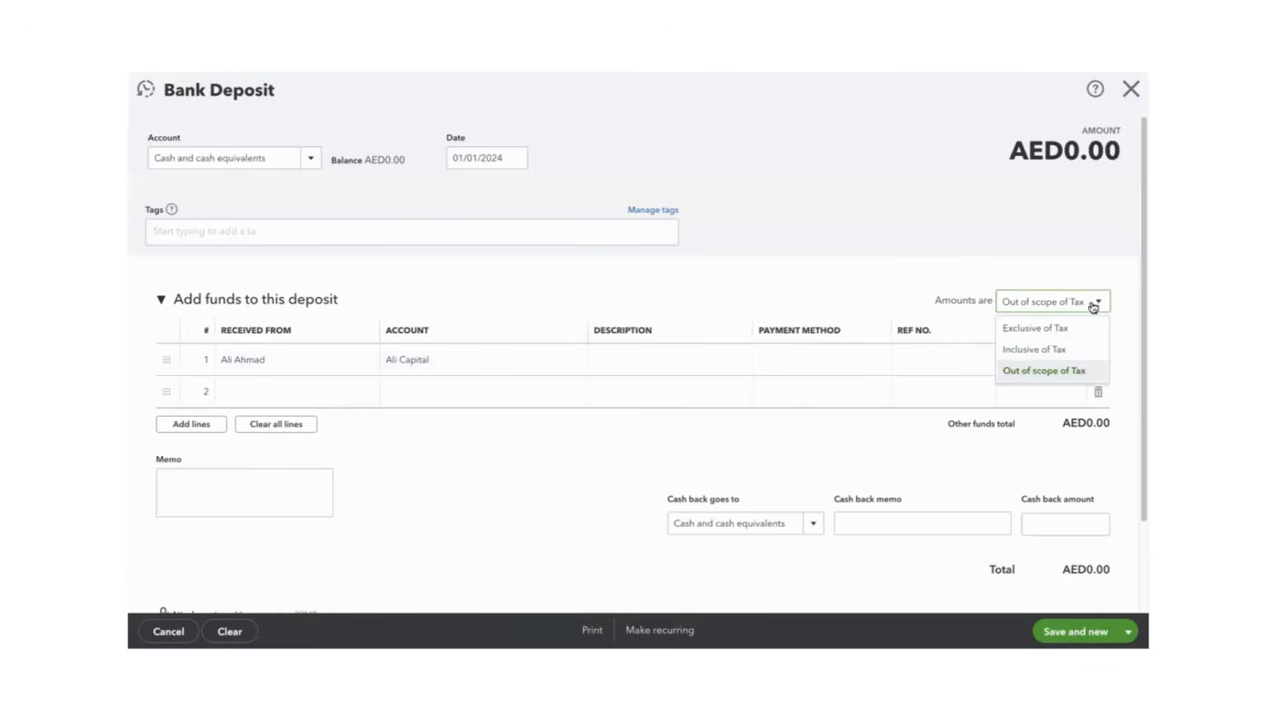
pyautogui.click(1033, 371)
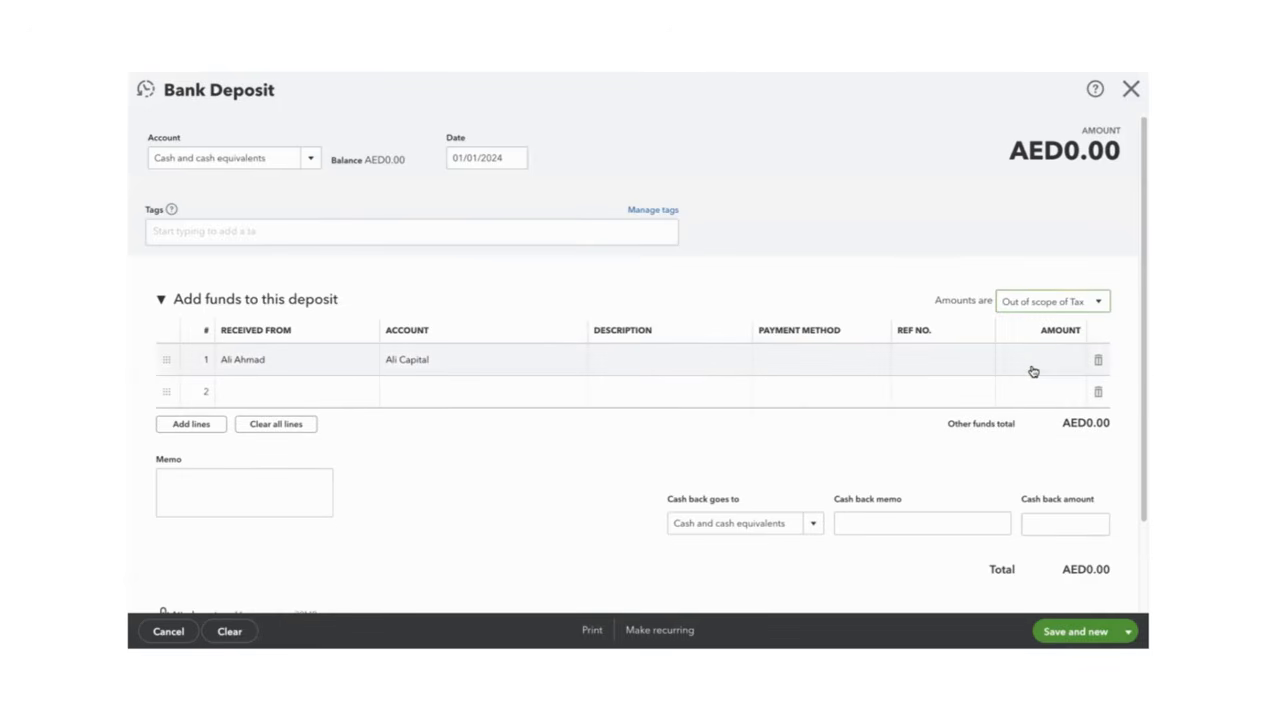
# Enter an amount of 4,800.00 with Cash as the payment method on the first line and save the deposit.
pyautogui.click(1031, 361)
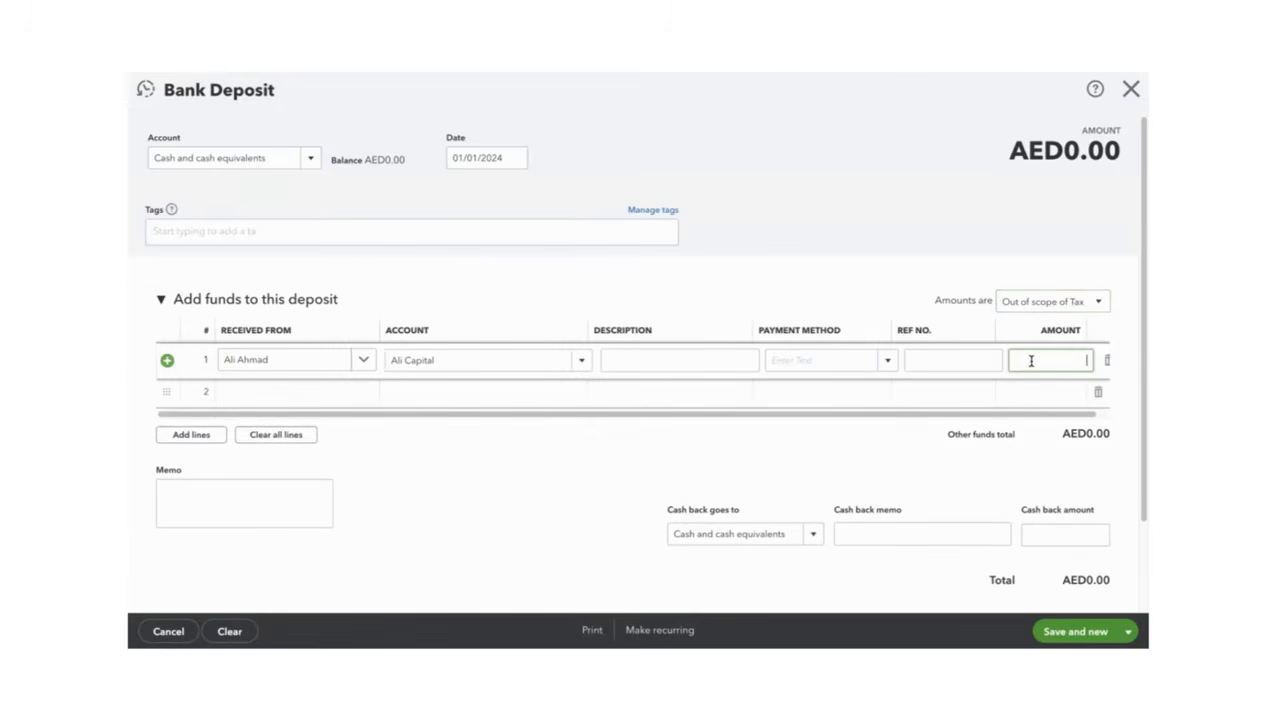
pyautogui.click(886, 361)
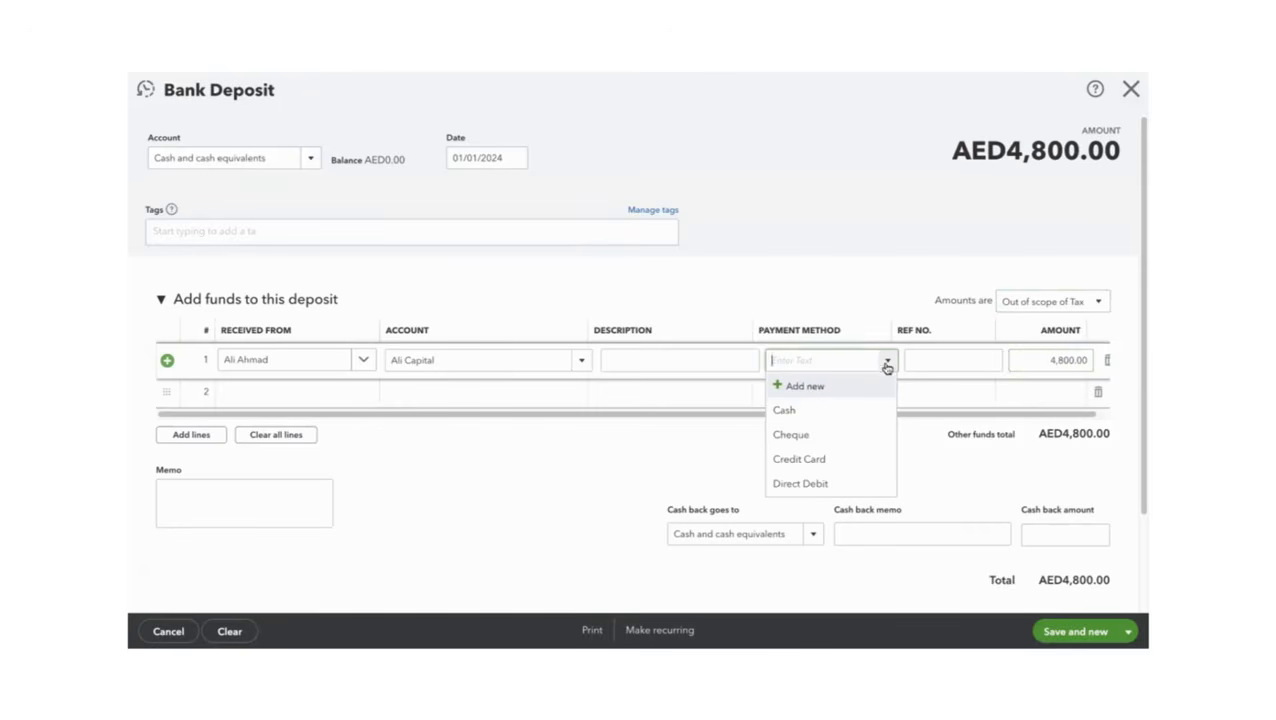
pyautogui.click(784, 411)
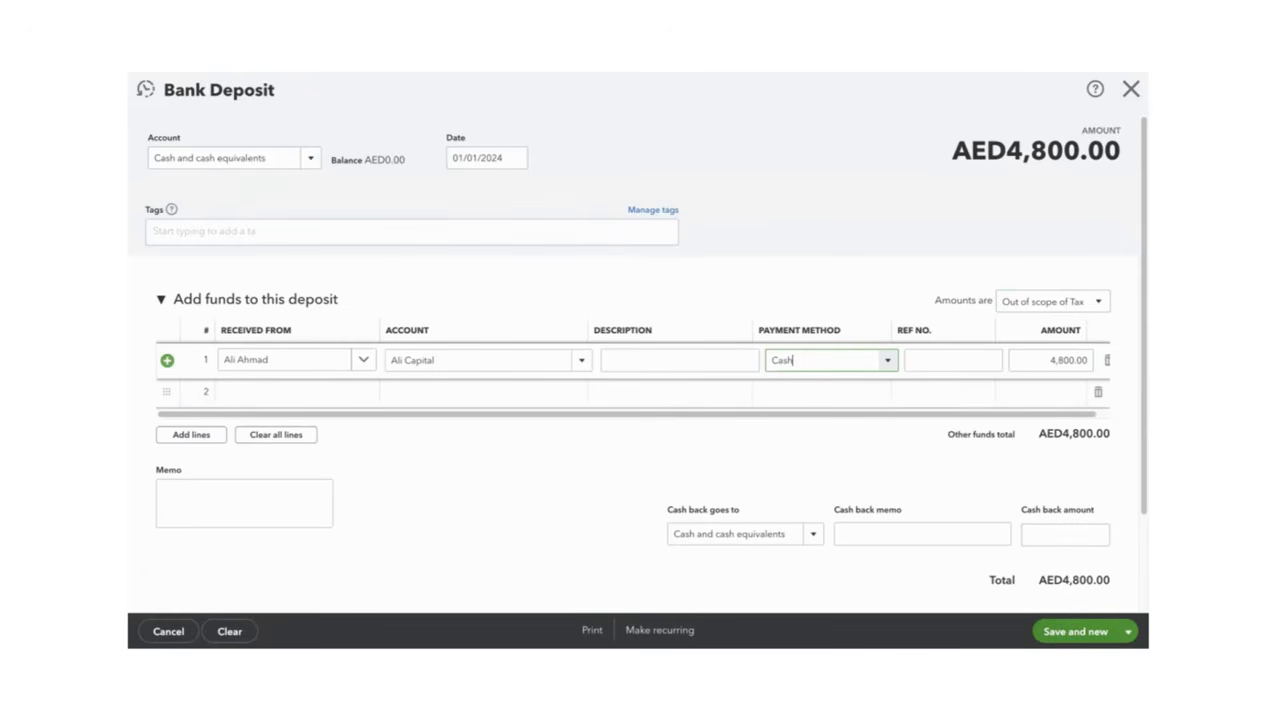
pyautogui.click(1075, 631)
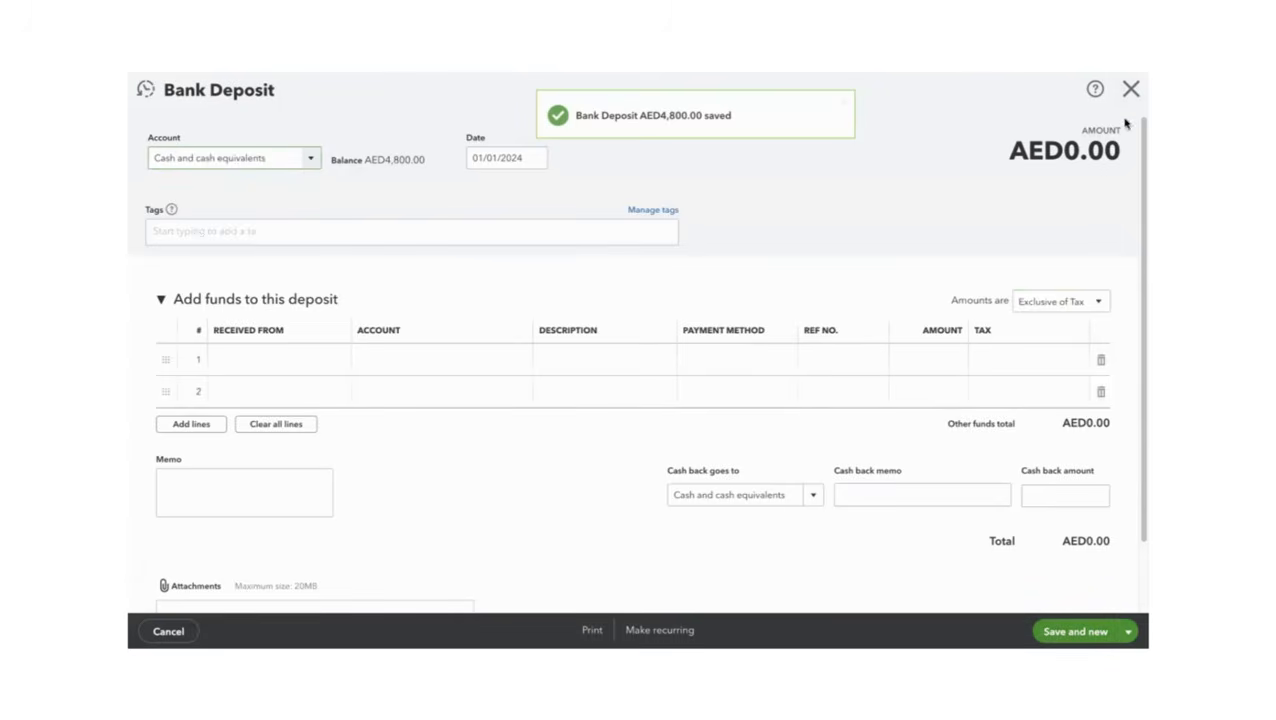
# Close the deposit form and check the cash and owner's capital balances in the chart of accounts.
pyautogui.click(1131, 88)
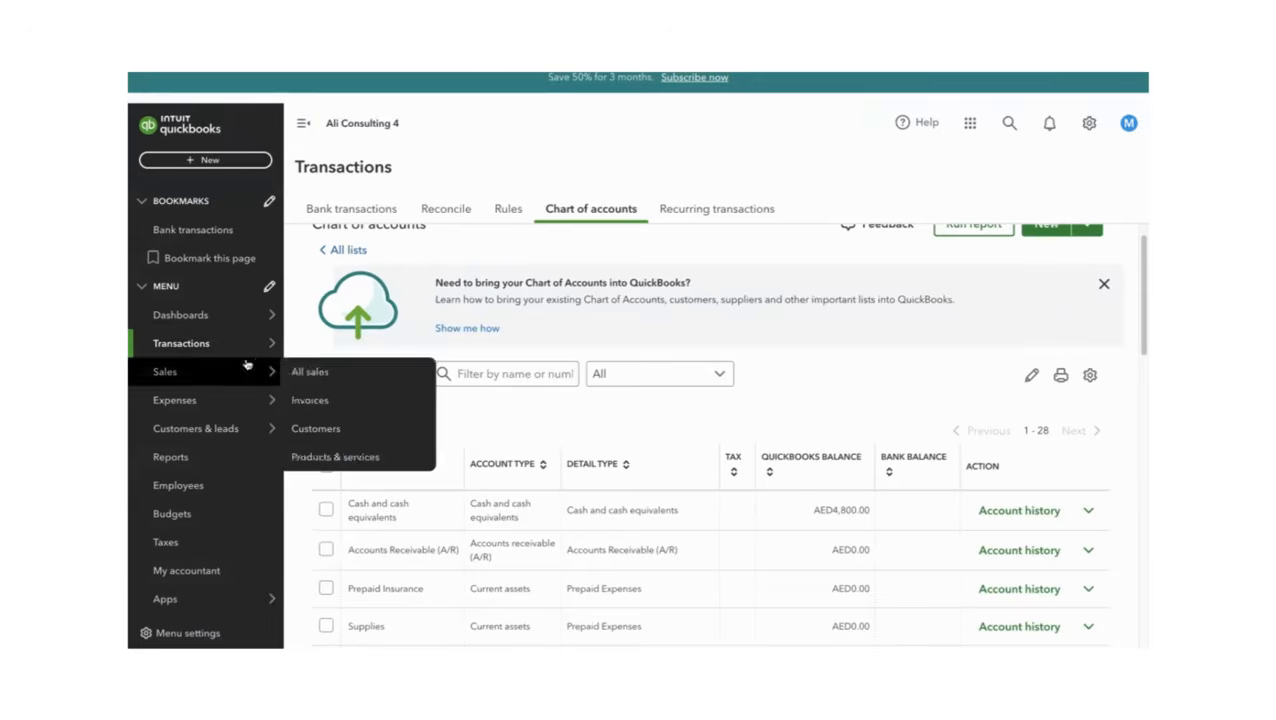
pyautogui.moveTo(1139, 317); pyautogui.dragTo(1139, 342)
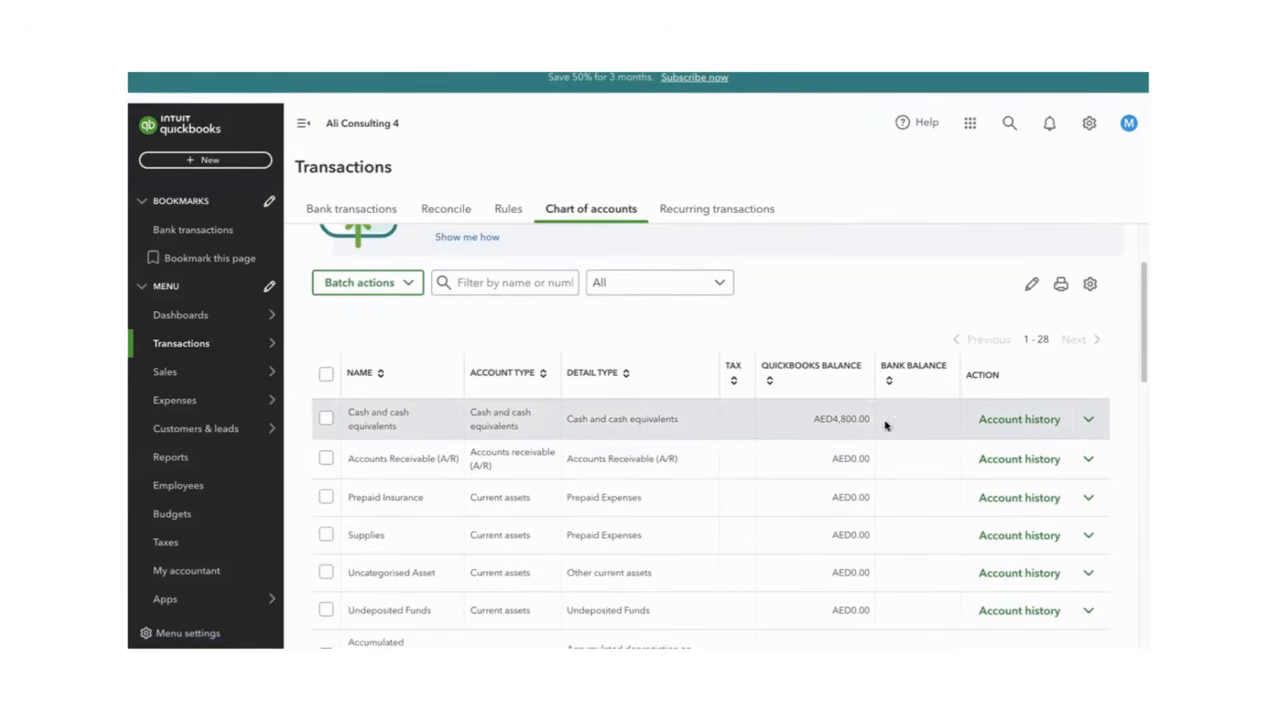
pyautogui.moveTo(1142, 362); pyautogui.dragTo(1131, 500)
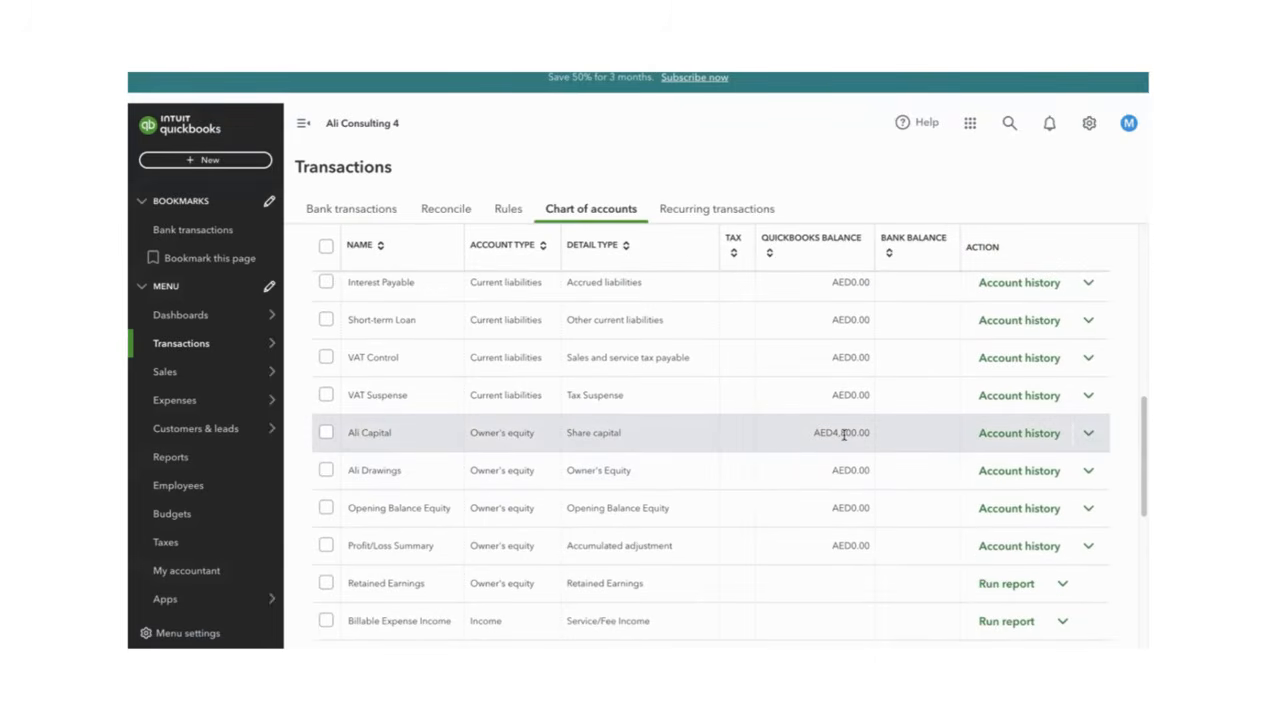
# Find the Journal report and mark Journal, General Ledger and Trial Balance as favourite reports.
pyautogui.click(171, 457)
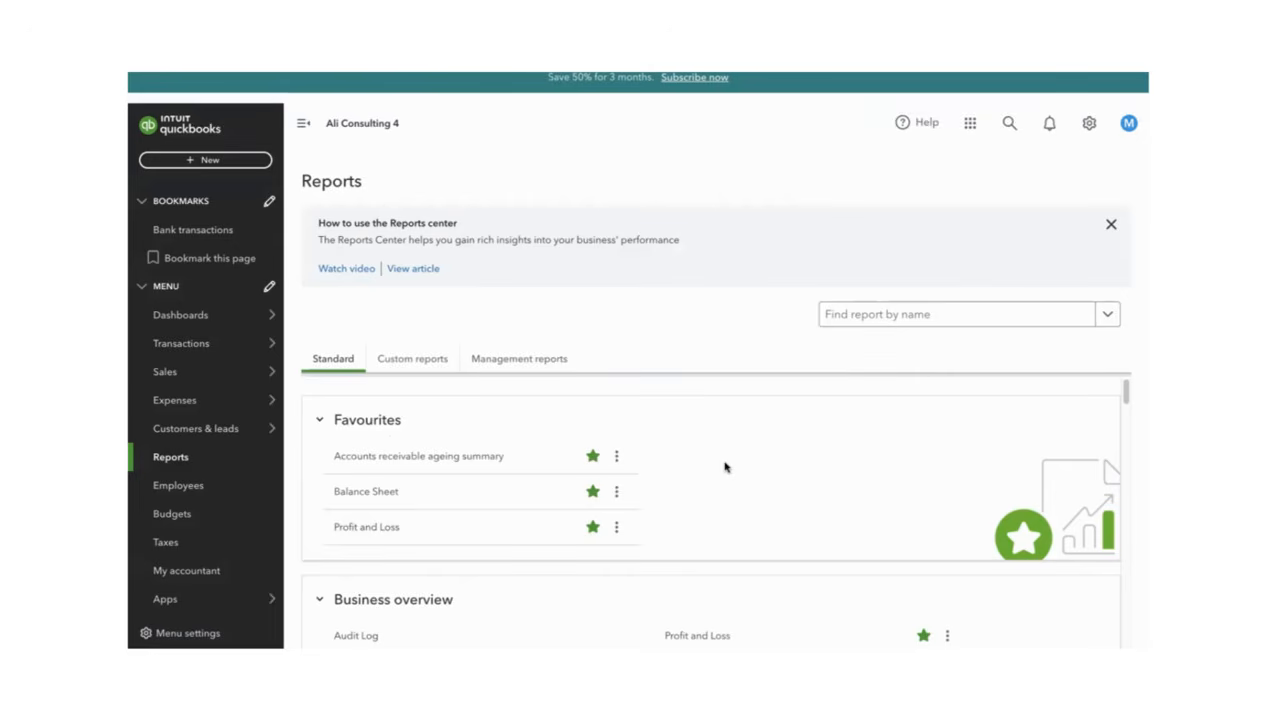
pyautogui.hotkey('ctrl', 'f')
pyautogui.write('jou')
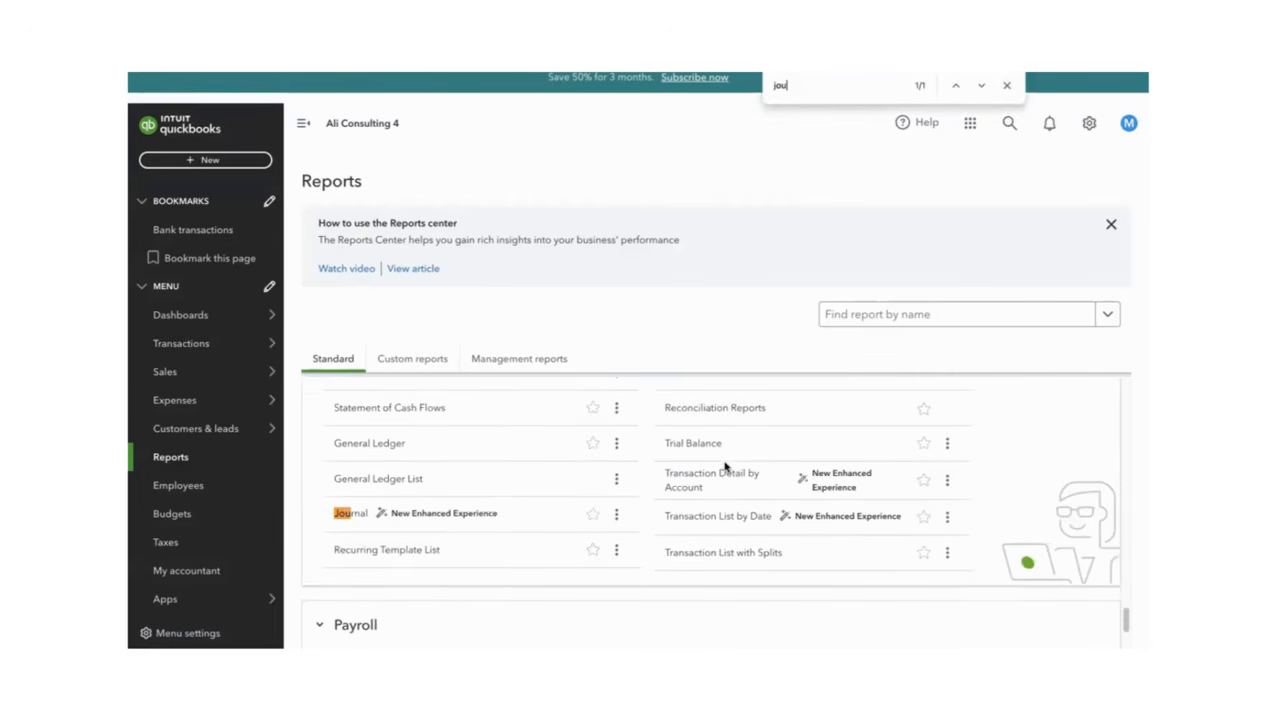
pyautogui.click(594, 515)
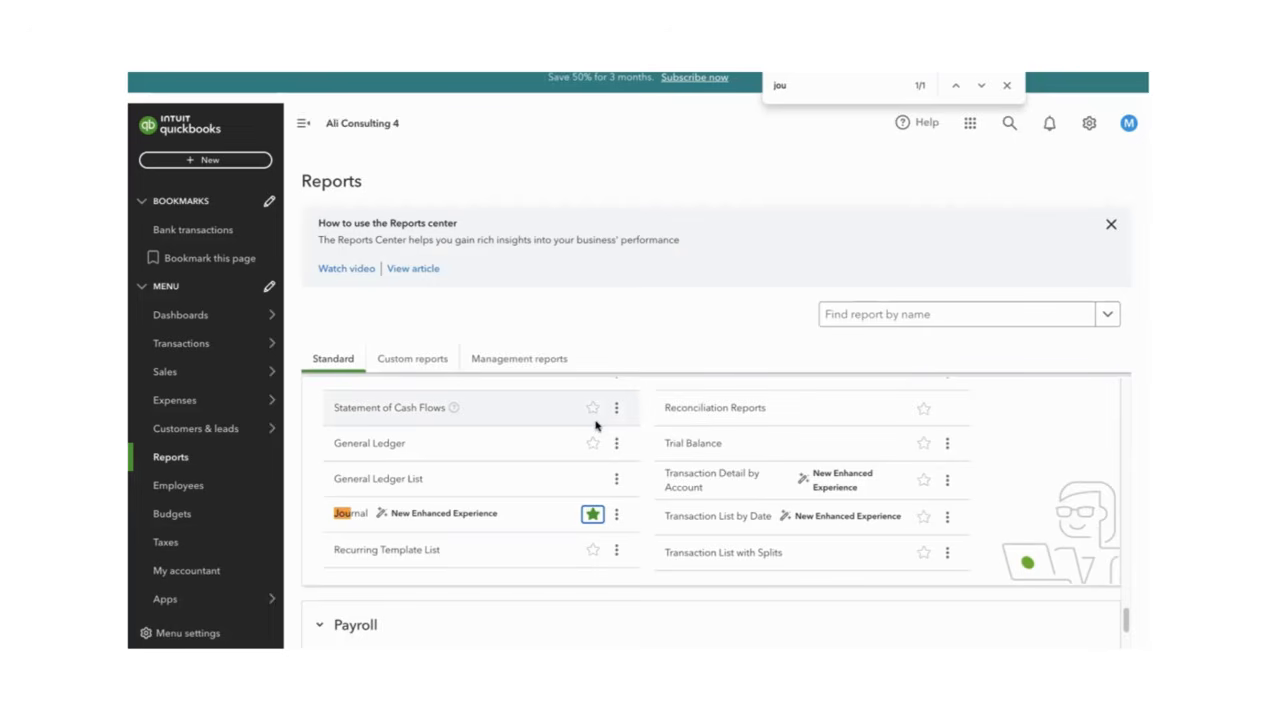
pyautogui.click(592, 443)
pyautogui.click(923, 443)
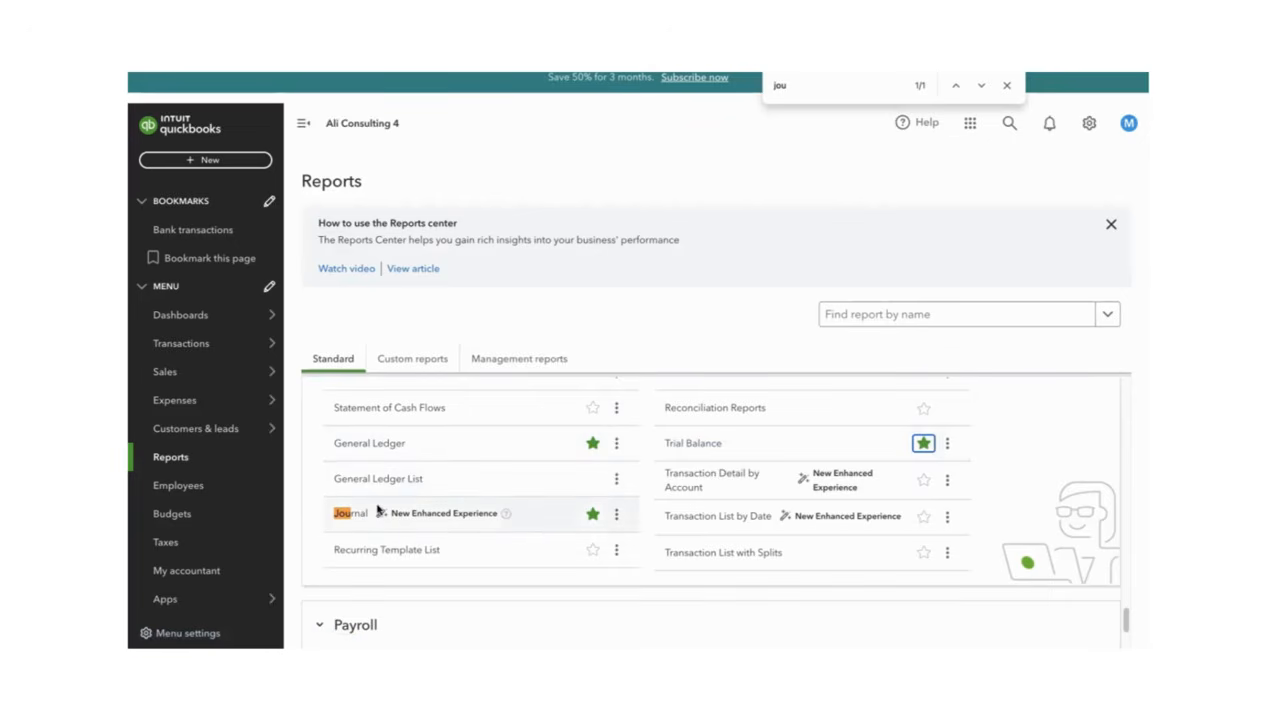
# Open the Journal report from the favourites in classic view and look over its entries.
pyautogui.moveTo(1125, 620); pyautogui.dragTo(1132, 388)
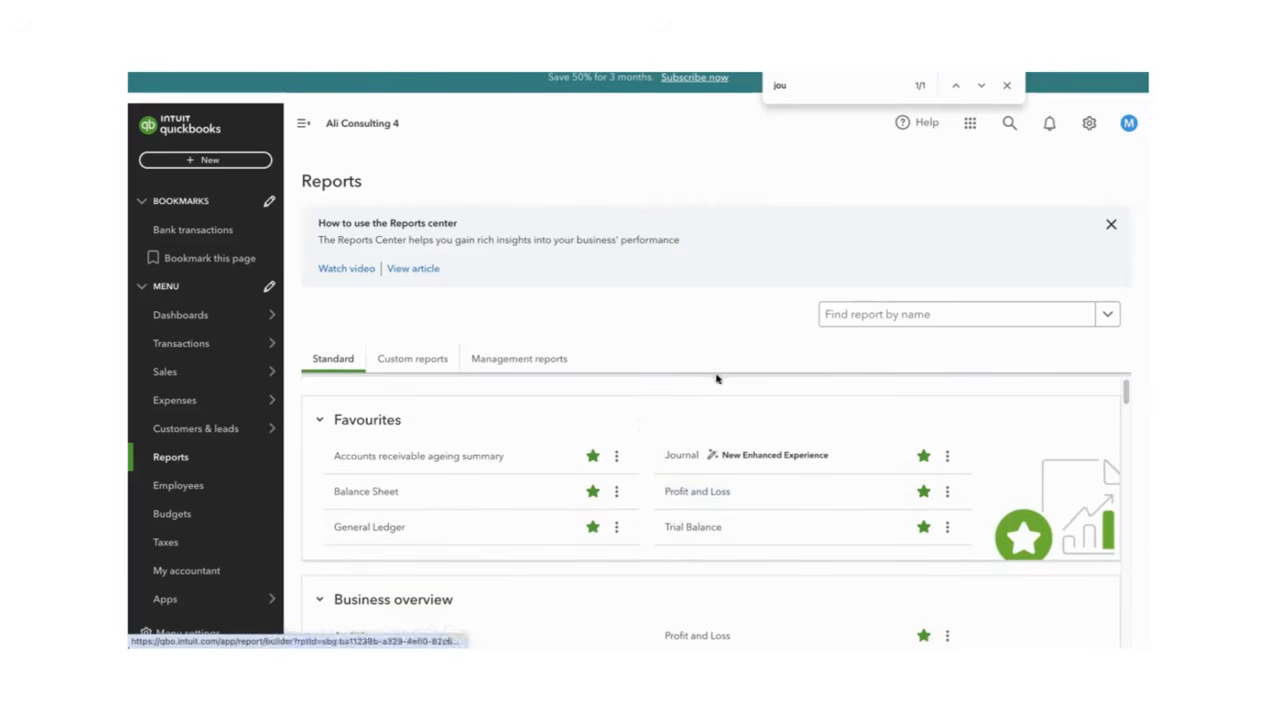
pyautogui.click(681, 456)
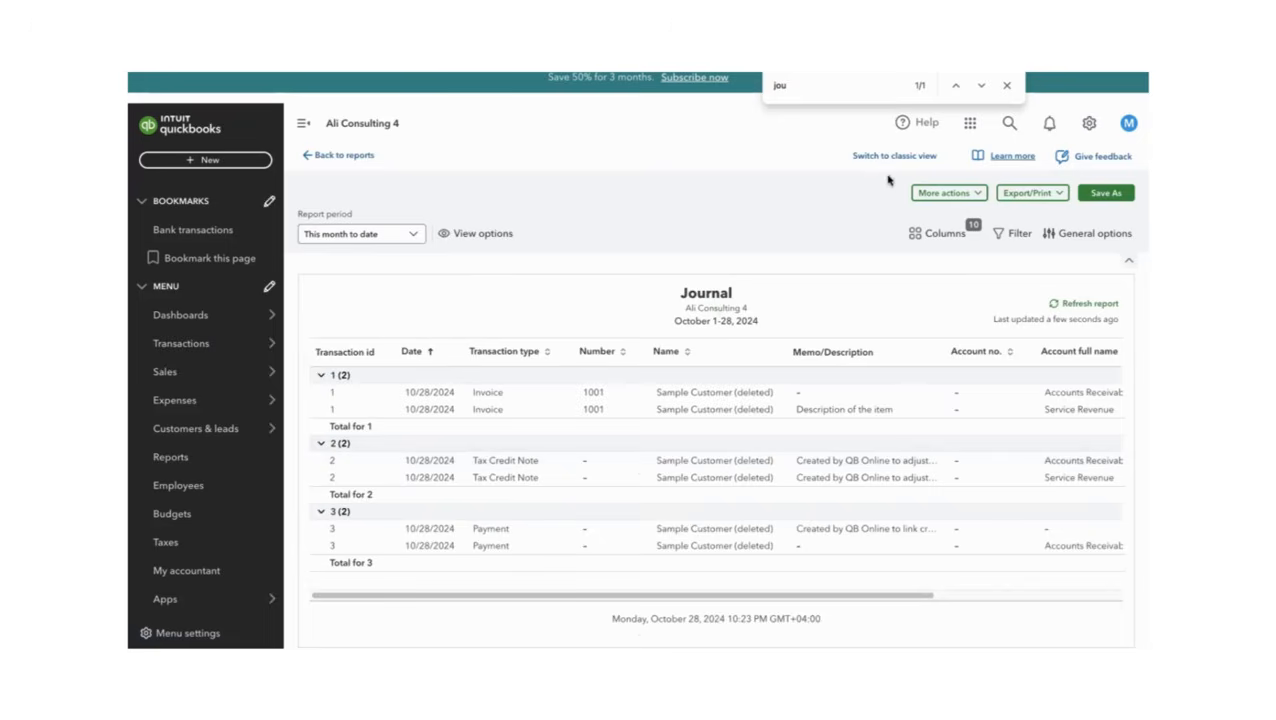
pyautogui.click(884, 158)
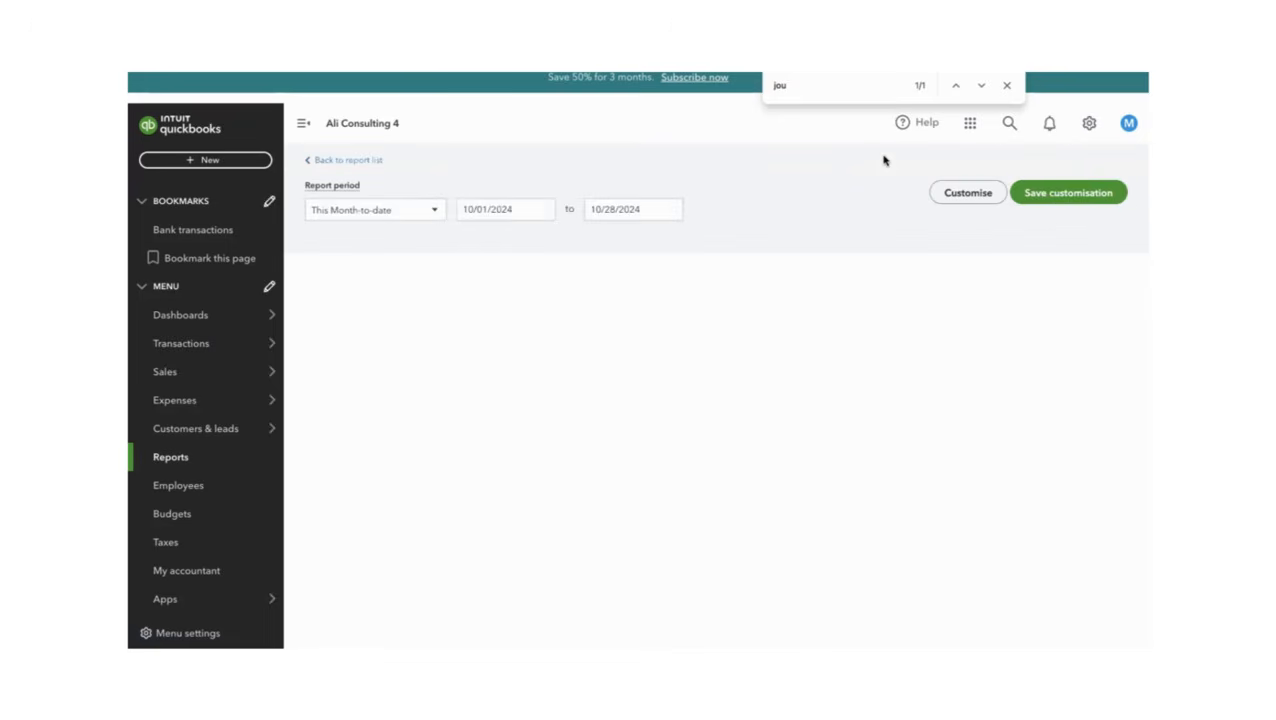
pyautogui.scroll(-2, 421, 273)
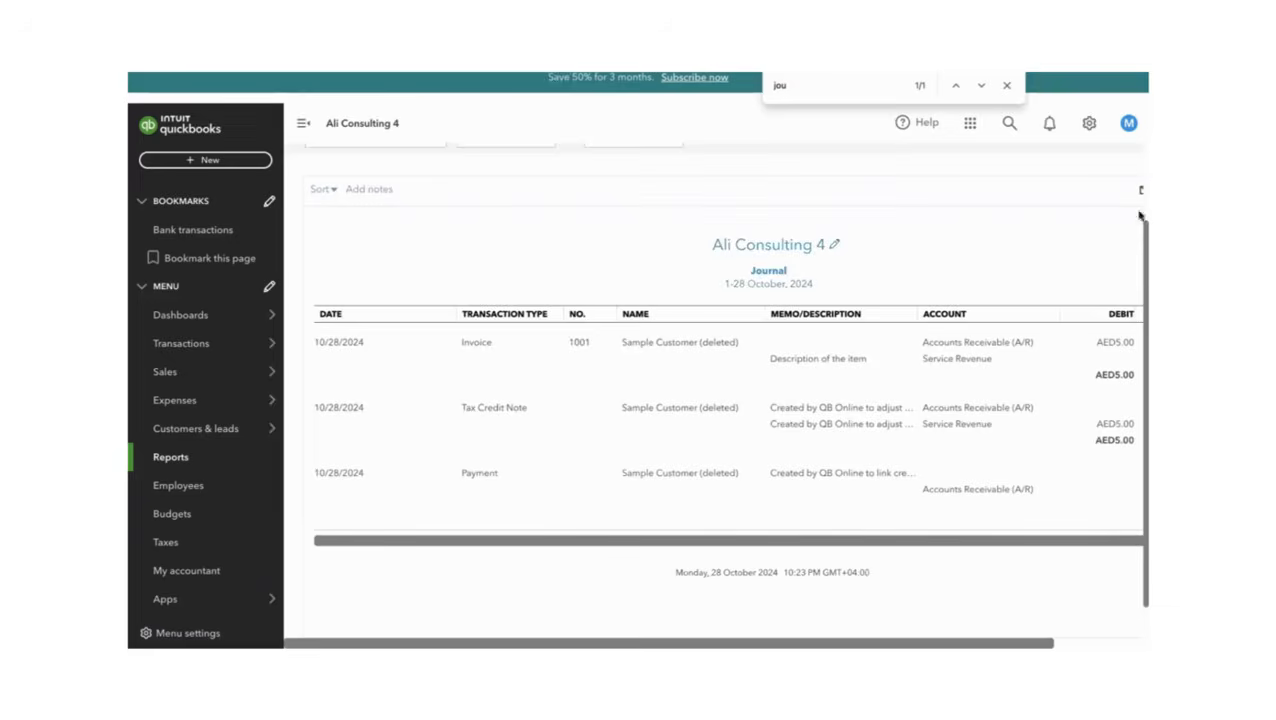
pyautogui.hscroll(2, 1100, 300)
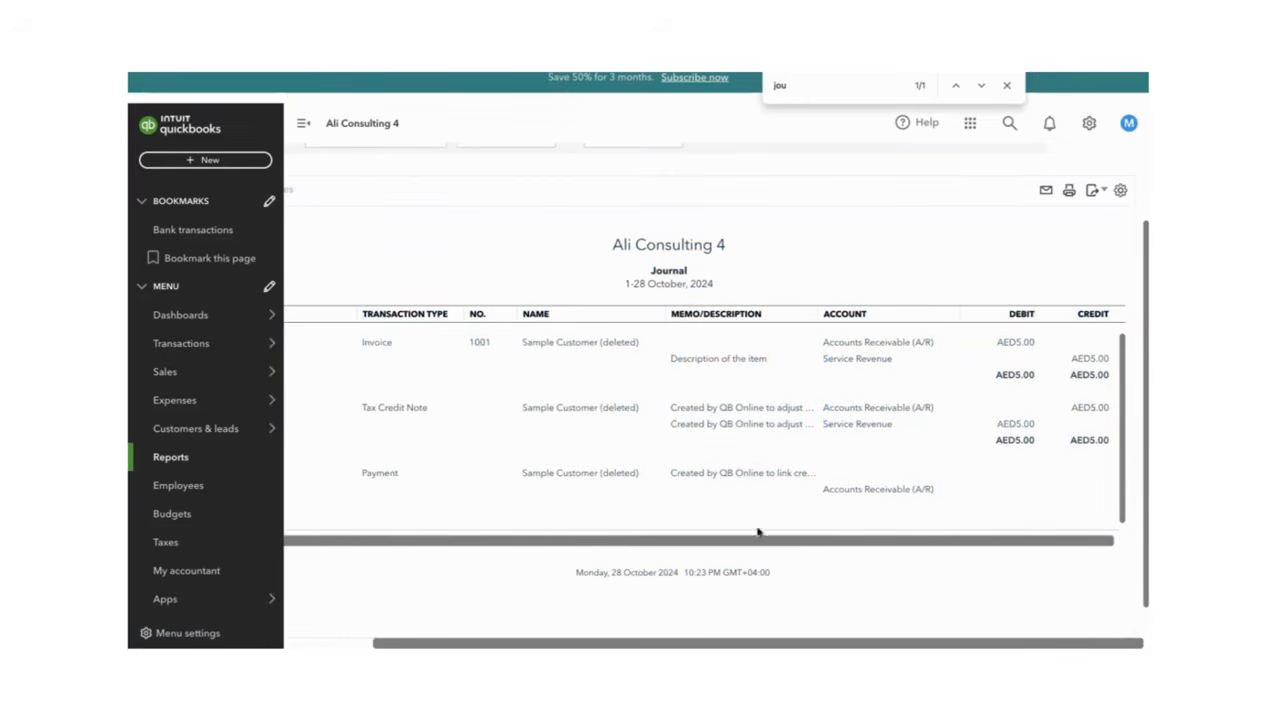
pyautogui.hscroll(-2, 449, 587)
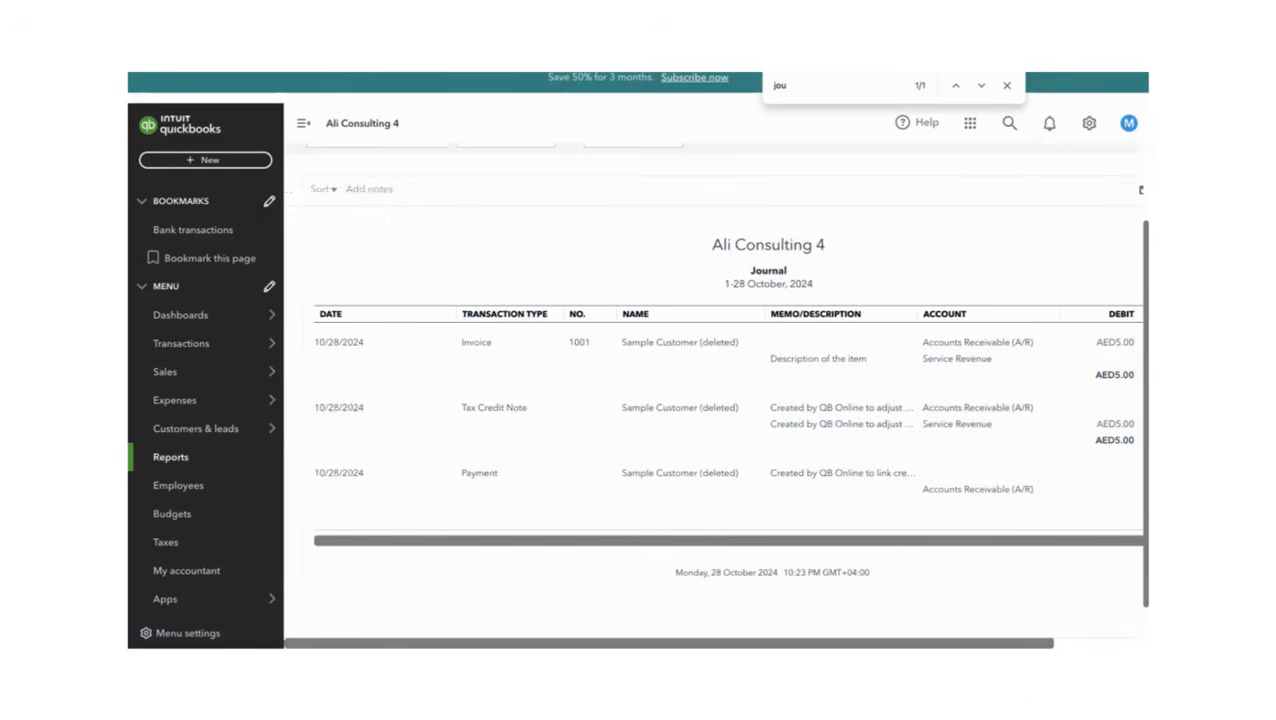
# Switch the Journal report to a custom period and set its start date to 01/01/2024.
pyautogui.scroll(1, 1139, 245)
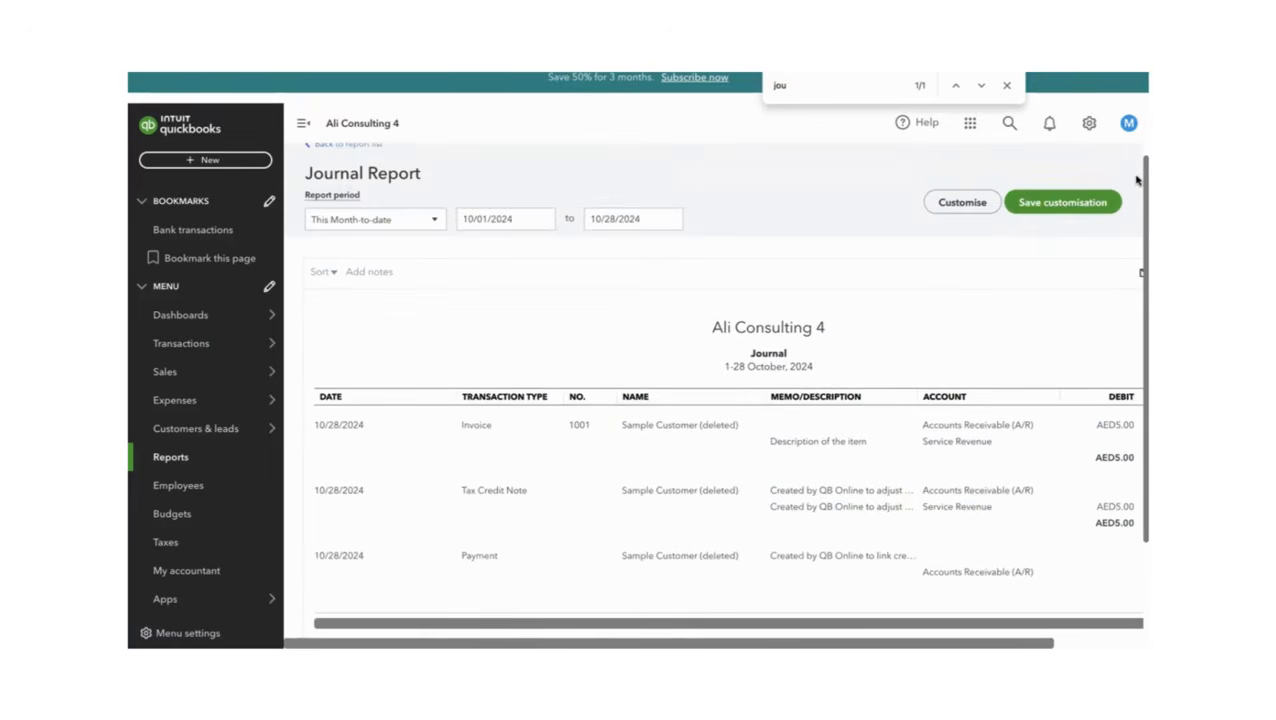
pyautogui.click(434, 219)
pyautogui.click(350, 268)
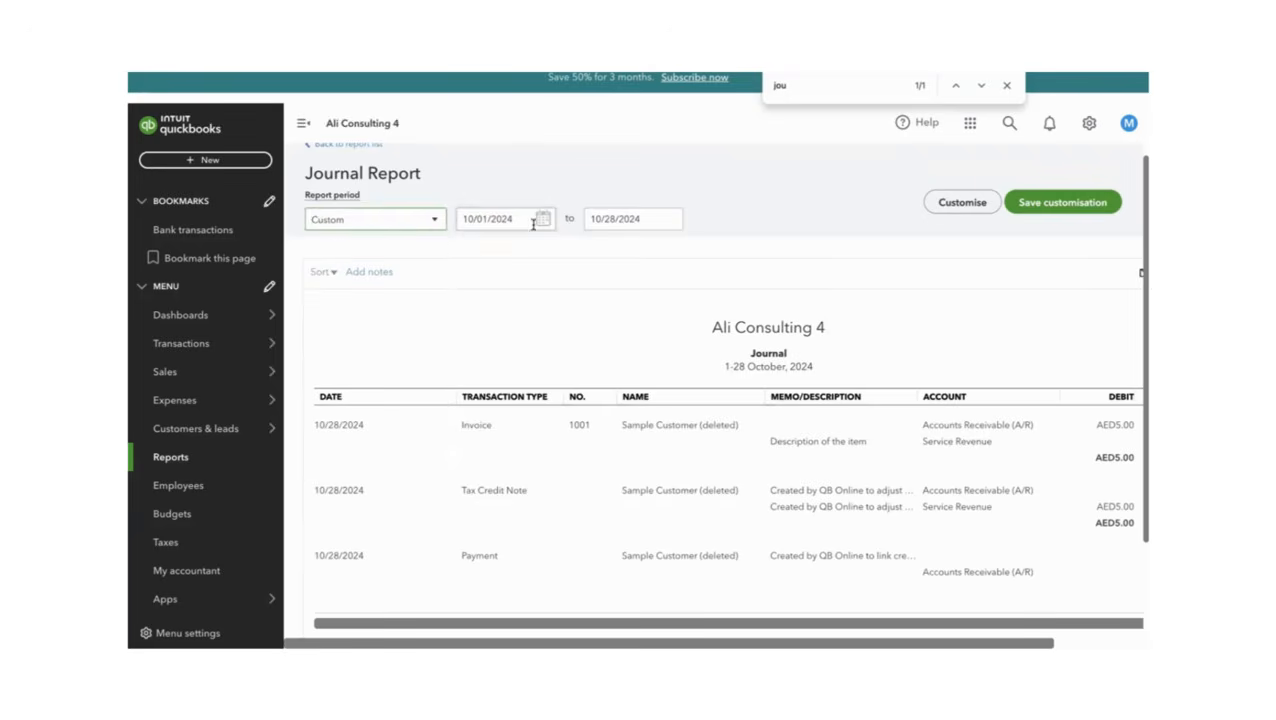
pyautogui.click(543, 219)
pyautogui.click(474, 256)
pyautogui.click(474, 256)
pyautogui.click(474, 256)
pyautogui.click(474, 256)
pyautogui.click(474, 257)
pyautogui.click(474, 257)
pyautogui.click(474, 257)
pyautogui.click(474, 257)
pyautogui.click(474, 257)
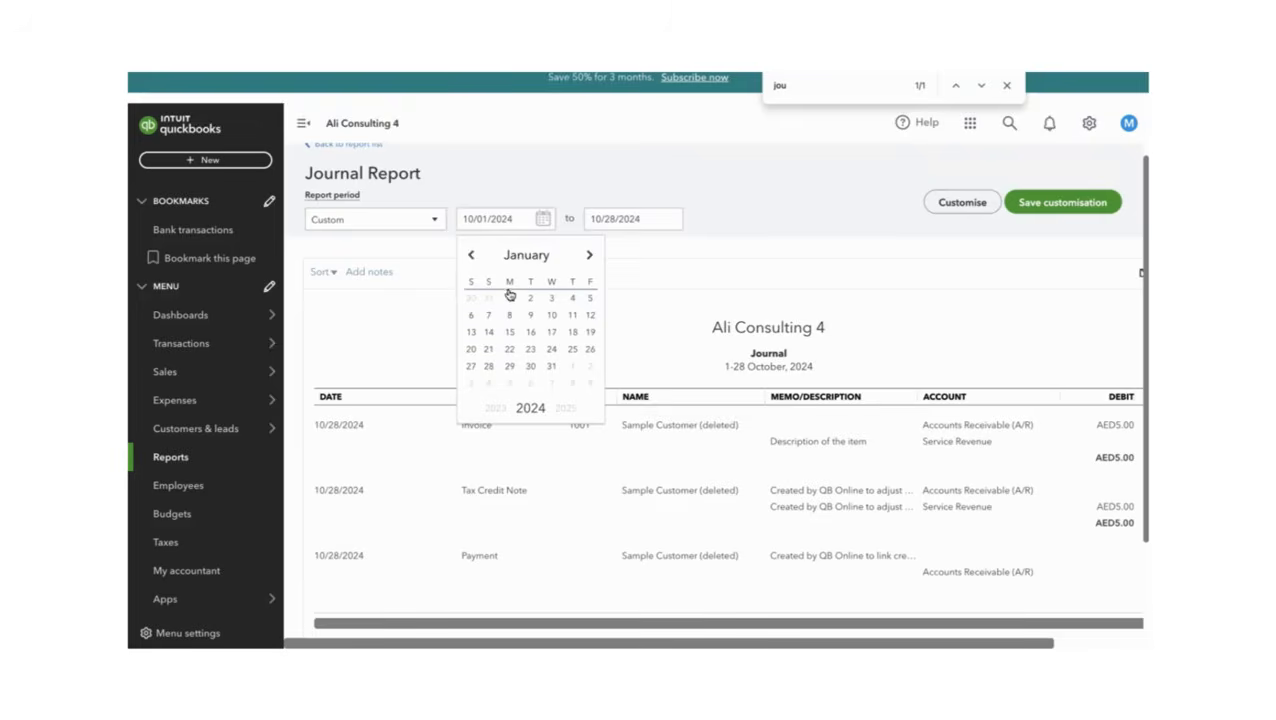
pyautogui.click(509, 297)
pyautogui.scroll(-1, 663, 237)
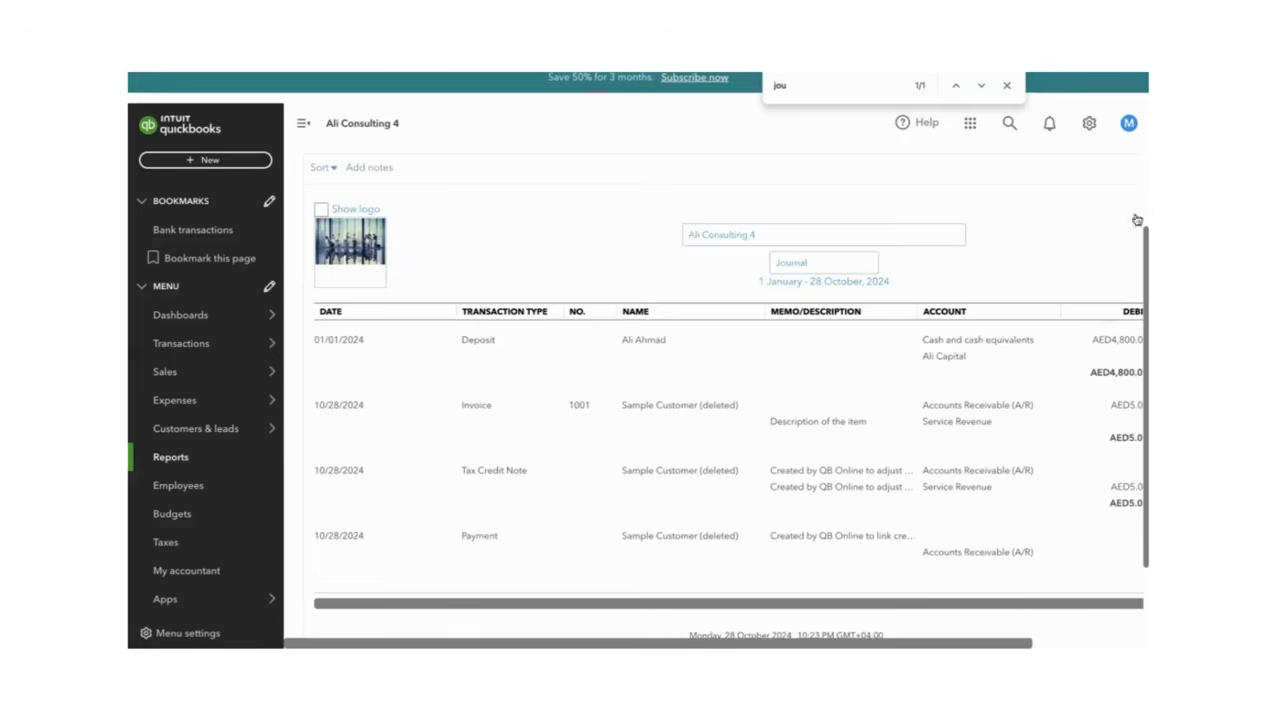
# Set the Journal report's end date to 01/31/2024 and review the debit and credit of the deposit entry.
pyautogui.moveTo(1139, 257); pyautogui.dragTo(1139, 134)
pyautogui.click(668, 241)
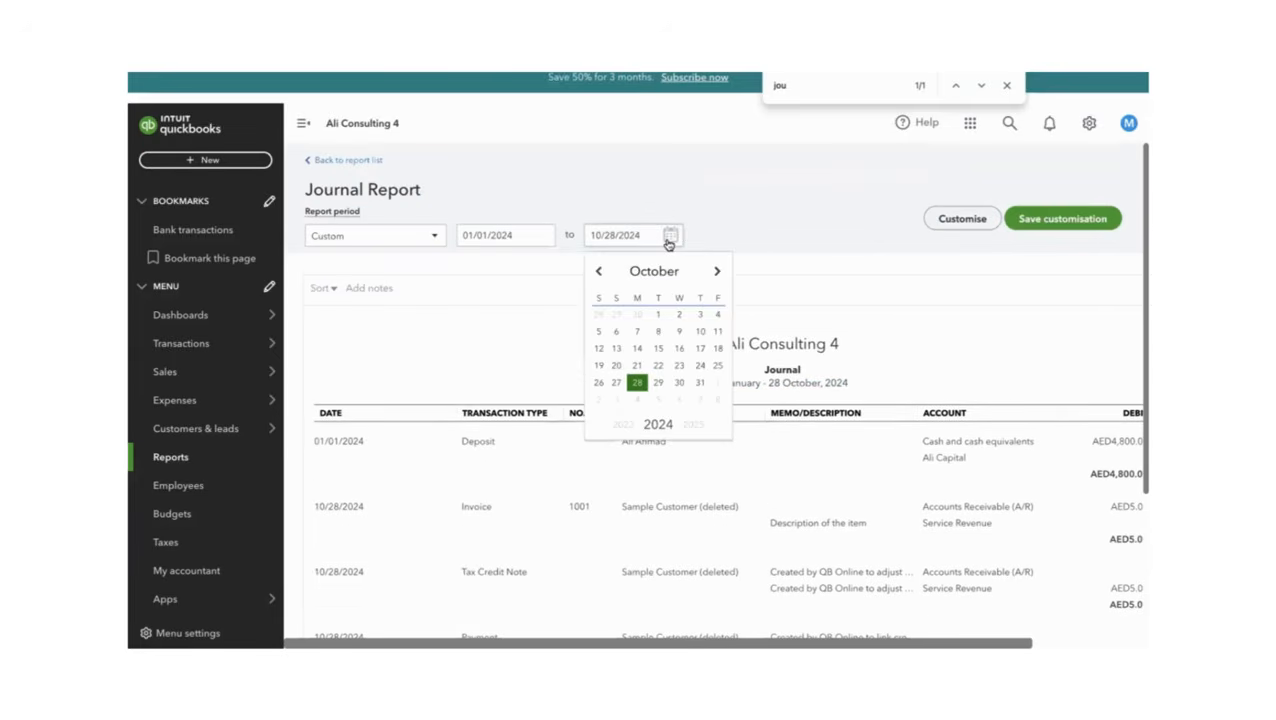
pyautogui.click(603, 274)
pyautogui.click(603, 274)
pyautogui.click(603, 275)
pyautogui.click(603, 275)
pyautogui.click(603, 275)
pyautogui.click(603, 275)
pyautogui.click(603, 275)
pyautogui.click(603, 275)
pyautogui.click(603, 275)
pyautogui.click(603, 275)
pyautogui.click(716, 271)
pyautogui.click(687, 380)
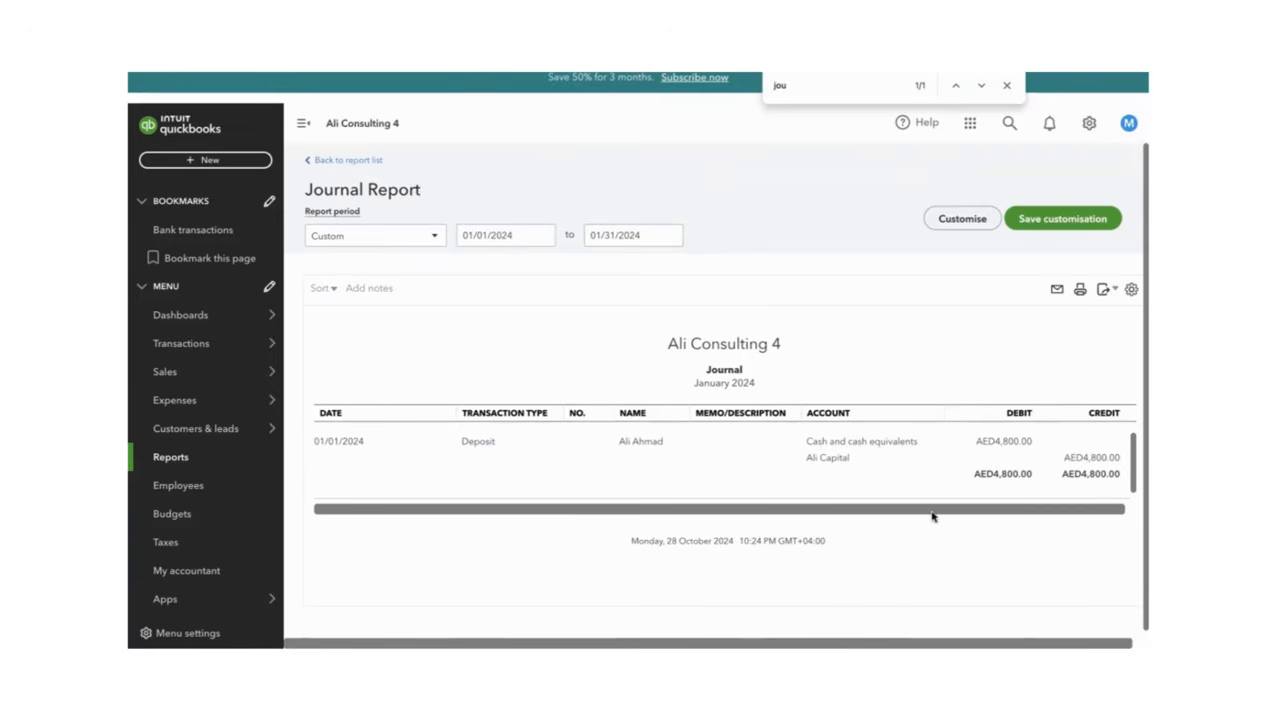
pyautogui.moveTo(932, 513); pyautogui.dragTo(1031, 518)
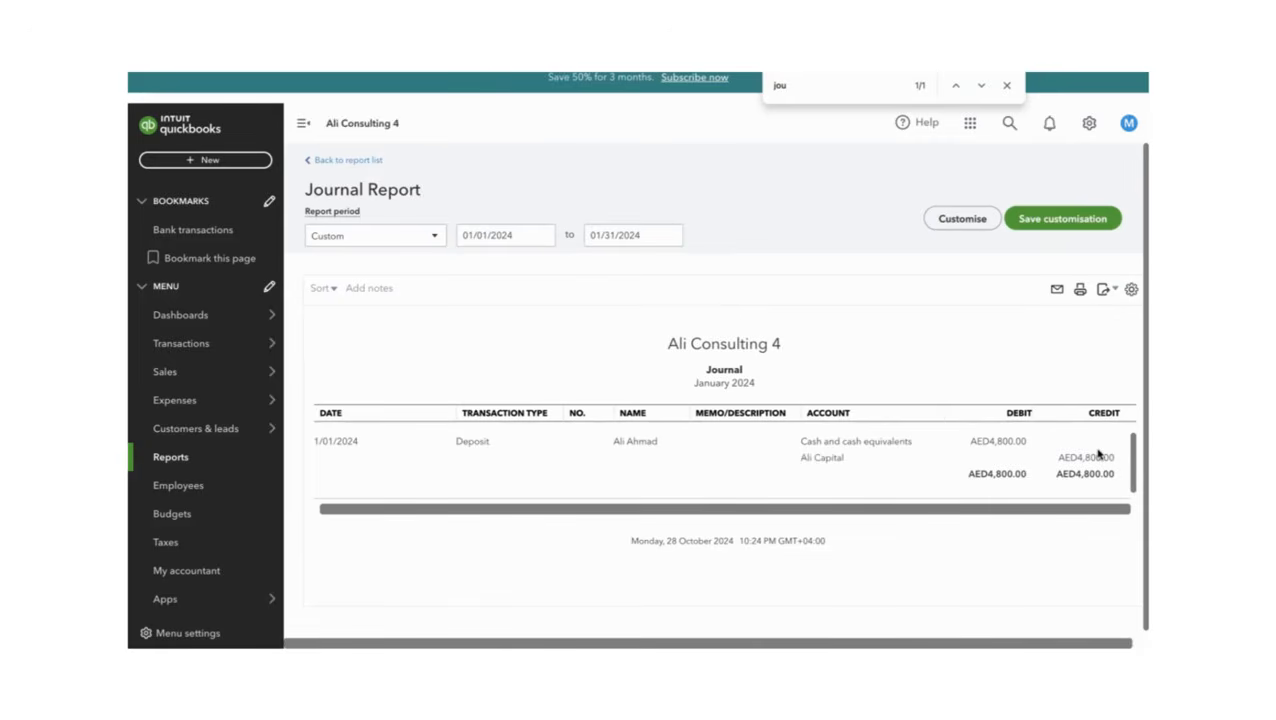
# Leave the Journal report for the chart of accounts and read the Jan 1 insurance purchase in the Word transaction list.
pyautogui.click(333, 162)
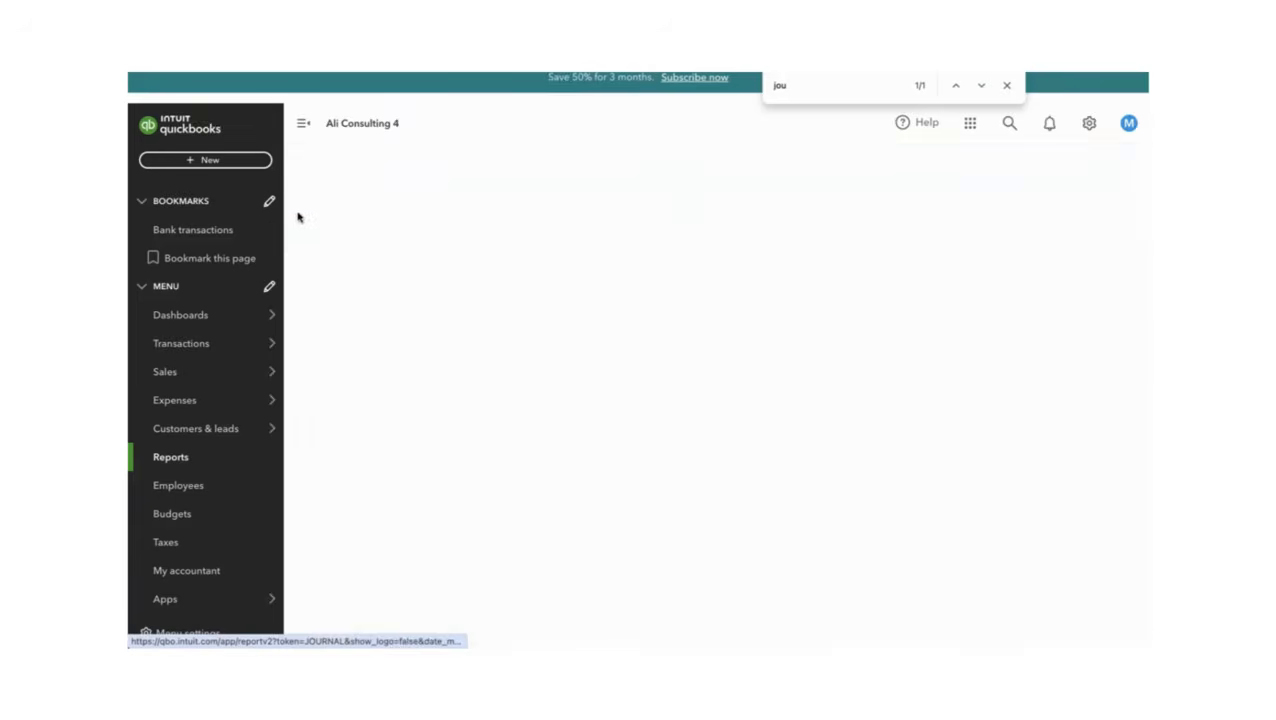
pyautogui.moveTo(174, 334)
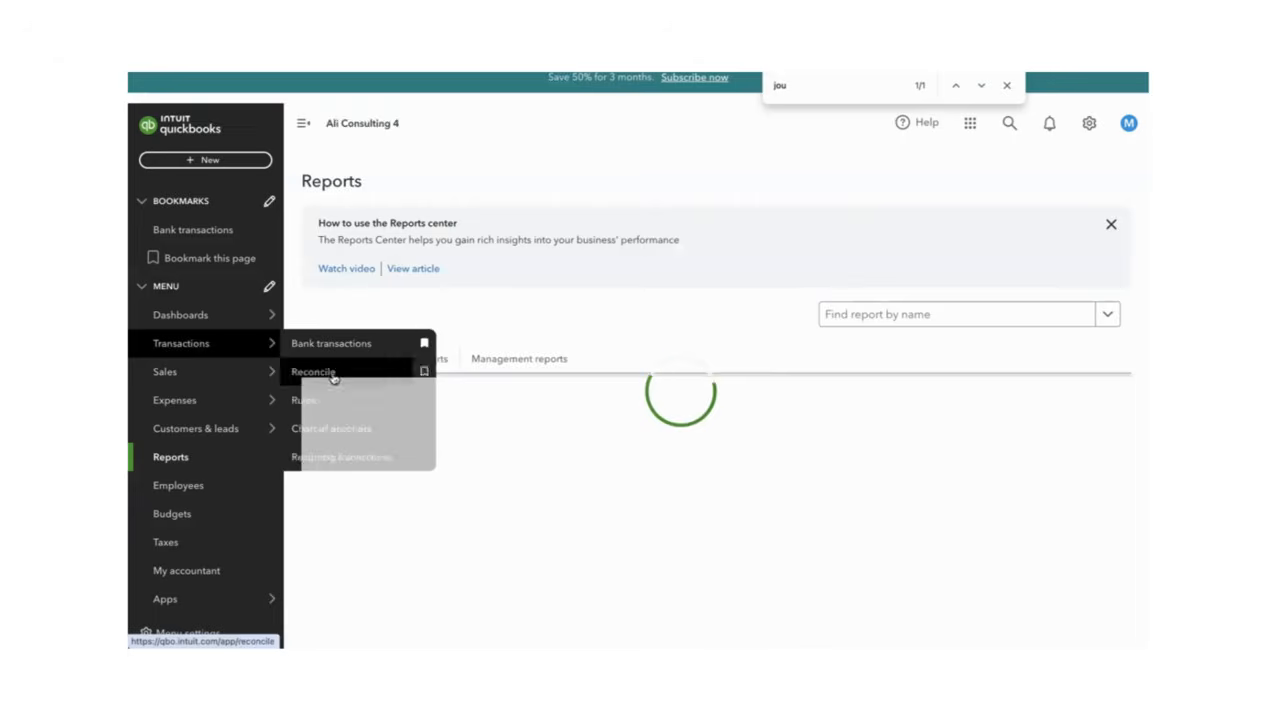
pyautogui.moveTo(265, 343)
pyautogui.click(347, 428)
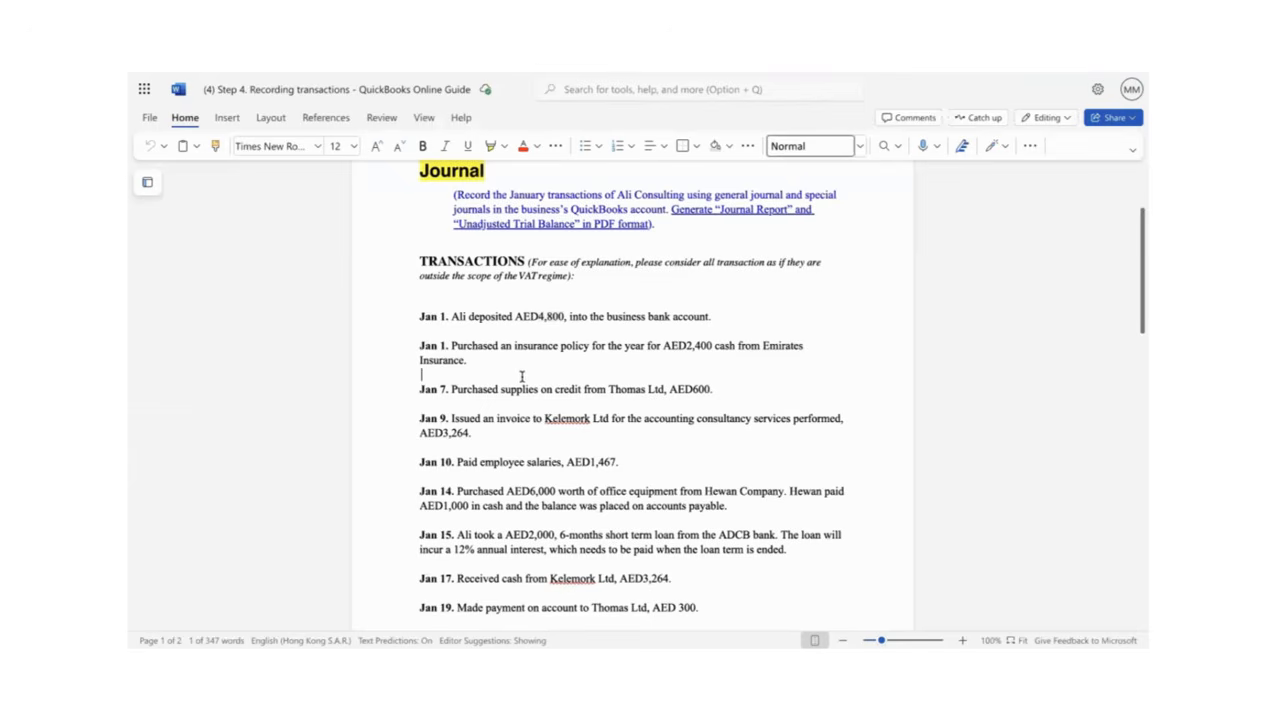
pyautogui.click(517, 346)
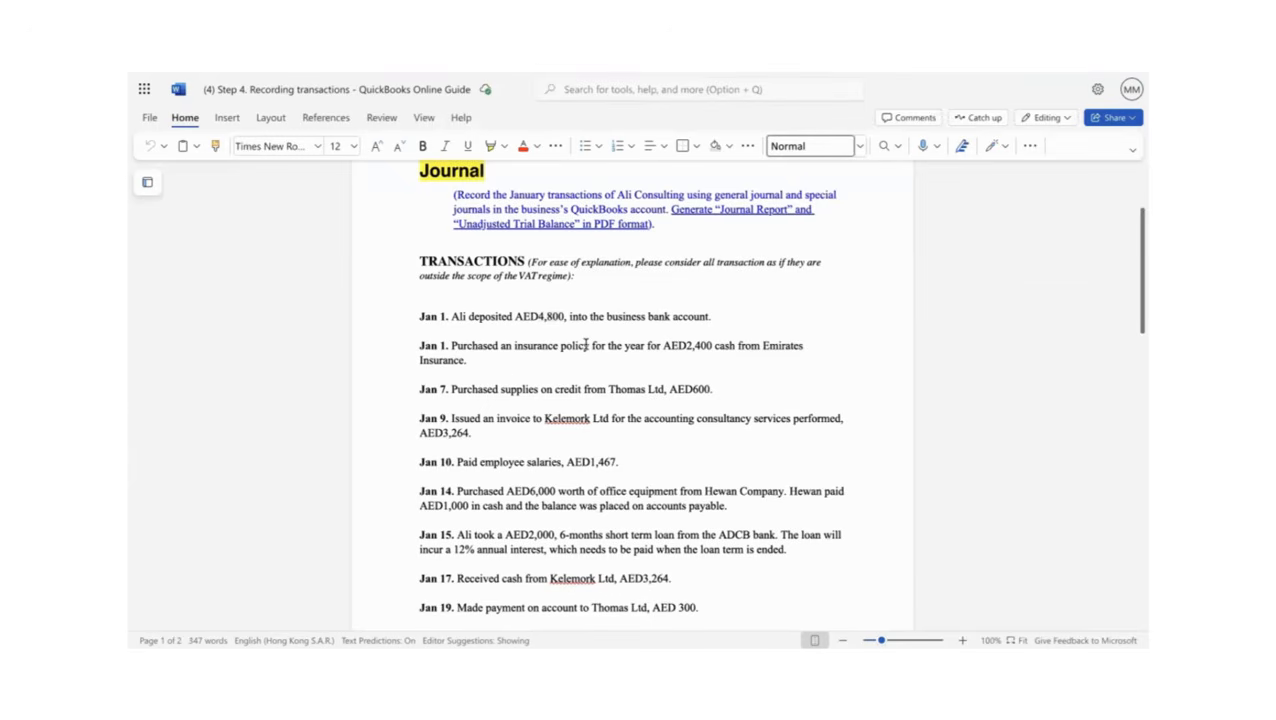
pyautogui.moveTo(711, 344); pyautogui.dragTo(686, 346)
pyautogui.click(479, 346)
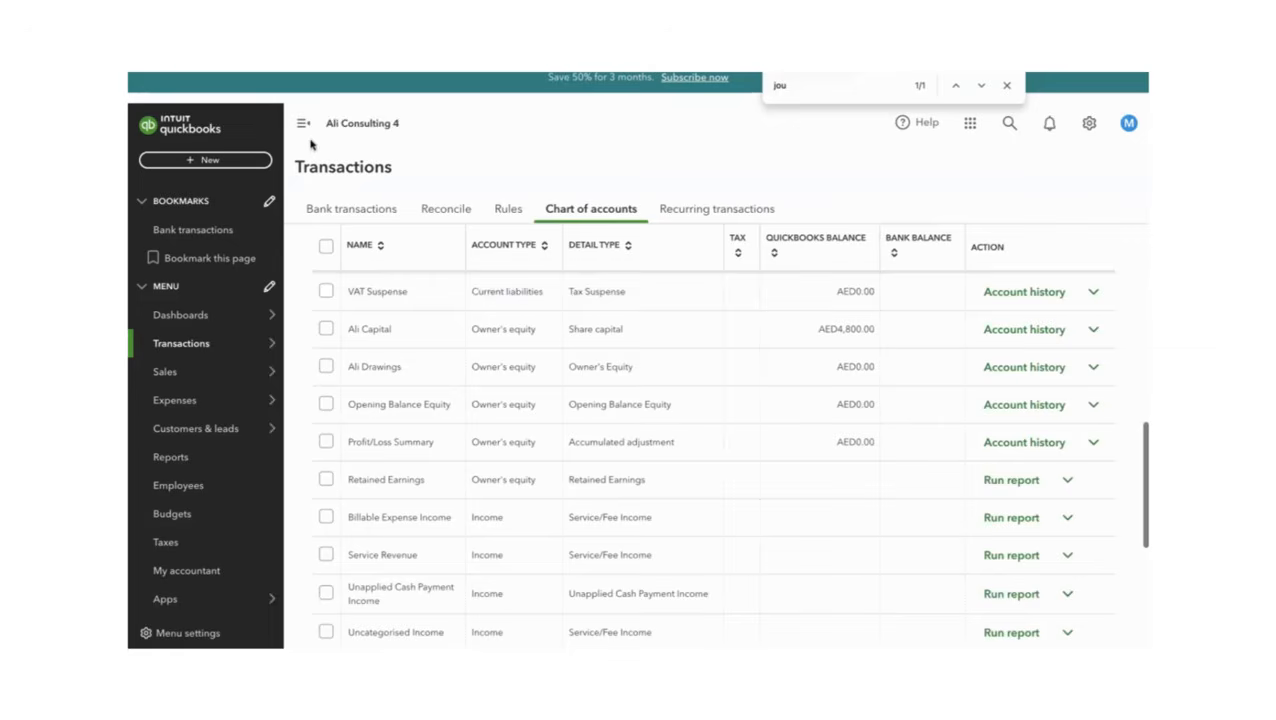
# Start a new expense in QuickBooks with Emirates Insurance as the payee and recheck the transaction in the Word list.
pyautogui.click(224, 163)
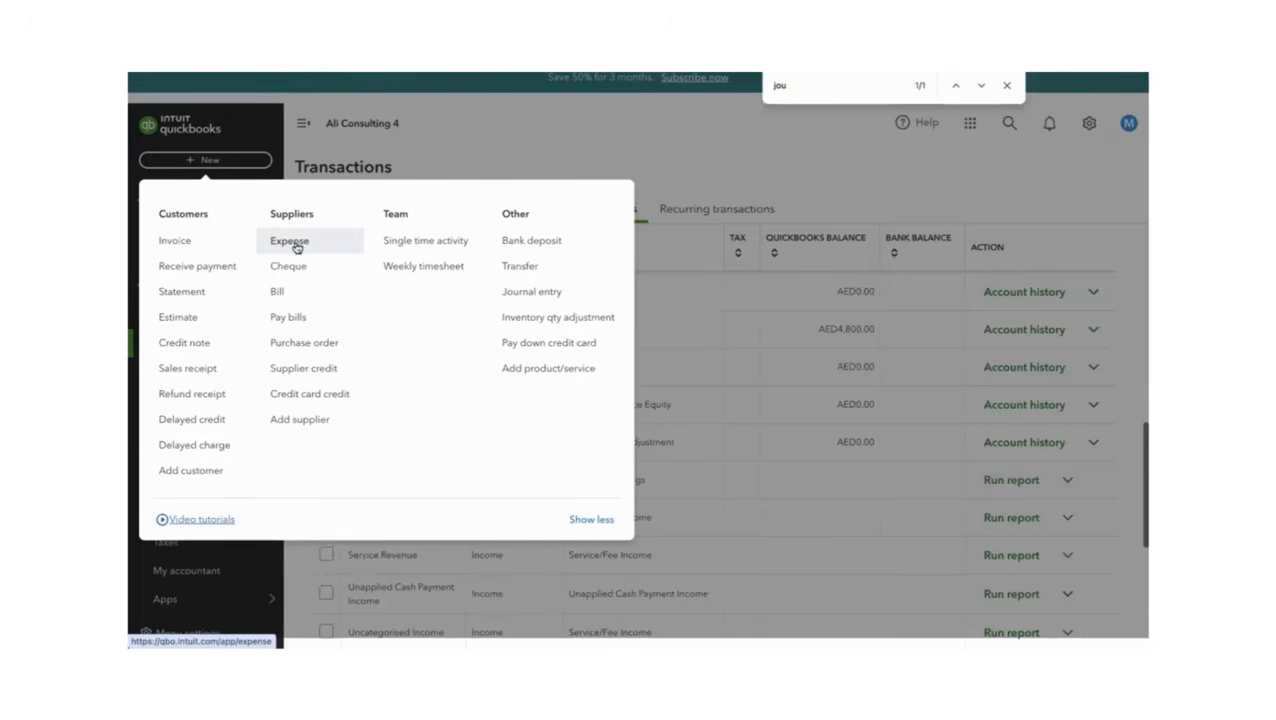
pyautogui.click(294, 243)
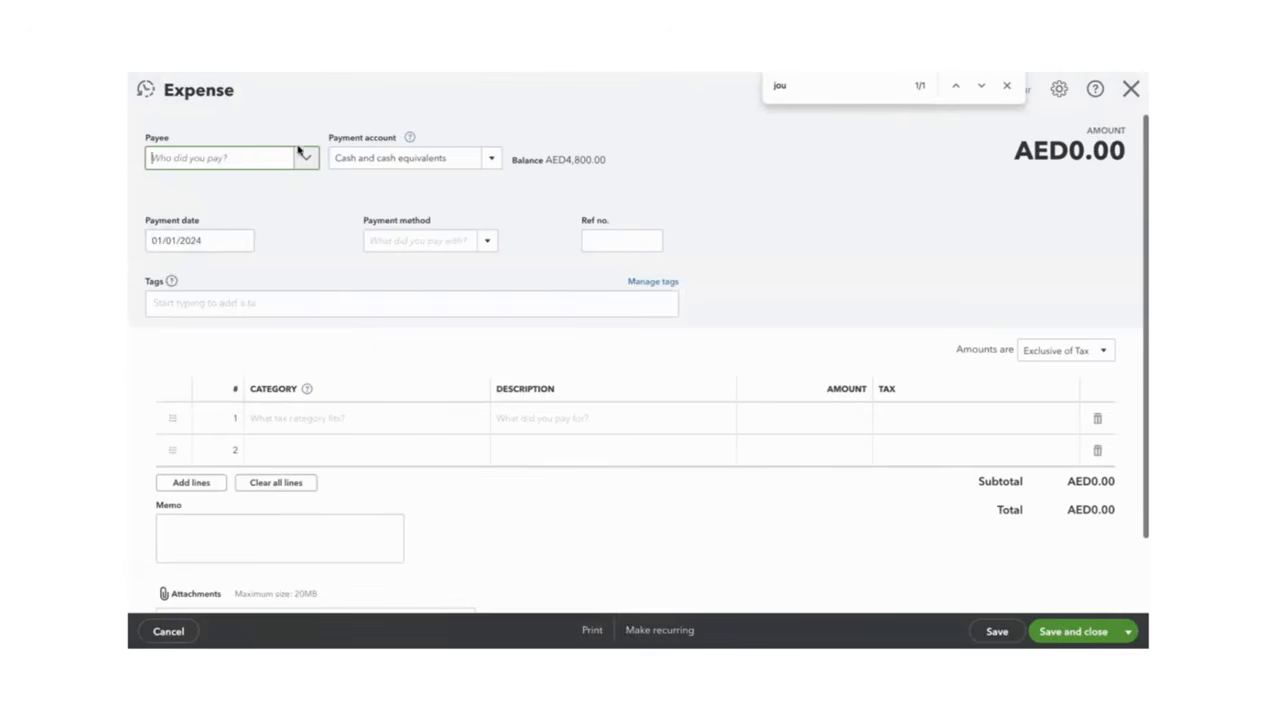
pyautogui.click(300, 153)
pyautogui.click(222, 250)
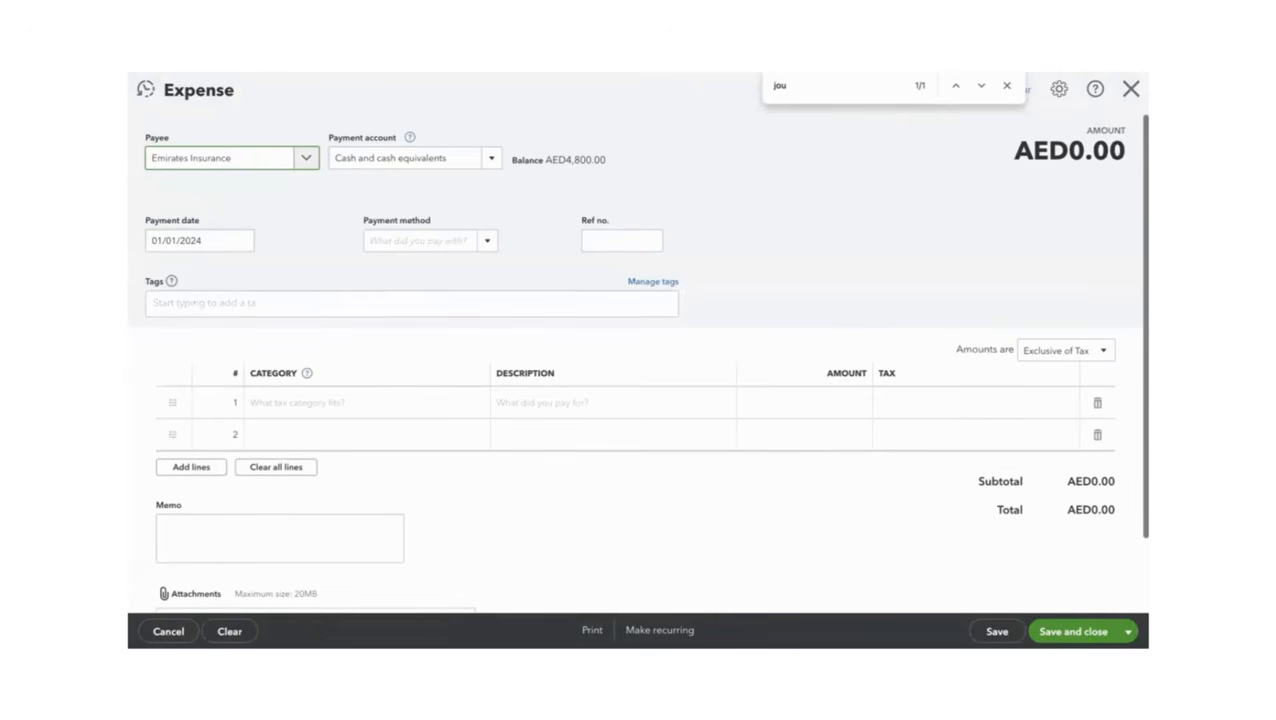
pyautogui.click(566, 30)
pyautogui.click(560, 35)
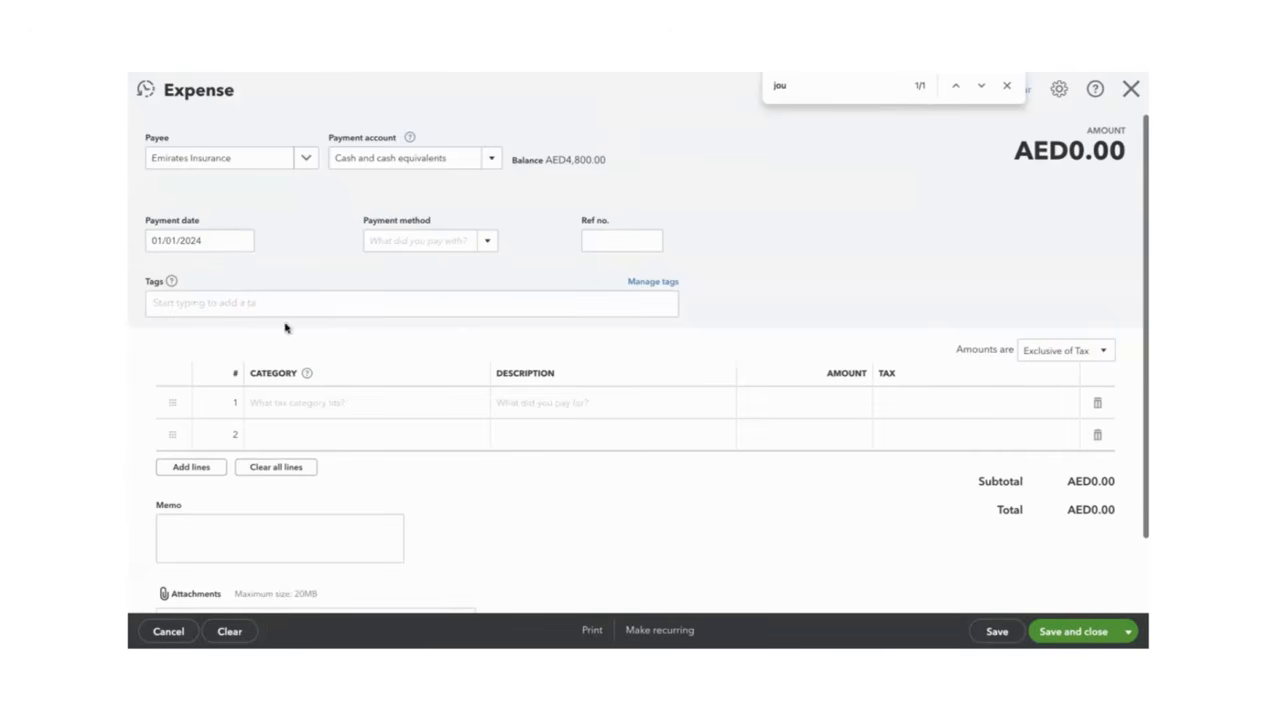
# Set the expense's payment method to Cheque and its reference number to #112234.
pyautogui.click(489, 243)
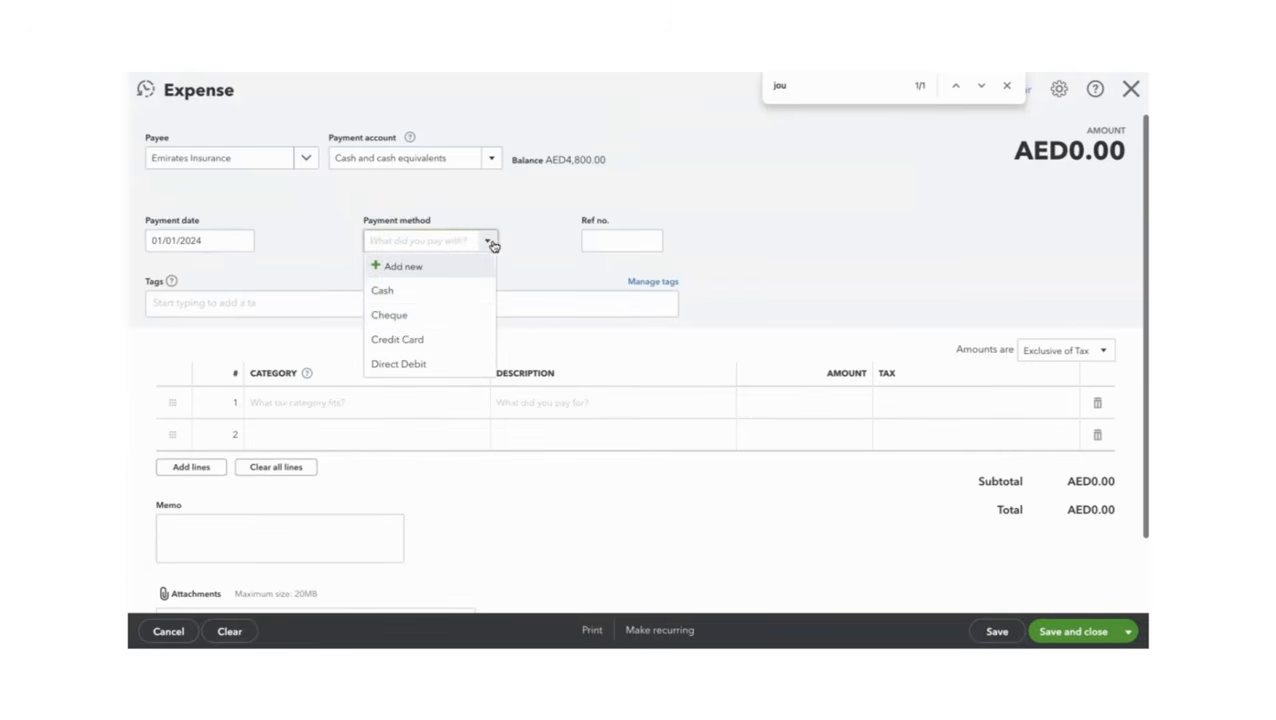
pyautogui.click(400, 315)
pyautogui.click(619, 242)
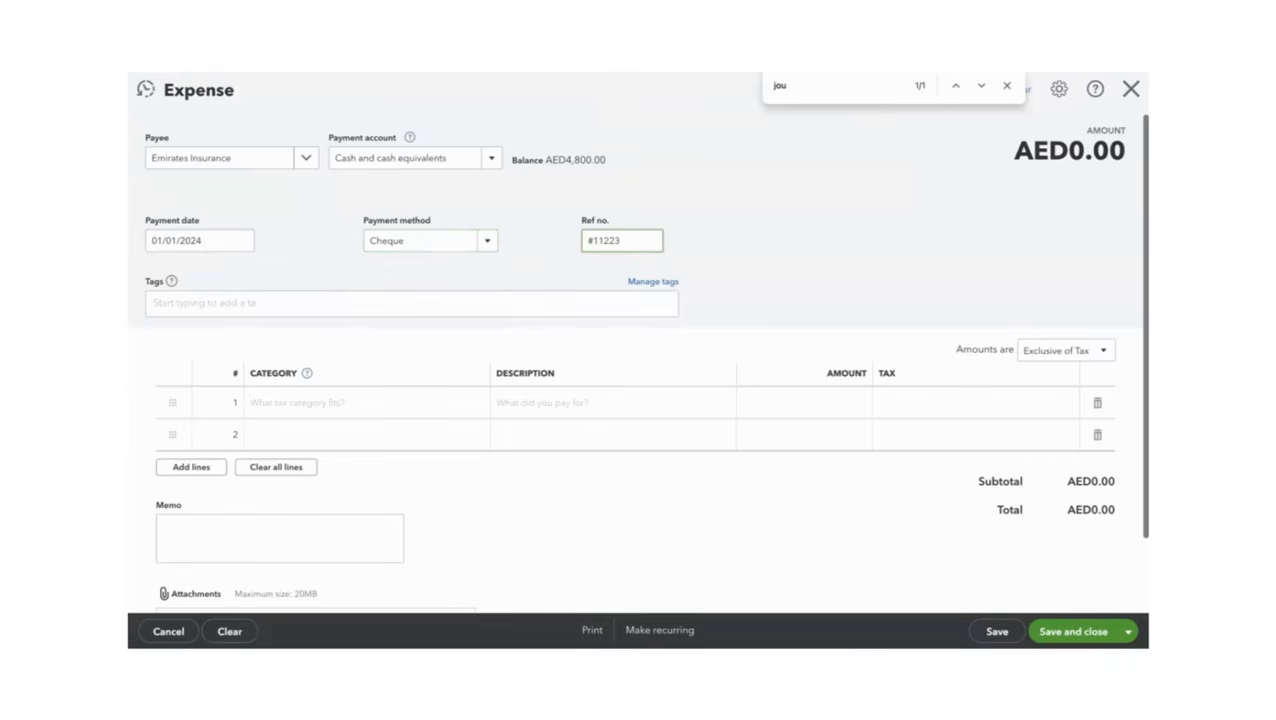
# Assign the Prepaid Insurance category to the first line of the expense.
pyautogui.click(299, 402)
pyautogui.click(481, 405)
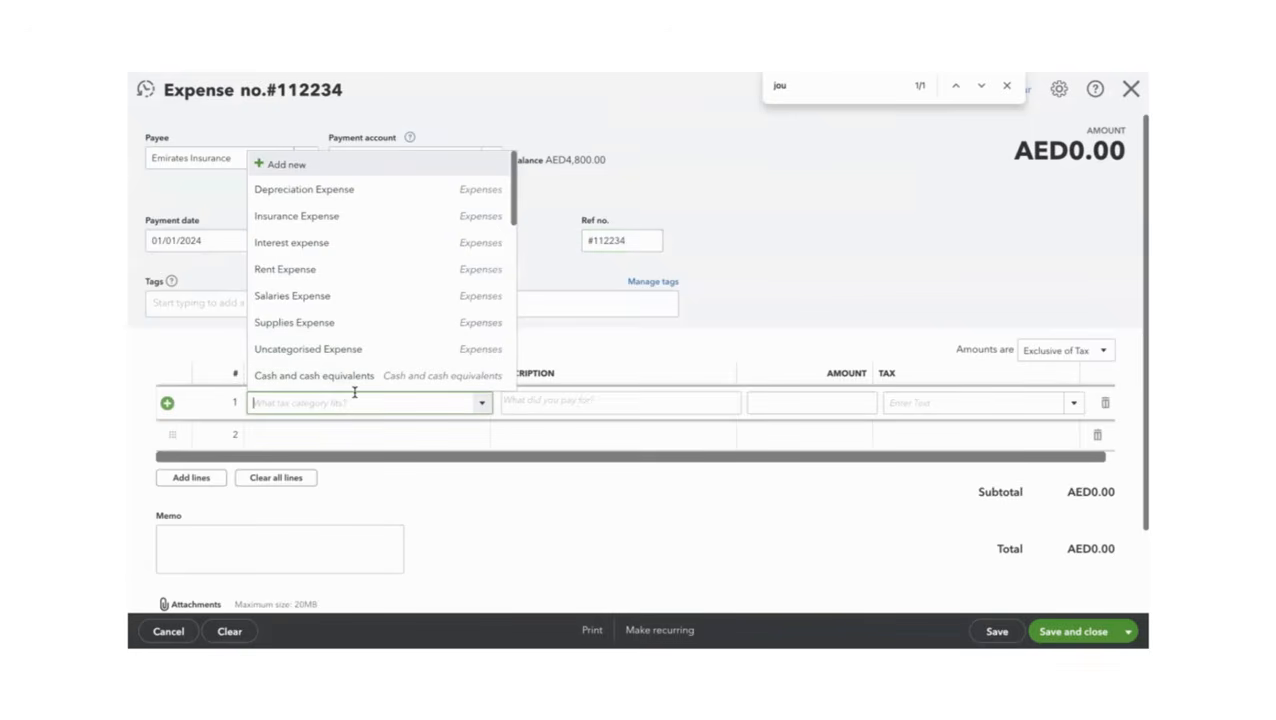
pyautogui.write('in')
pyautogui.press('BackSpace')
pyautogui.press('BackSpace')
pyautogui.press('BackSpace')
pyautogui.hotkey('ctrl', 'Tab')
pyautogui.hotkey('ctrl', 'Tab')
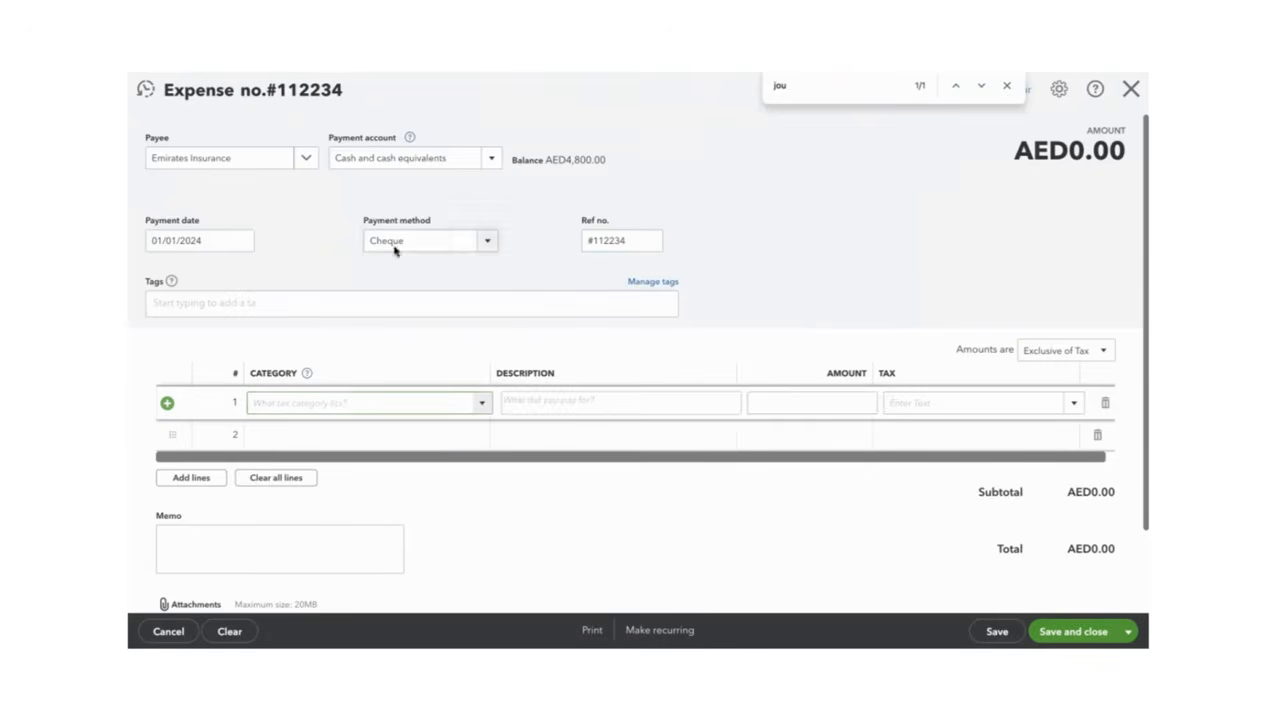
pyautogui.write('Prepaid Insurance')
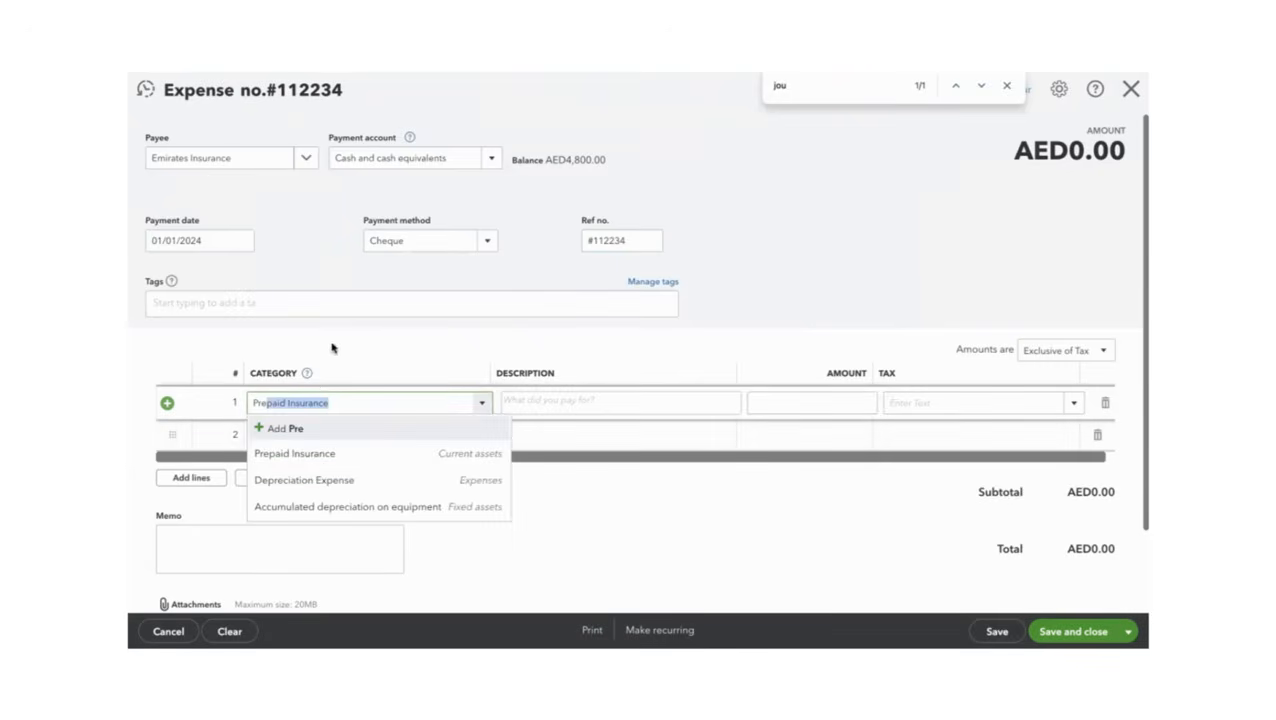
pyautogui.click(328, 399)
# Set the expense amounts to Out of scope of Tax, enter 2,400 on the first line, and save and close it.
pyautogui.click(919, 402)
pyautogui.click(1075, 350)
pyautogui.click(1060, 426)
pyautogui.click(1004, 410)
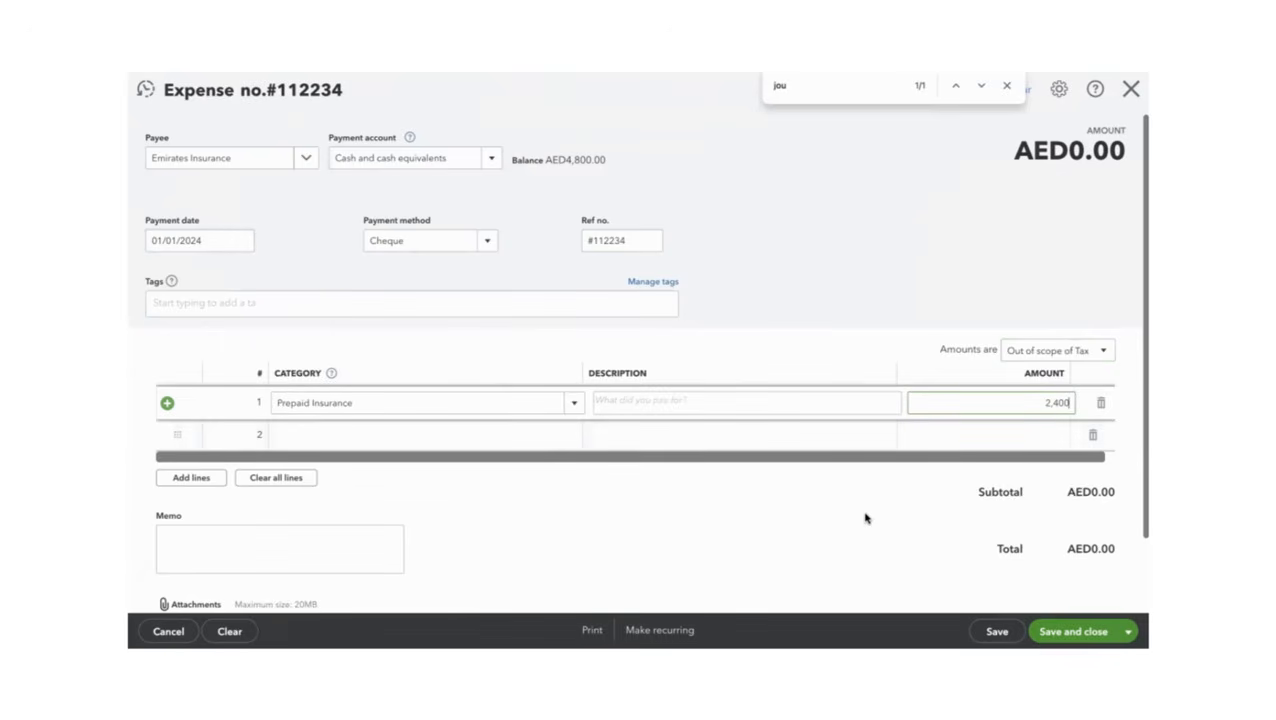
pyautogui.click(1076, 630)
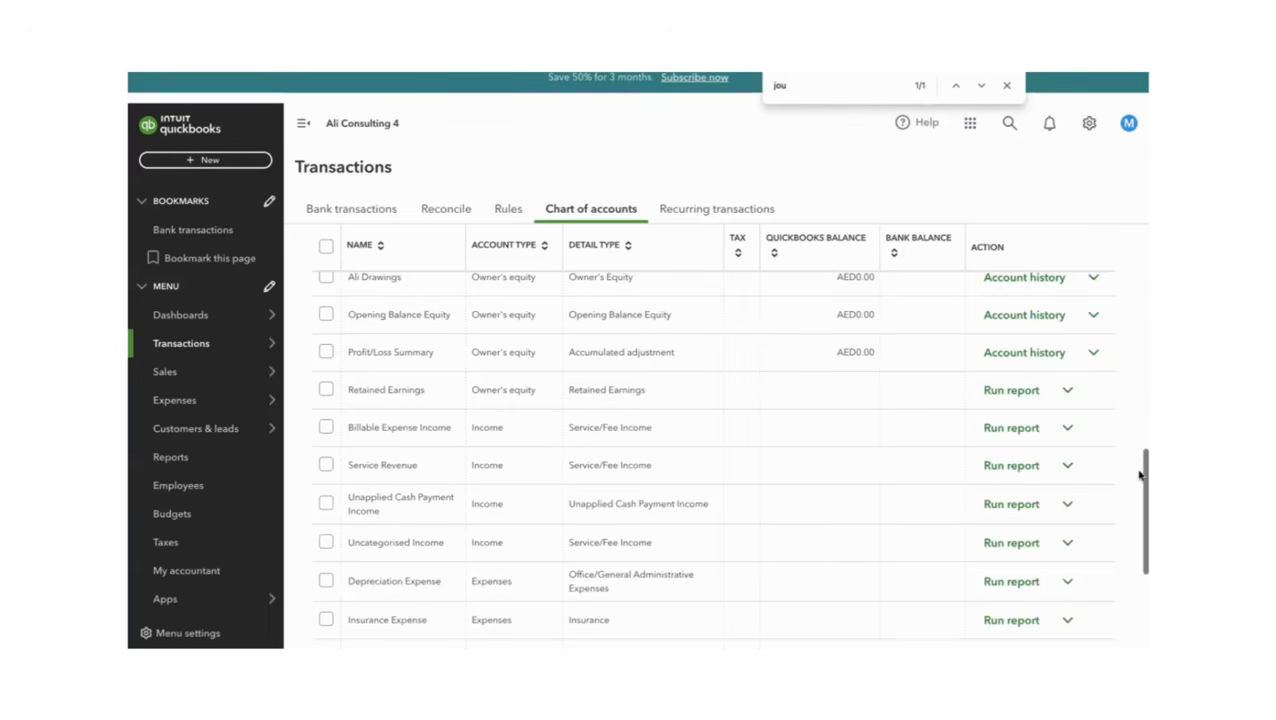
# Check the cash and Prepaid Insurance balances in the chart of accounts and read the Jan 7 supplies purchase in the Word list.
pyautogui.moveTo(1139, 500); pyautogui.dragTo(1139, 336)
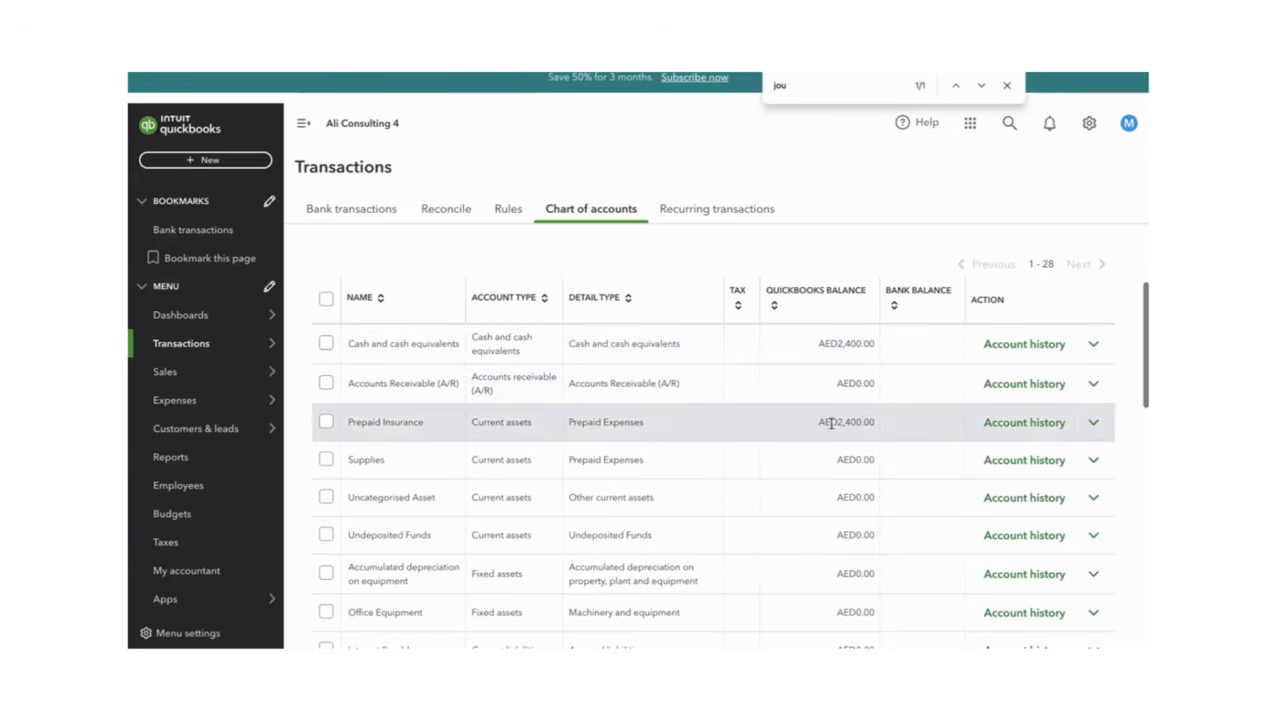
pyautogui.hotkey('ctrl', 'Tab')
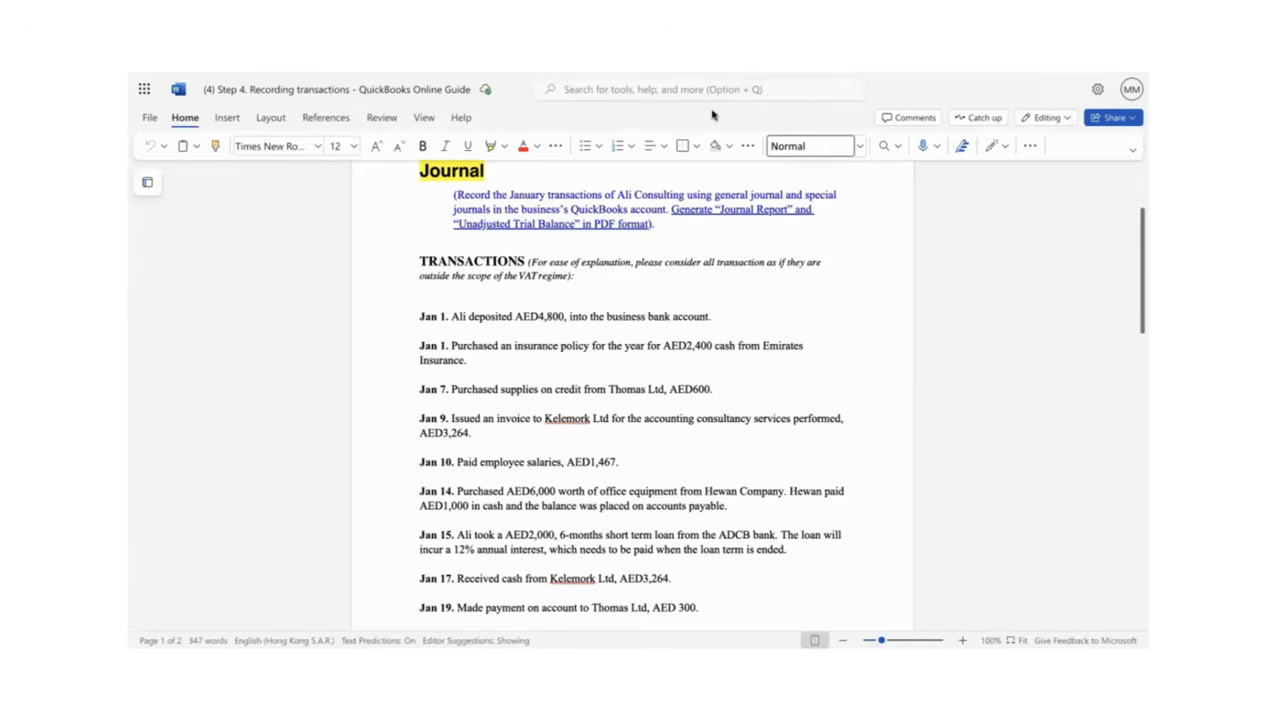
pyautogui.hotkey('ctrl', 'Tab')
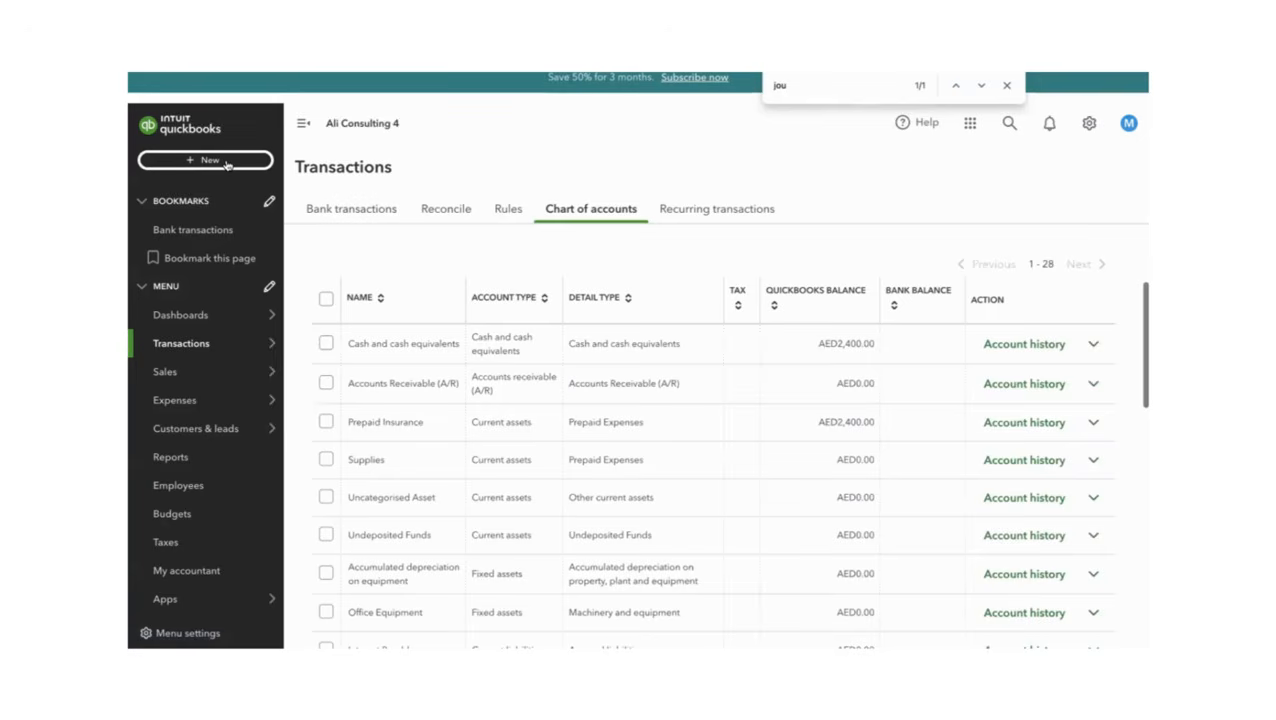
pyautogui.hotkey('ctrl', 'shift', 'Tab')
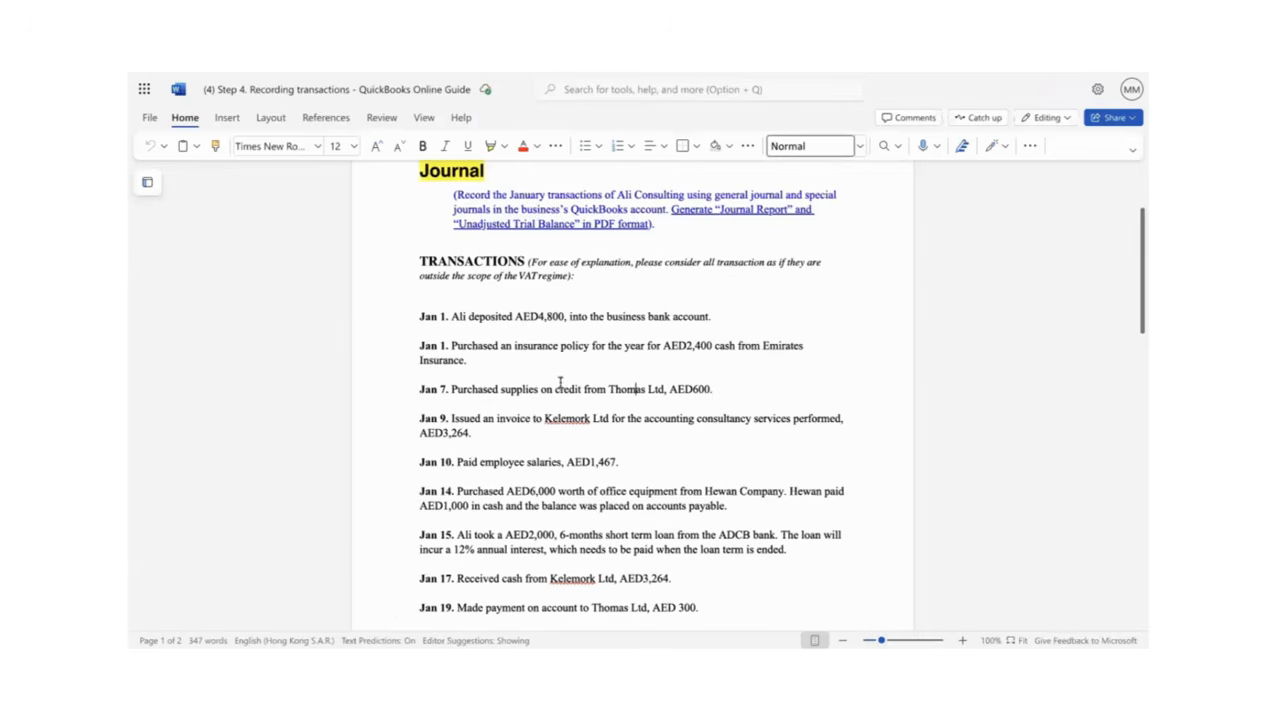
pyautogui.hotkey('ctrl', 'Tab')
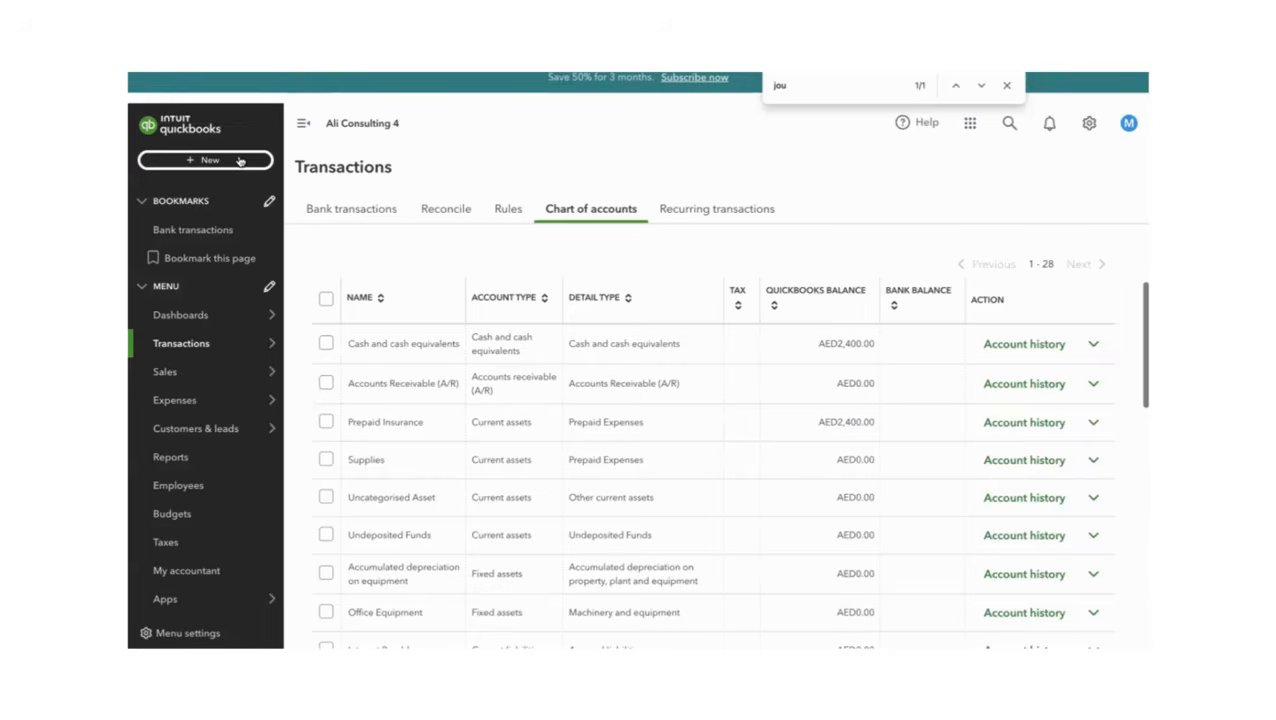
# Start a new bill with Thomas Ltd as the supplier.
pyautogui.click(207, 160)
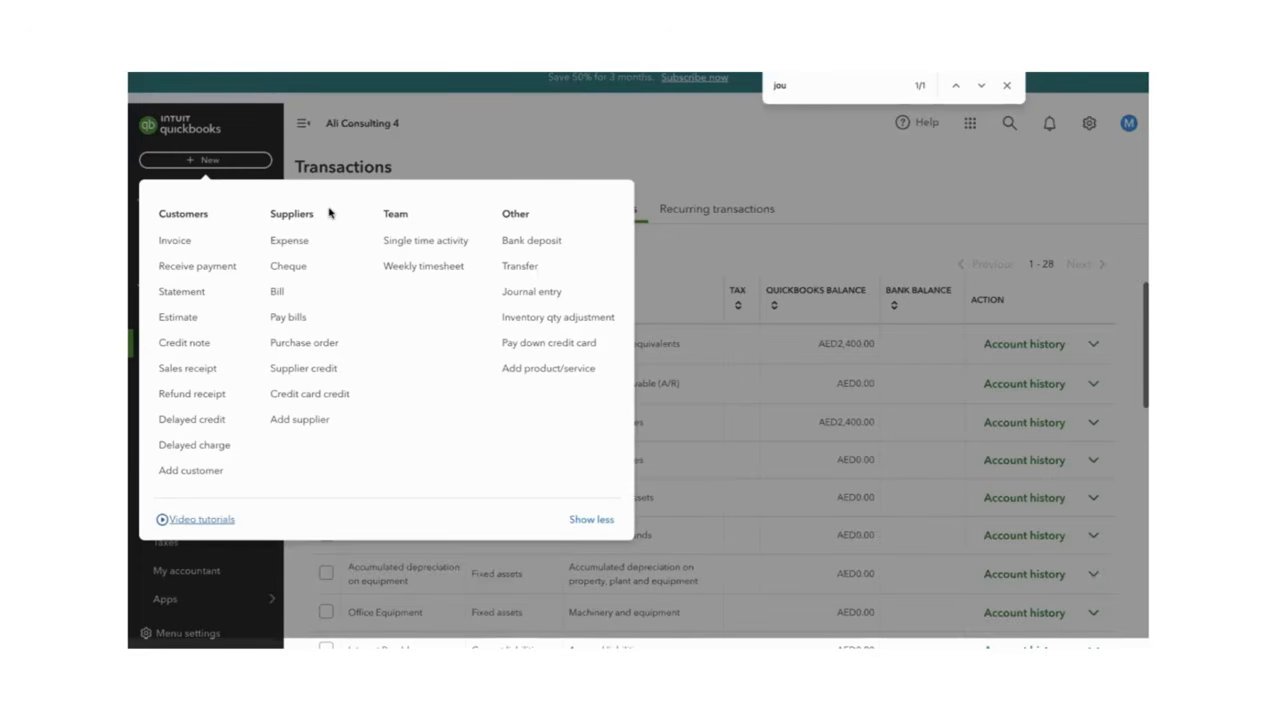
pyautogui.click(278, 291)
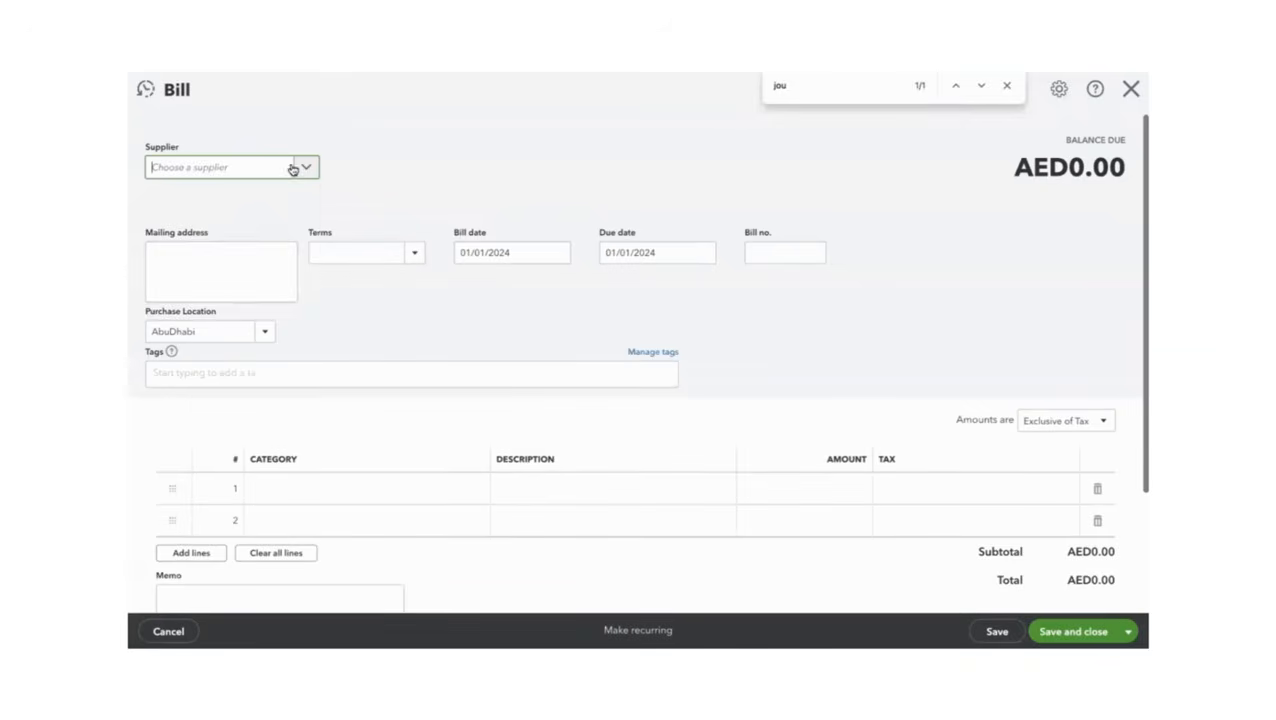
pyautogui.click(292, 167)
pyautogui.click(188, 311)
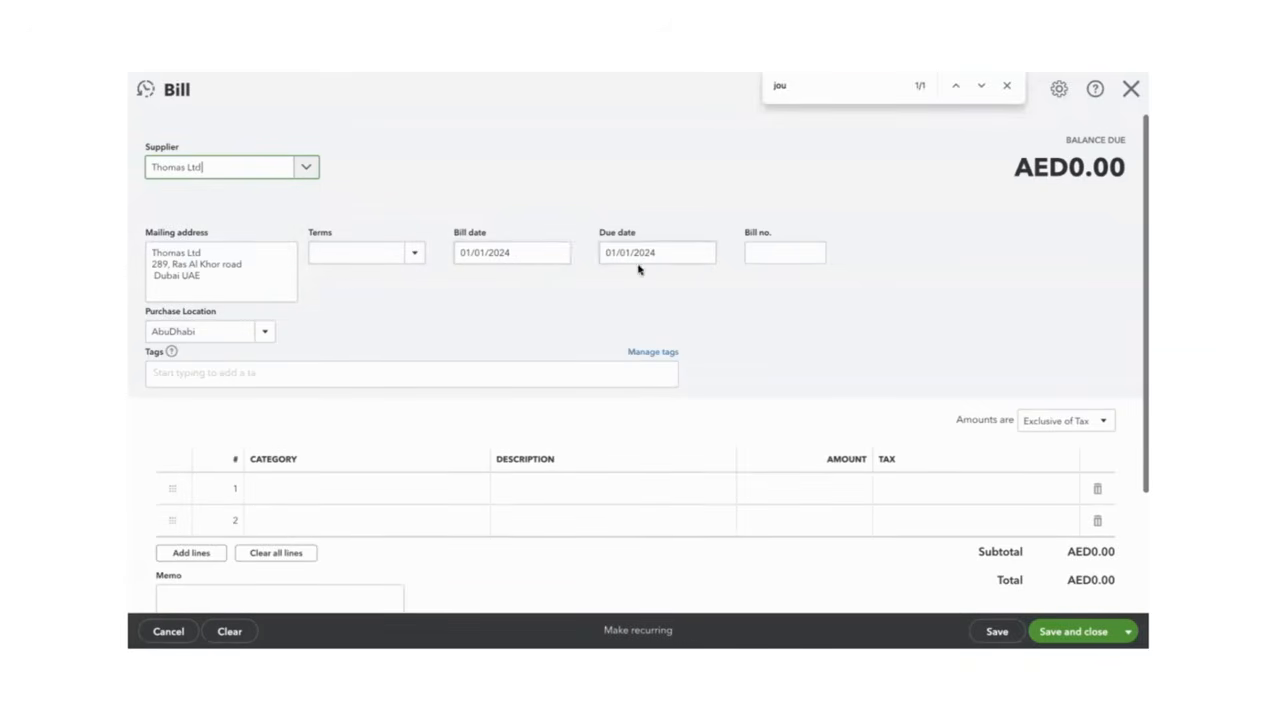
# Check the purchase date in the Word list, then set the bill date to 01/07/2024 and the purchase location to Dubai.
pyautogui.hotkey('ctrl', 'Tab')
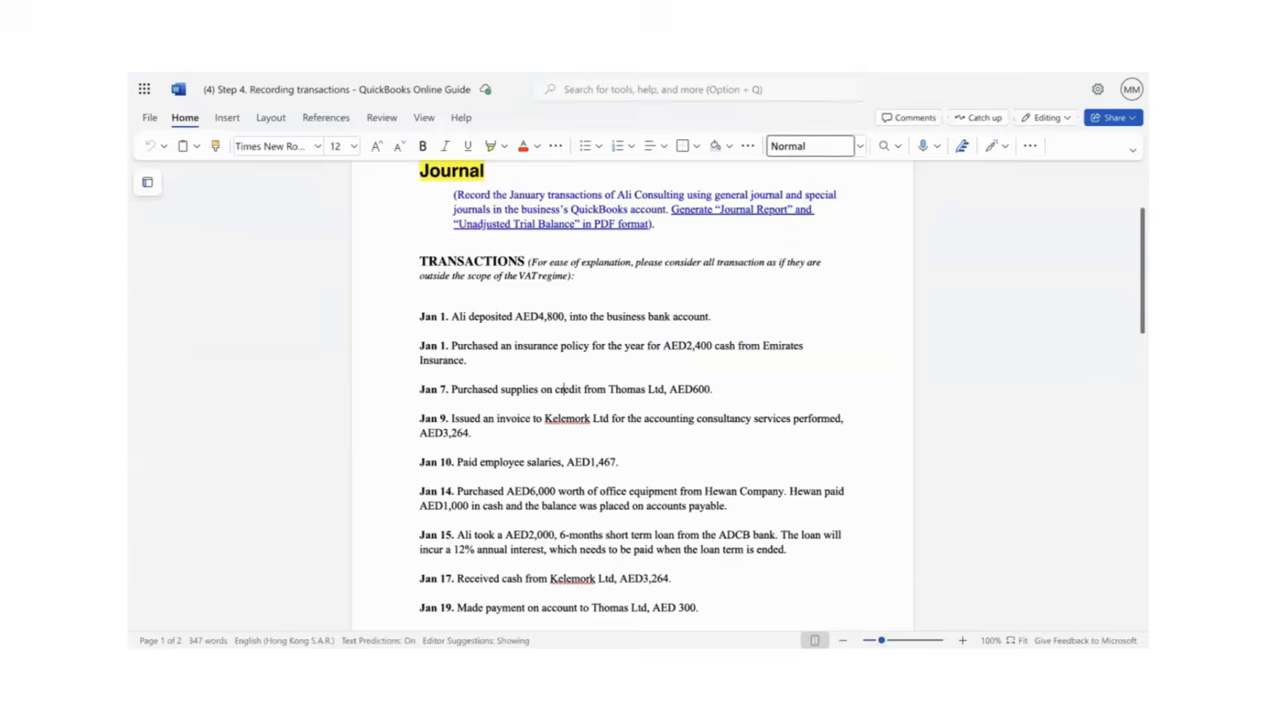
pyautogui.hotkey('ctrl', 'Tab')
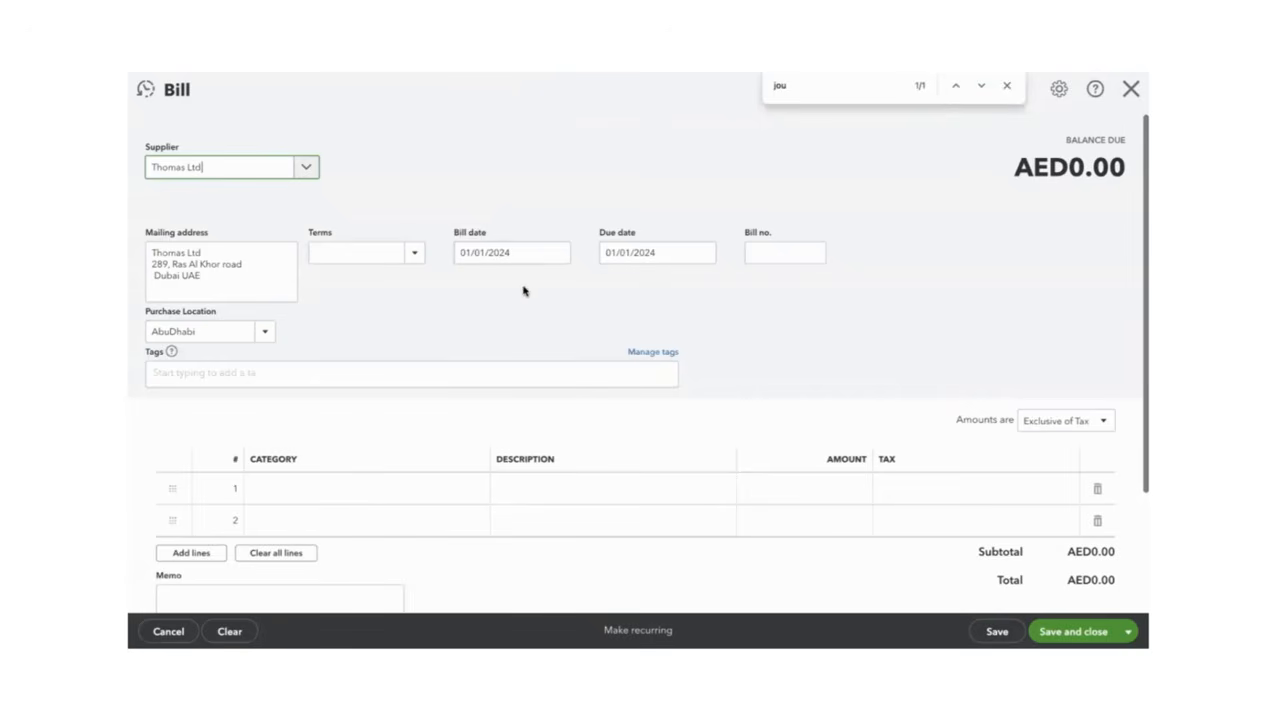
pyautogui.click(561, 259)
pyautogui.click(495, 353)
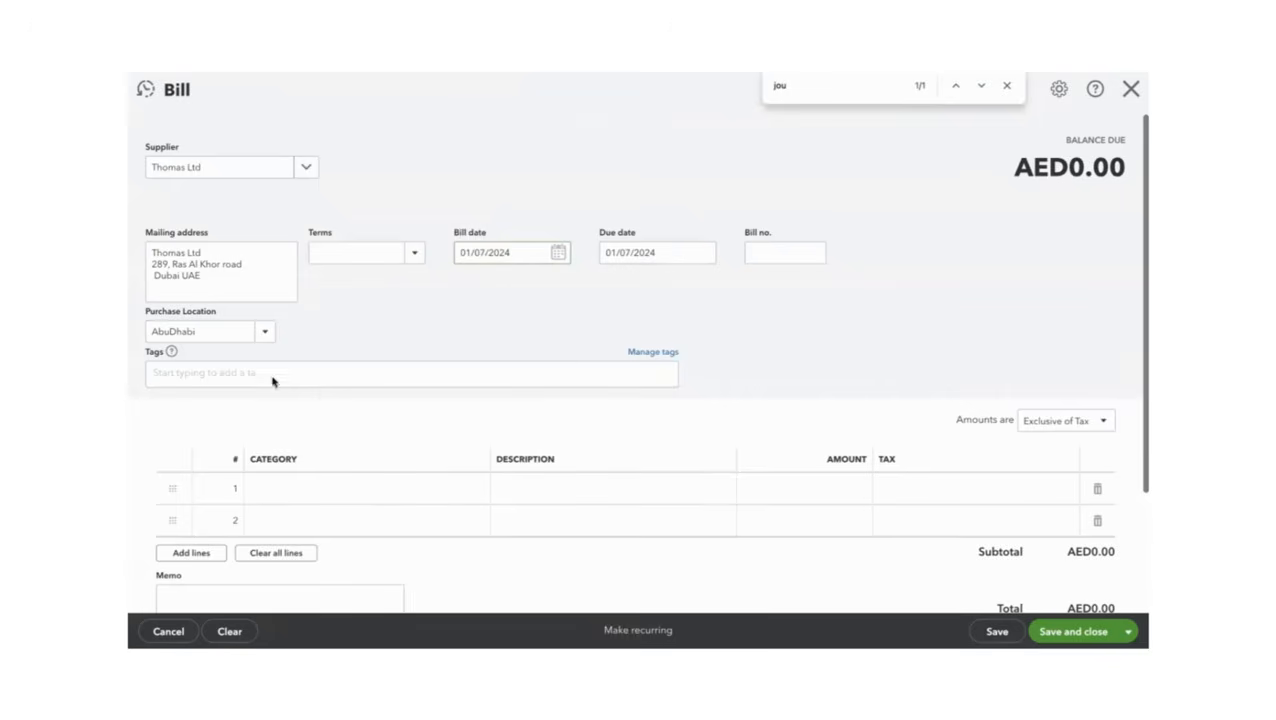
pyautogui.click(265, 335)
pyautogui.click(170, 436)
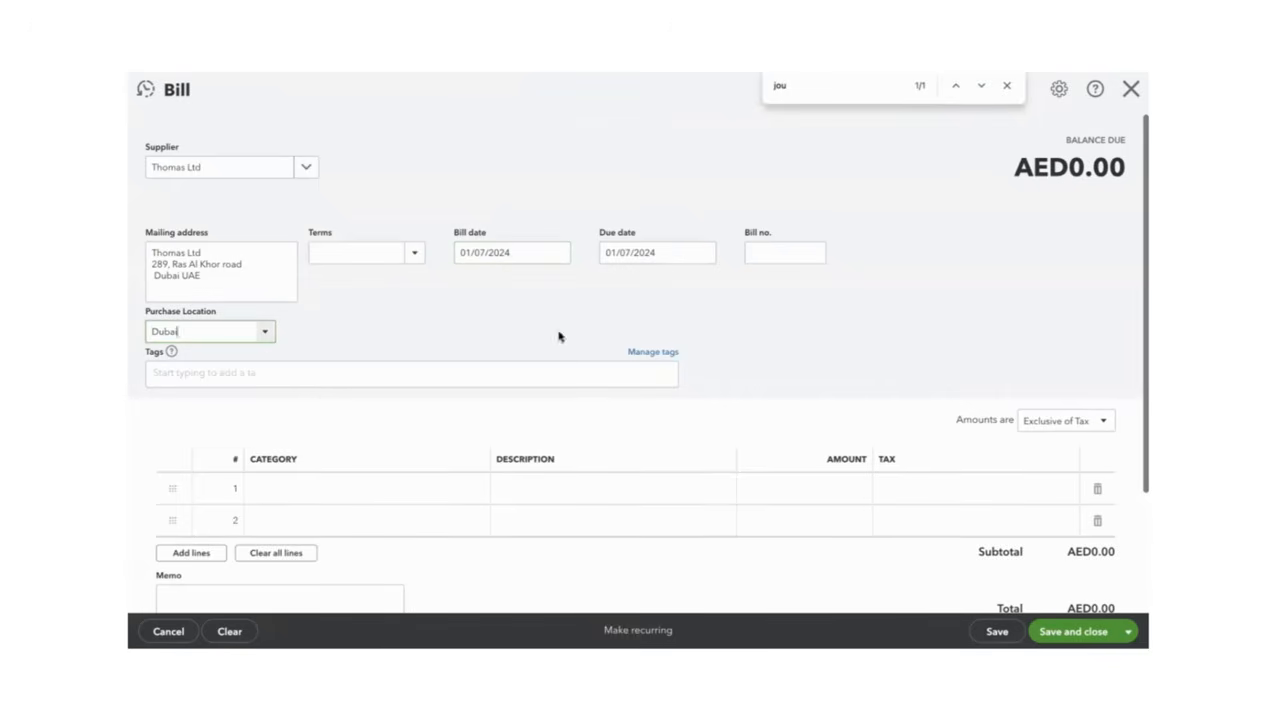
# Assign the Supplies category to the bill's first line, with amounts Out of scope of Tax and an amount of 600.
pyautogui.click(352, 490)
pyautogui.write('s')
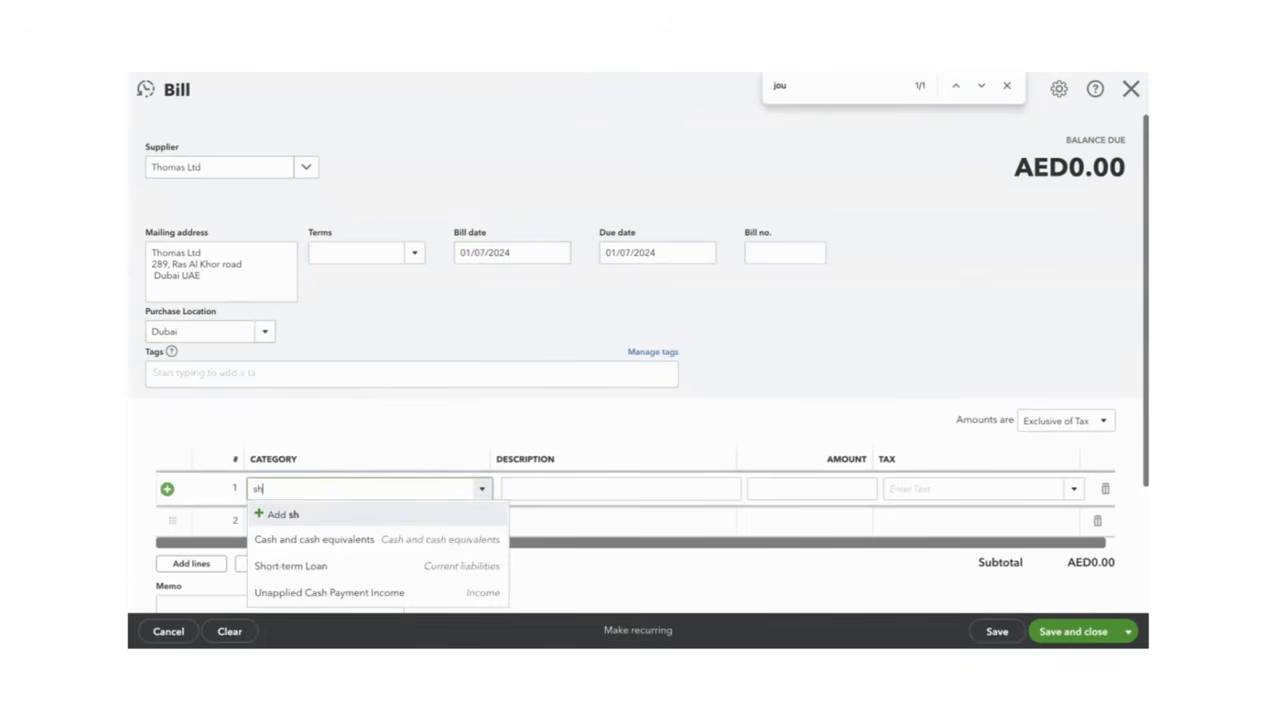
pyautogui.write('upplies Expense')
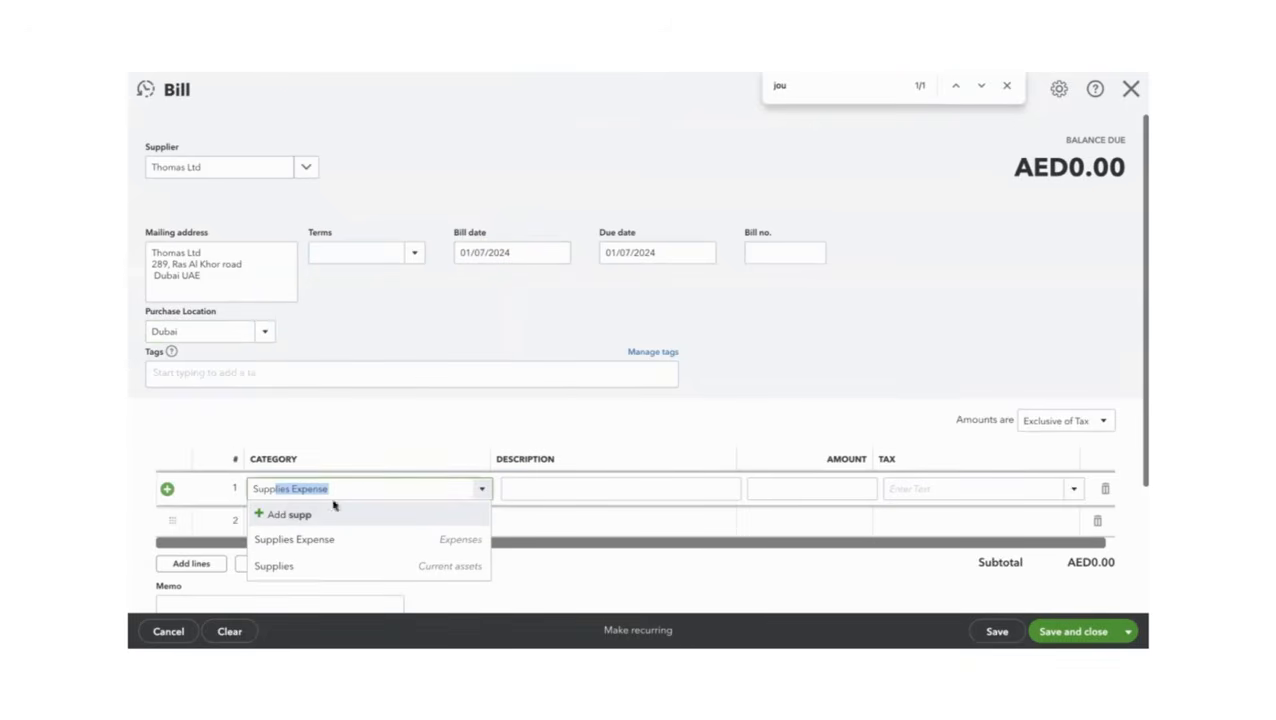
pyautogui.click(287, 567)
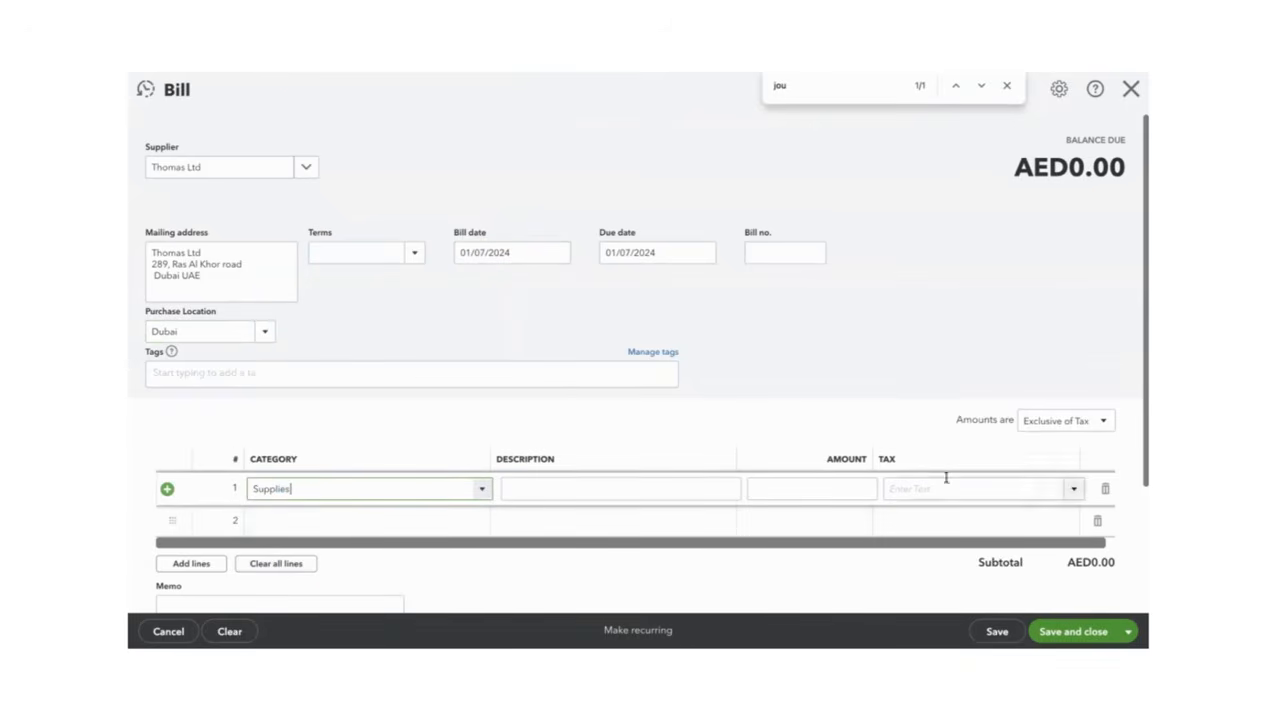
pyautogui.click(1085, 425)
pyautogui.click(1060, 489)
pyautogui.click(1020, 490)
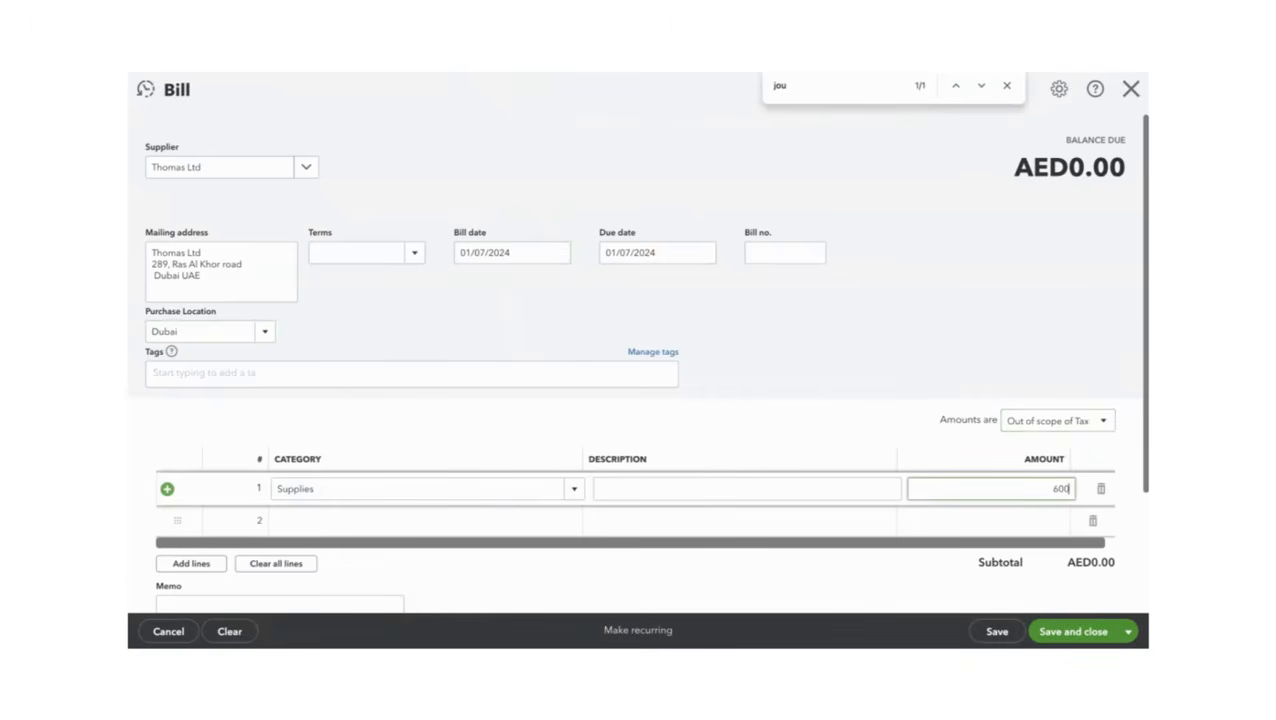
# Check the Jan 7 purchase amount in the Word list, and save and close the Thomas Ltd bill.
pyautogui.click(681, 80)
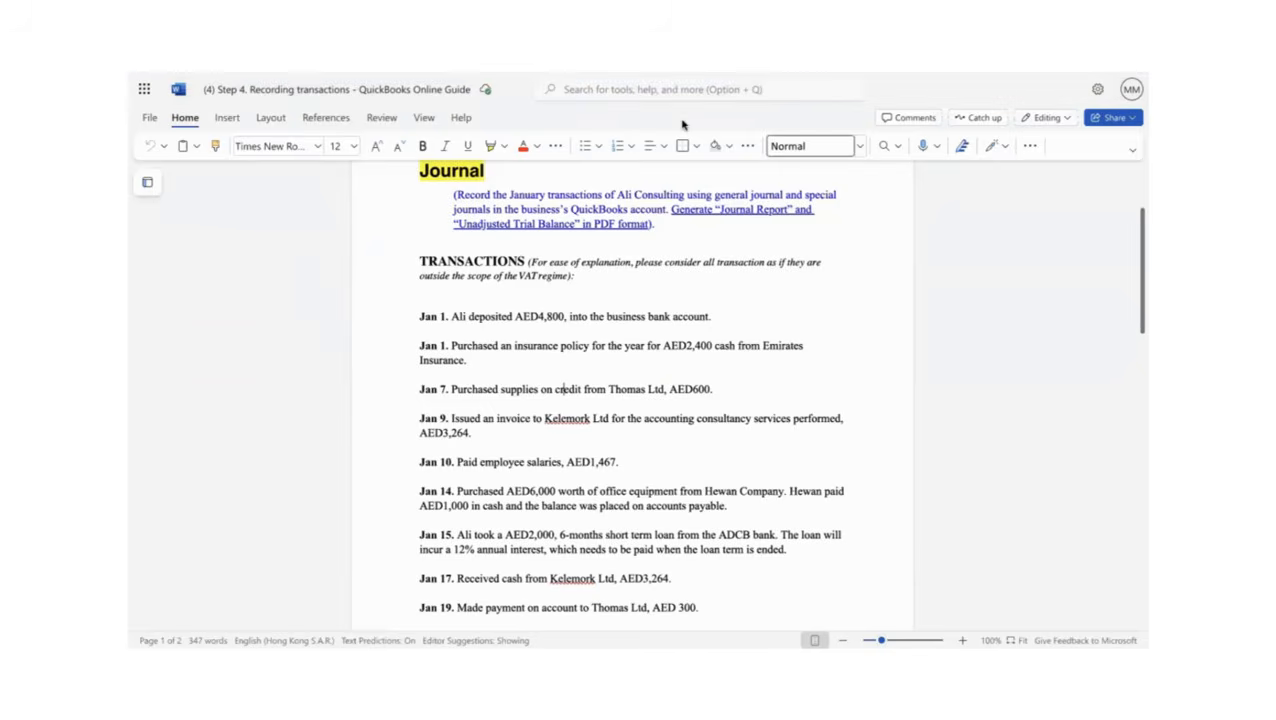
pyautogui.click(728, 80)
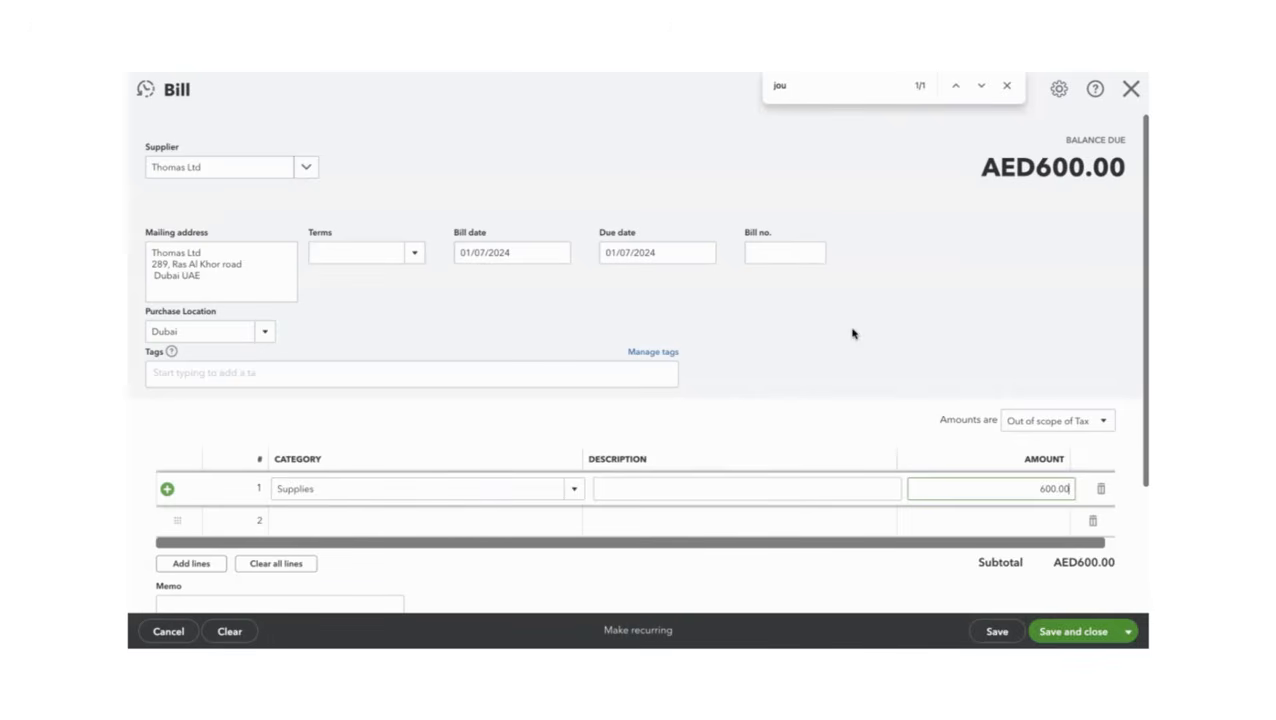
pyautogui.click(1075, 630)
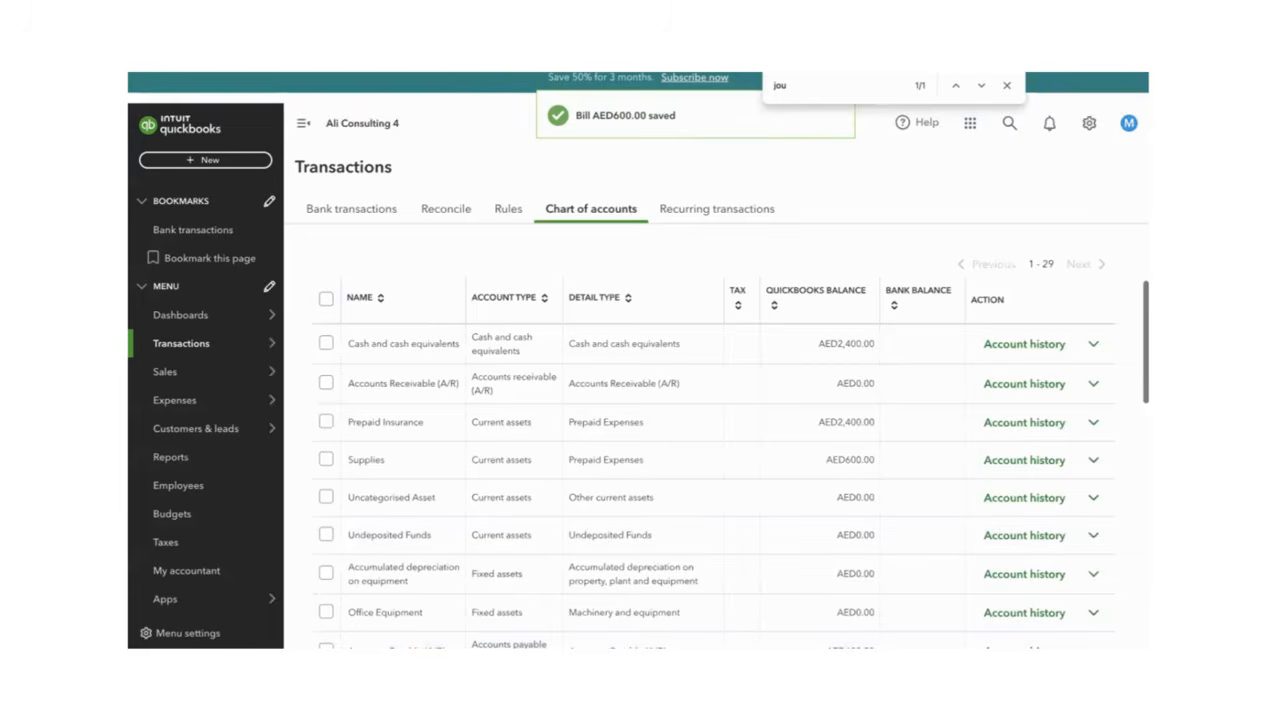
# Read the customer, service and amount of the Jan 9 invoice transaction in the Word list.
pyautogui.hotkey('ctrl', 'Tab')
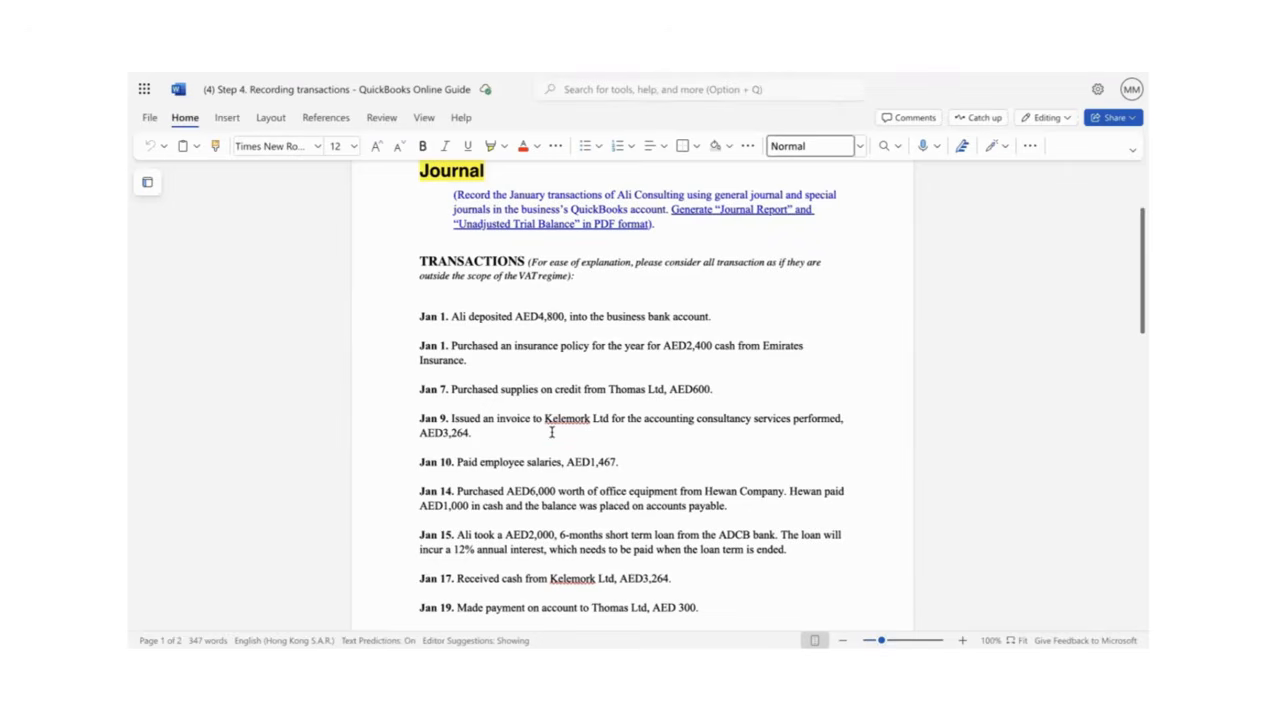
pyautogui.doubleClick(512, 418)
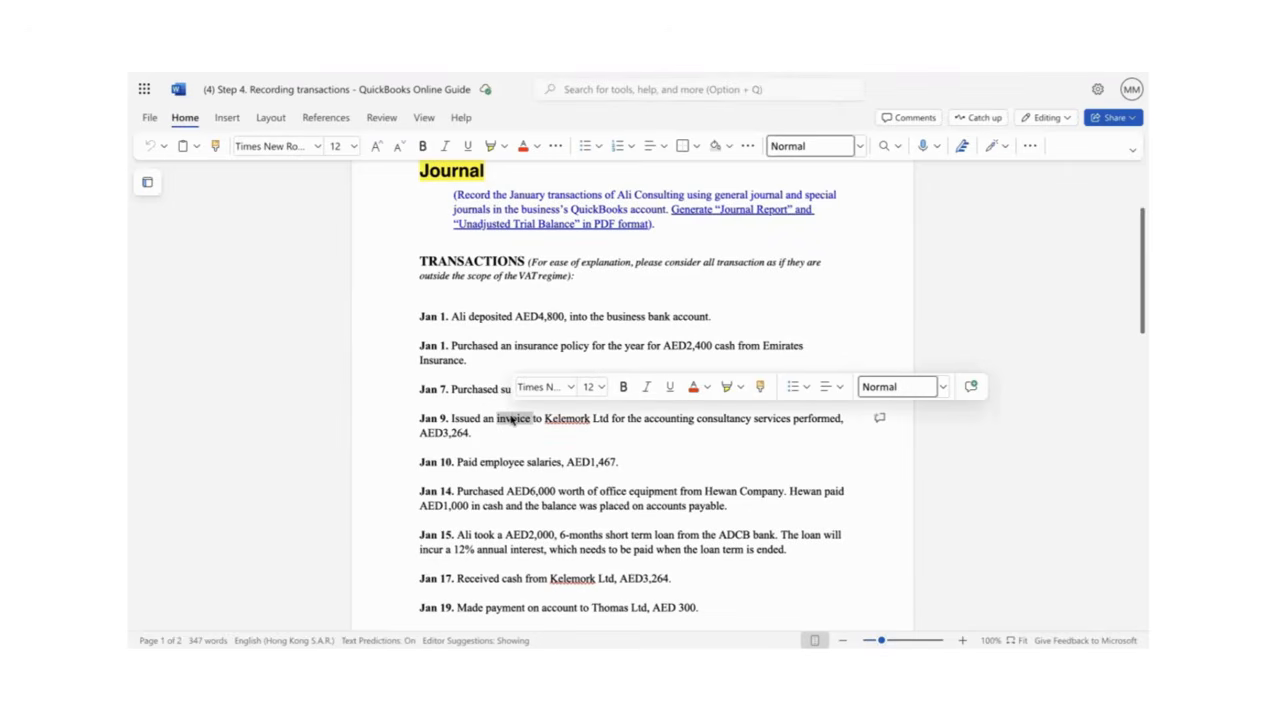
pyautogui.click(464, 433)
pyautogui.moveTo(468, 432); pyautogui.dragTo(445, 432)
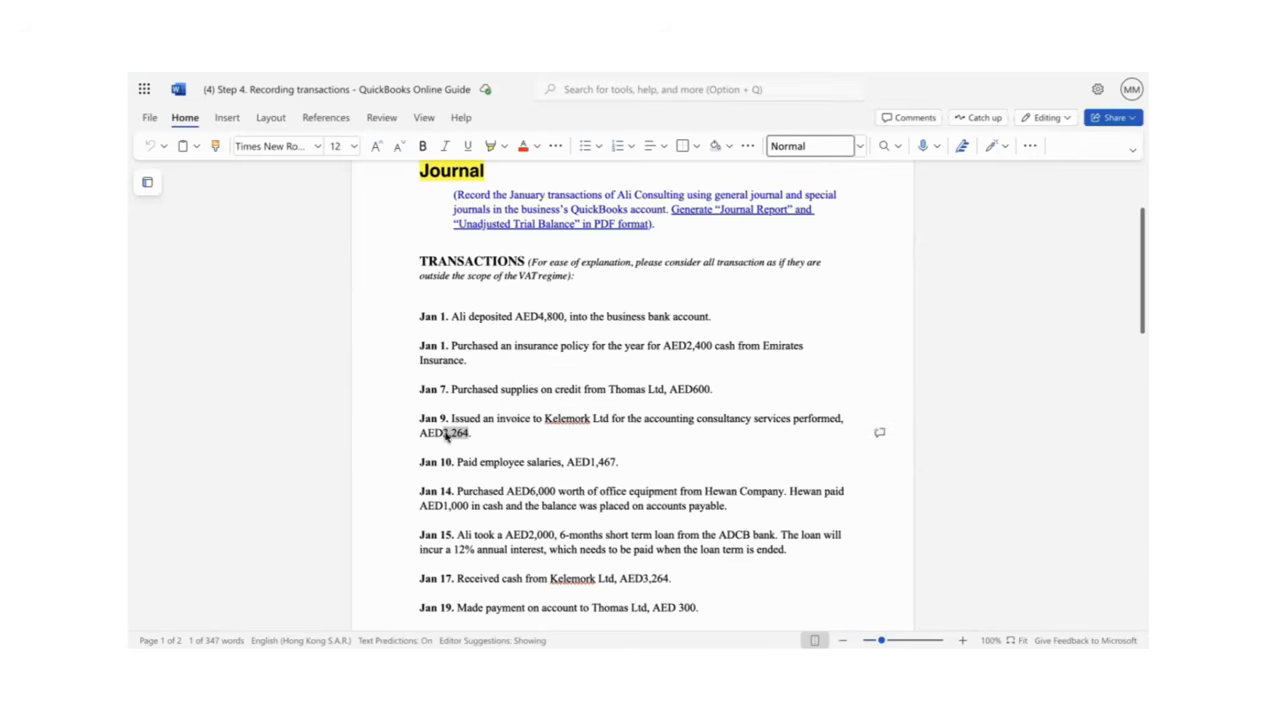
# Switch back to QuickBooks and start a new invoice with Kelemork Ltd as the customer.
pyautogui.hotkey('alt', 'Tab')
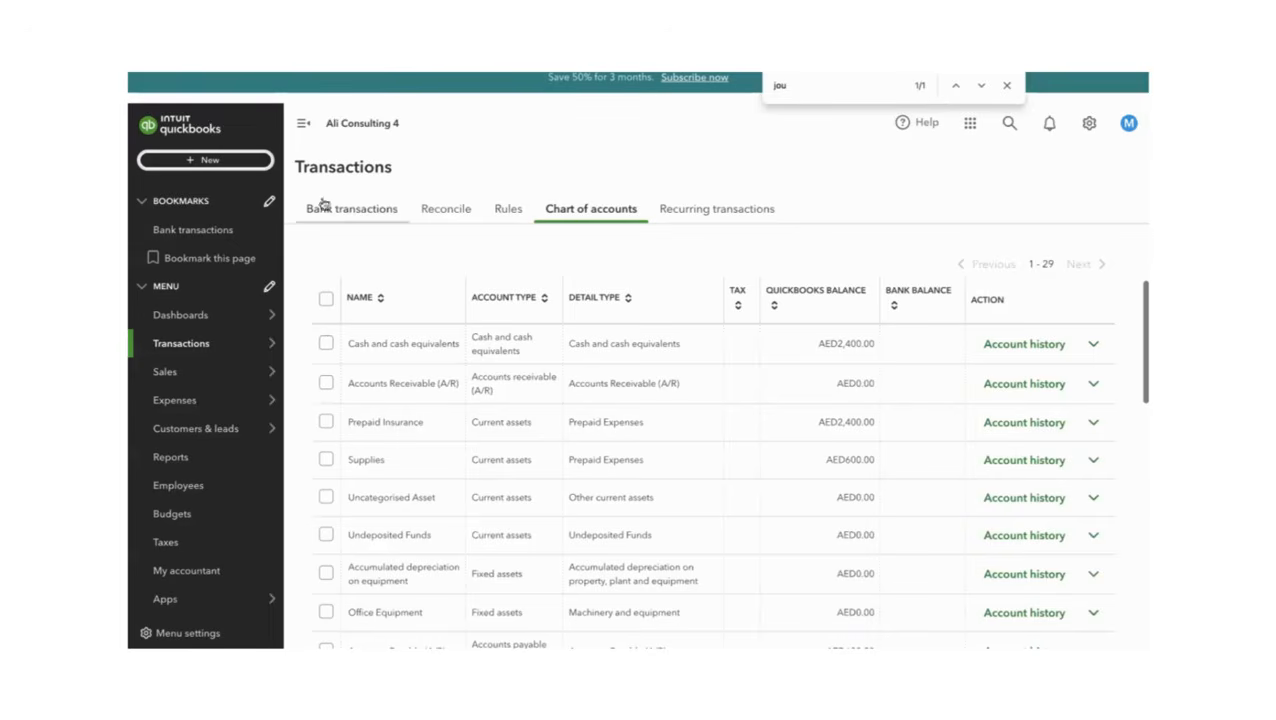
pyautogui.click(259, 166)
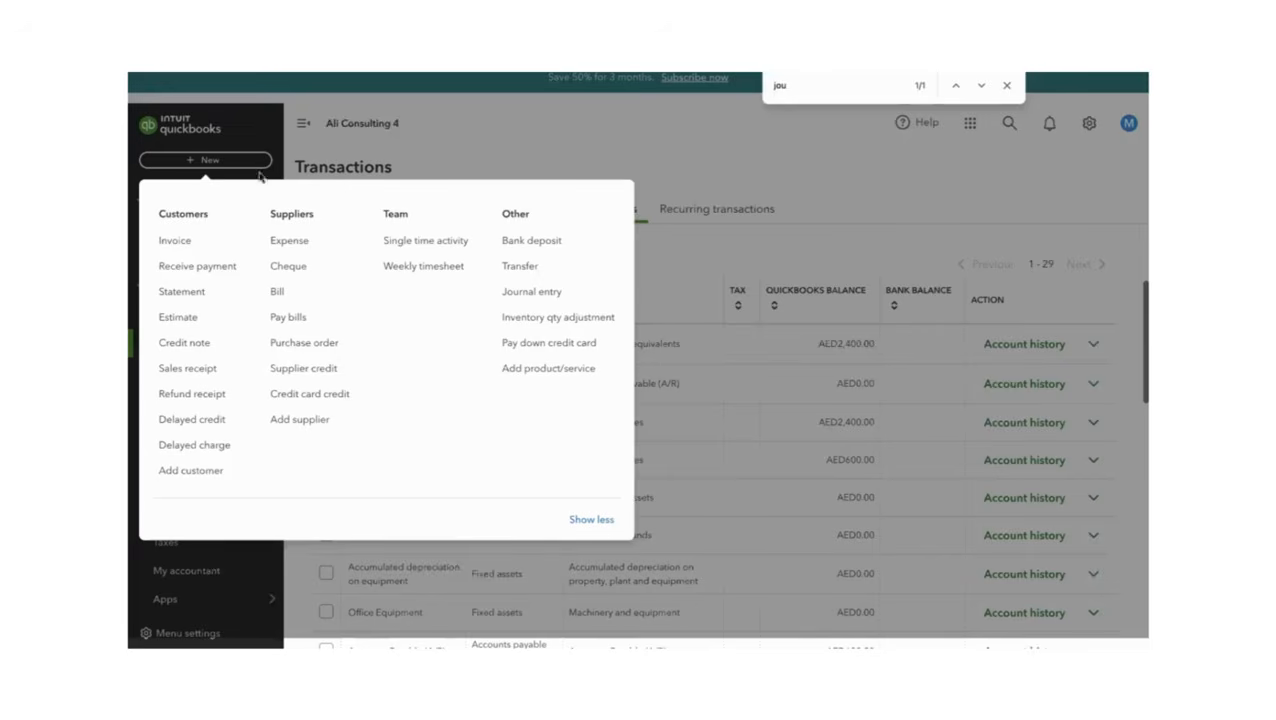
pyautogui.click(172, 244)
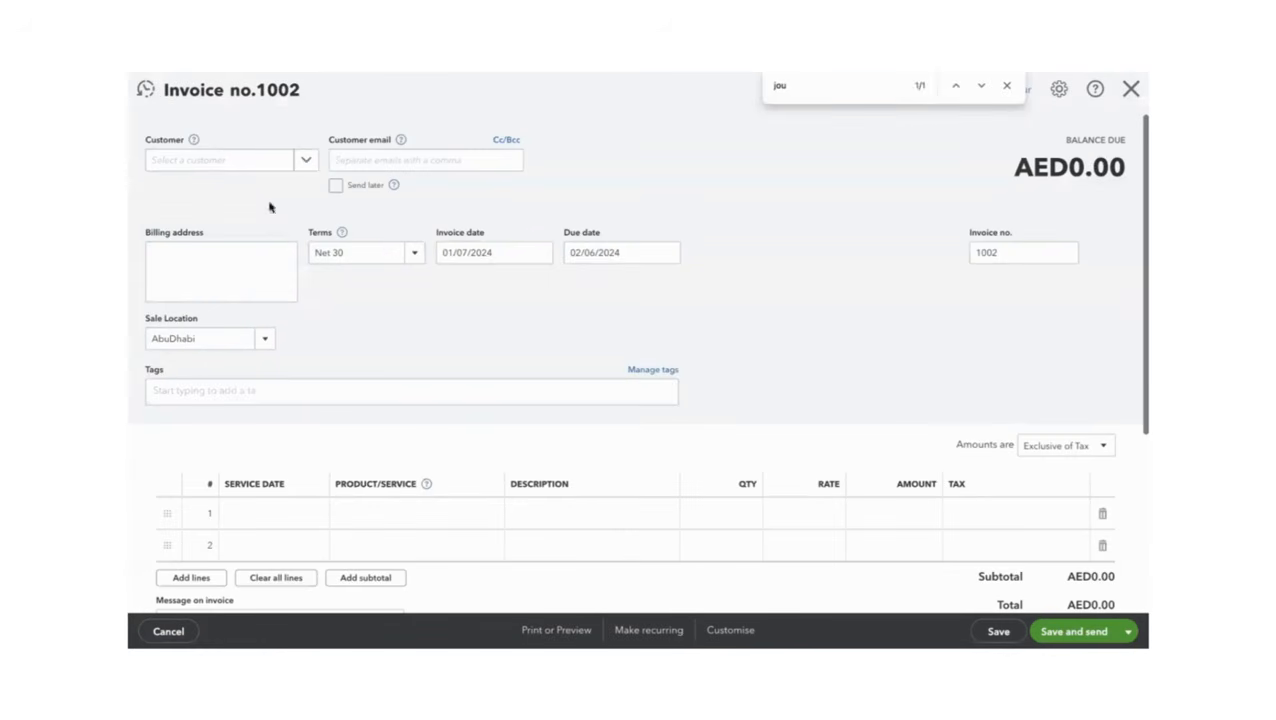
pyautogui.click(307, 163)
pyautogui.click(180, 276)
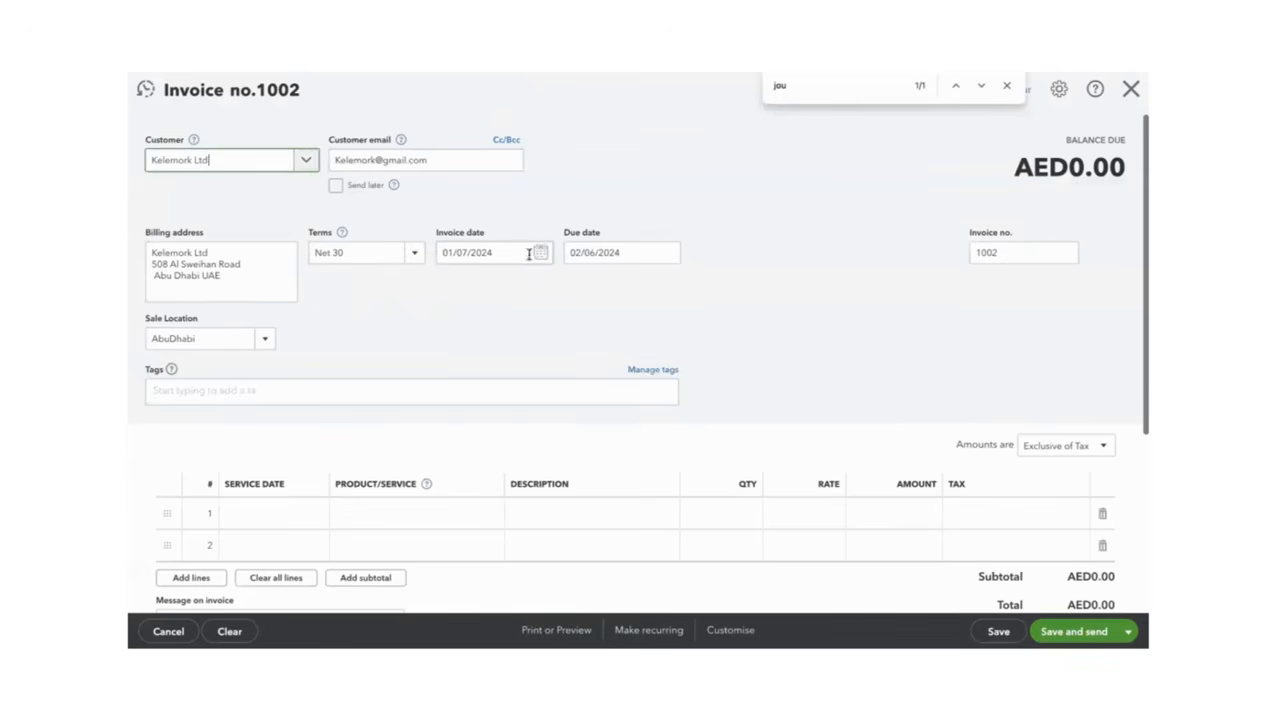
# Set the invoice date to 01/09/2024 and the sale location to Dubai.
pyautogui.click(545, 258)
pyautogui.click(508, 349)
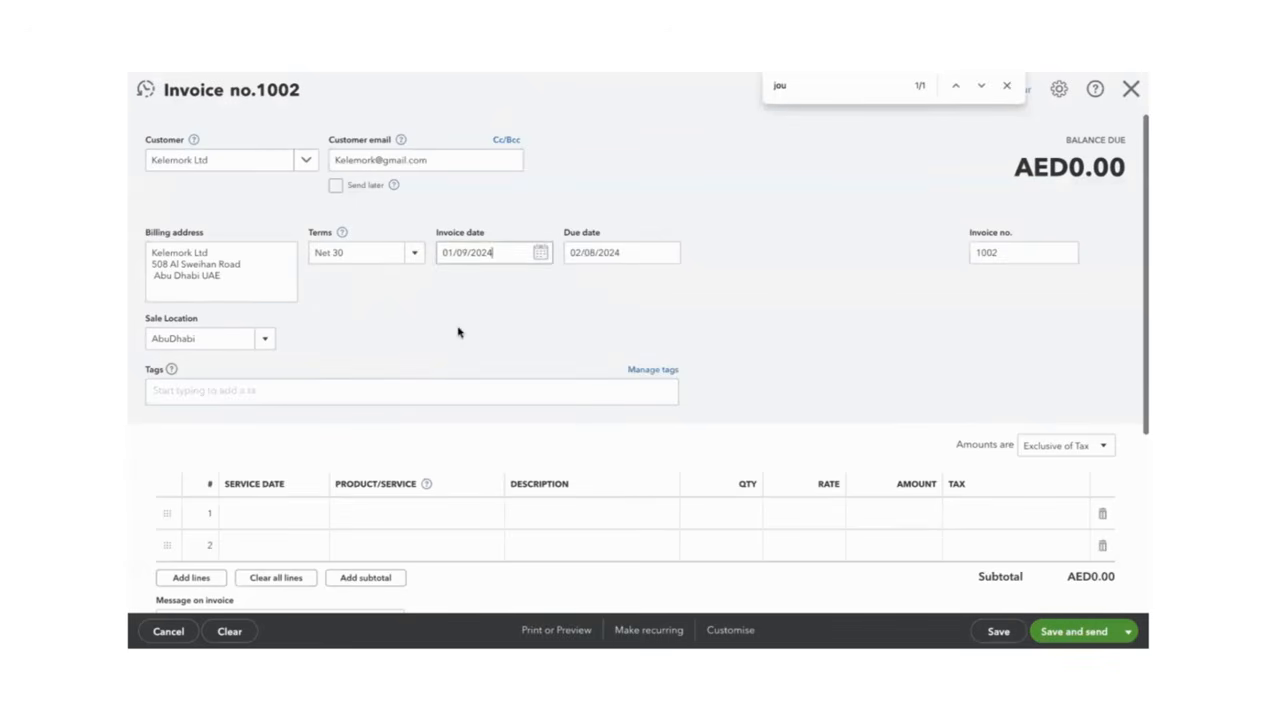
pyautogui.click(262, 339)
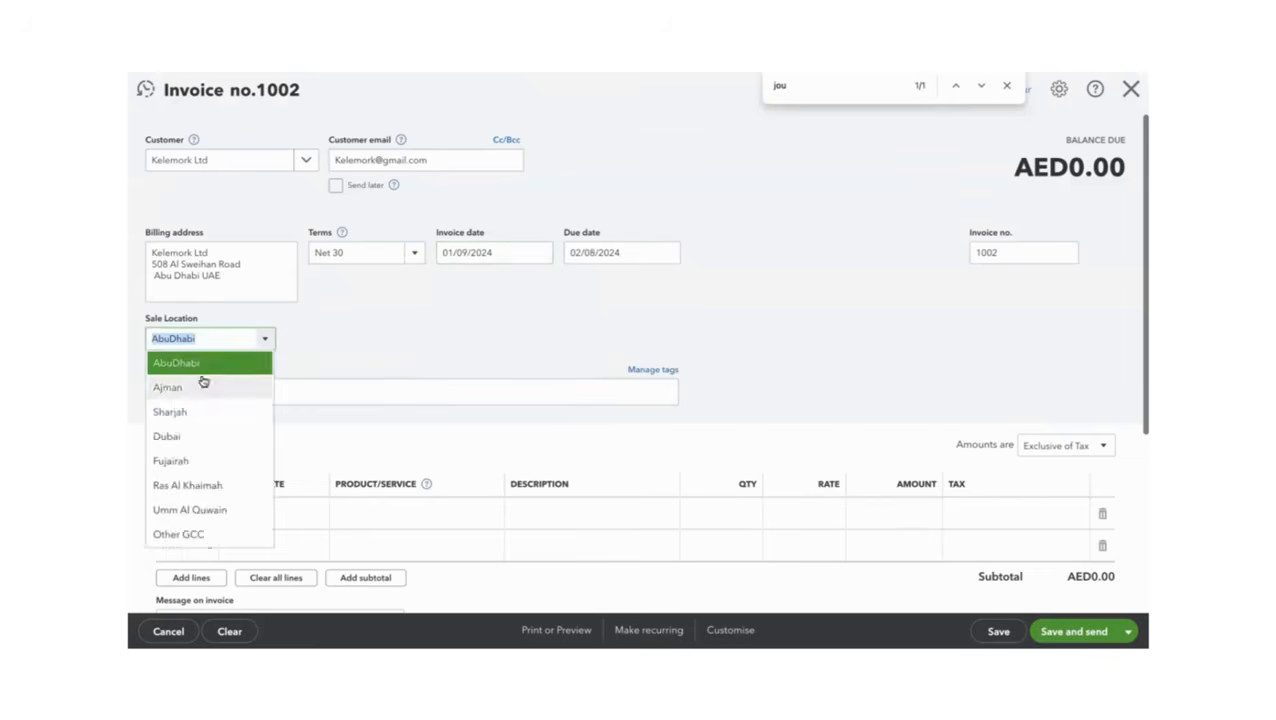
pyautogui.click(173, 437)
# Set the service date of the invoice's first line to 01/09/2024.
pyautogui.click(288, 518)
pyautogui.click(315, 514)
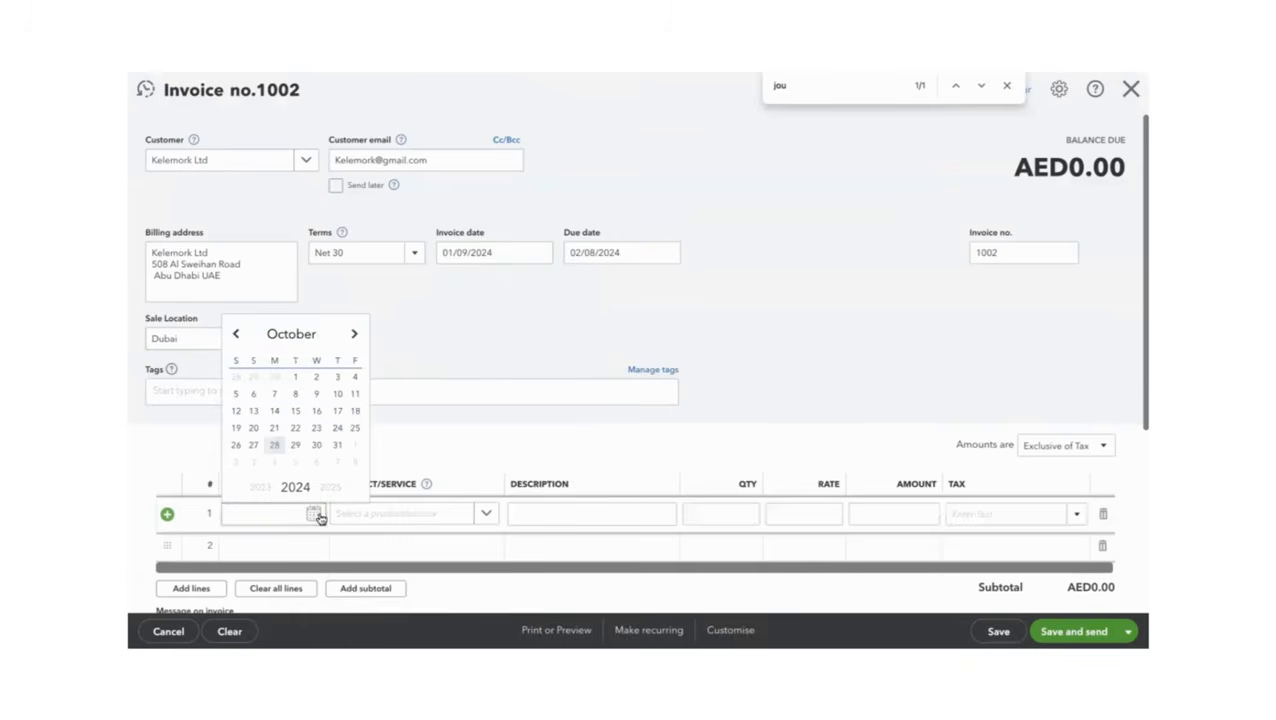
pyautogui.click(237, 336)
pyautogui.click(237, 336)
pyautogui.click(237, 336)
pyautogui.click(237, 336)
pyautogui.click(237, 336)
pyautogui.click(237, 336)
pyautogui.click(237, 336)
pyautogui.click(237, 336)
pyautogui.click(237, 336)
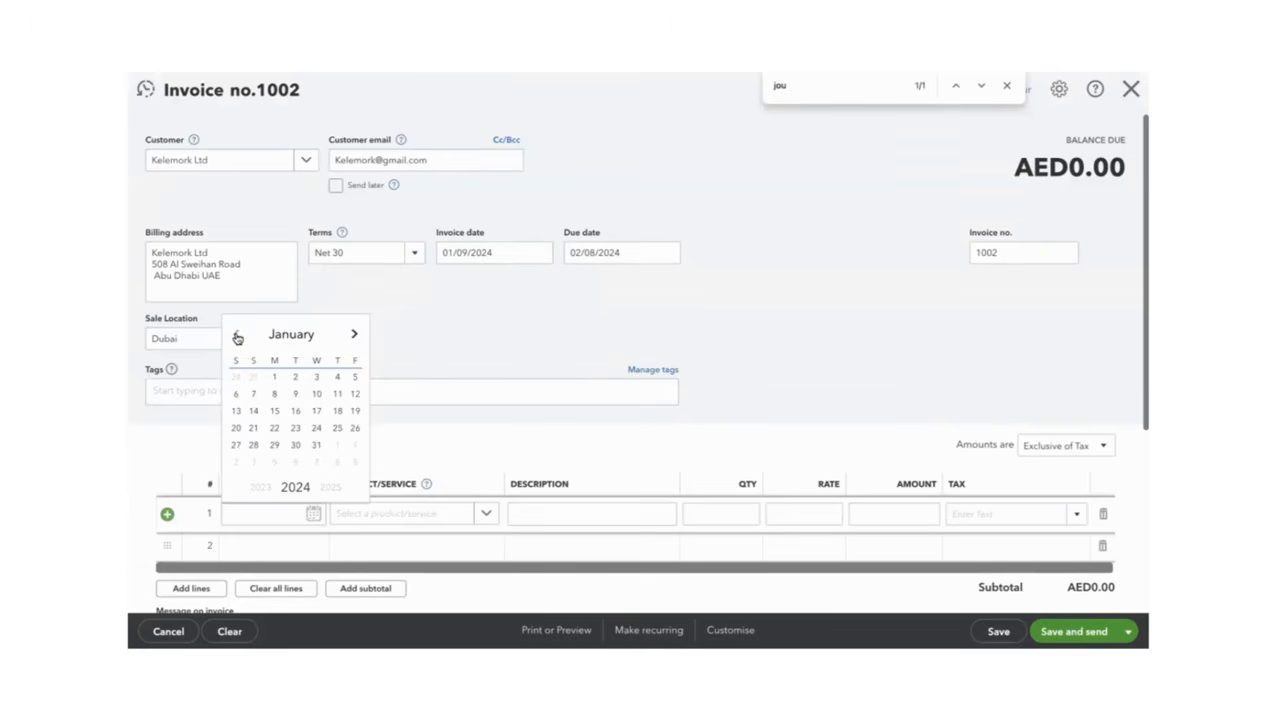
pyautogui.click(295, 393)
# Add Accounting services to the invoice's first line and set the amounts to Out of scope of Tax.
pyautogui.click(486, 513)
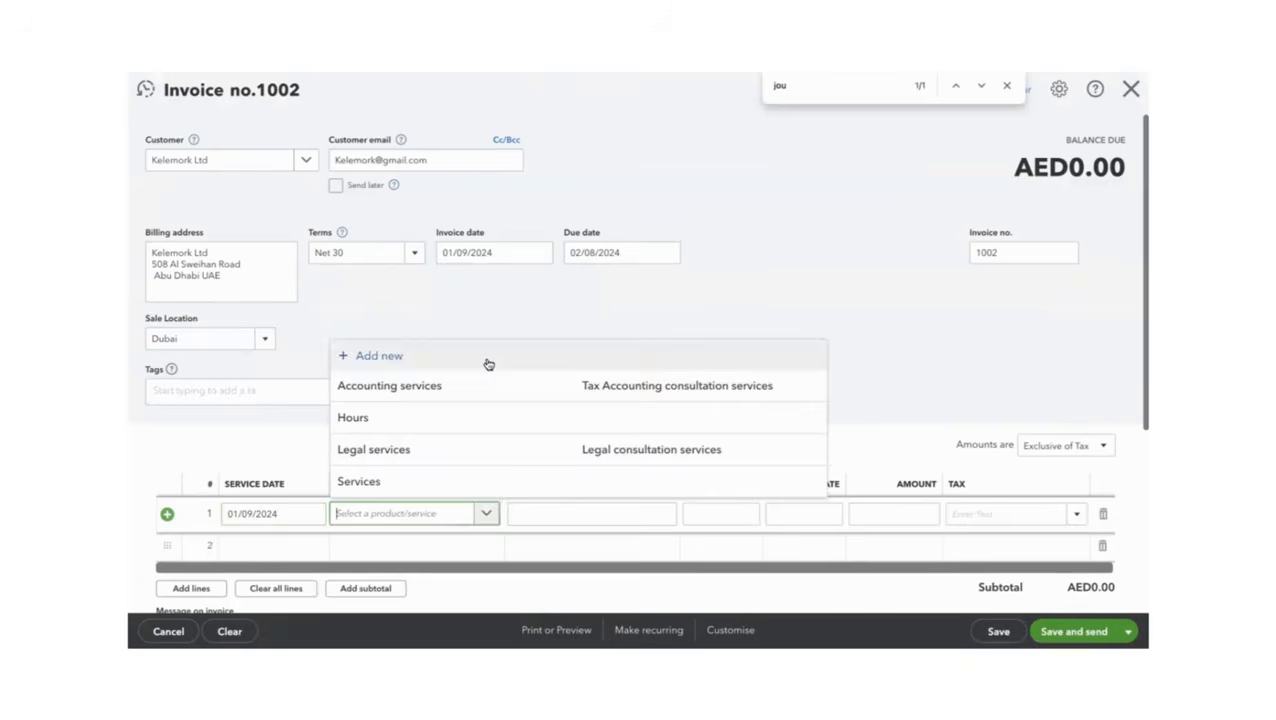
pyautogui.click(438, 388)
pyautogui.click(1058, 446)
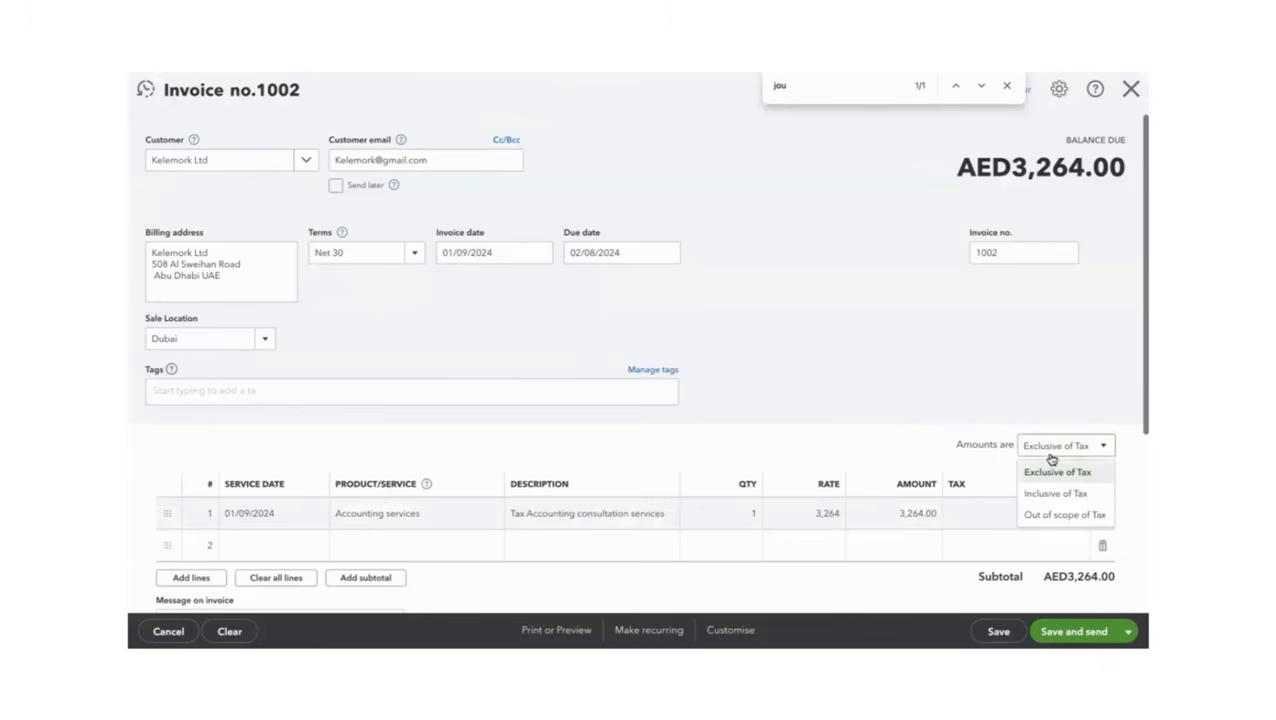
pyautogui.click(1054, 515)
# Check the invoice amount against the Jan 9 entry in the Word list, and save and send the invoice.
pyautogui.scroll(-2, 962, 436)
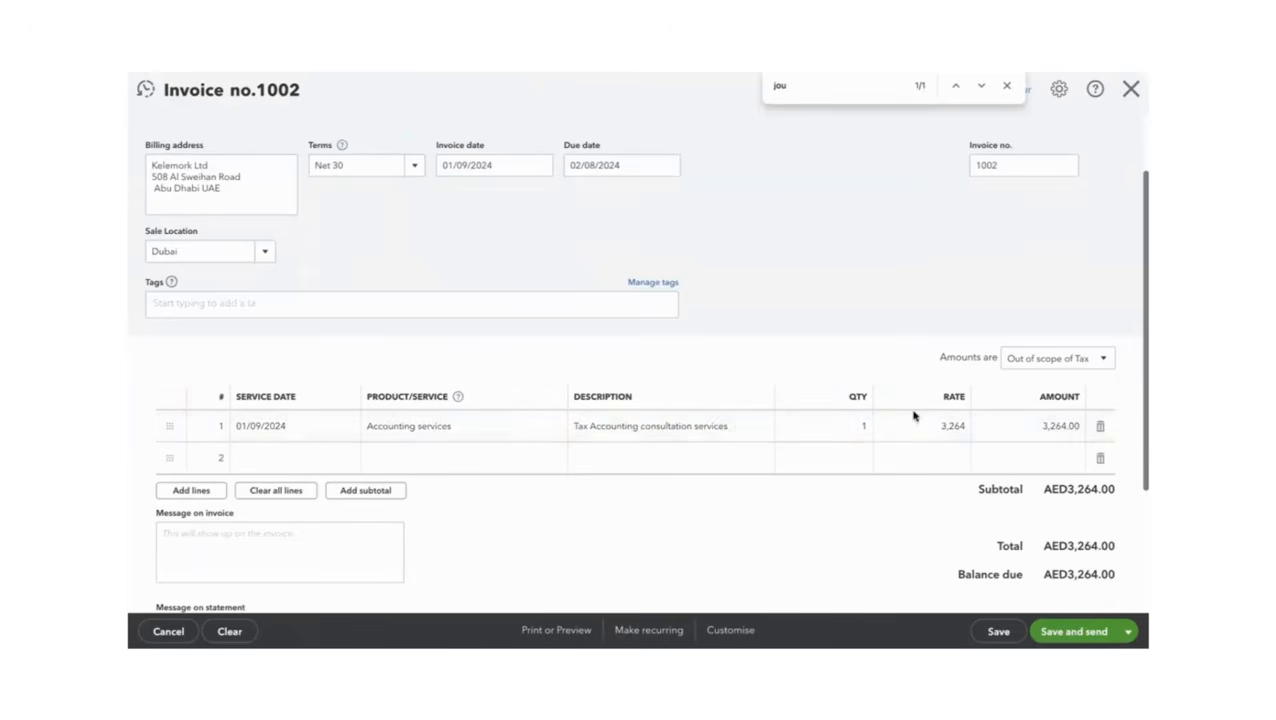
pyautogui.hotkey('ctrl', 'Tab')
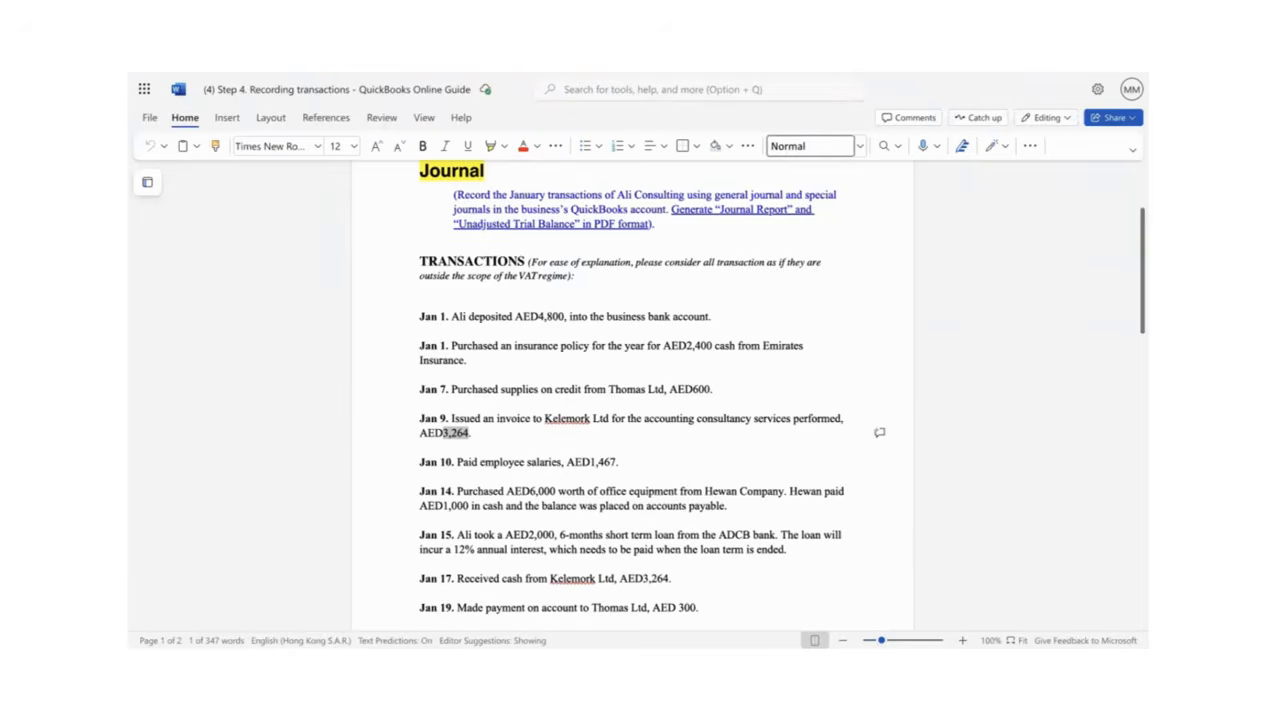
pyautogui.hotkey('ctrl', 'shift', 'Tab')
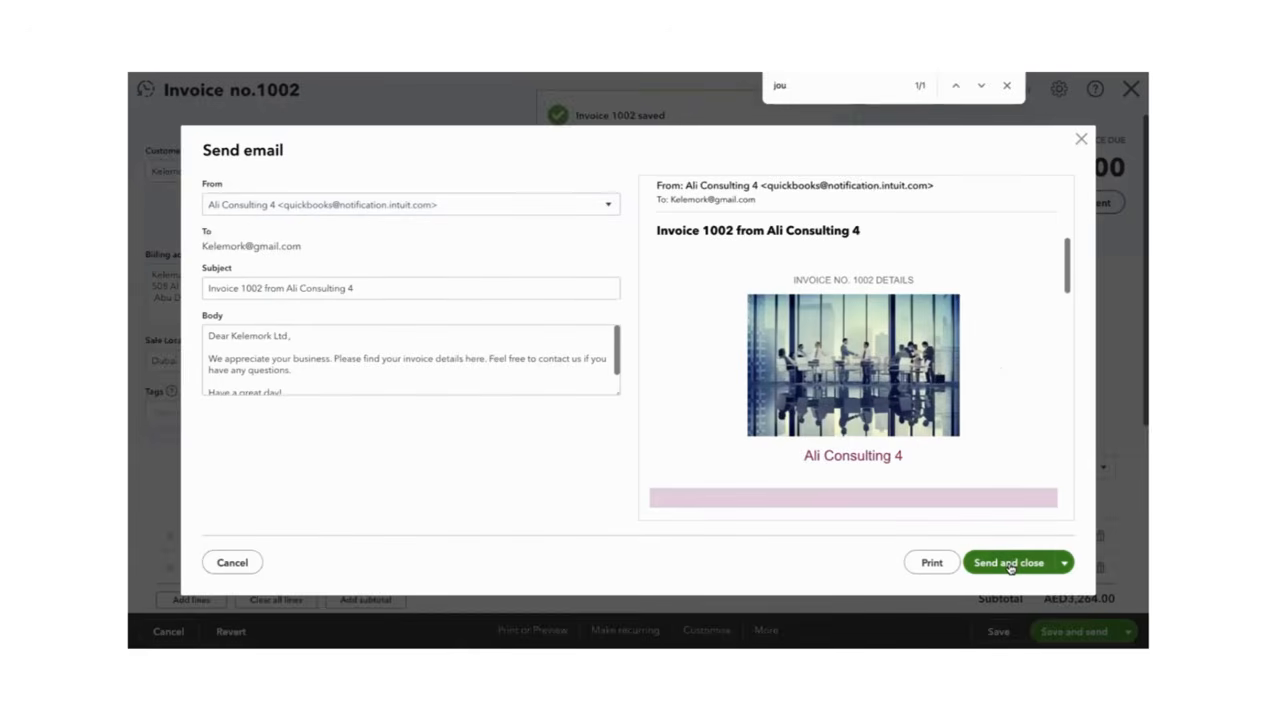
pyautogui.click(1010, 563)
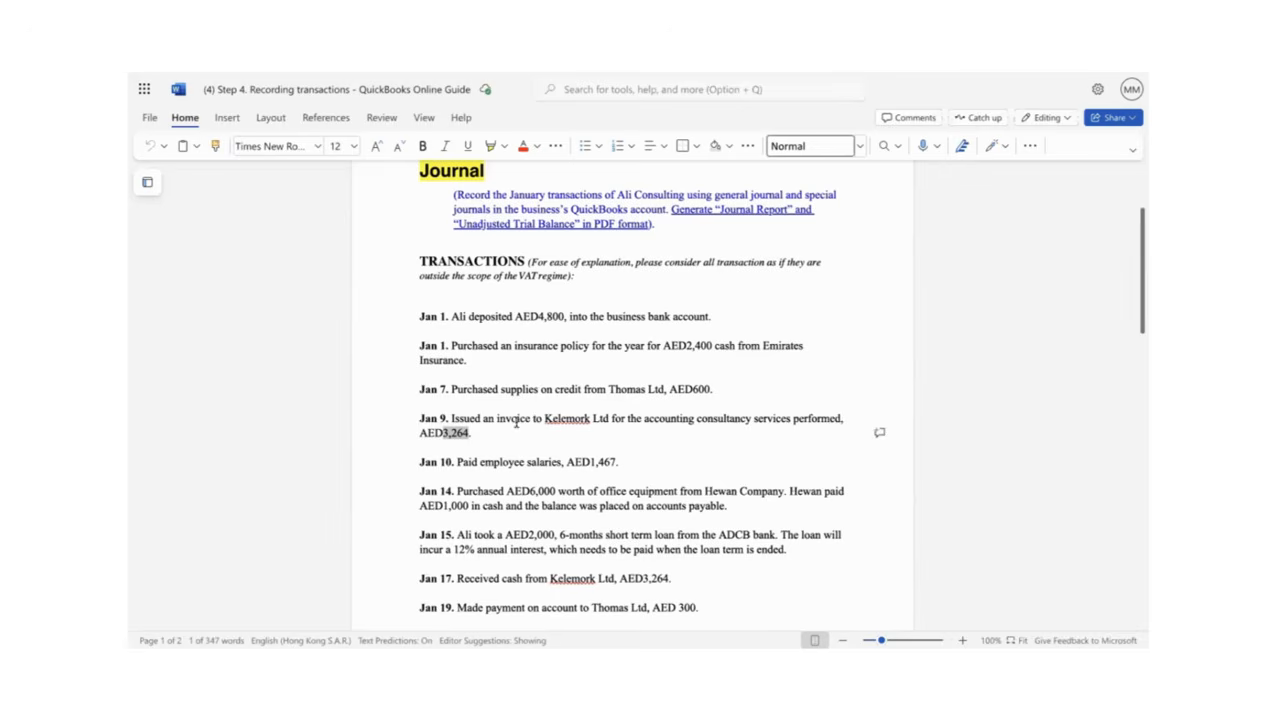
# Read the Jan 10 salaries payment in the Word list and start a new expense in QuickBooks.
pyautogui.click(513, 463)
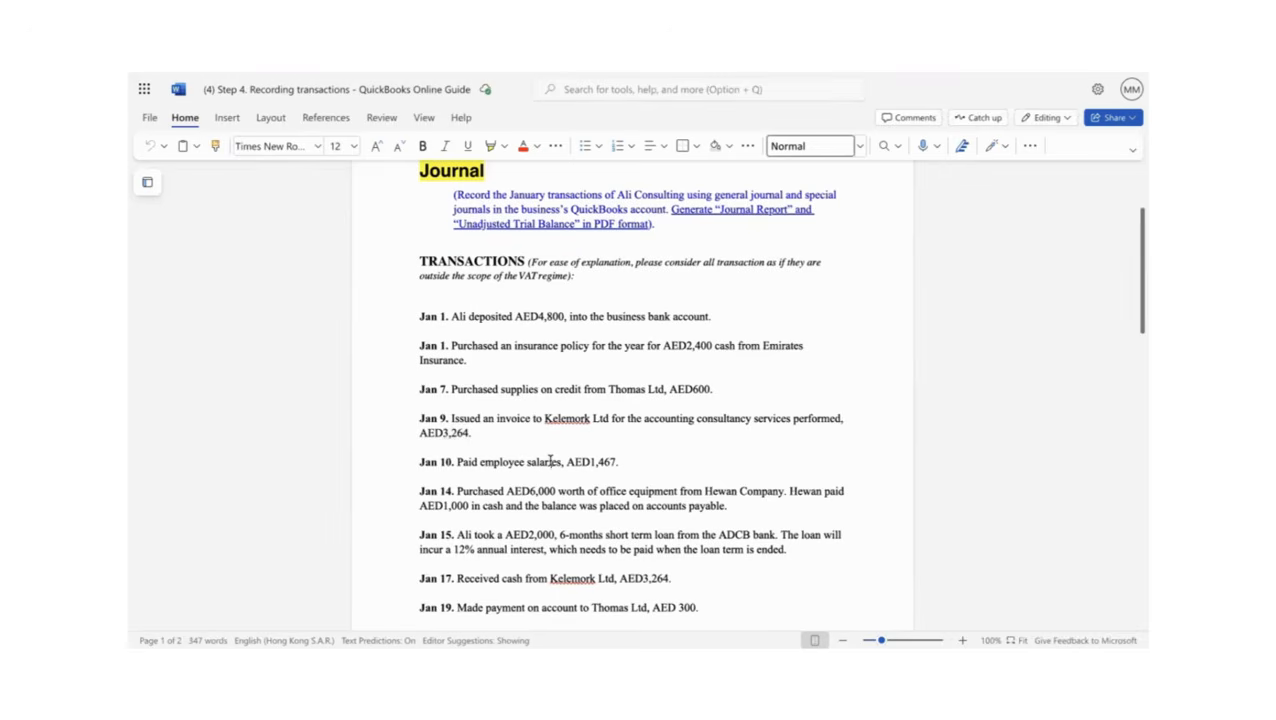
pyautogui.moveTo(616, 462); pyautogui.dragTo(593, 463)
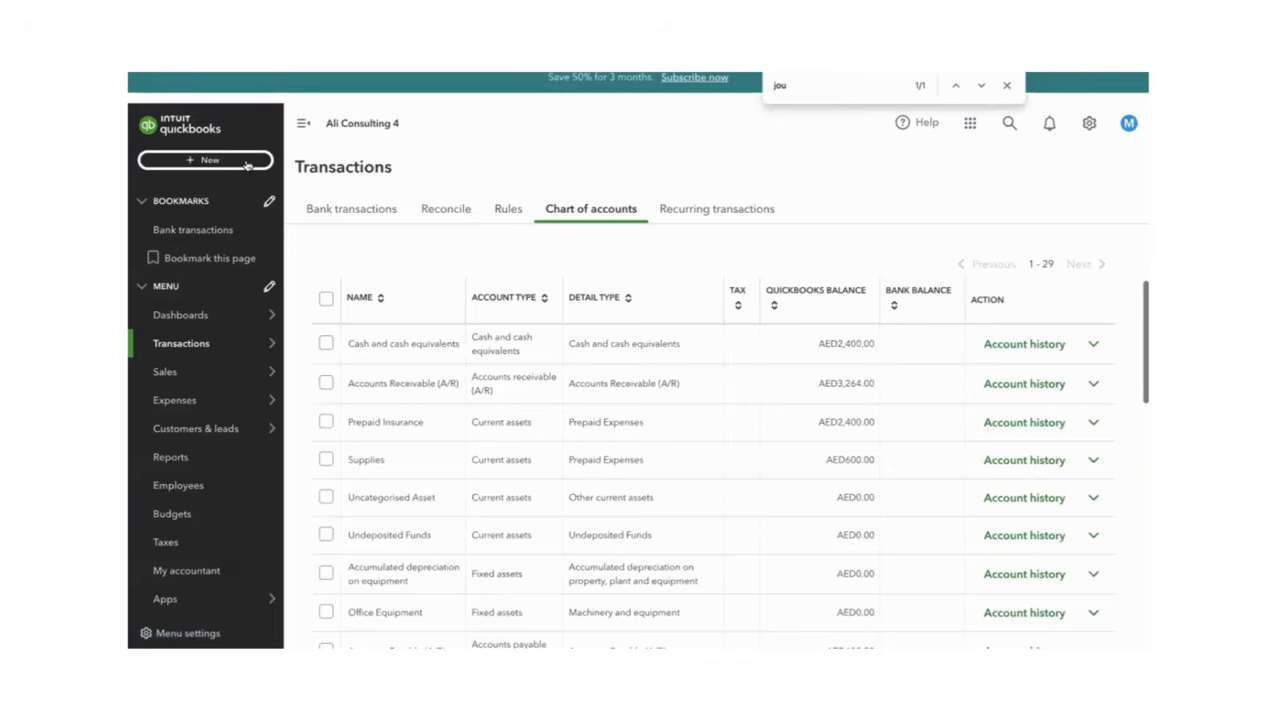
pyautogui.click(247, 163)
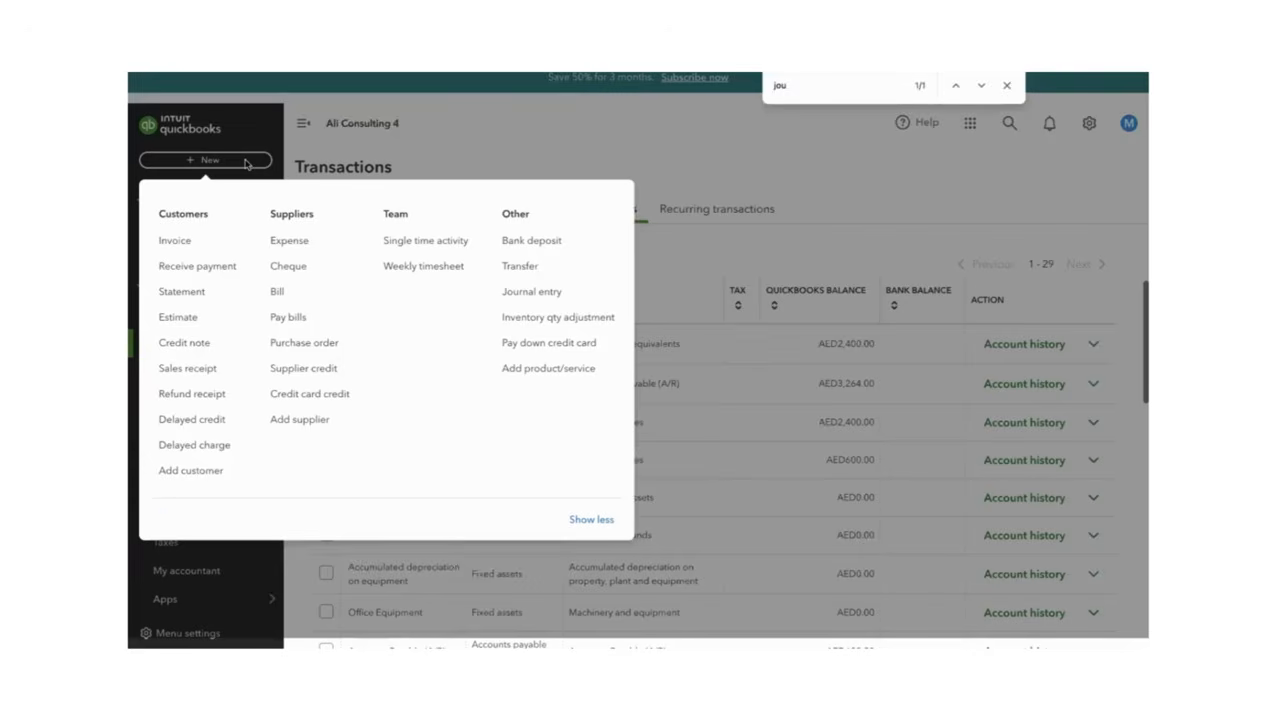
pyautogui.click(288, 247)
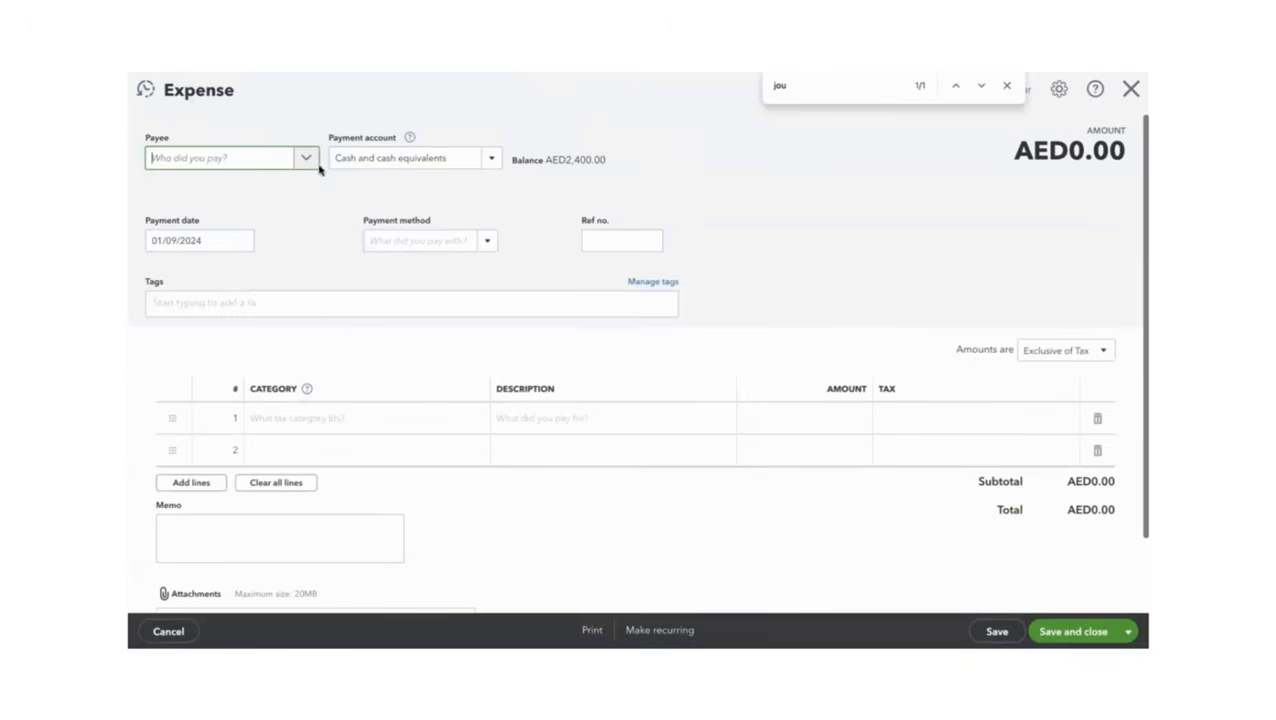
# Choose the employee as the expense's payee and set the payment date to 01/10/2024.
pyautogui.click(307, 158)
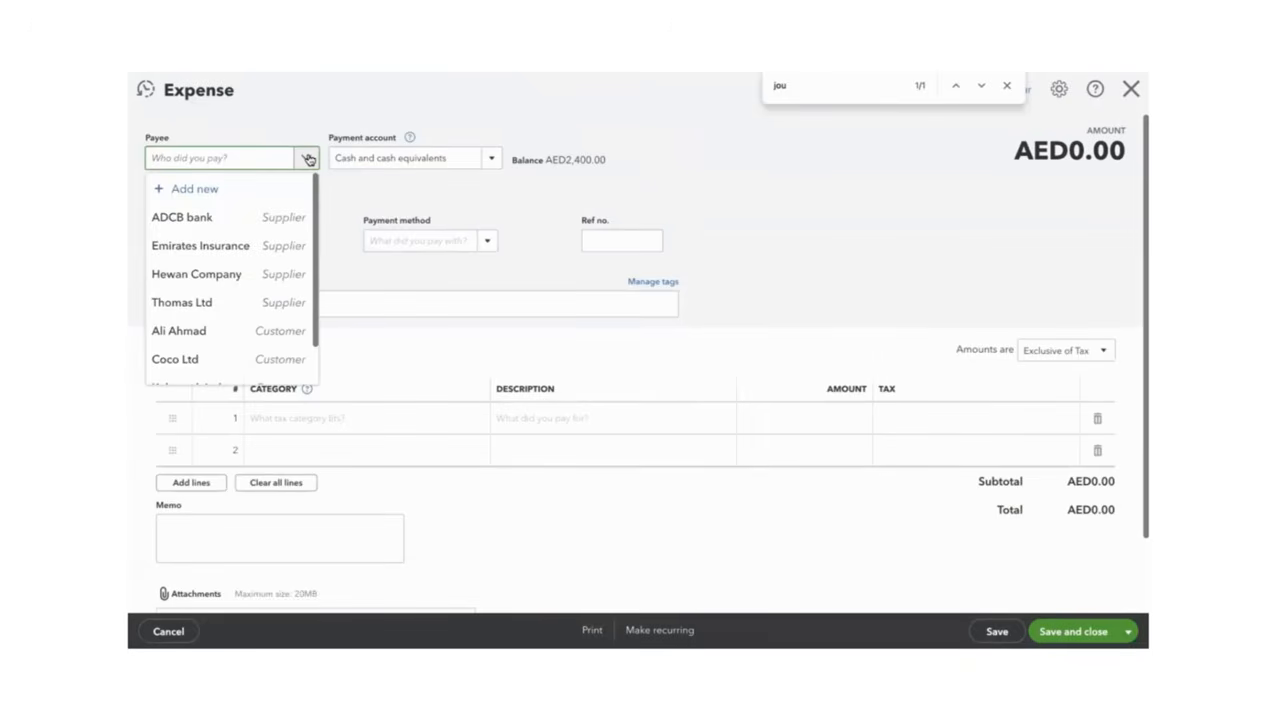
pyautogui.moveTo(317, 262); pyautogui.dragTo(316, 355)
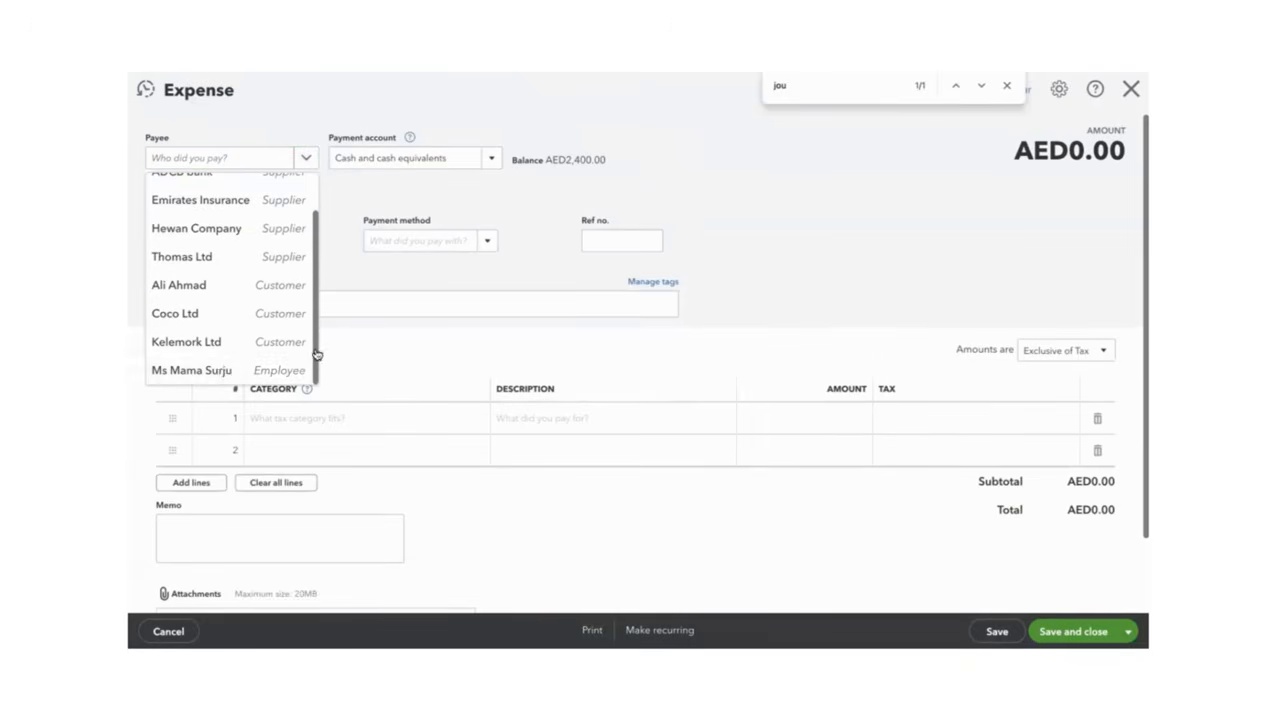
pyautogui.click(212, 370)
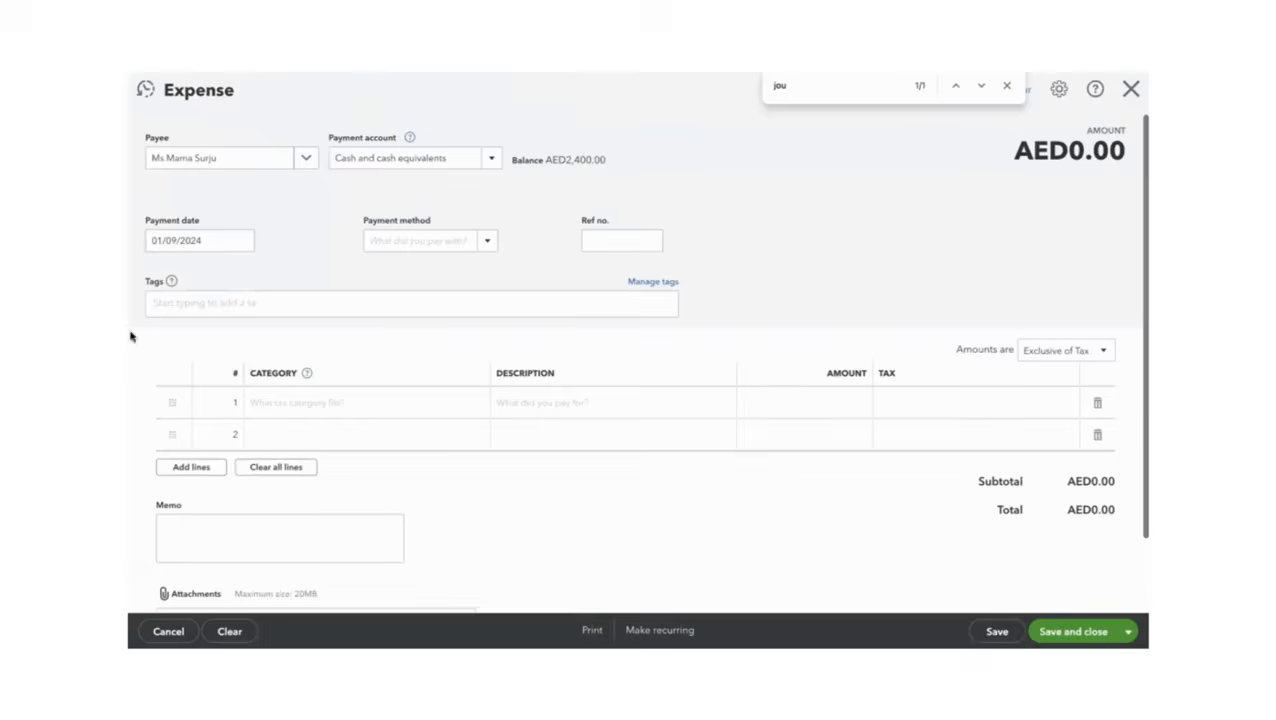
pyautogui.click(240, 245)
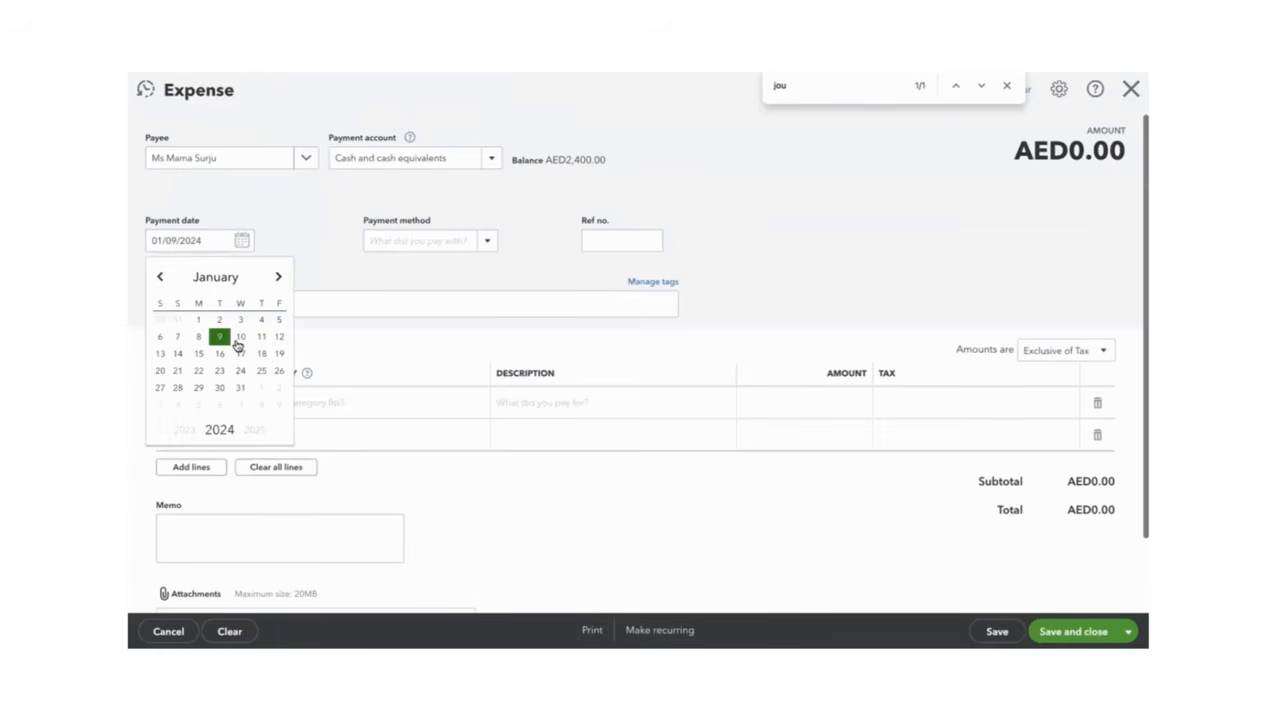
pyautogui.click(241, 338)
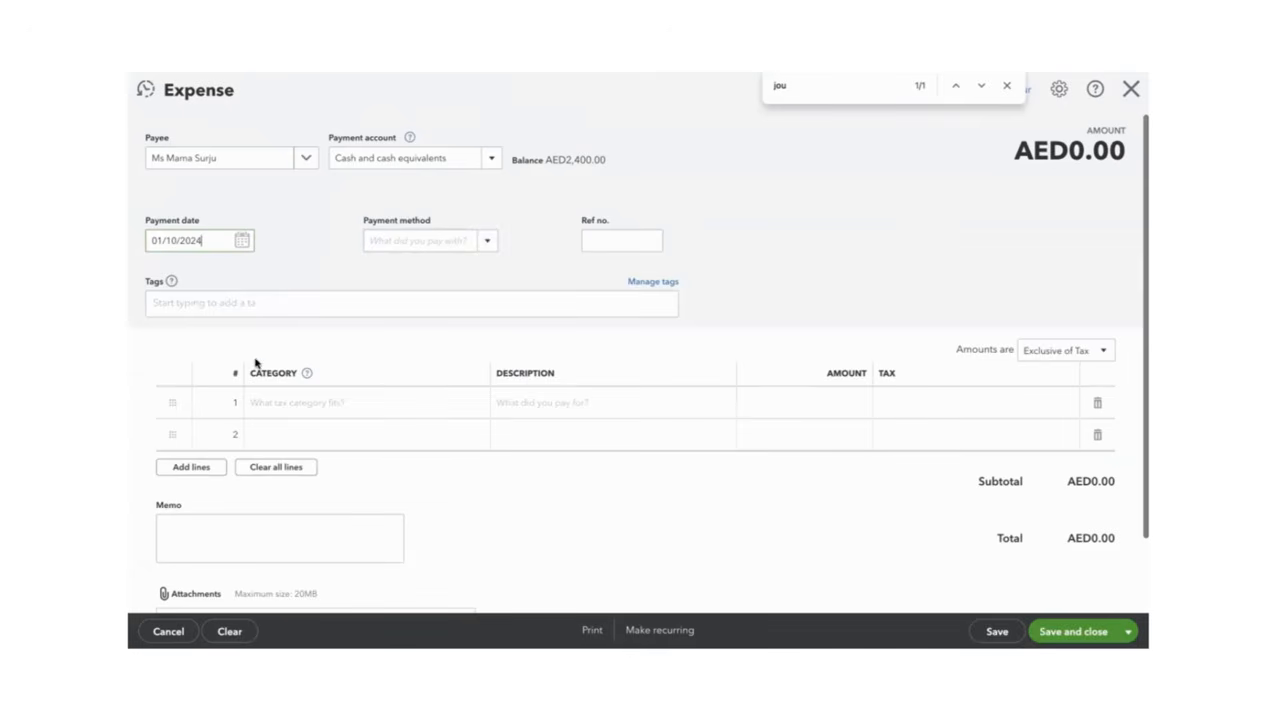
# Assign the Salaries Expense category to the expense's first line and set the amounts to Out of scope of Tax.
pyautogui.click(290, 408)
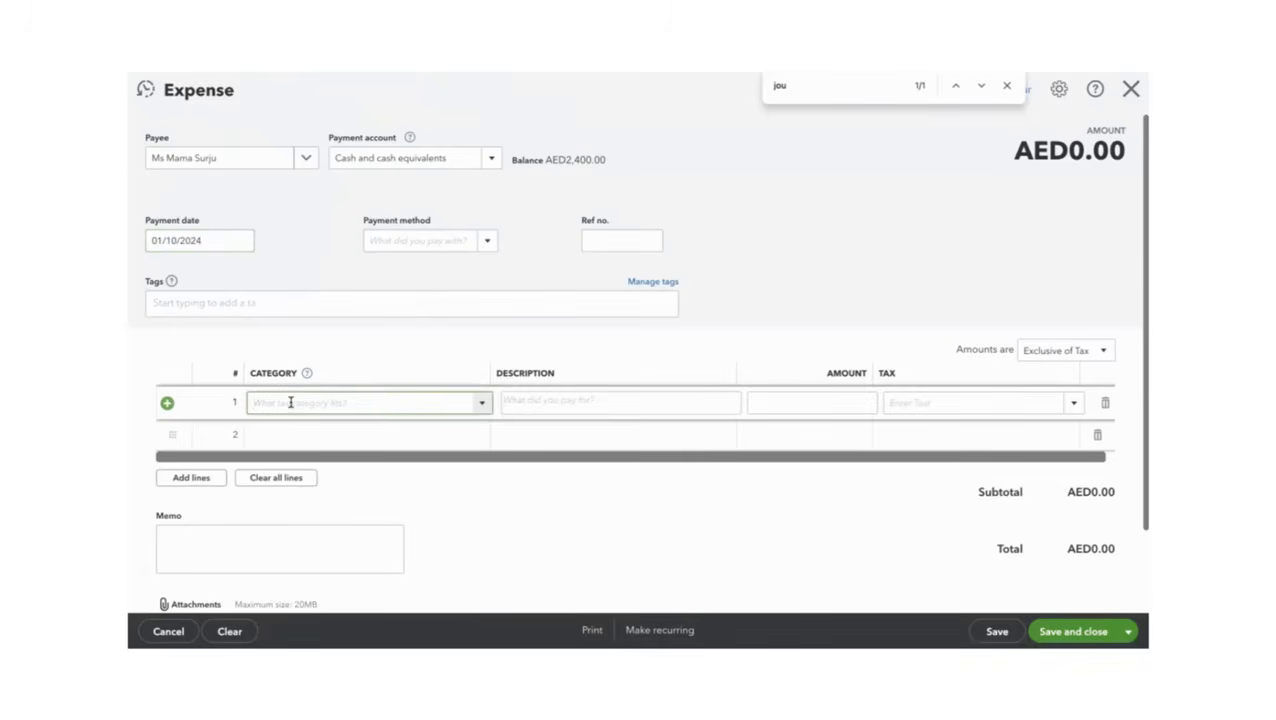
pyautogui.write('sa')
pyautogui.press('Tab')
pyautogui.click(1068, 351)
pyautogui.click(1052, 418)
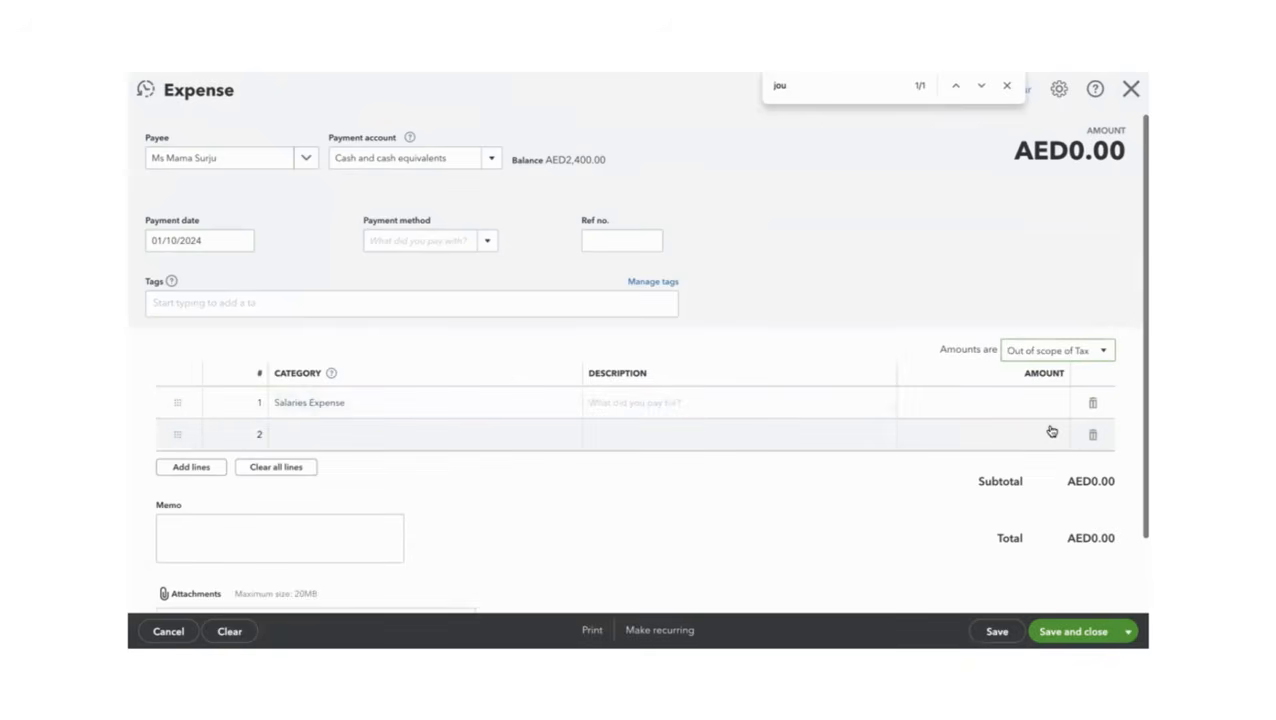
# Enter 1,467 as the amount of the Salaries Expense line, and save and close the expense.
pyautogui.click(1012, 404)
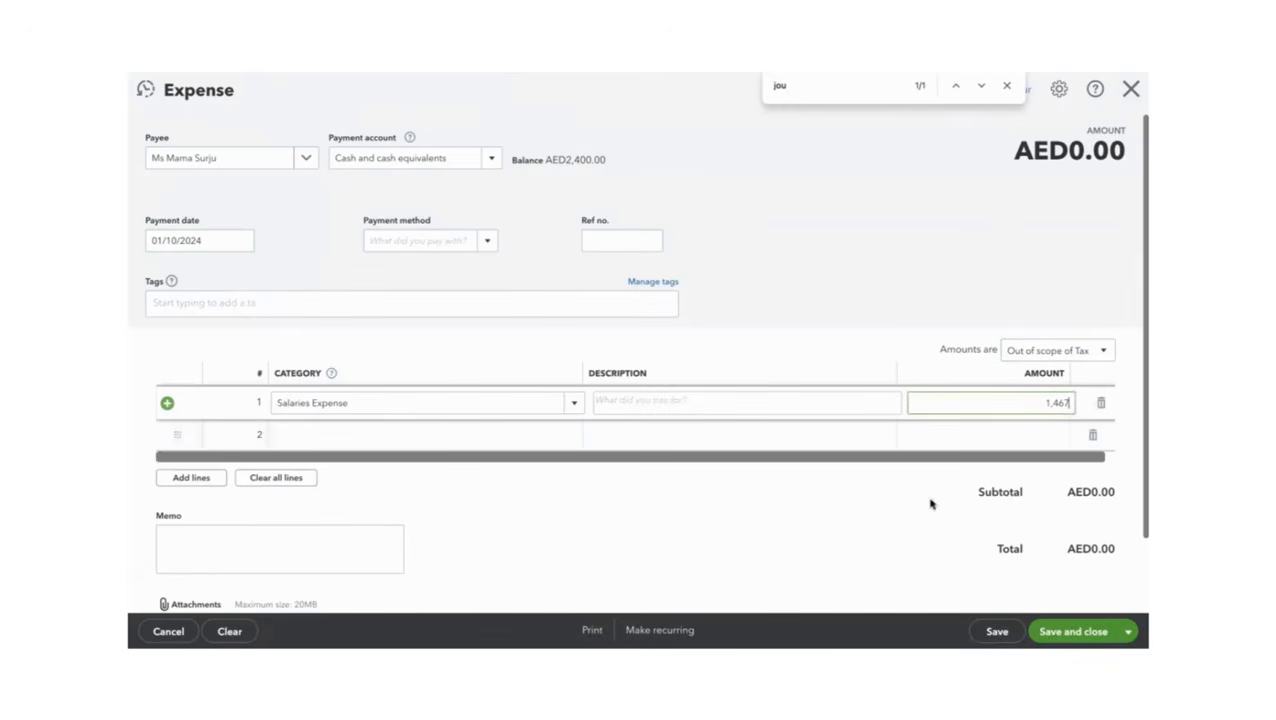
pyautogui.click(1139, 379)
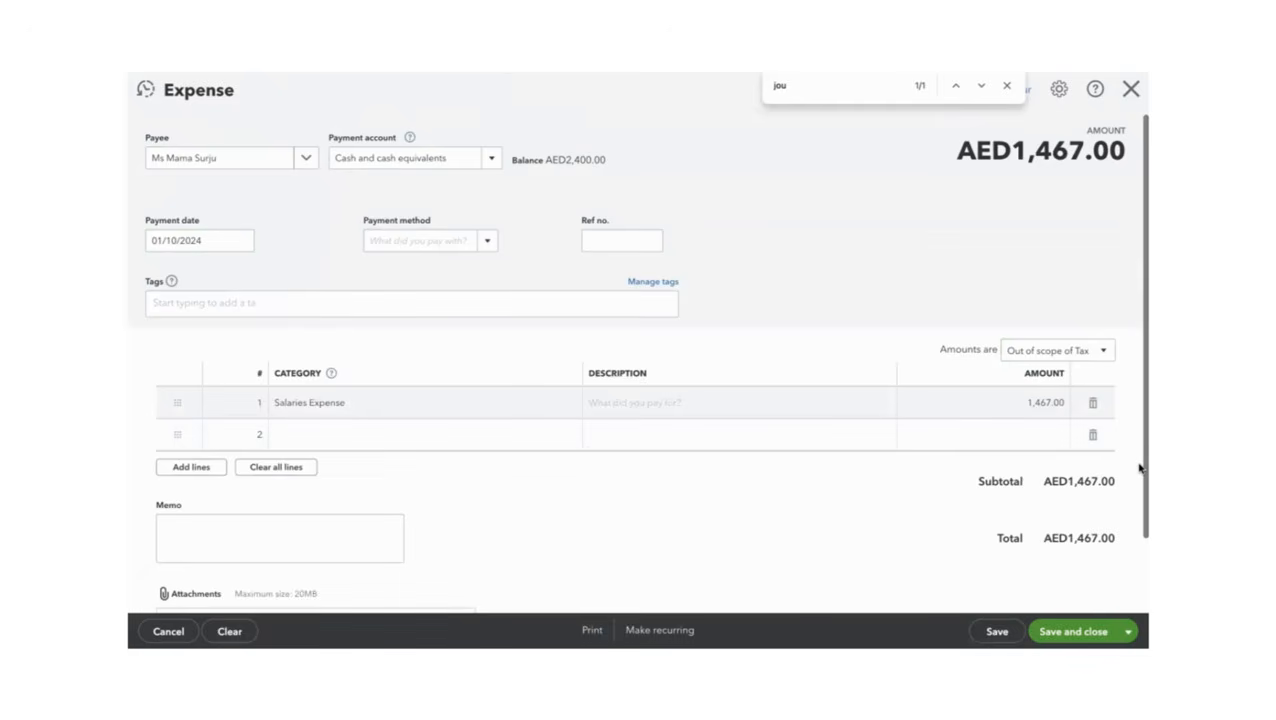
pyautogui.scroll(-2, 1139, 466)
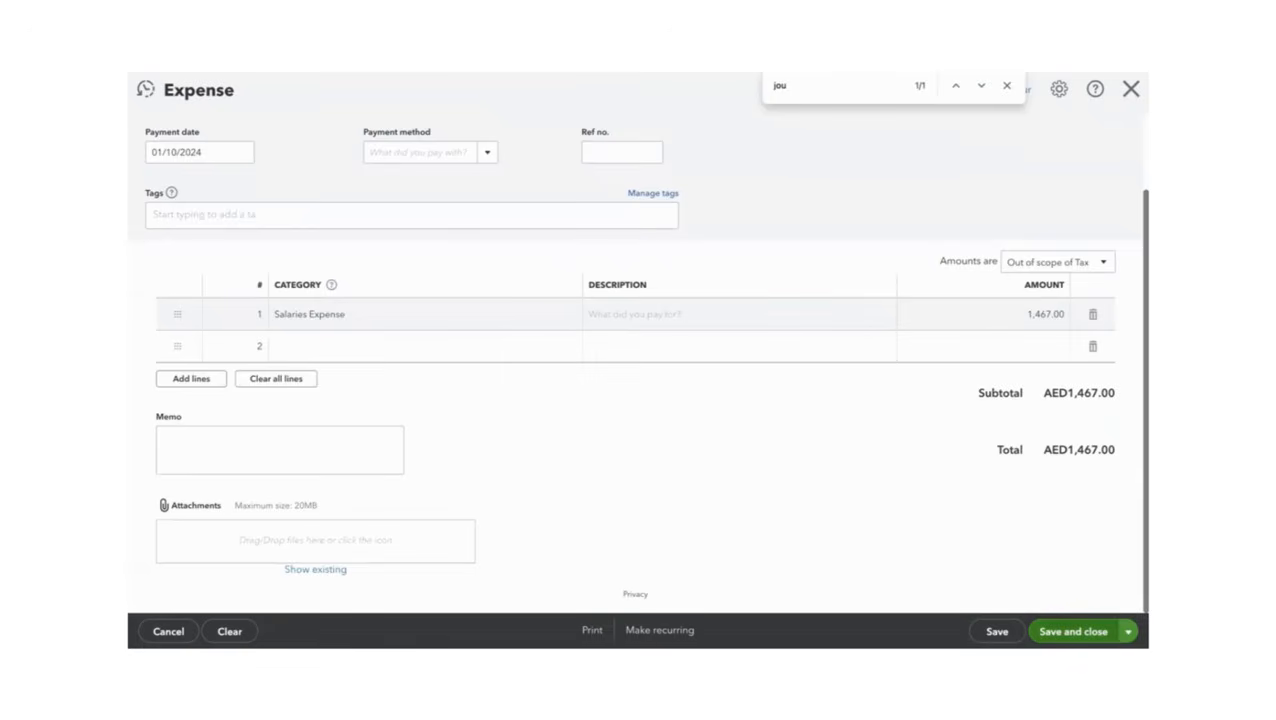
pyautogui.click(1073, 631)
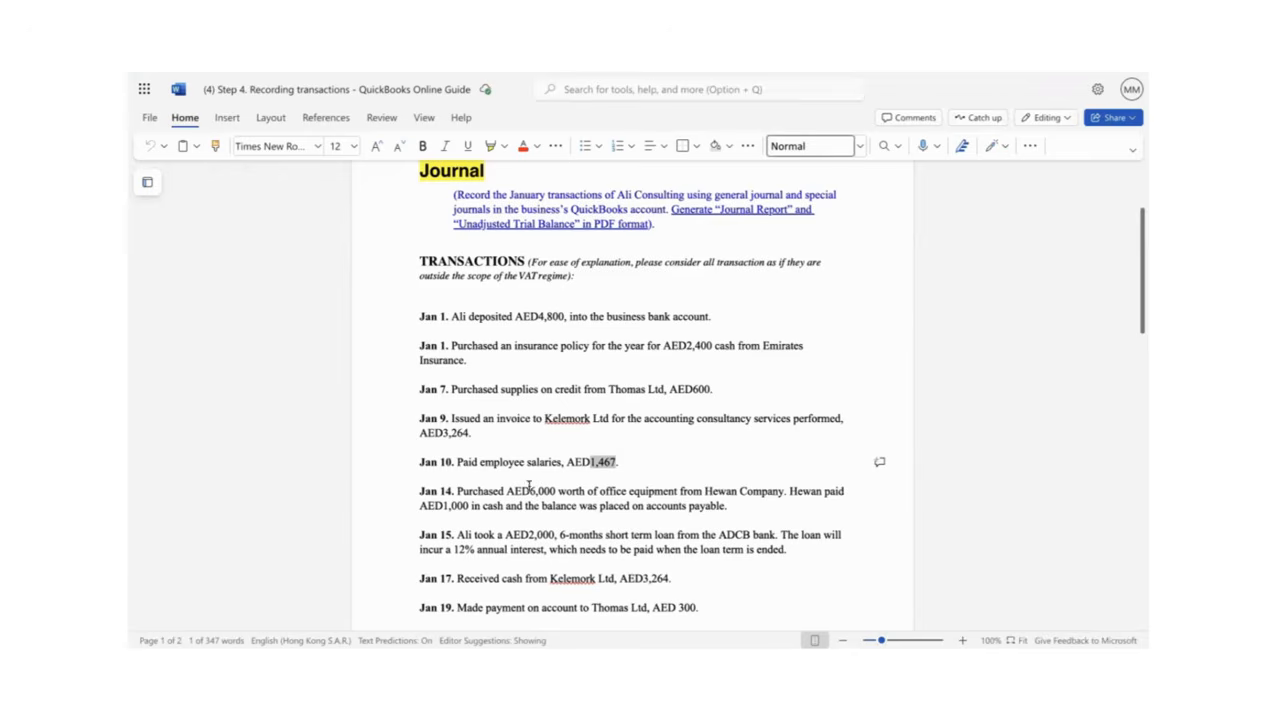
# Read the Jan 14 equipment purchase in the Word list, and start a QuickBooks expense for Hewan Company dated 01/14/2024.
pyautogui.click(529, 487)
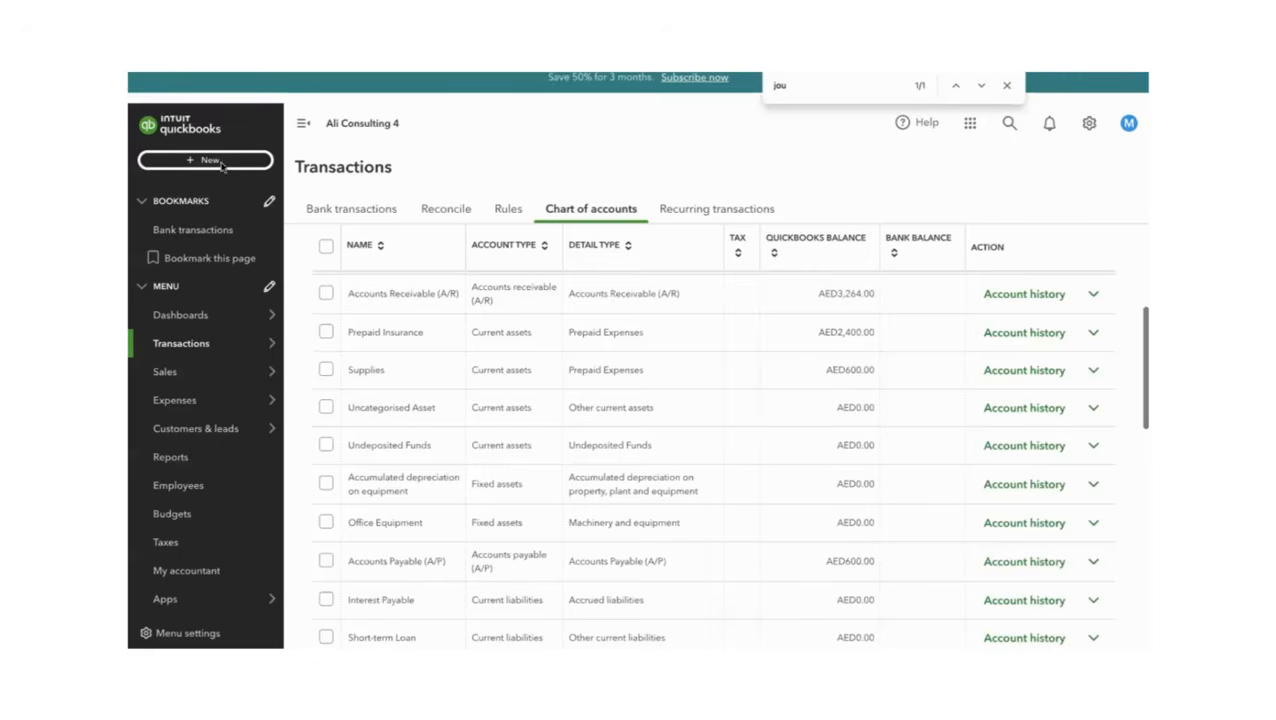
pyautogui.click(220, 162)
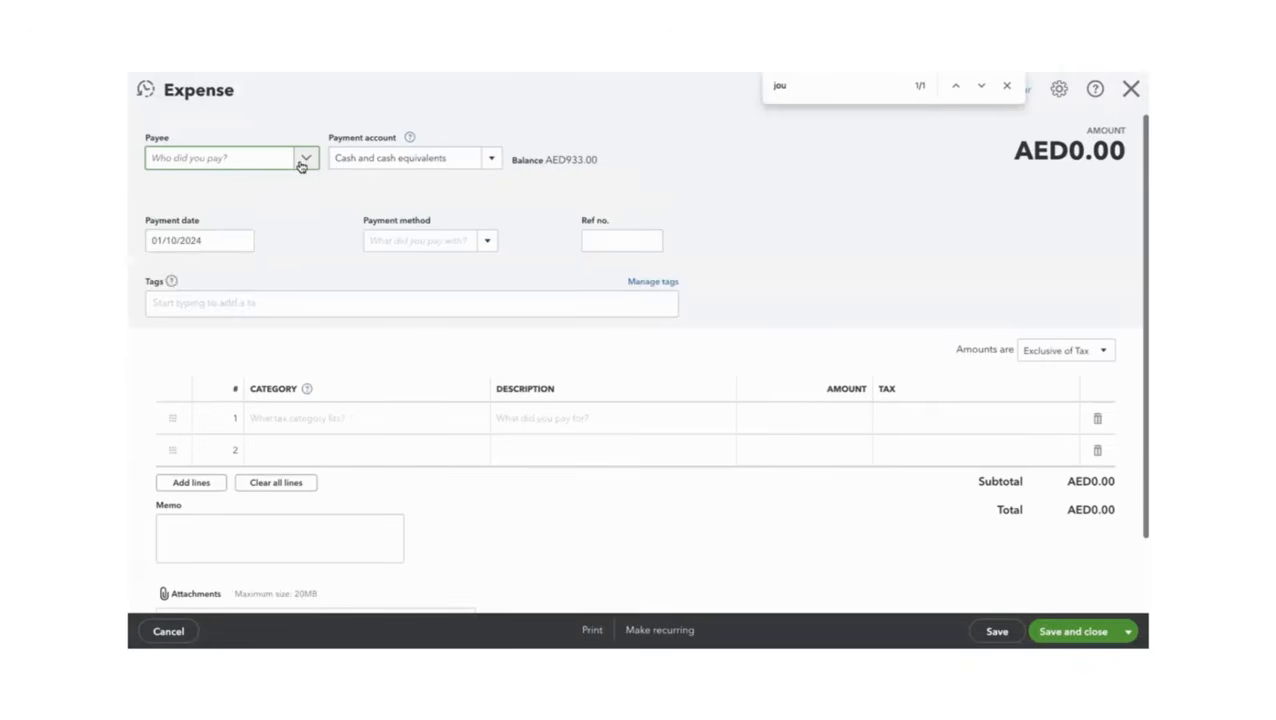
pyautogui.click(298, 160)
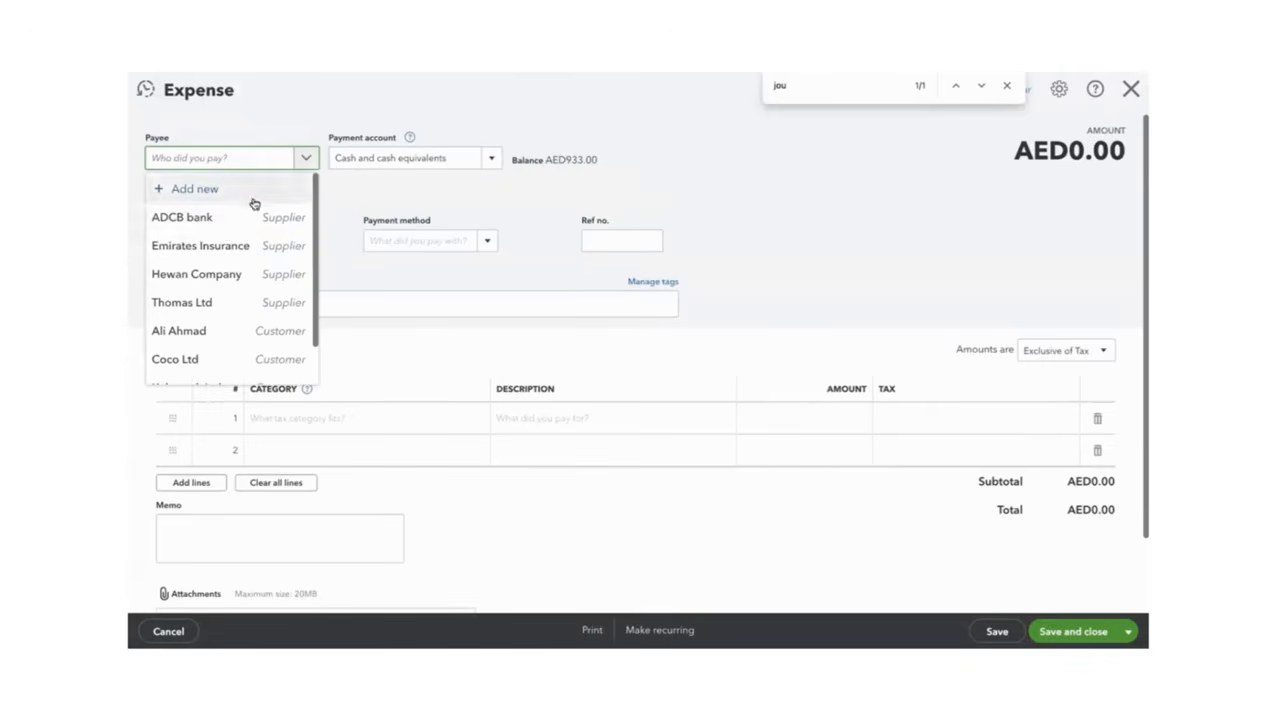
pyautogui.click(203, 277)
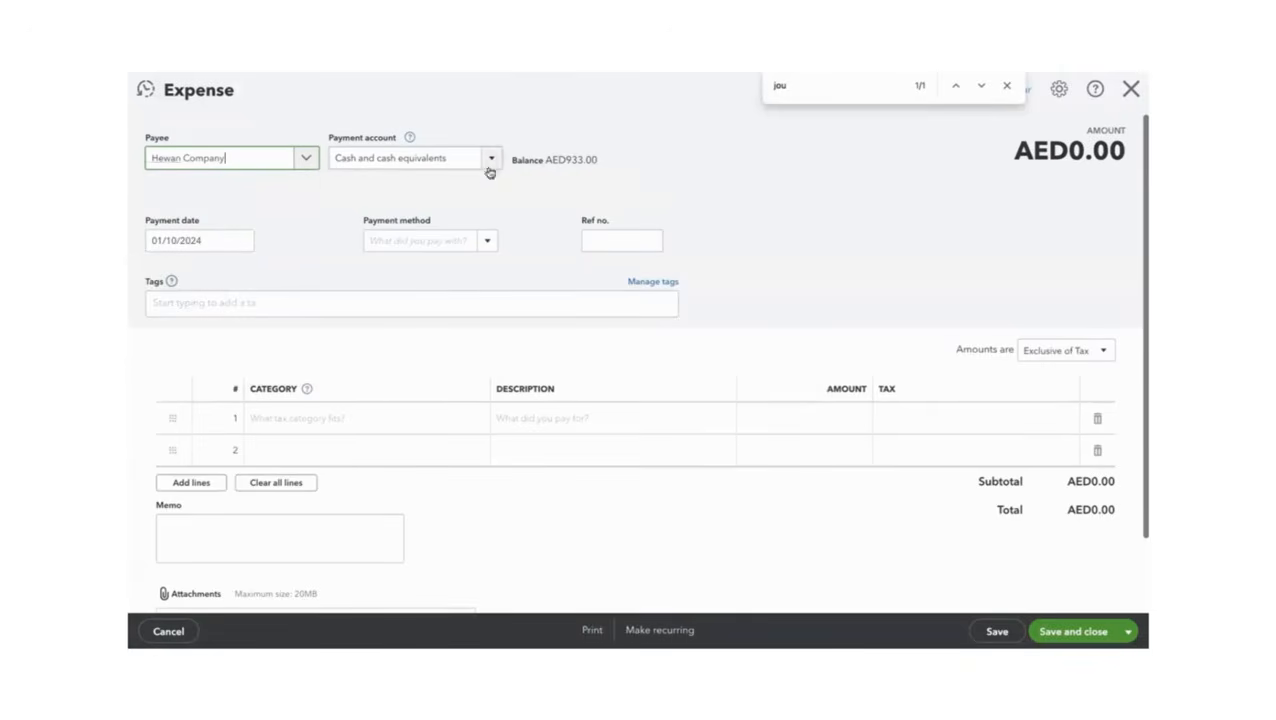
pyautogui.click(612, 70)
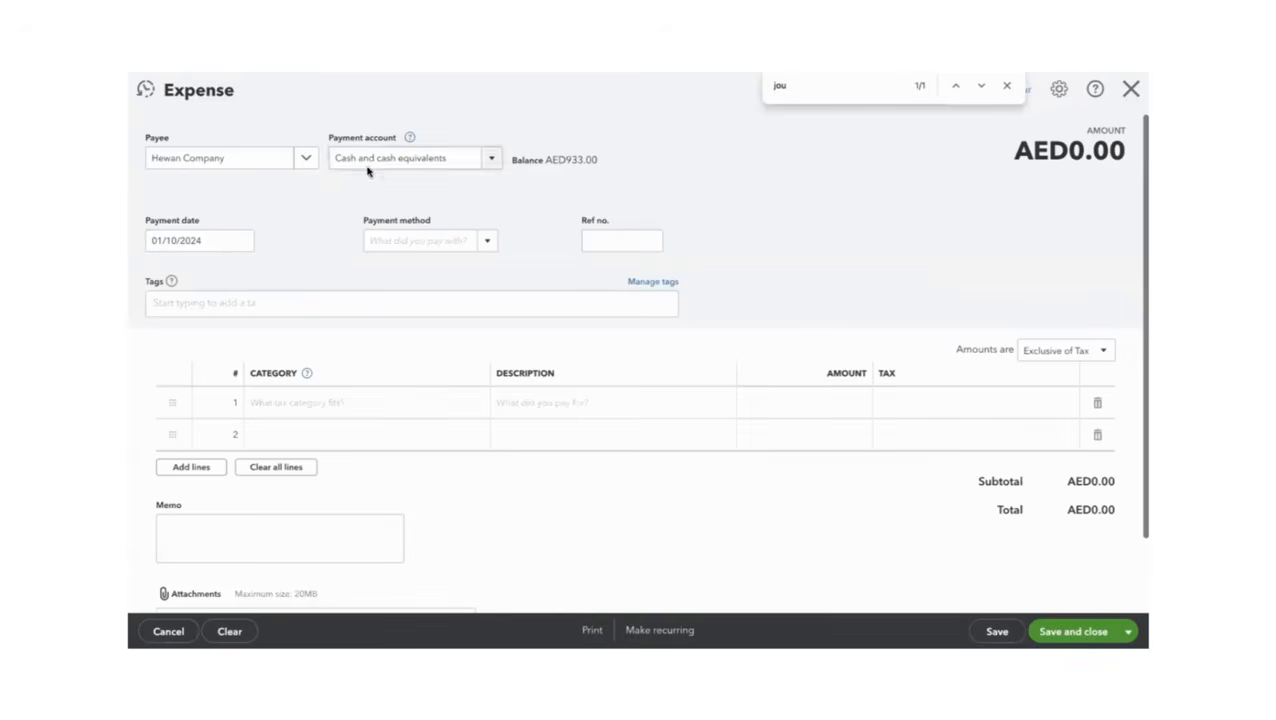
pyautogui.click(243, 243)
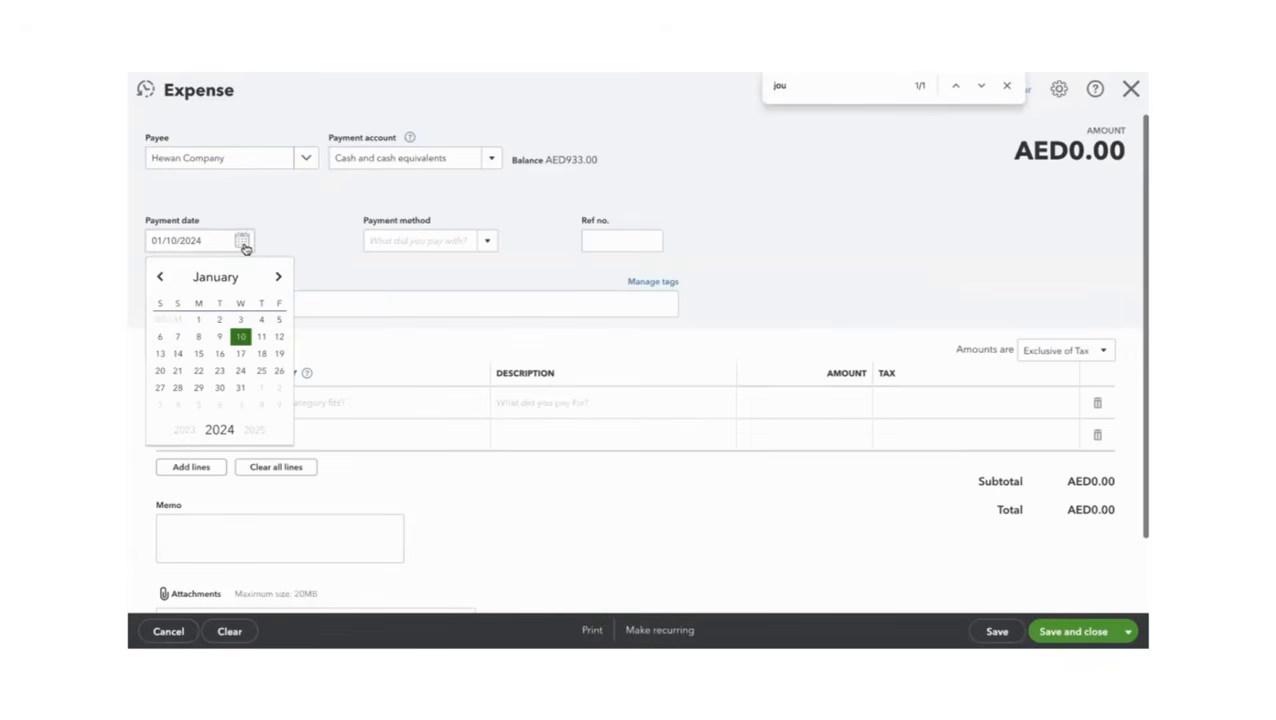
pyautogui.click(175, 352)
# Assign the Office Equipment category to the expense's first line and set the amounts to Out of scope of Tax.
pyautogui.click(345, 405)
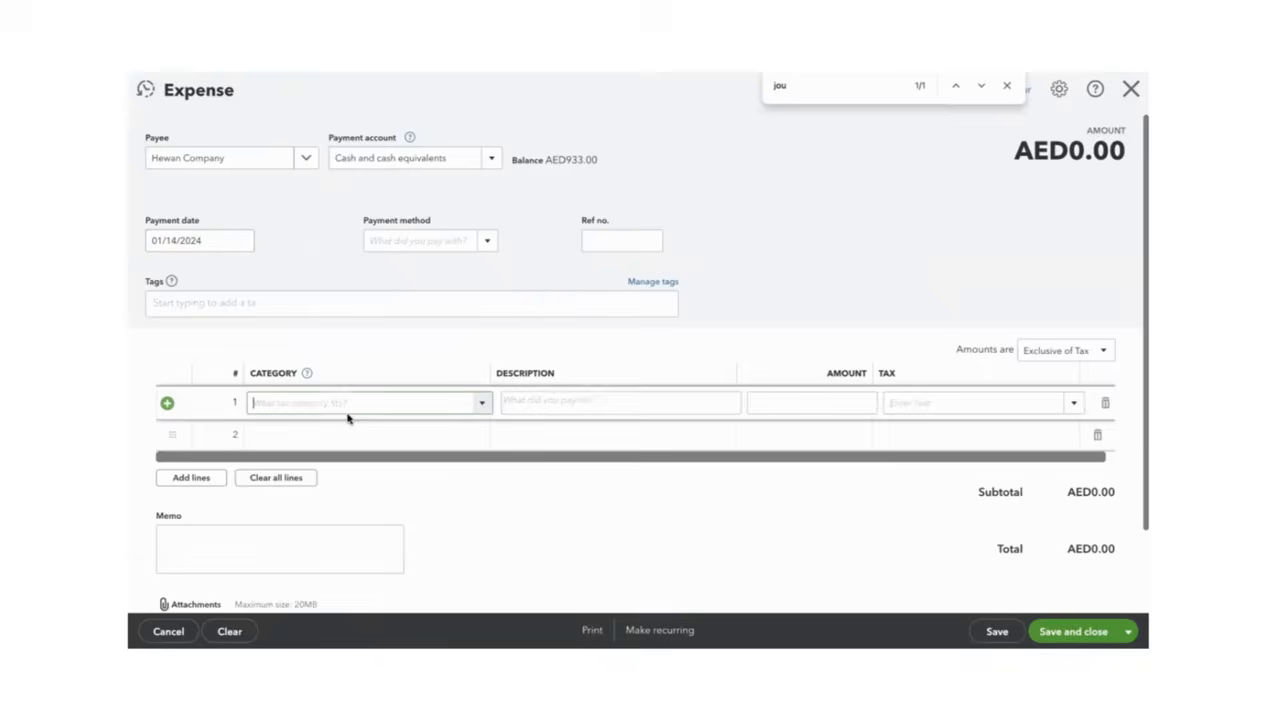
pyautogui.click(481, 405)
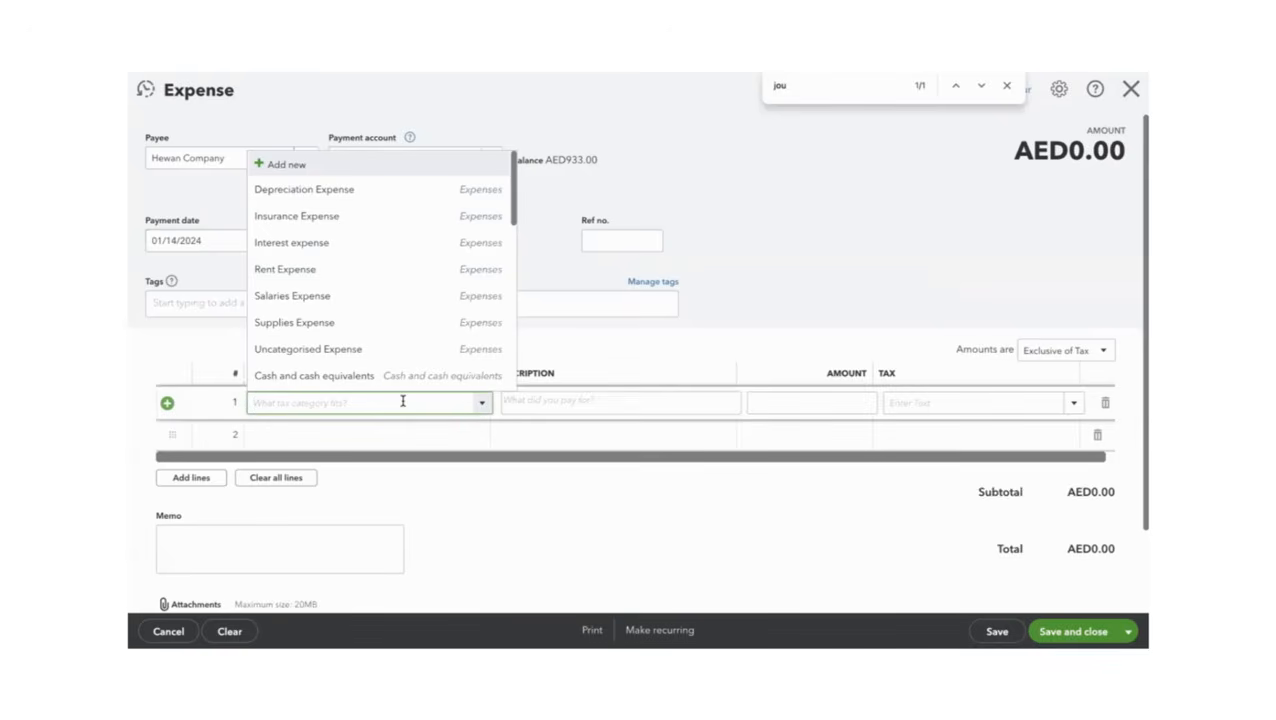
pyautogui.write('equ')
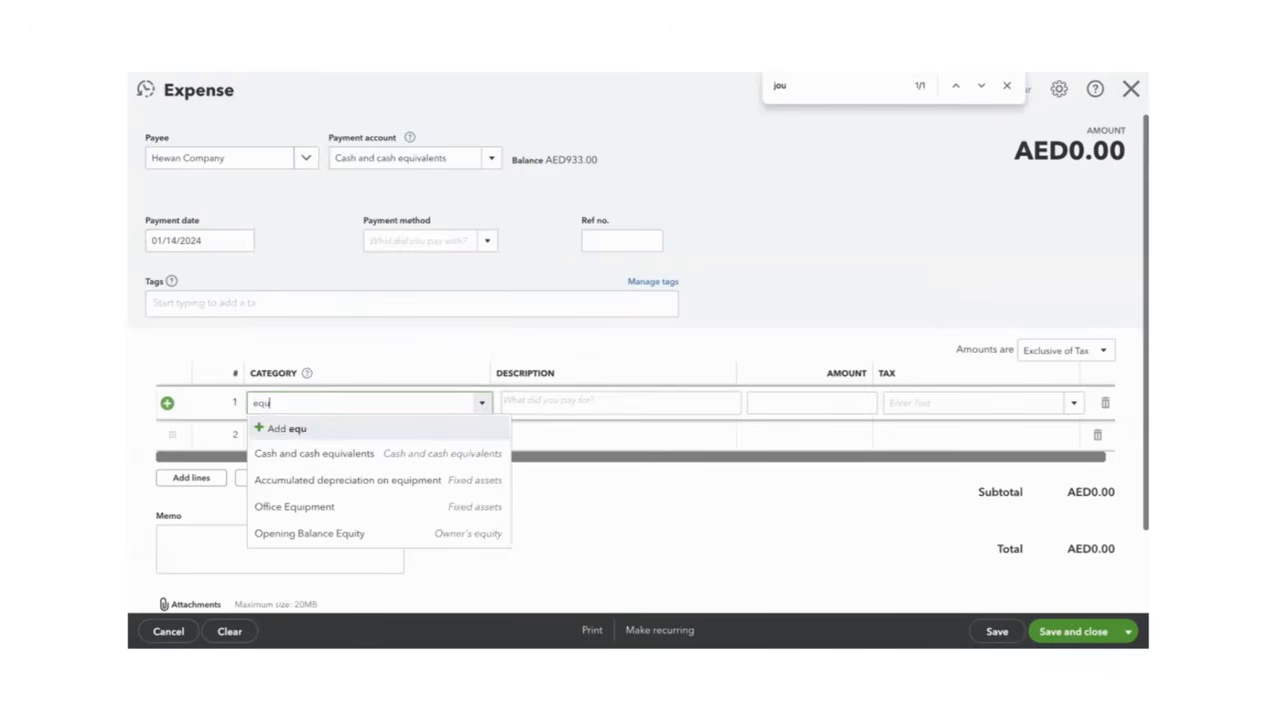
pyautogui.click(308, 507)
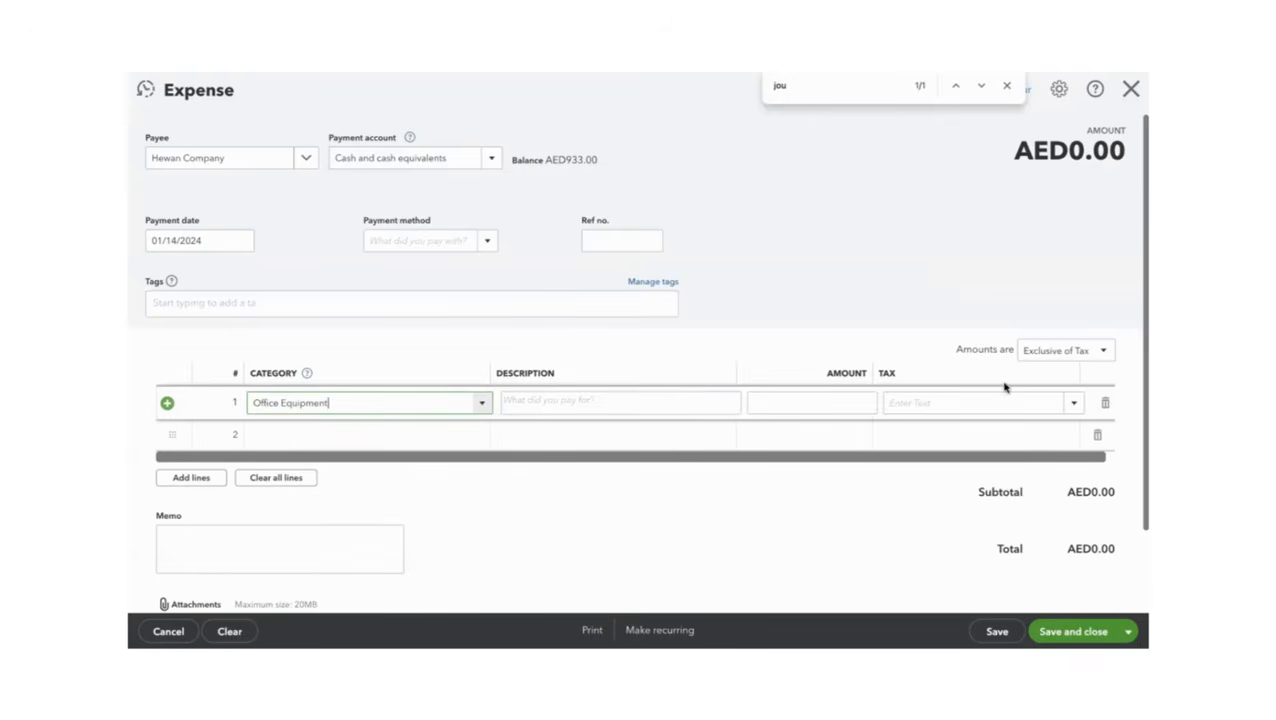
pyautogui.click(1062, 349)
pyautogui.click(1063, 419)
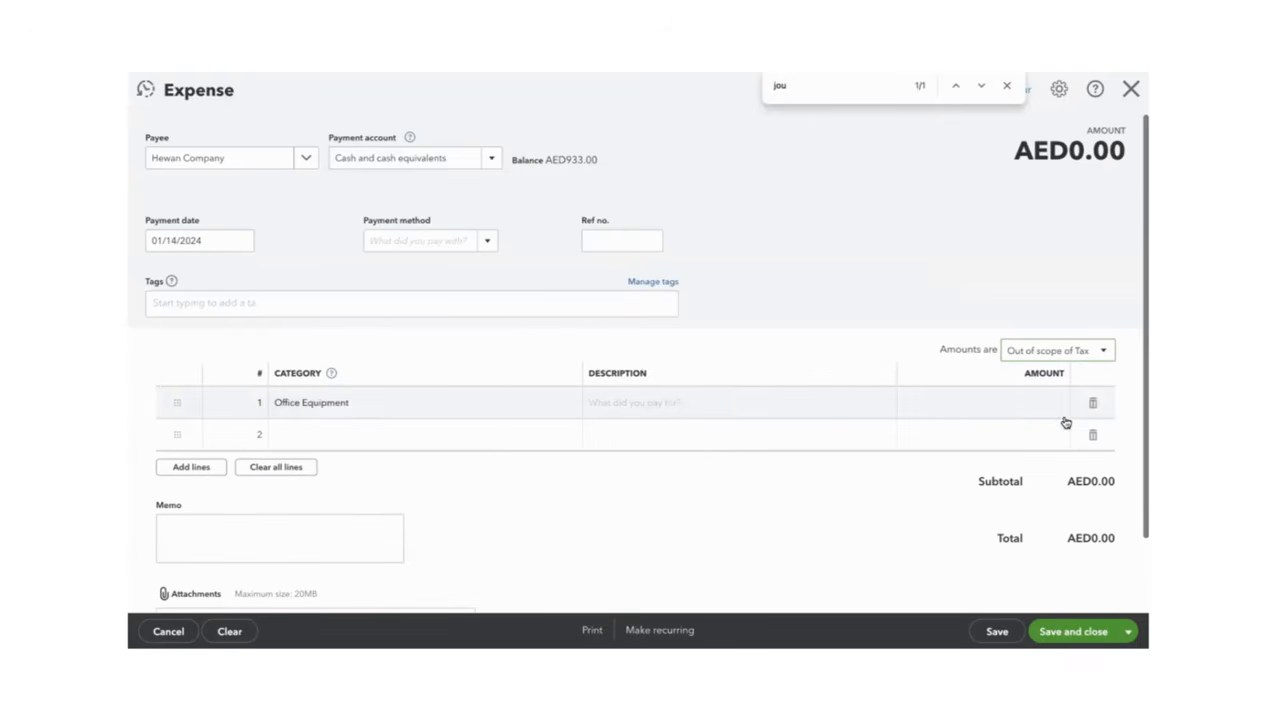
# Enter 1,000 as the amount of the Office Equipment line, and save and close the expense.
pyautogui.click(998, 400)
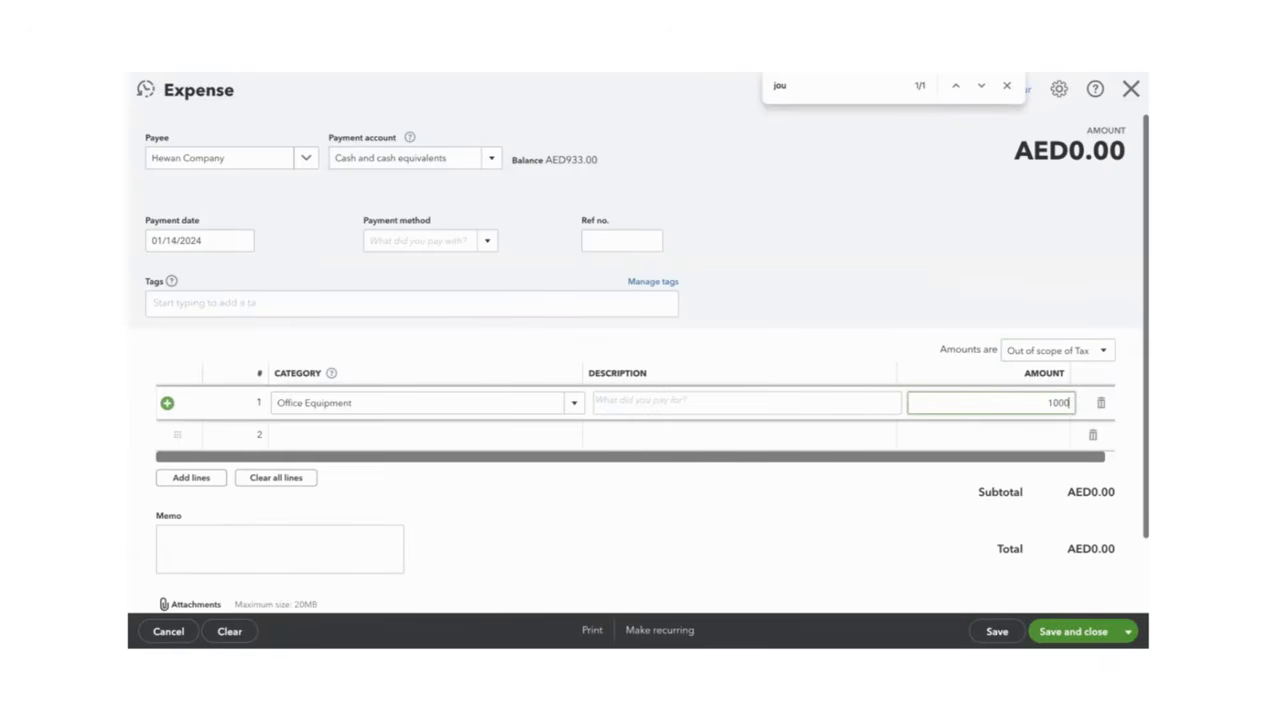
pyautogui.click(601, 528)
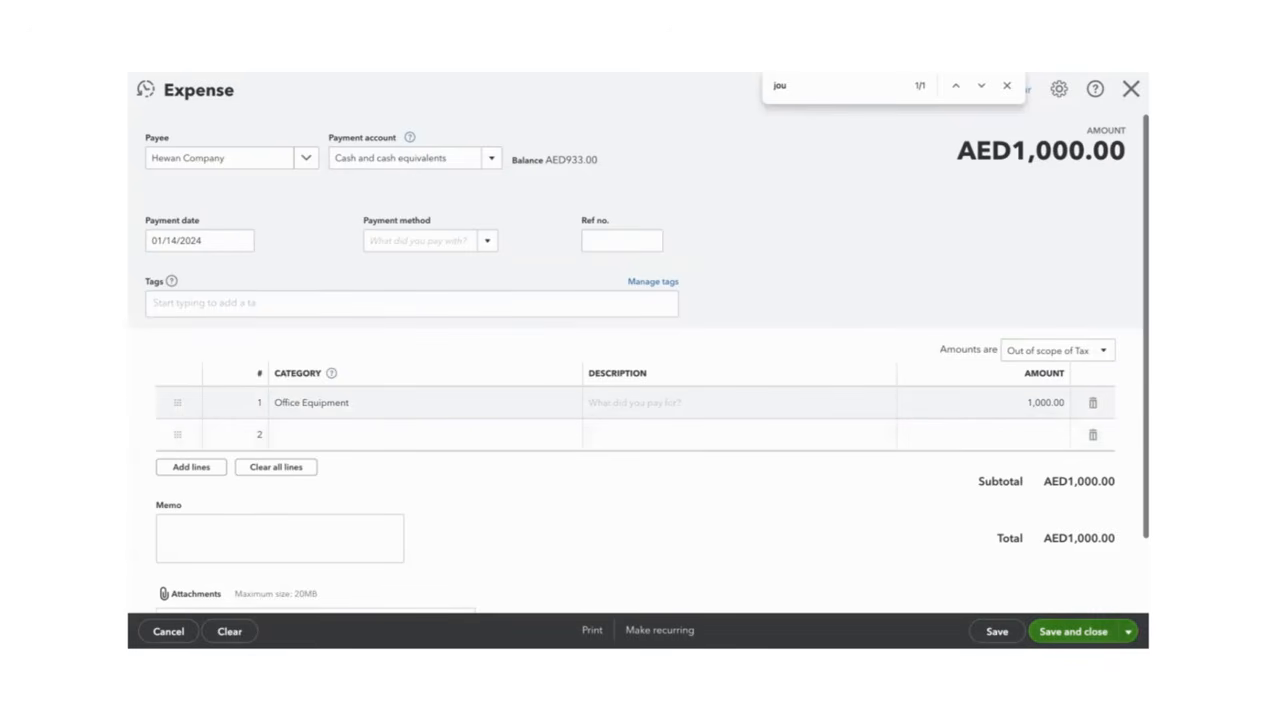
pyautogui.click(1070, 631)
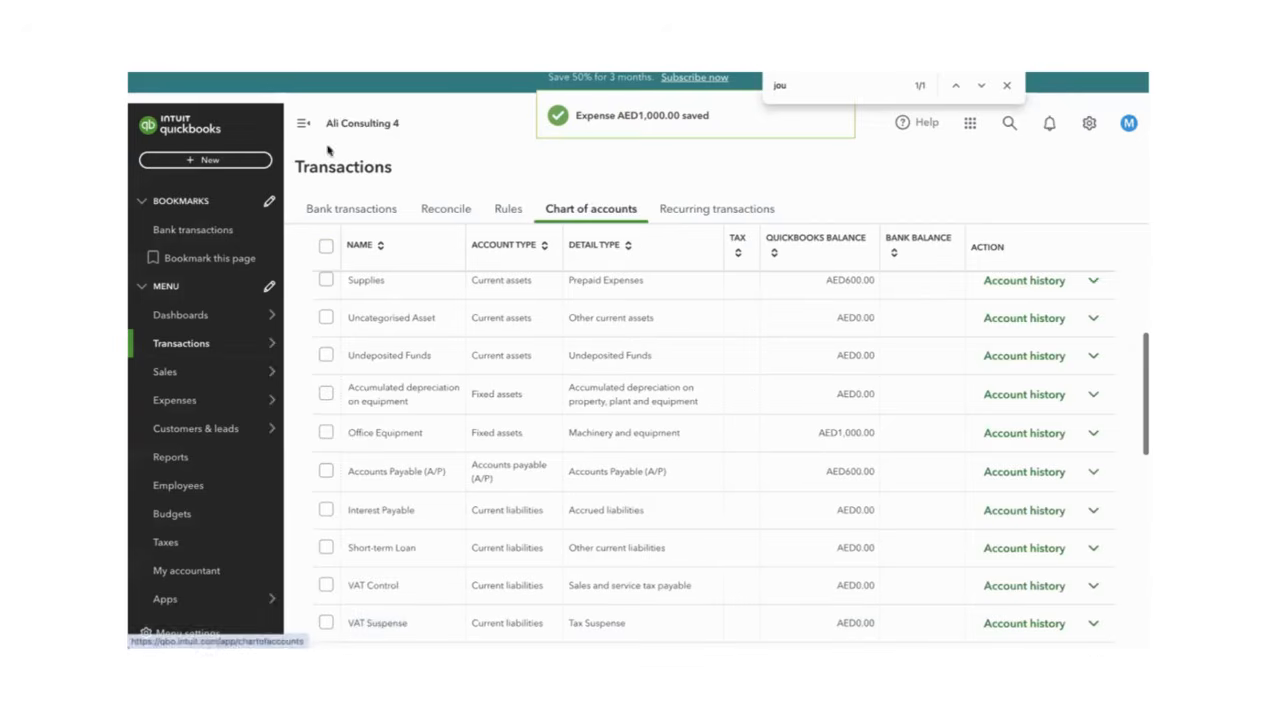
# Start a new bill for the supplier Hewan Company and set its purchase location to Dubai.
pyautogui.click(234, 167)
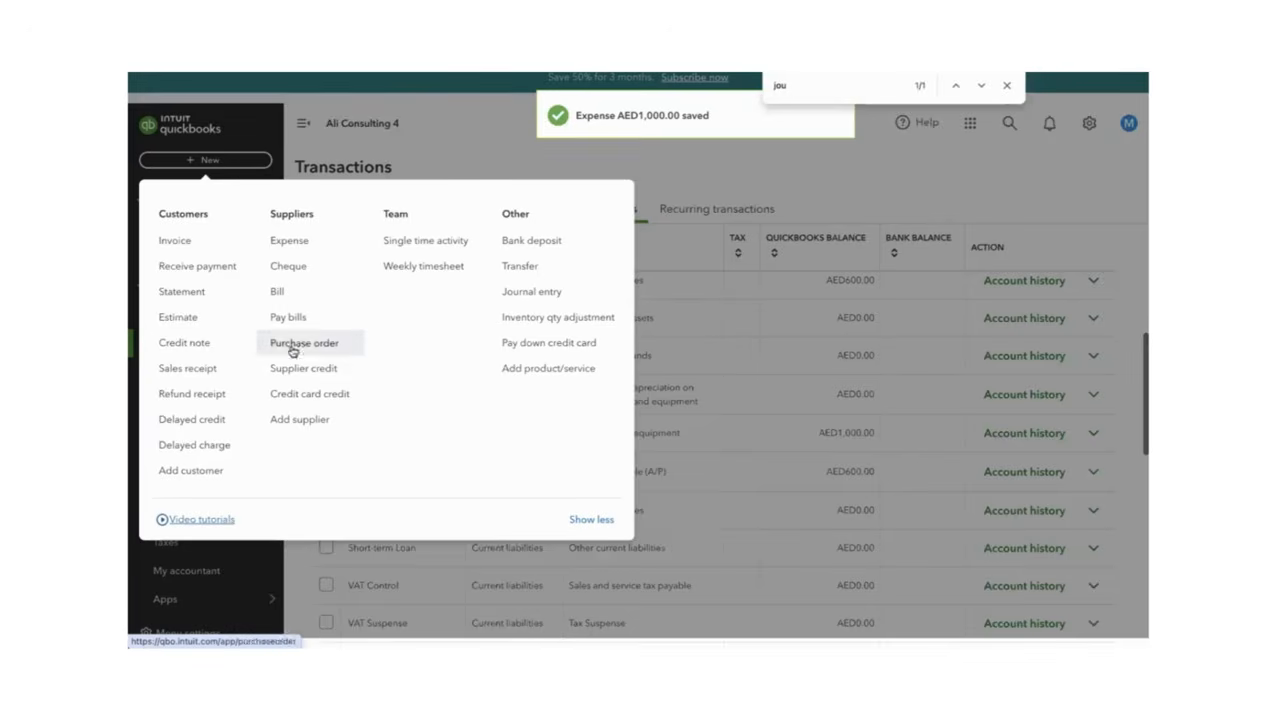
pyautogui.click(278, 293)
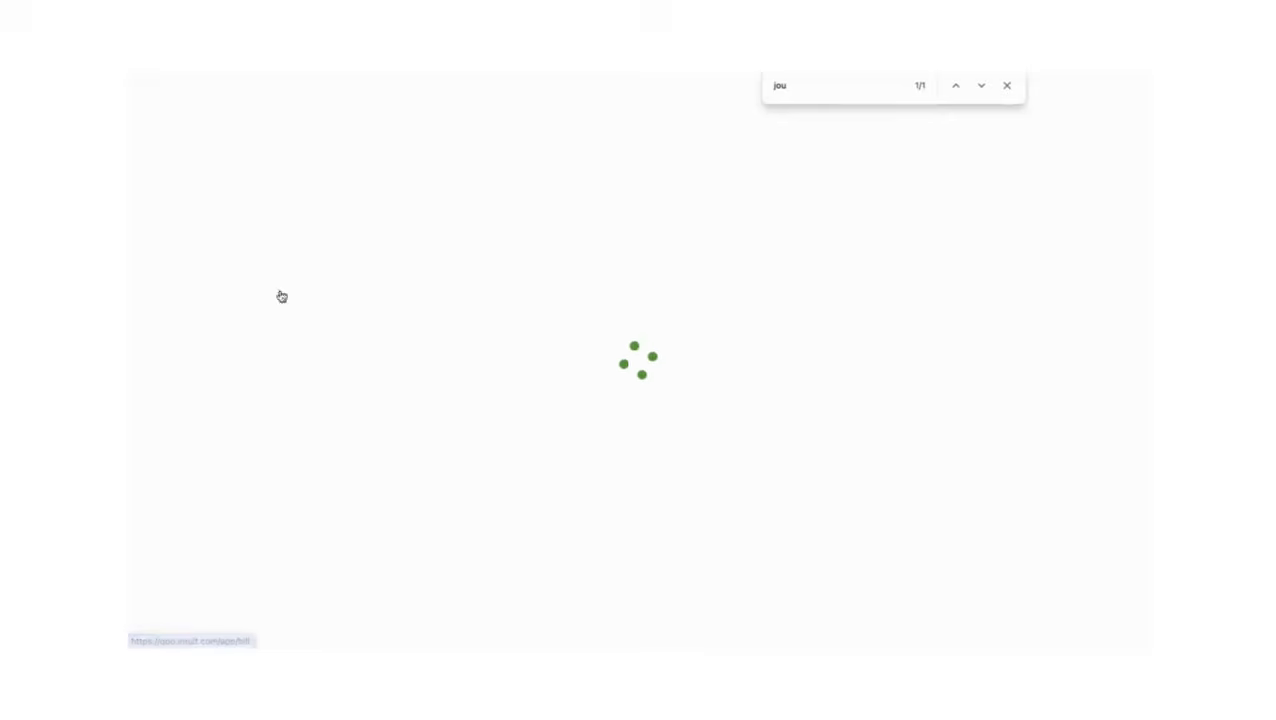
pyautogui.click(306, 167)
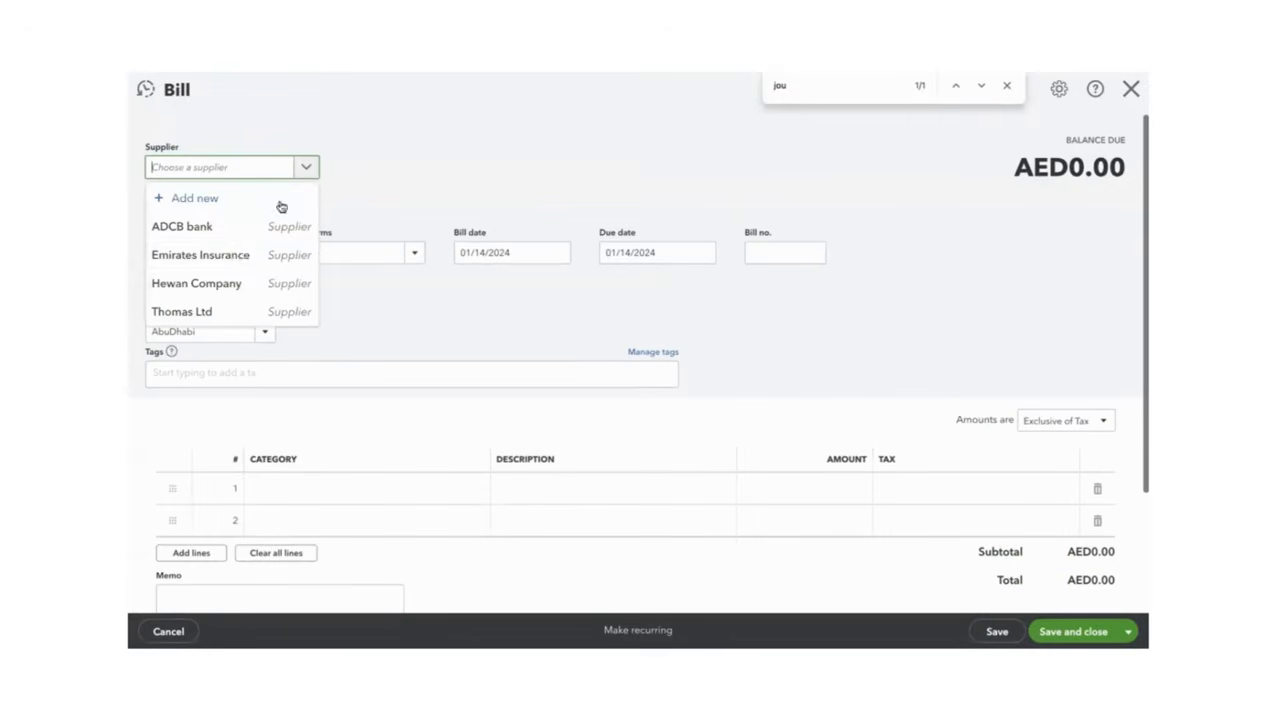
pyautogui.click(205, 288)
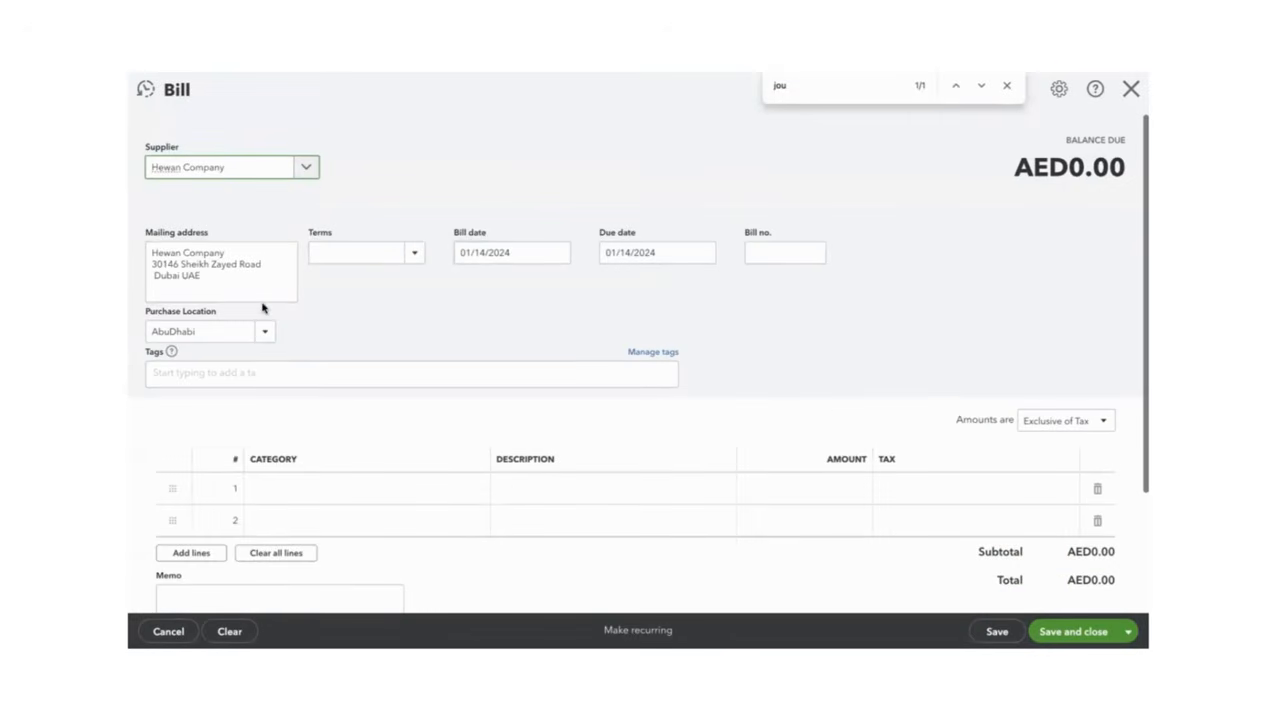
pyautogui.click(332, 499)
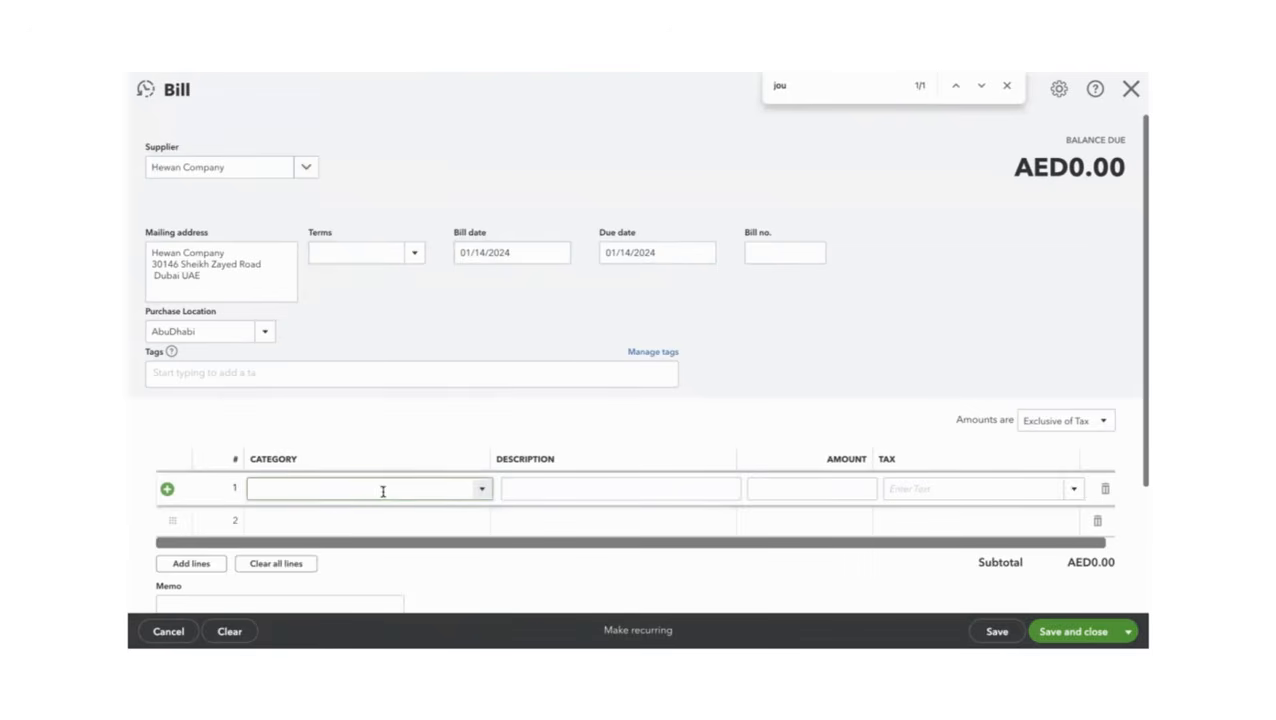
pyautogui.click(245, 331)
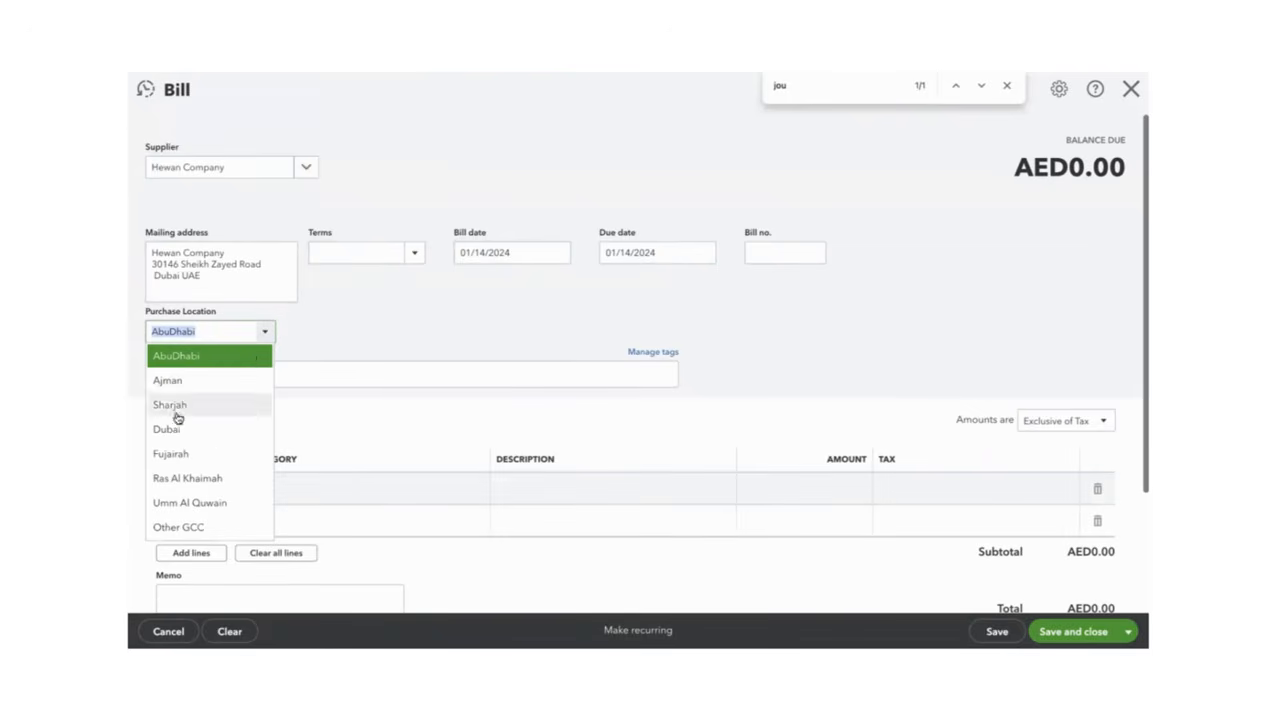
pyautogui.click(234, 430)
# Assign the Office Equipment category to the bill's first line and set the amounts to Out of scope of Tax.
pyautogui.click(496, 489)
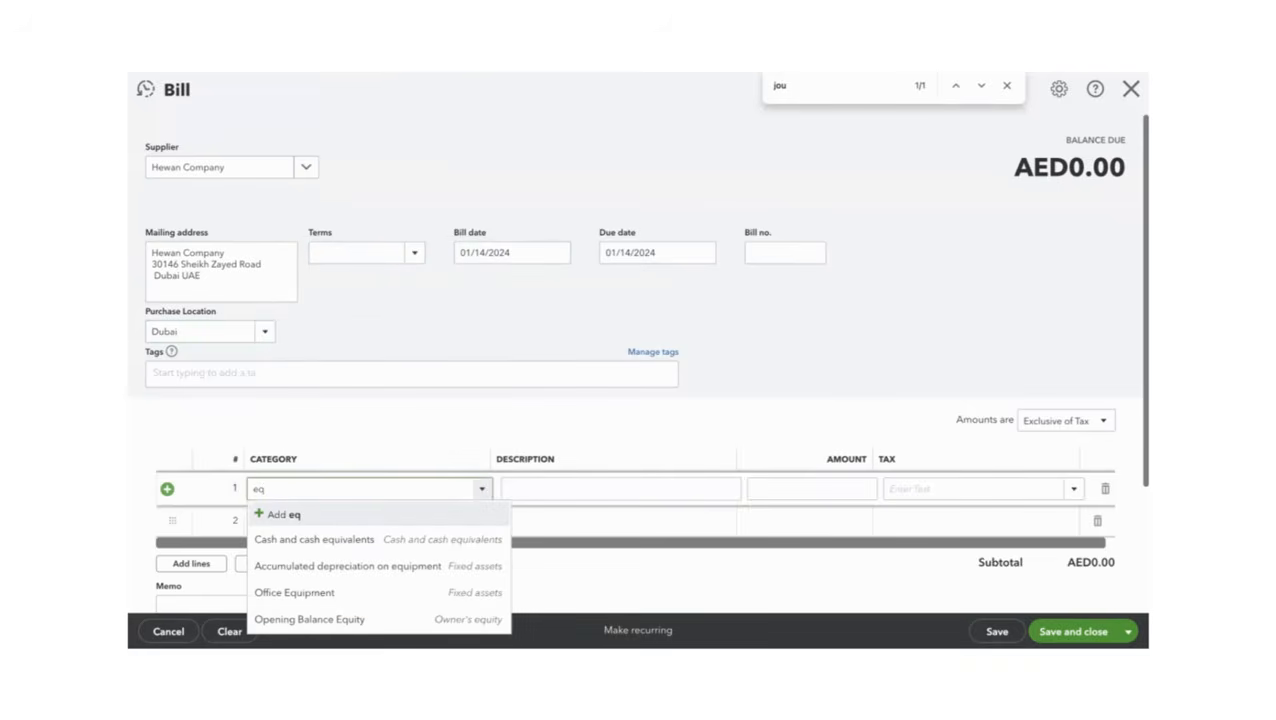
pyautogui.click(312, 590)
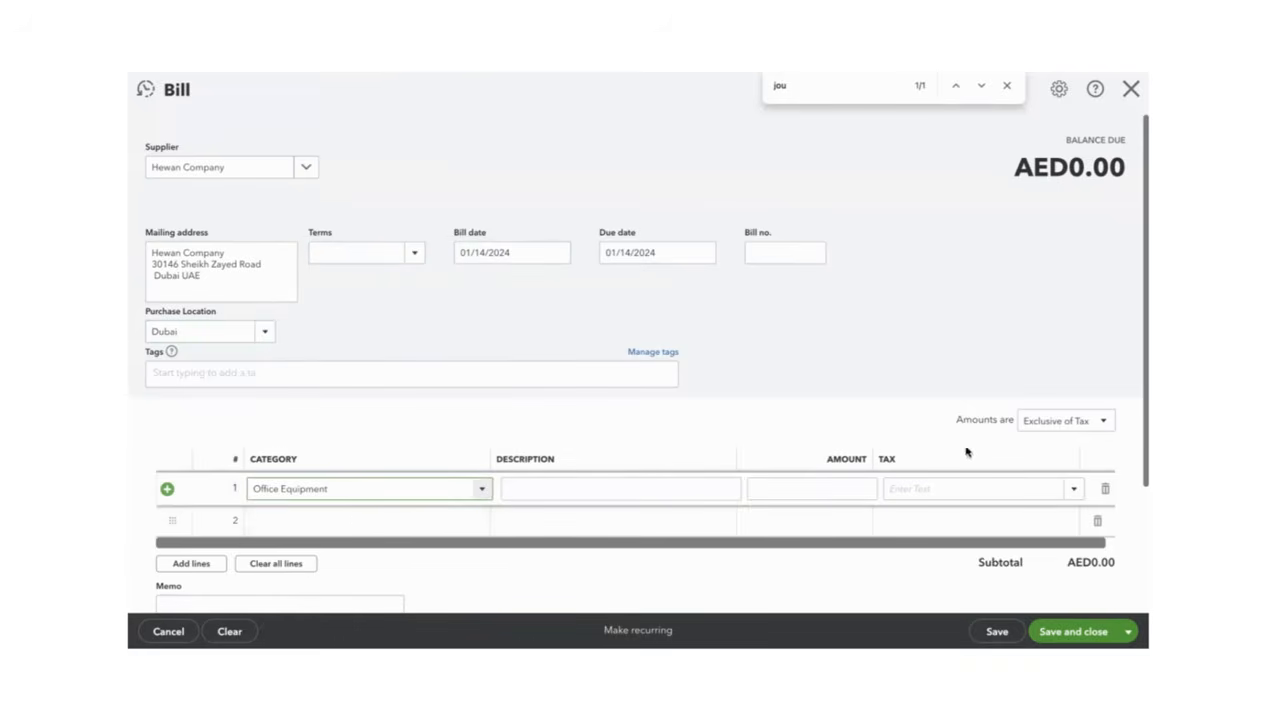
pyautogui.click(1062, 424)
pyautogui.click(1057, 492)
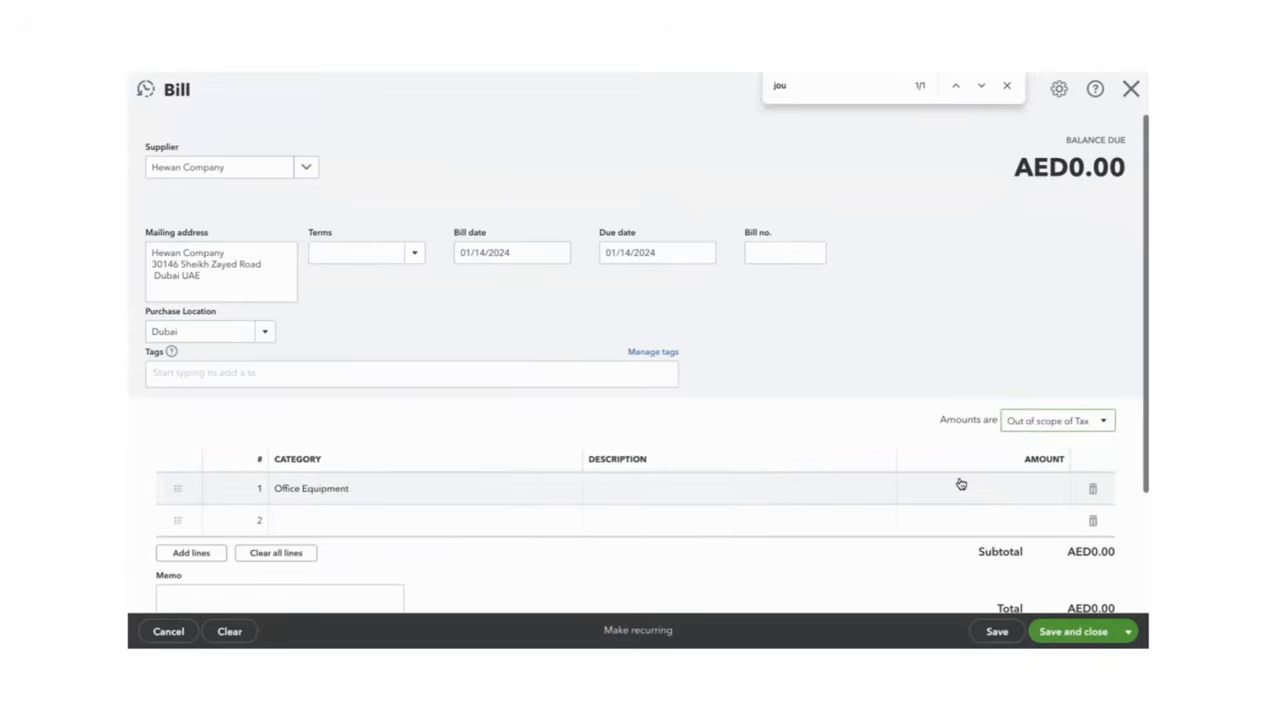
# Enter 5,000 as the bill line's amount, check it against the Jan 14 entry in the Word list, and save and close the bill.
pyautogui.click(987, 491)
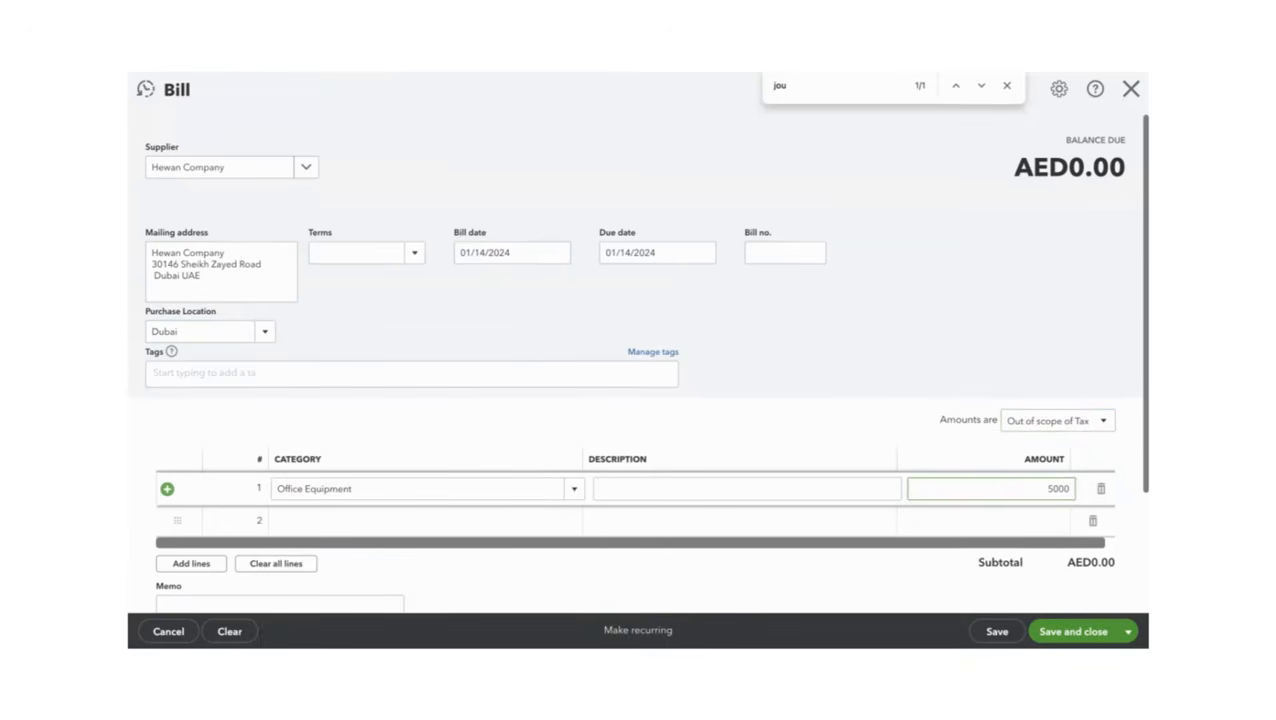
pyautogui.hotkey('alt', 'Tab')
pyautogui.moveTo(556, 494); pyautogui.dragTo(446, 509)
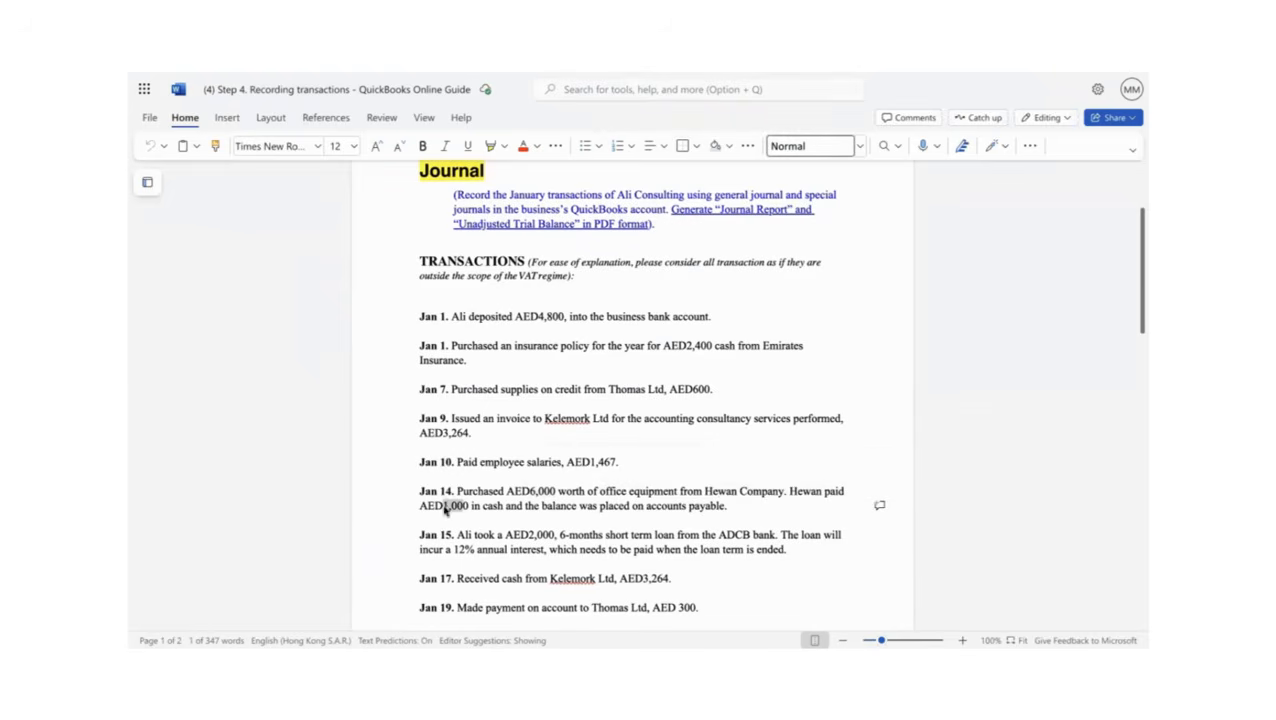
pyautogui.hotkey('alt', 'Tab')
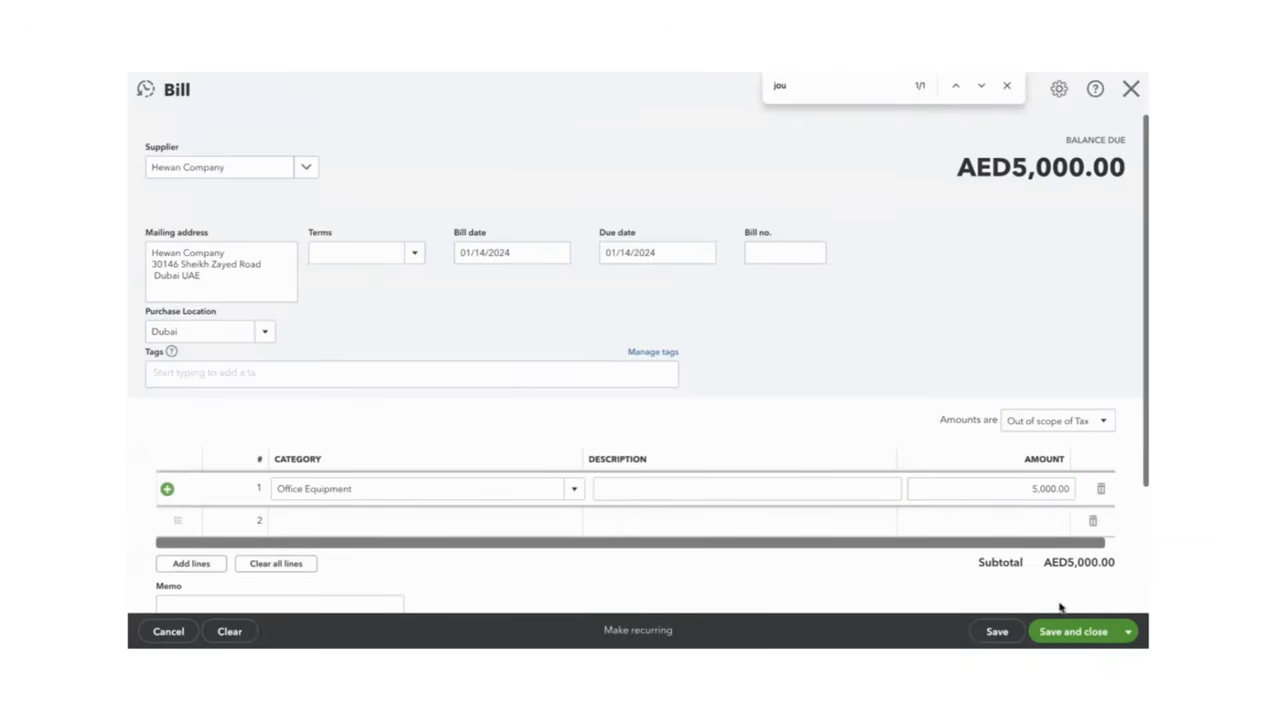
pyautogui.click(1066, 488)
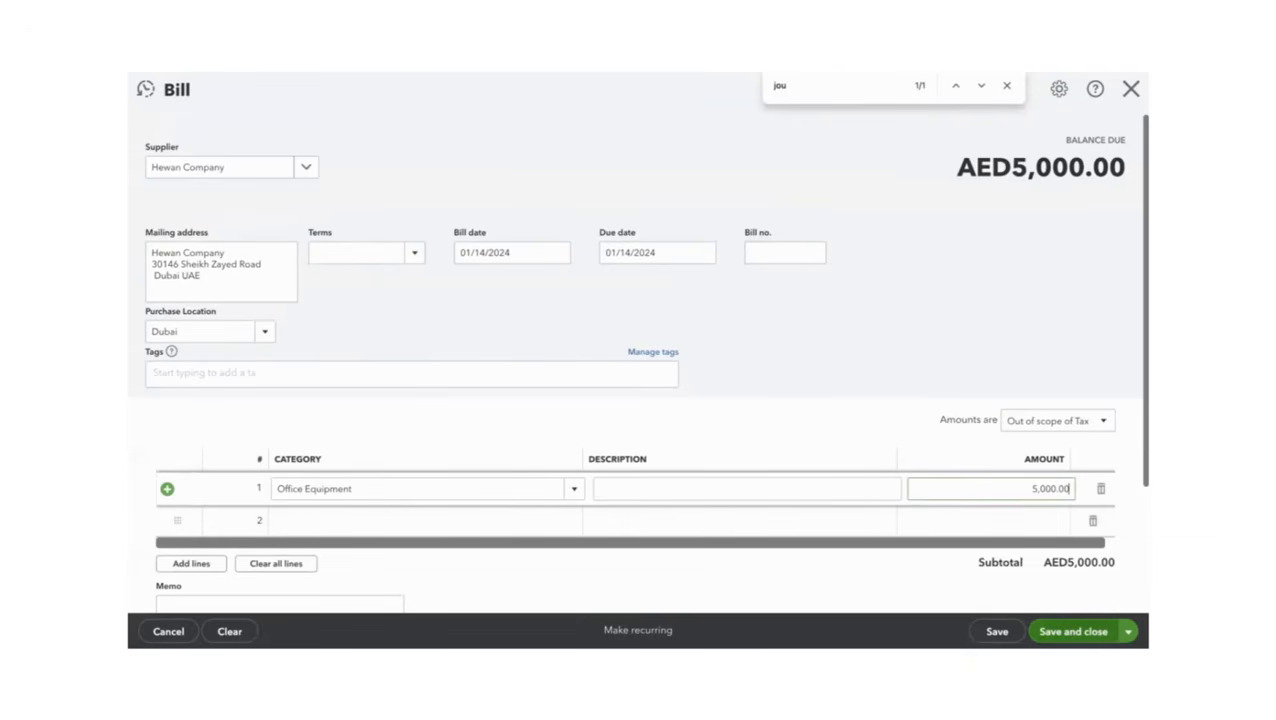
pyautogui.hotkey('ctrl', 'alt', 'd')
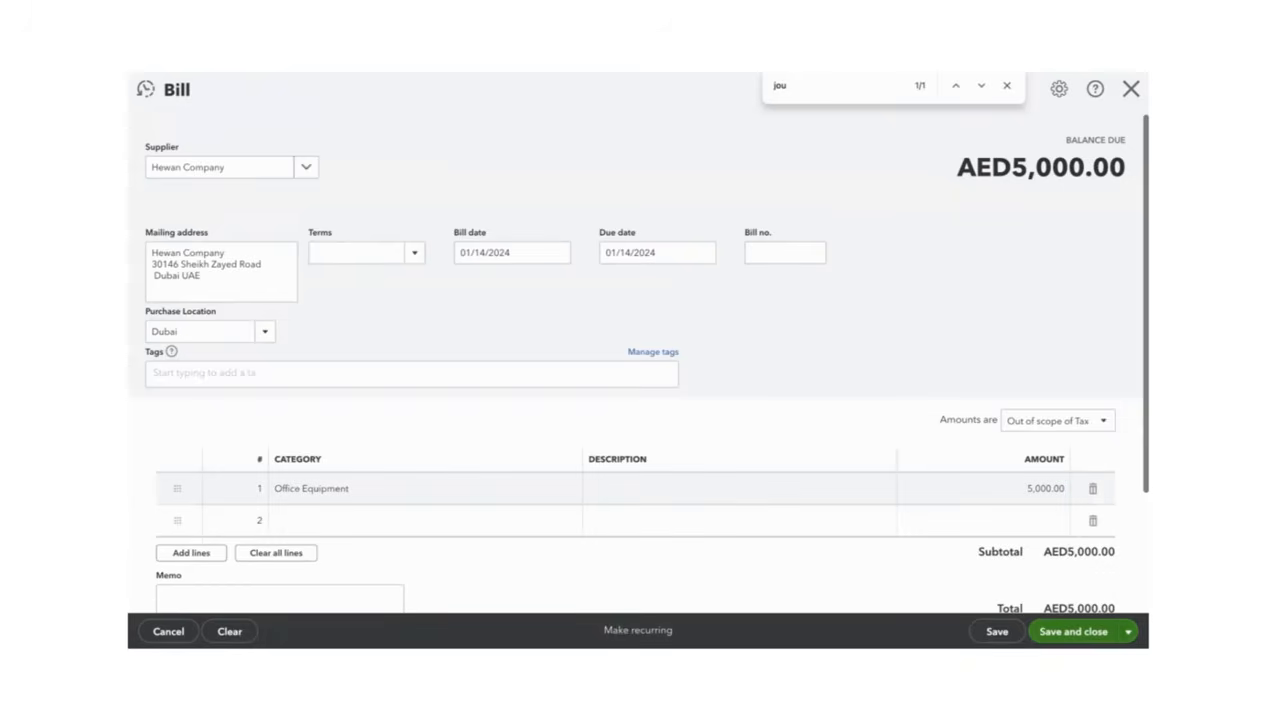
# Read the Jan 15 short-term loan entry in the Word list and return to QuickBooks.
pyautogui.hotkey('ctrl', 'Tab')
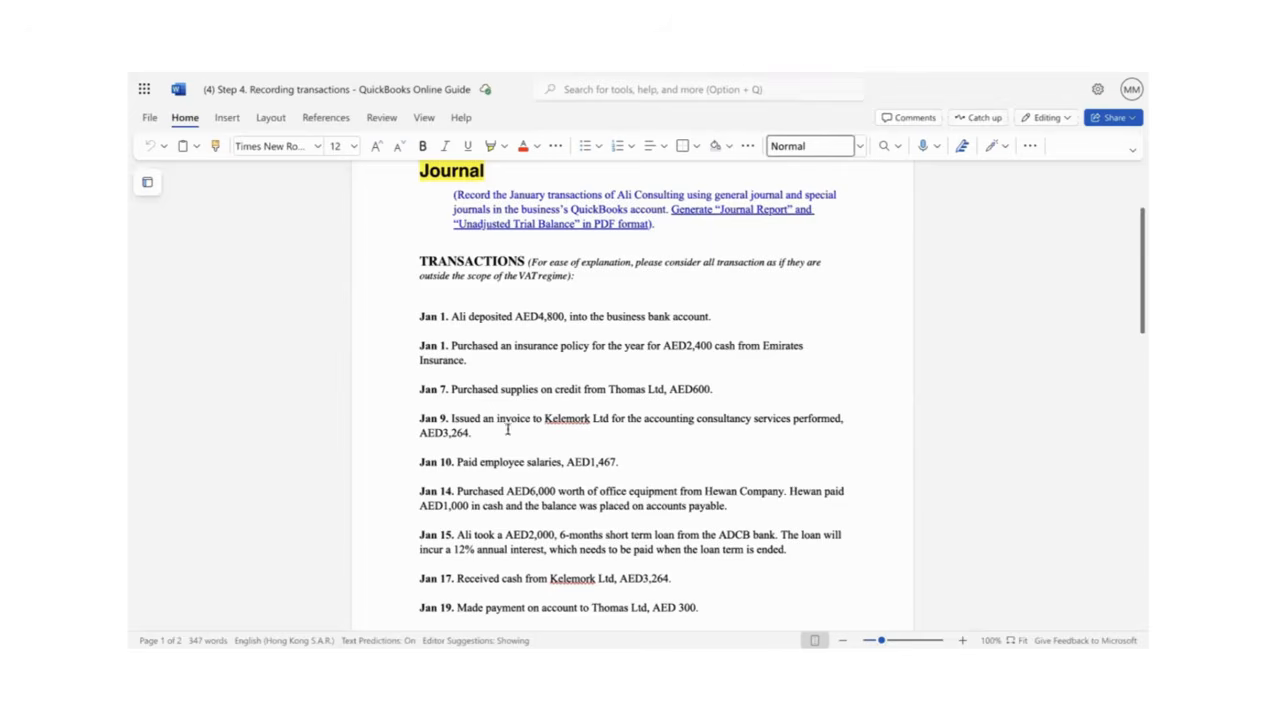
pyautogui.click(464, 535)
pyautogui.moveTo(676, 535); pyautogui.dragTo(606, 535)
pyautogui.click(631, 563)
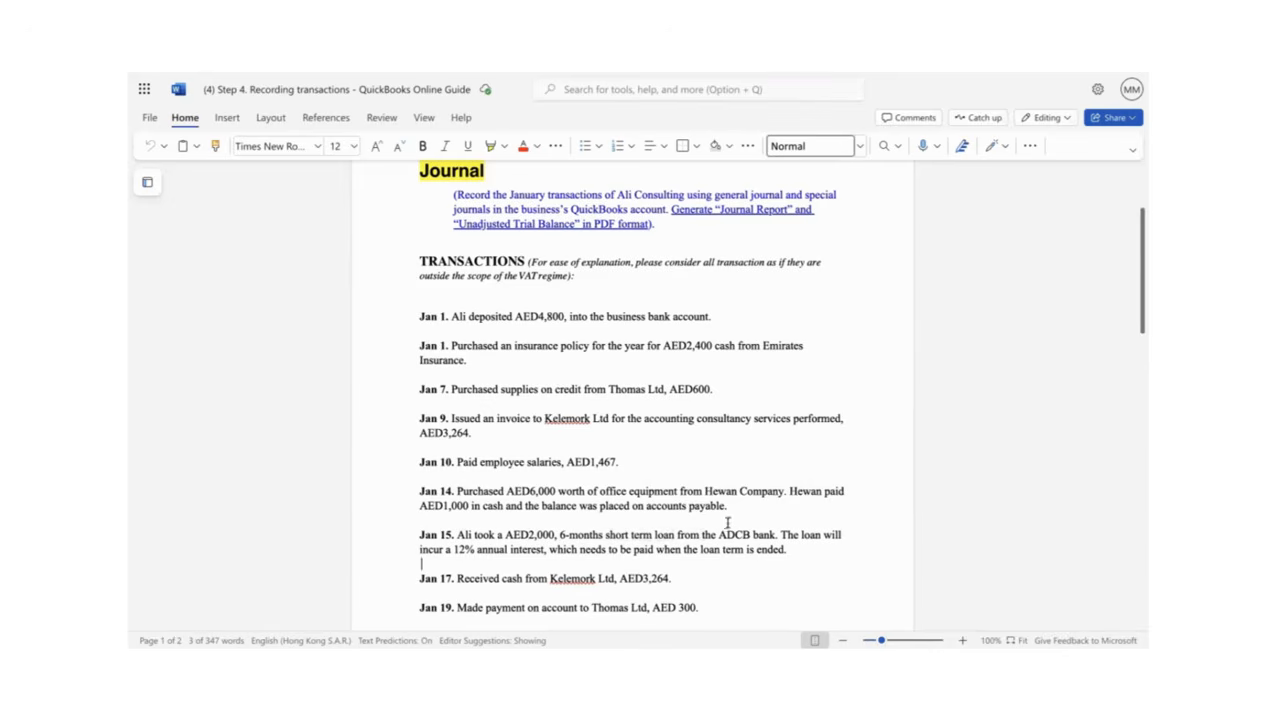
pyautogui.click(601, 76)
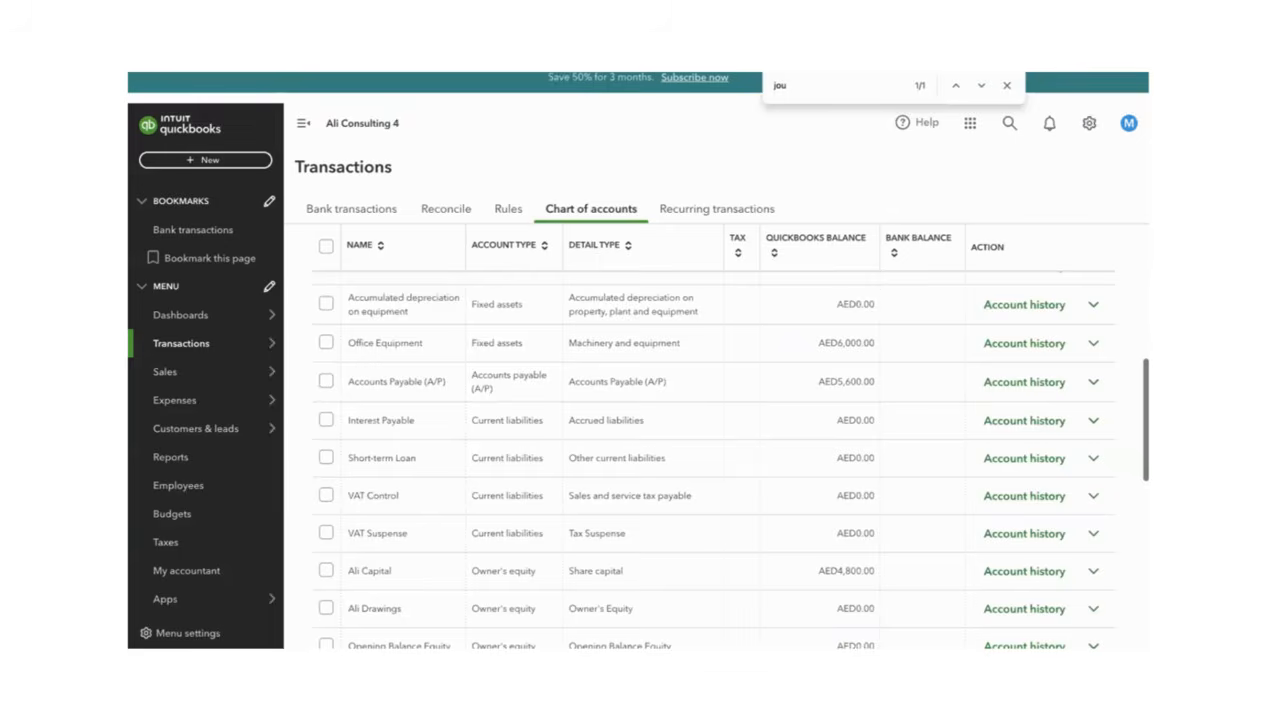
# Start a new bank deposit into Cash and cash equivalents and date it 01/15/2024.
pyautogui.click(248, 165)
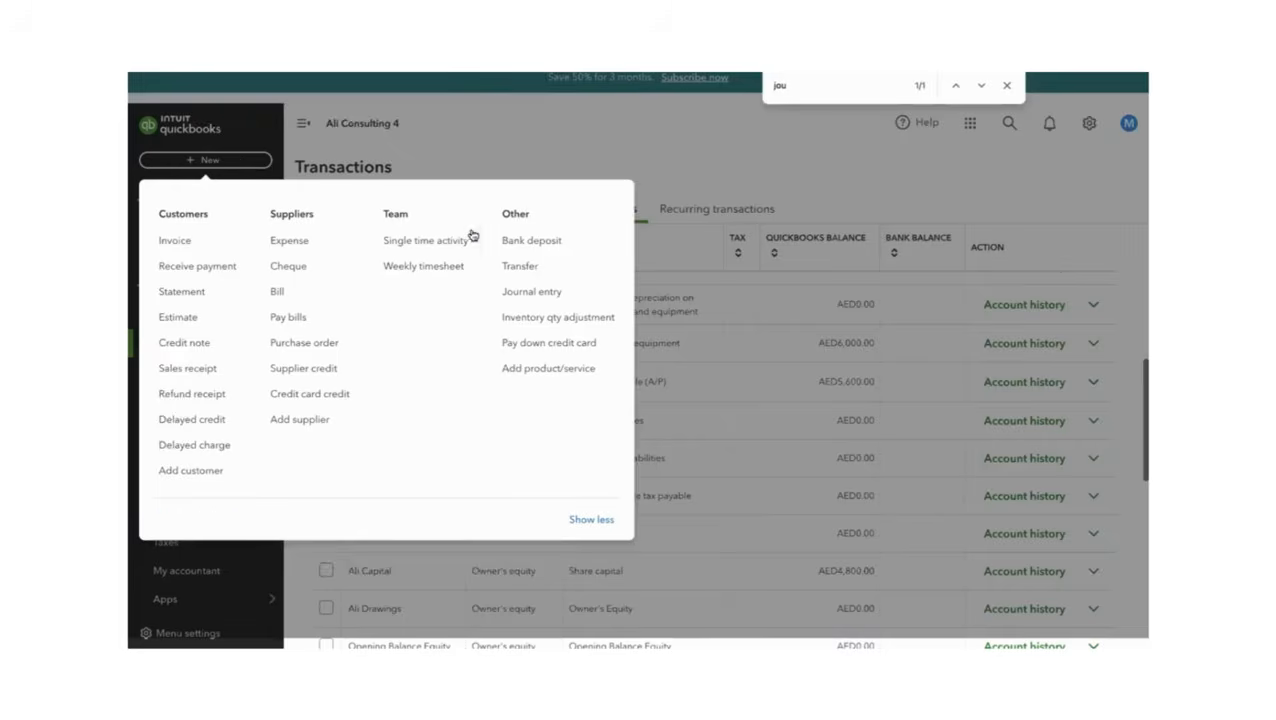
pyautogui.click(541, 246)
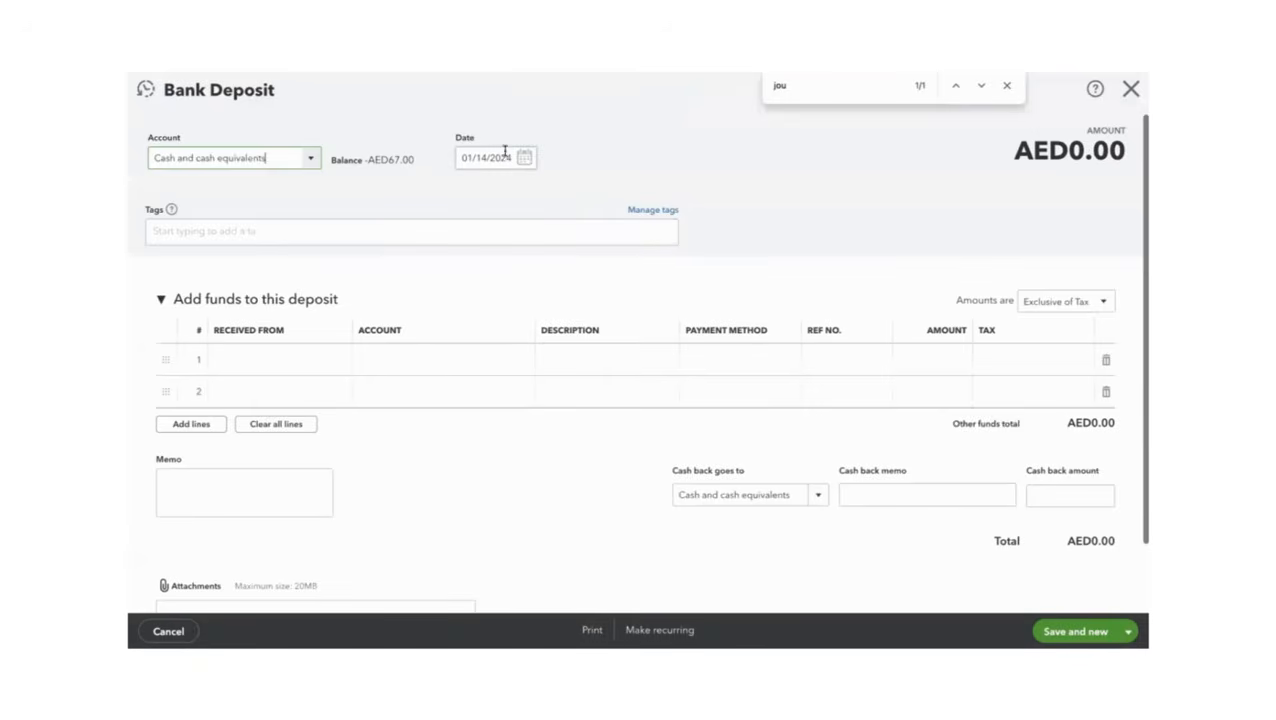
pyautogui.click(524, 160)
pyautogui.click(509, 271)
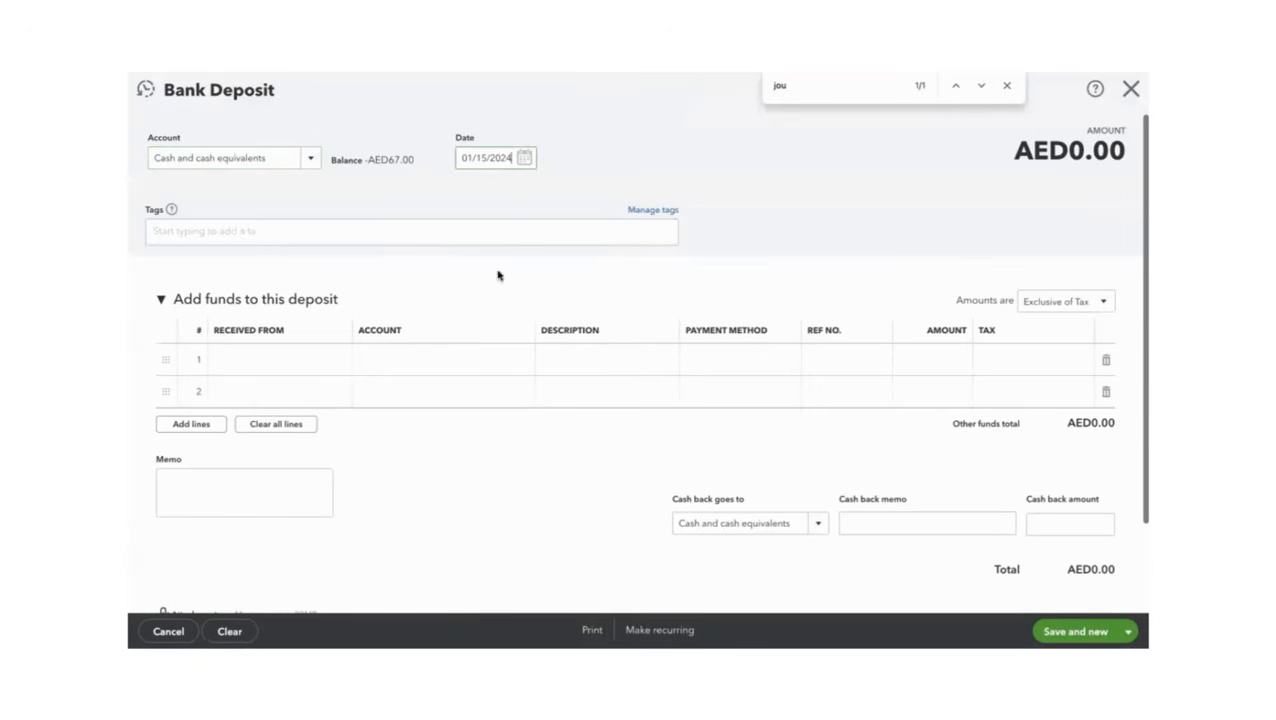
# On the deposit's first line, choose ADCB bank as the source of the funds and assign the Short-term Loan account.
pyautogui.click(279, 356)
pyautogui.click(337, 360)
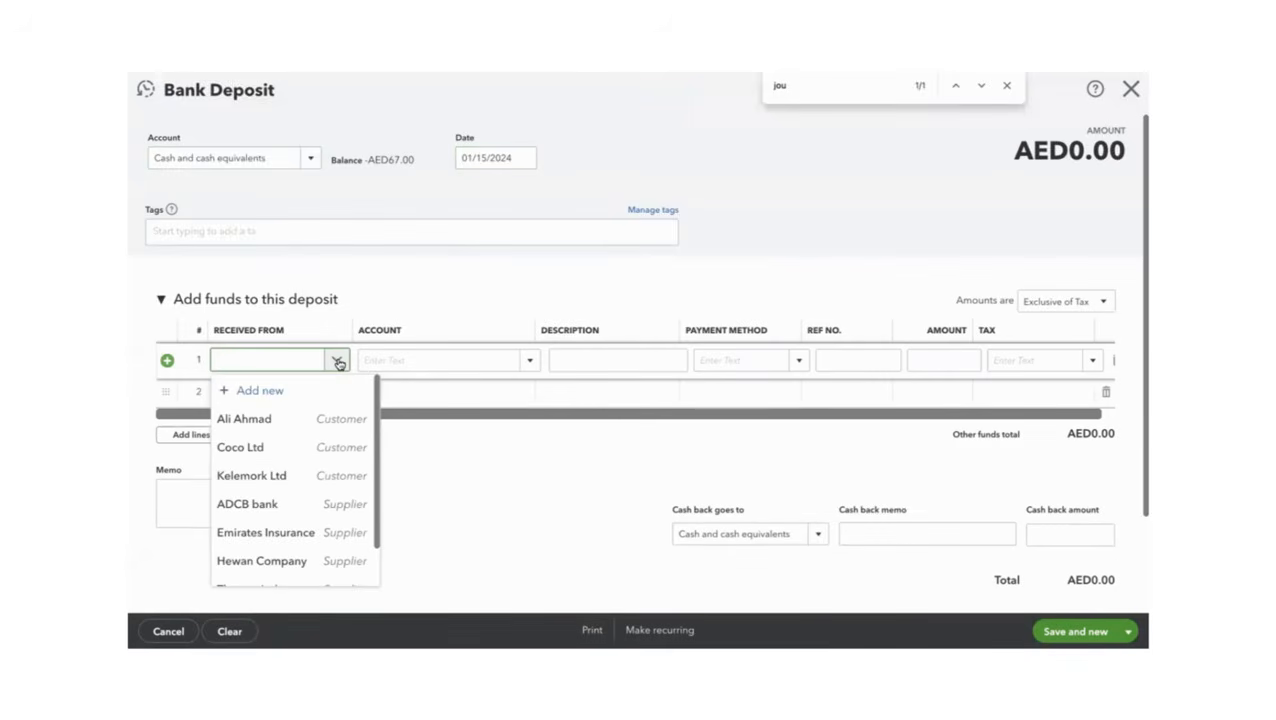
pyautogui.click(262, 504)
pyautogui.click(528, 362)
pyautogui.click(530, 366)
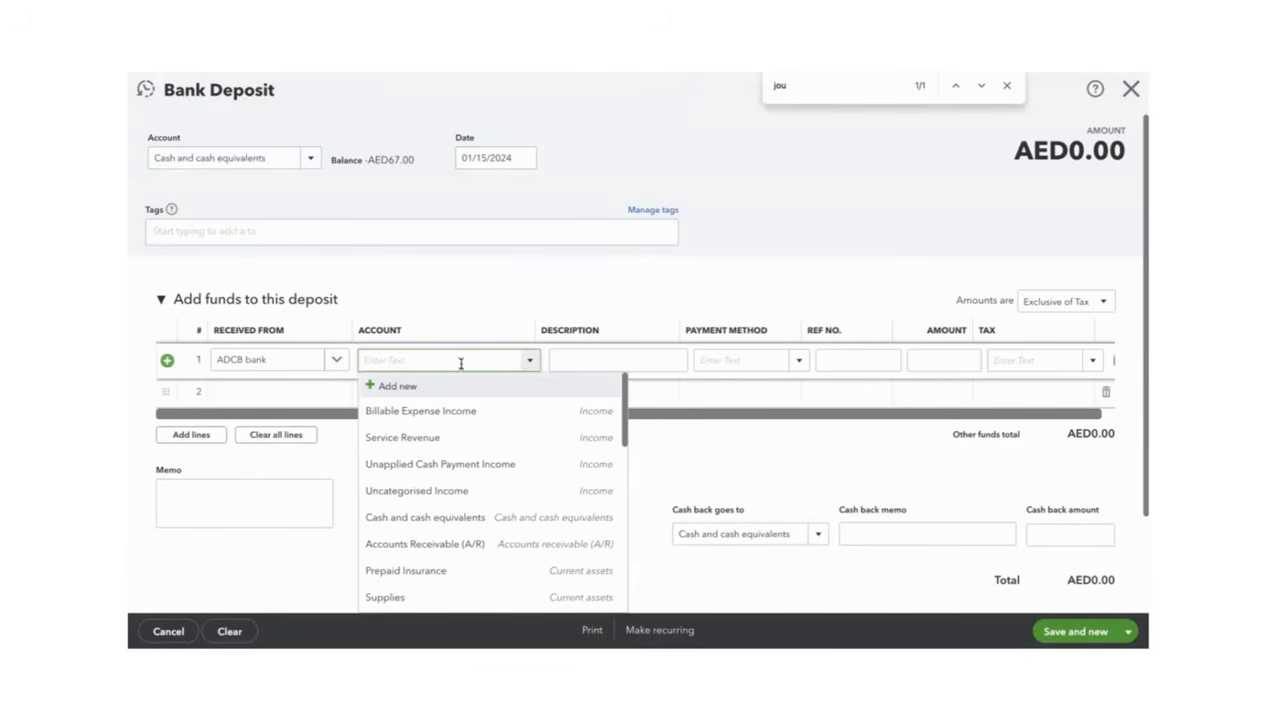
pyautogui.write('Short')
pyautogui.press('Return')
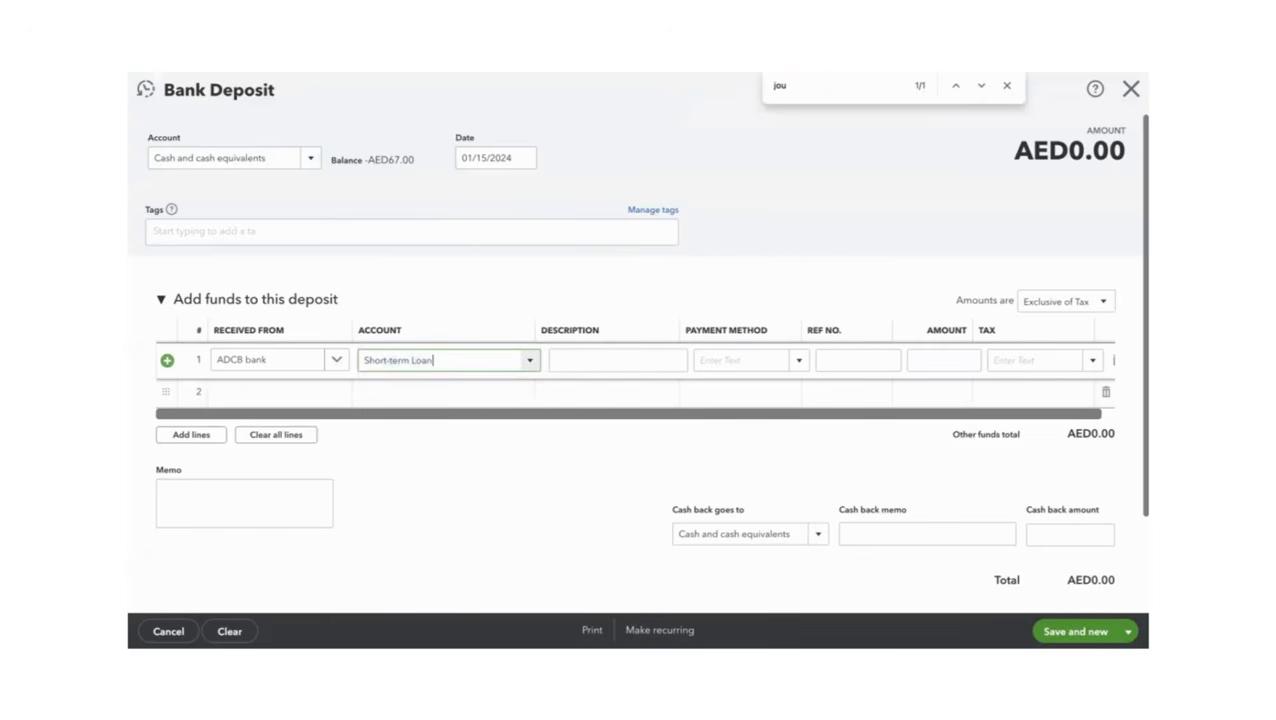
# Set the deposit amounts to Out of scope of Tax, enter 2,000 for the loan line, then save and close the deposit.
pyautogui.click(1062, 303)
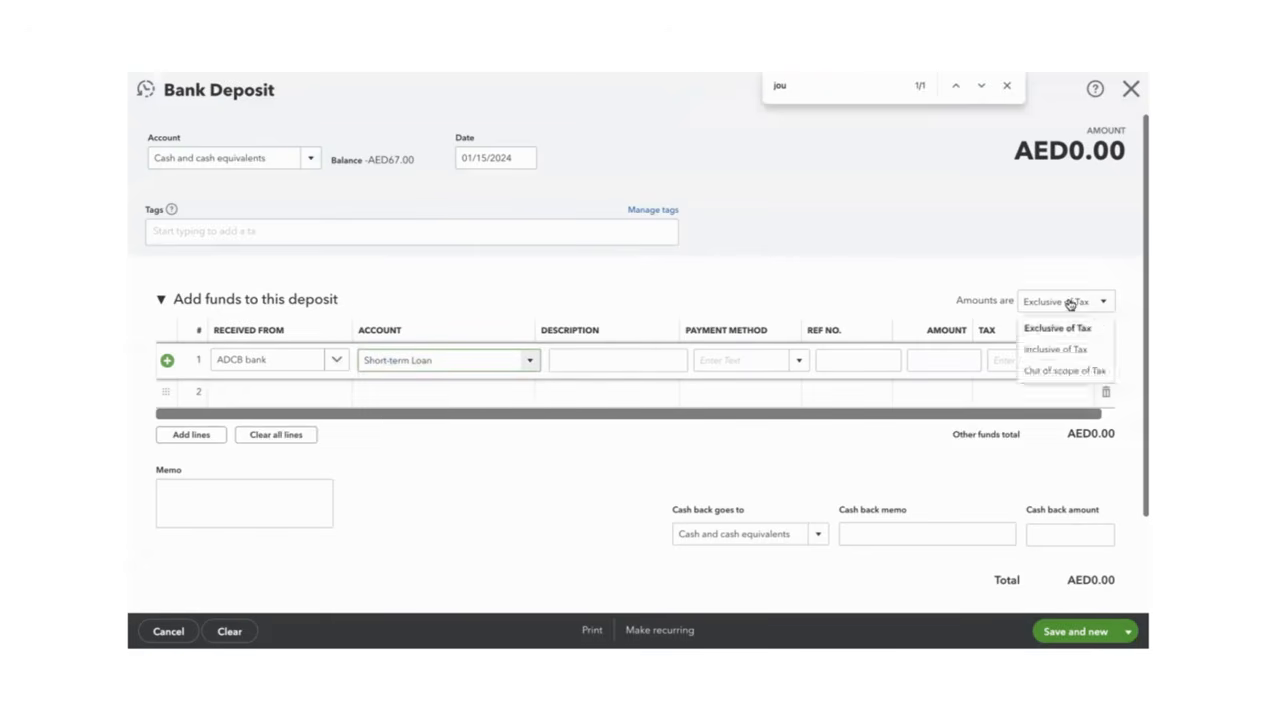
pyautogui.click(1052, 372)
pyautogui.click(1043, 362)
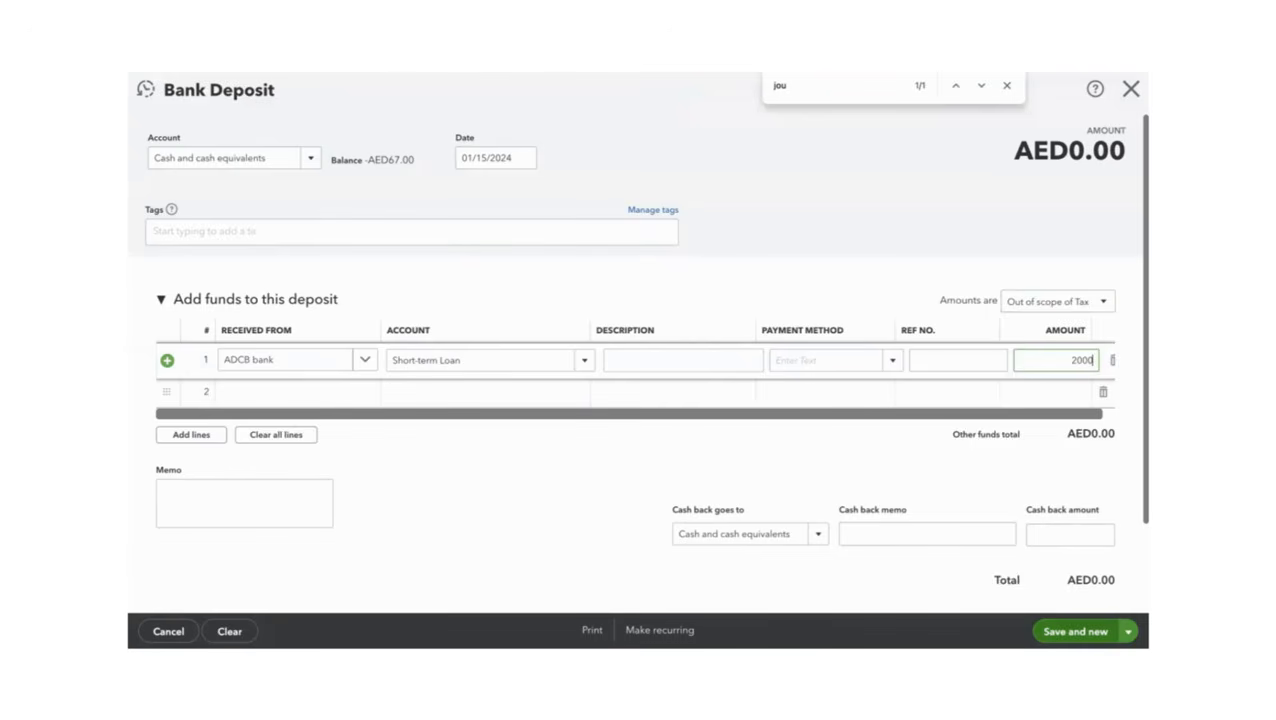
pyautogui.press('Return')
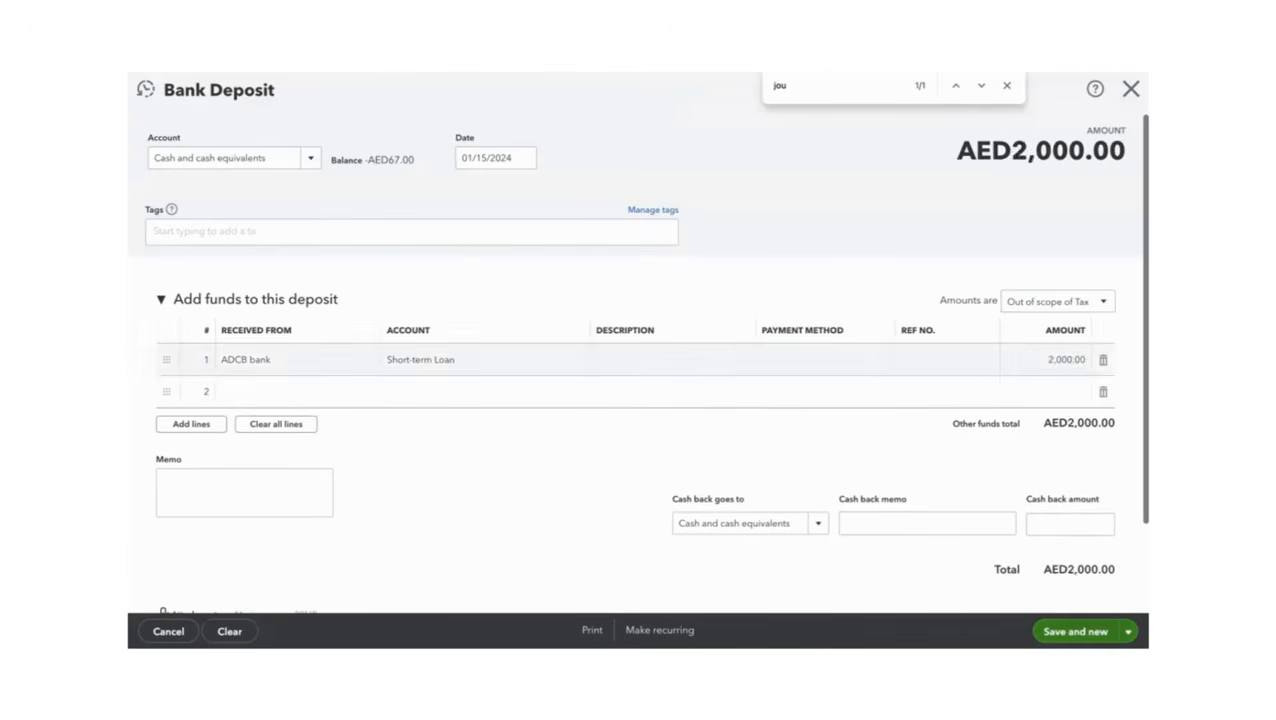
pyautogui.click(1075, 631)
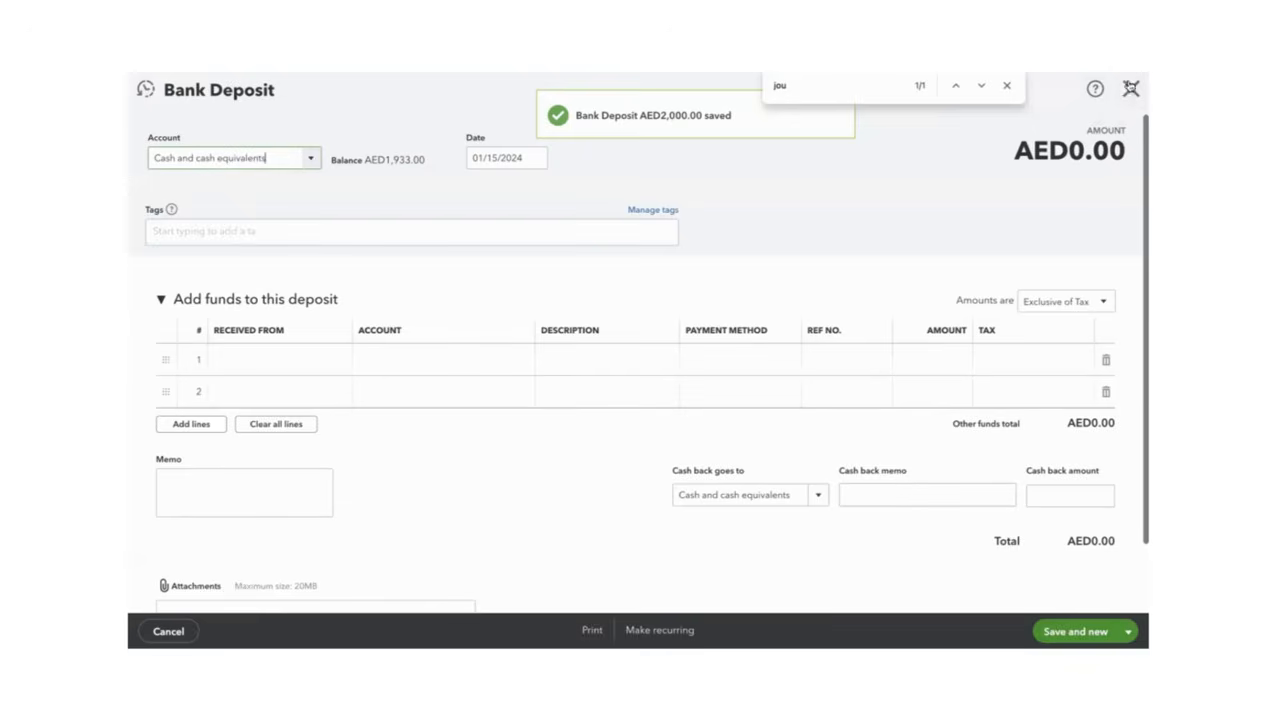
pyautogui.click(1131, 92)
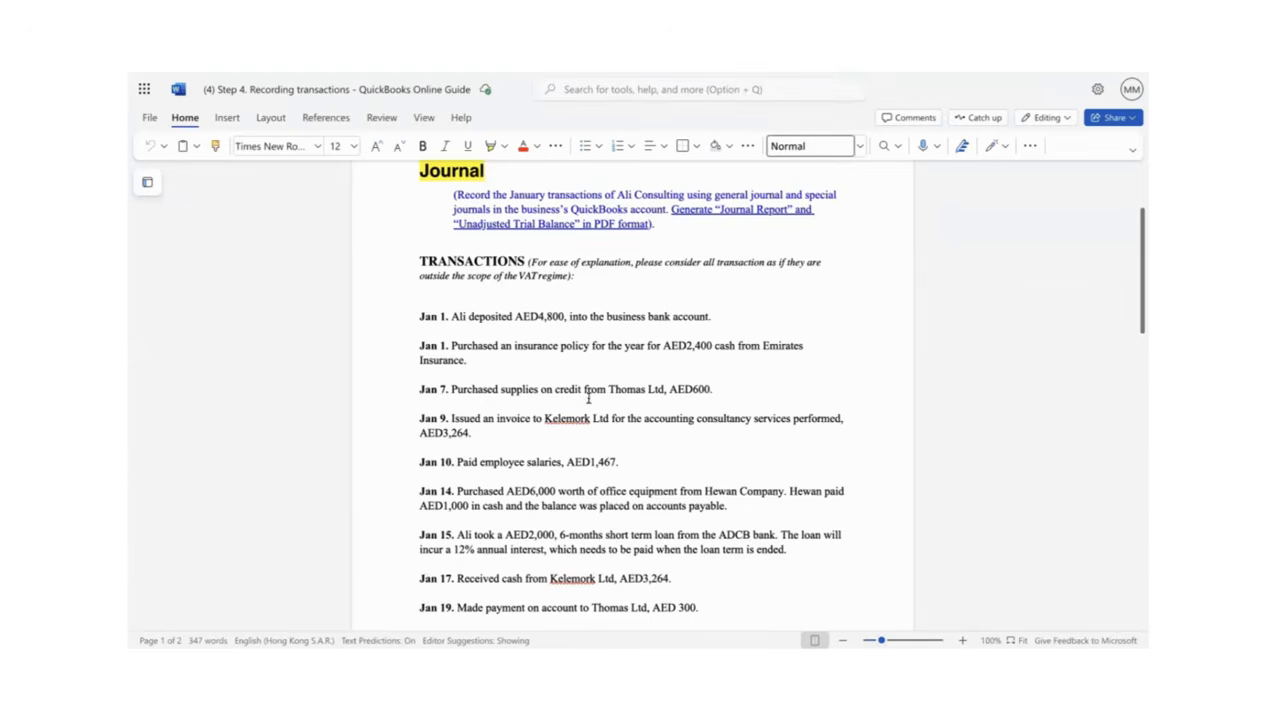
# Check the Jan 9 Kelemork Ltd invoice against the Jan 17 cash receipt in the Word transaction list.
pyautogui.moveTo(474, 433); pyautogui.dragTo(445, 434)
pyautogui.click(597, 429)
pyautogui.moveTo(601, 418); pyautogui.dragTo(549, 420)
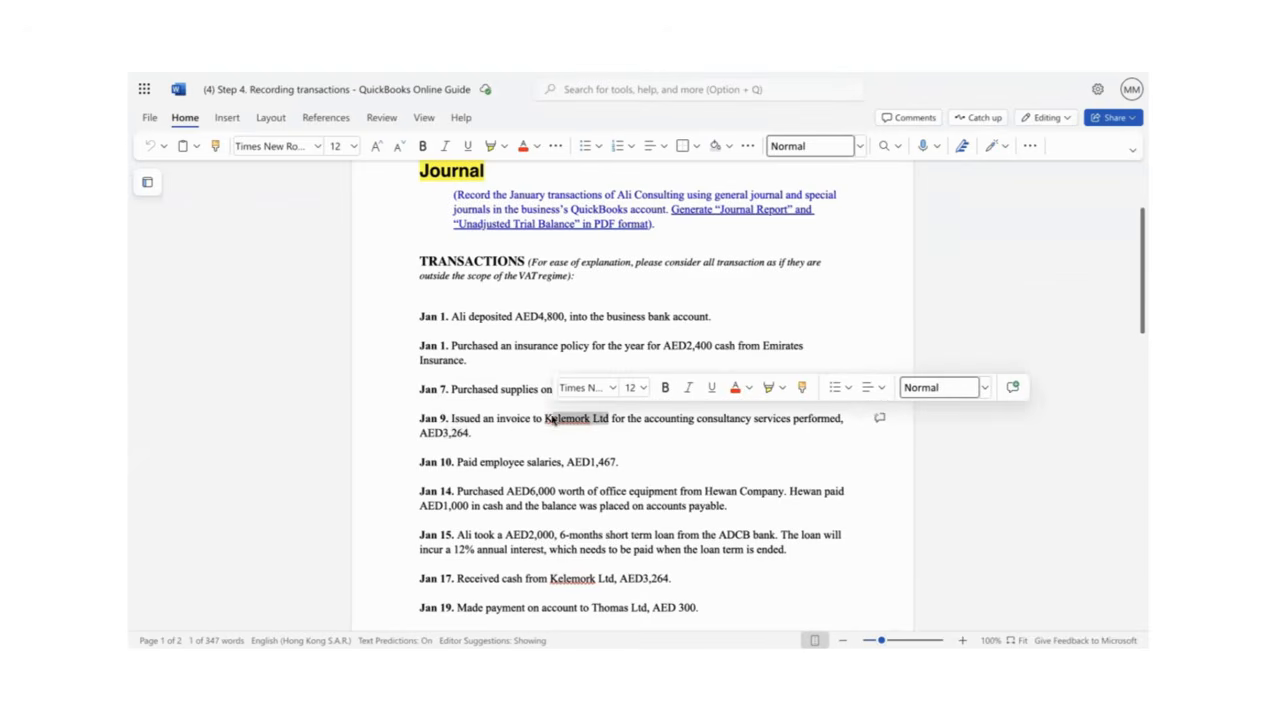
pyautogui.click(620, 567)
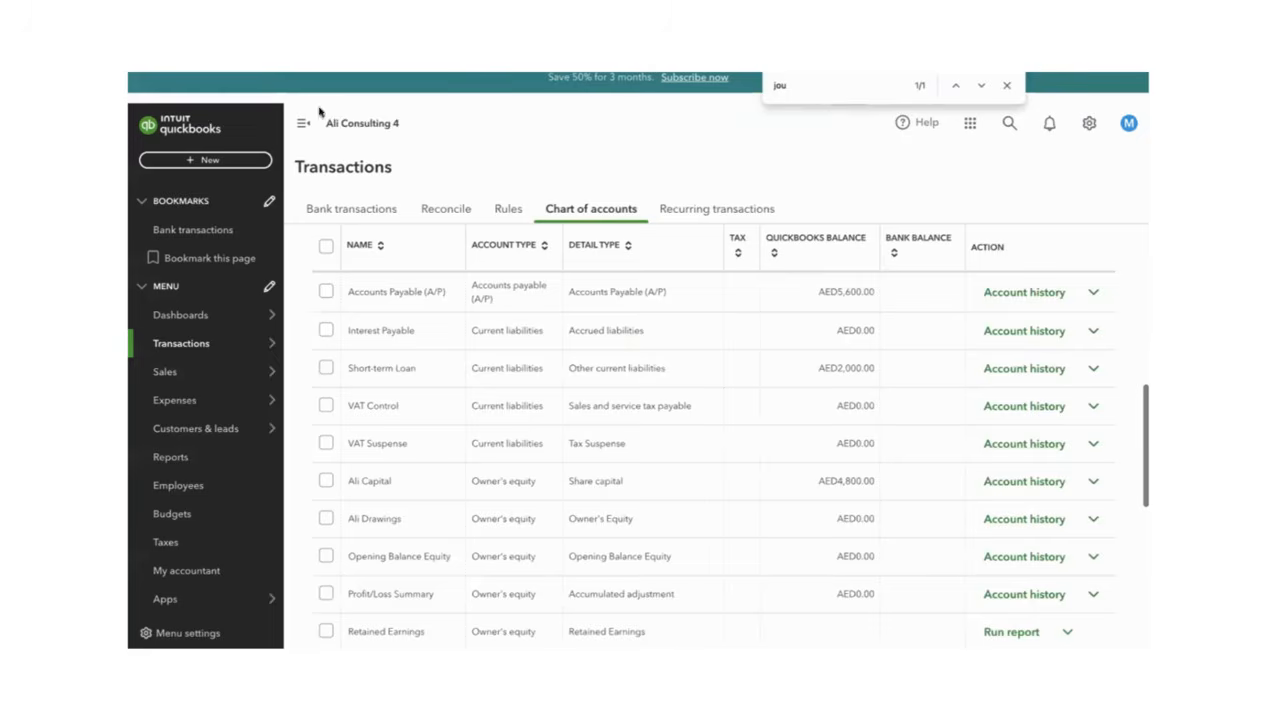
# In QuickBooks, record a payment received from Kelemork Ltd dated 01/17/2024, apply 3,264 to its outstanding invoice, and save and close.
pyautogui.click(229, 162)
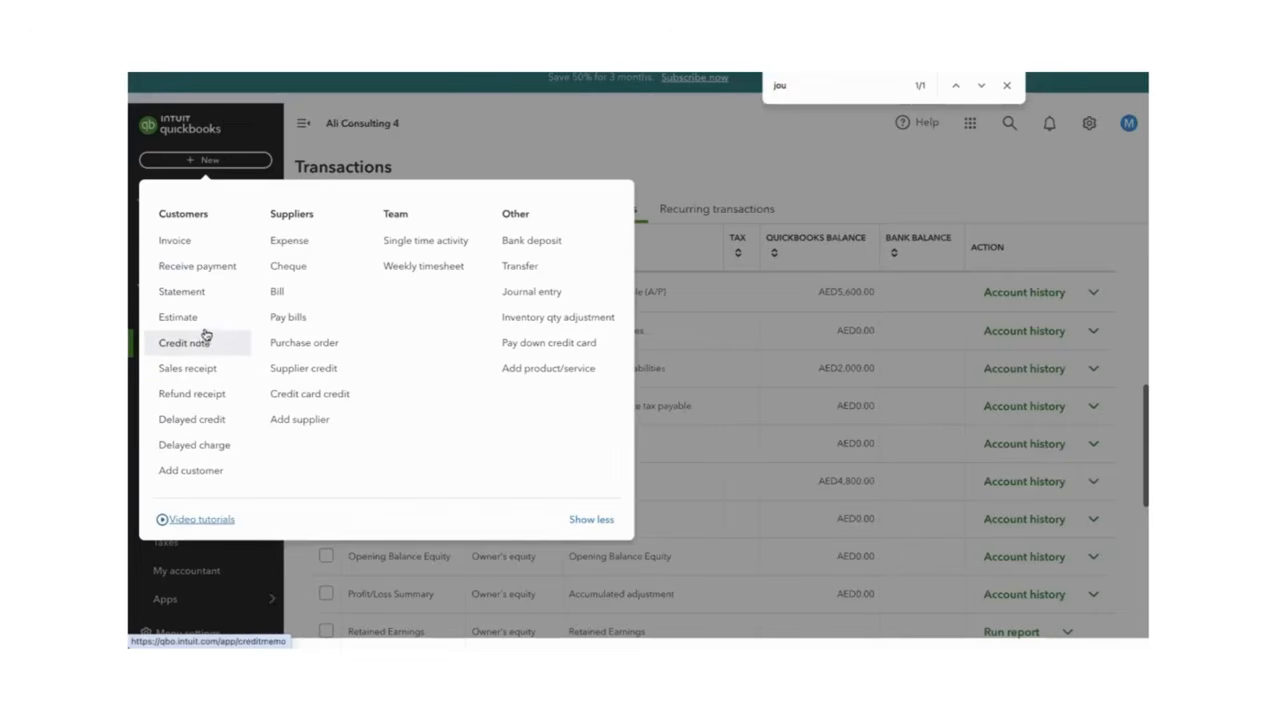
pyautogui.click(207, 268)
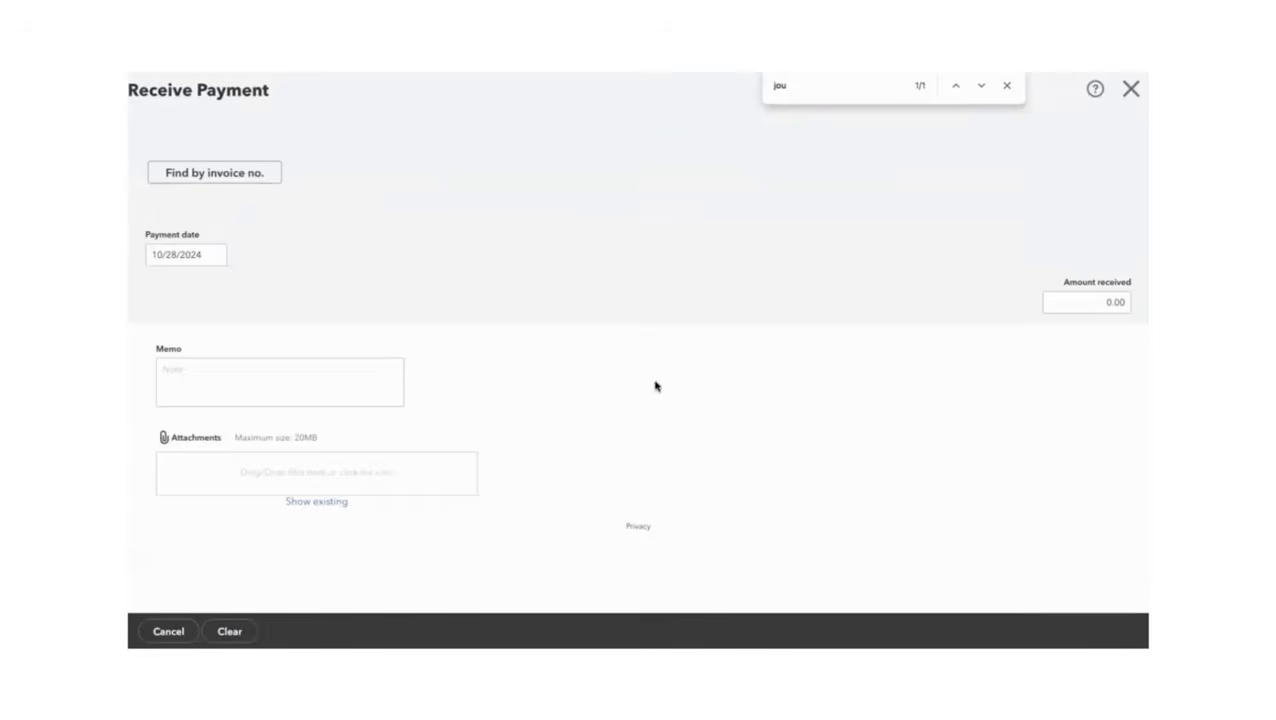
pyautogui.click(306, 158)
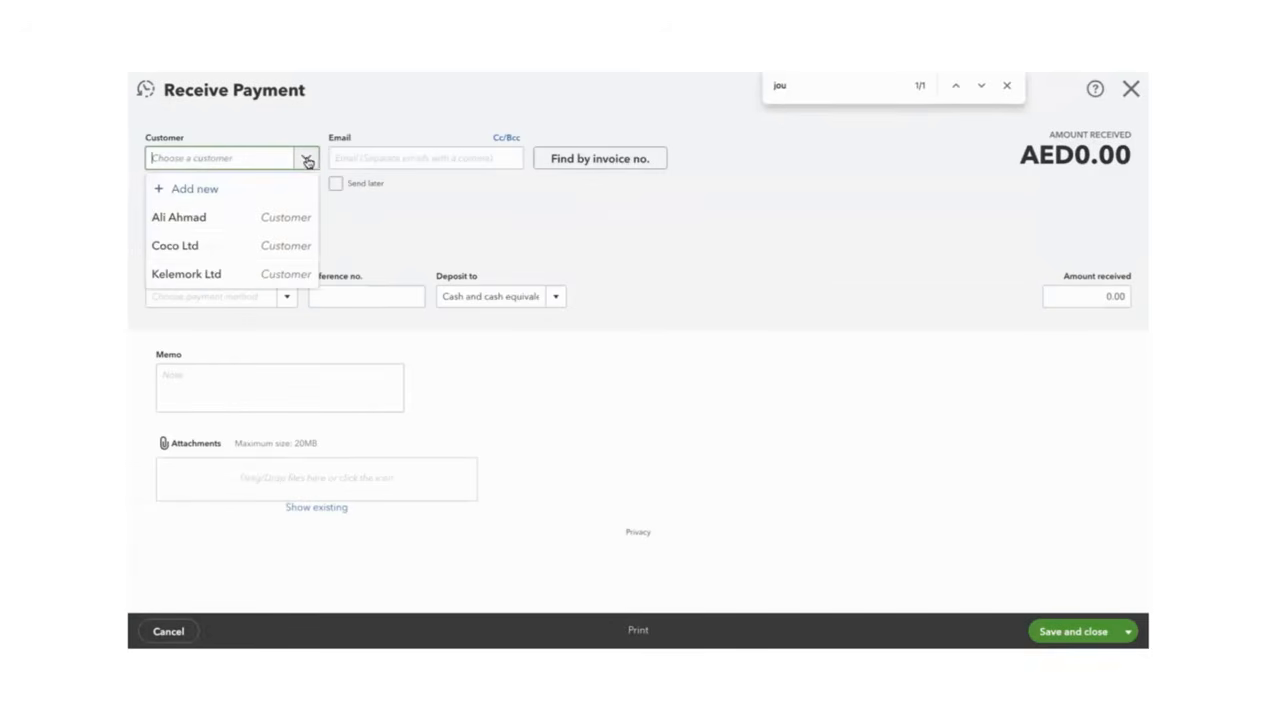
pyautogui.click(205, 273)
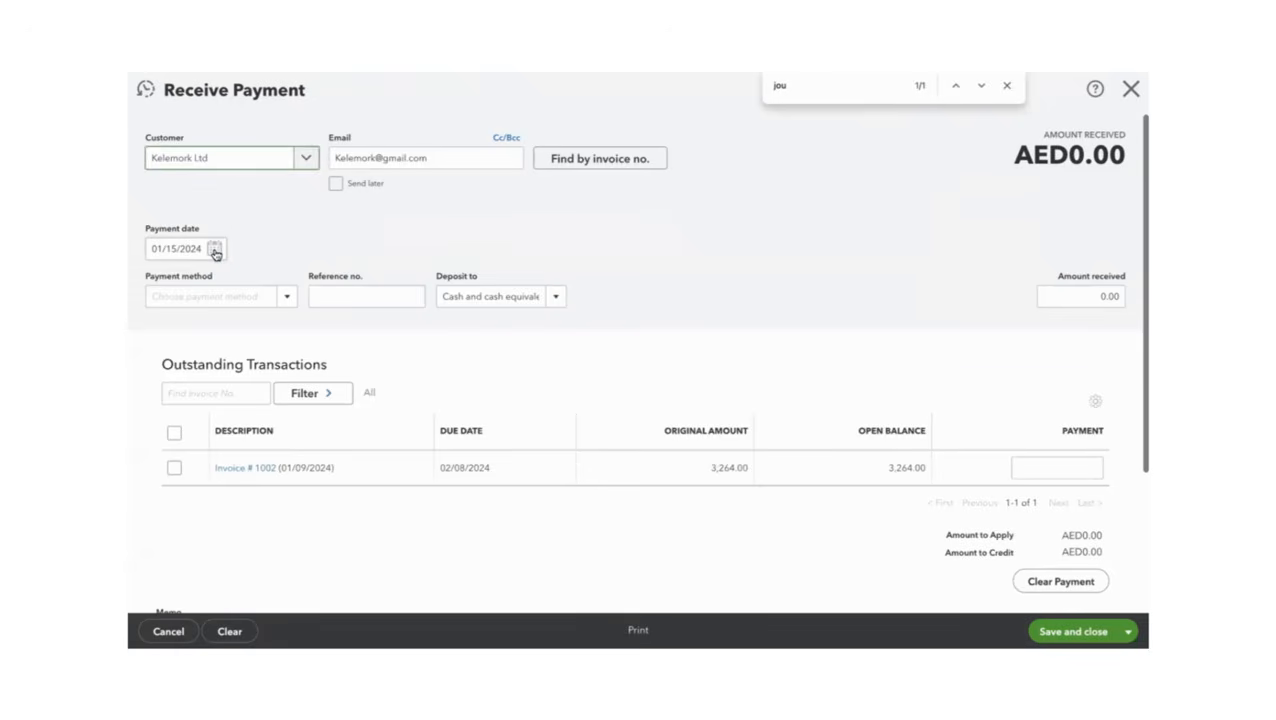
pyautogui.click(215, 250)
pyautogui.click(243, 365)
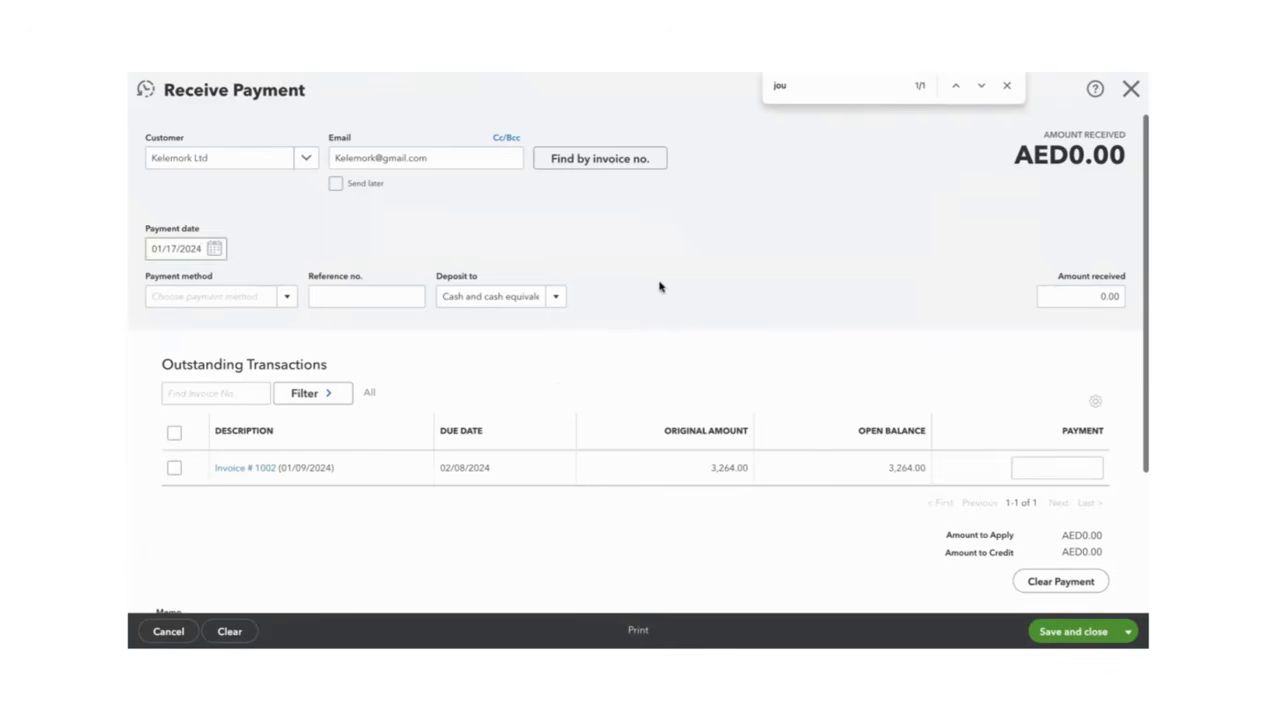
pyautogui.click(1060, 468)
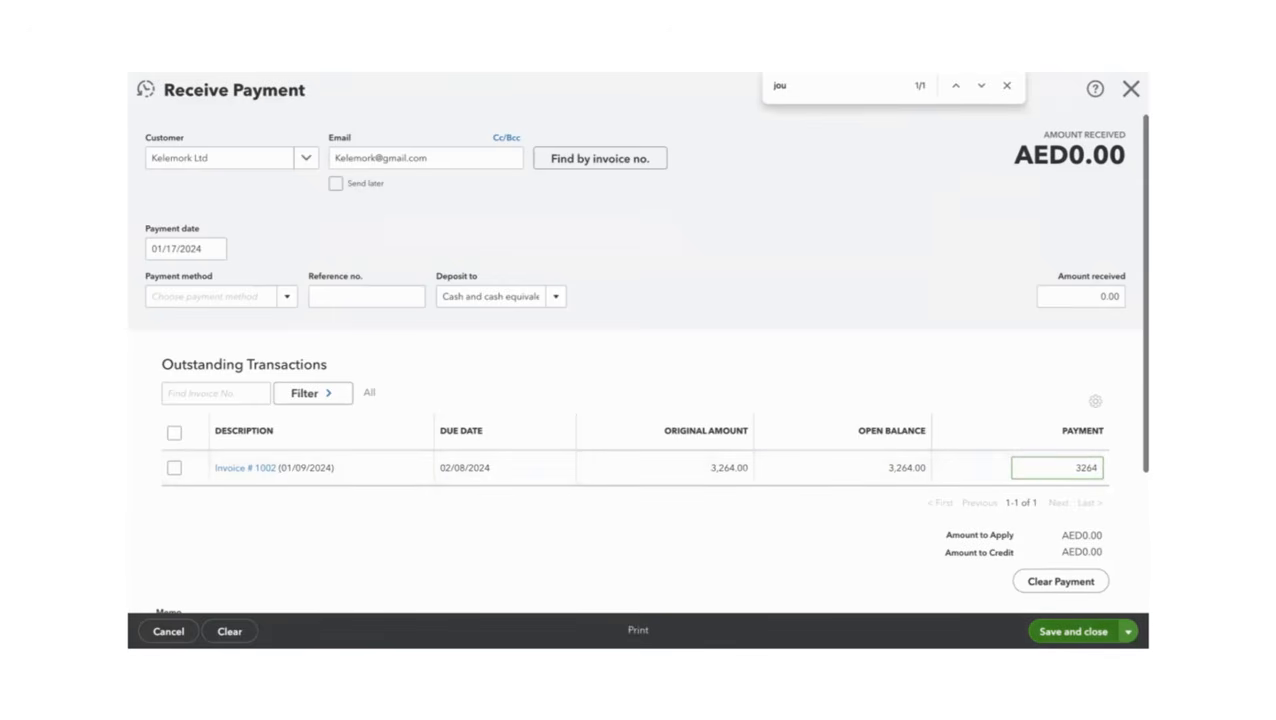
pyautogui.click(1073, 631)
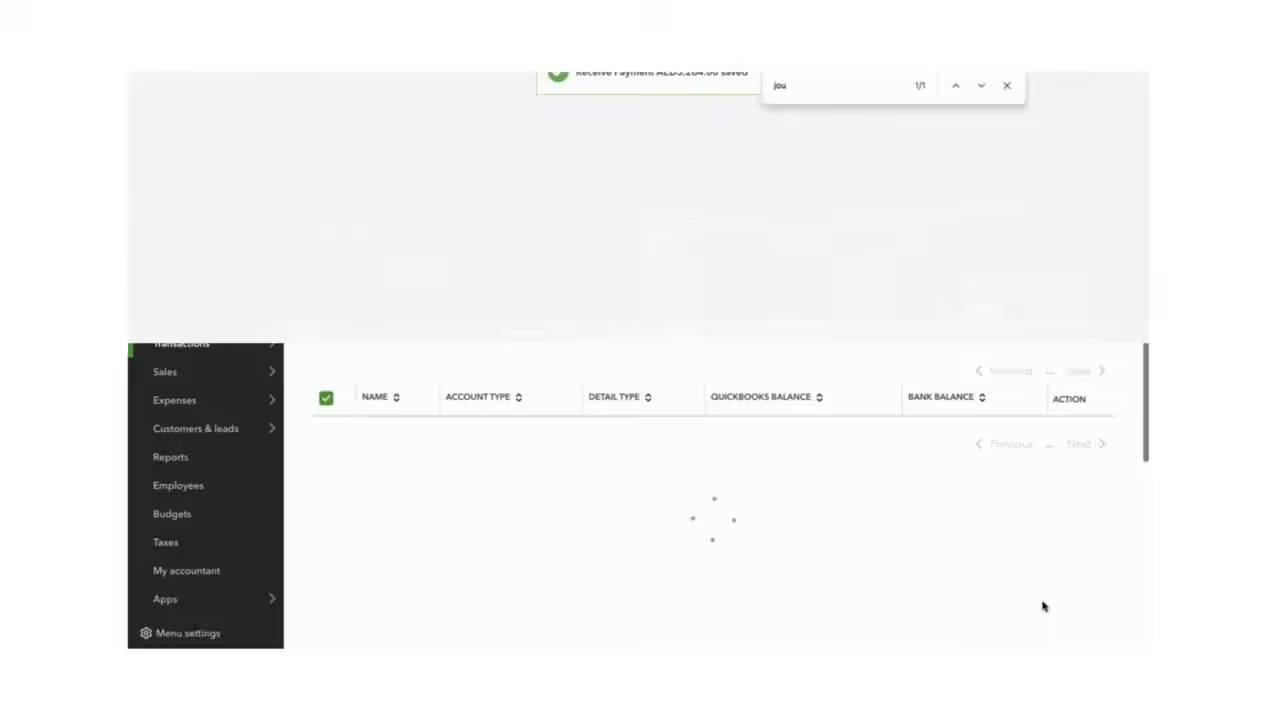
# Switch to Word and compare the Jan 7 credit purchase from Thomas Ltd with the Jan 19 payment on account.
pyautogui.hotkey('ctrl', 'Tab')
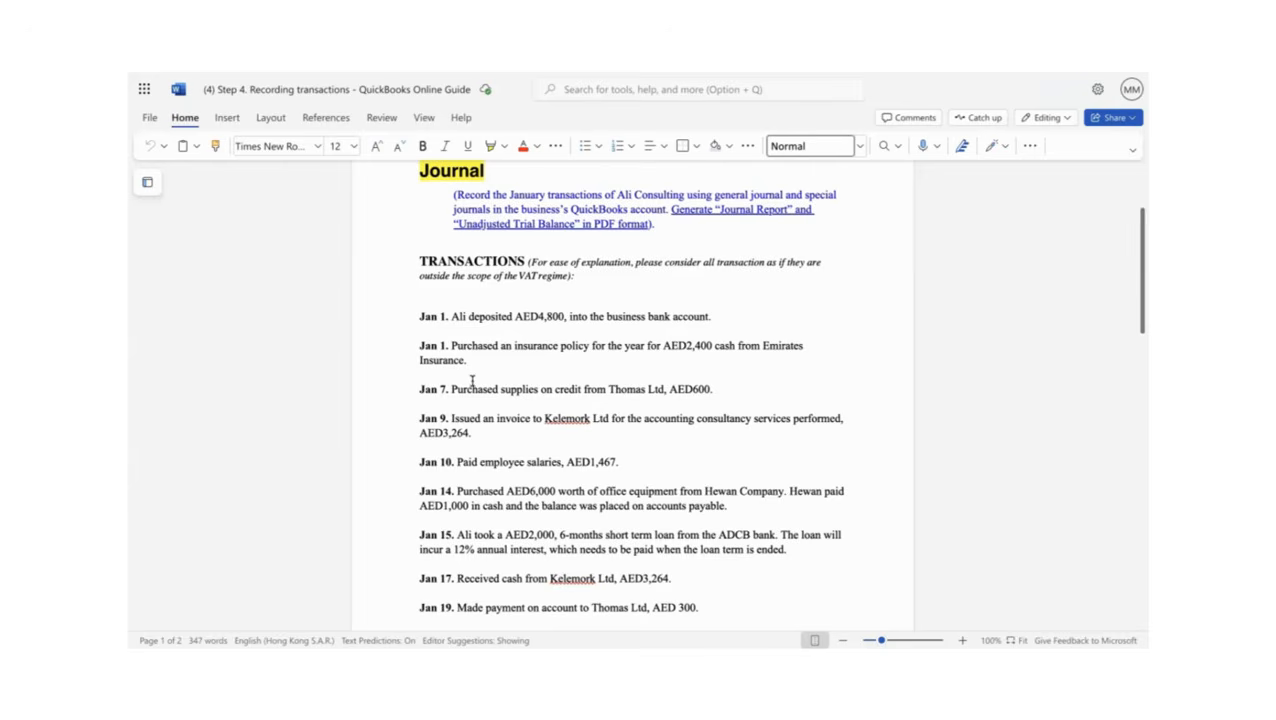
pyautogui.moveTo(713, 389); pyautogui.dragTo(641, 389)
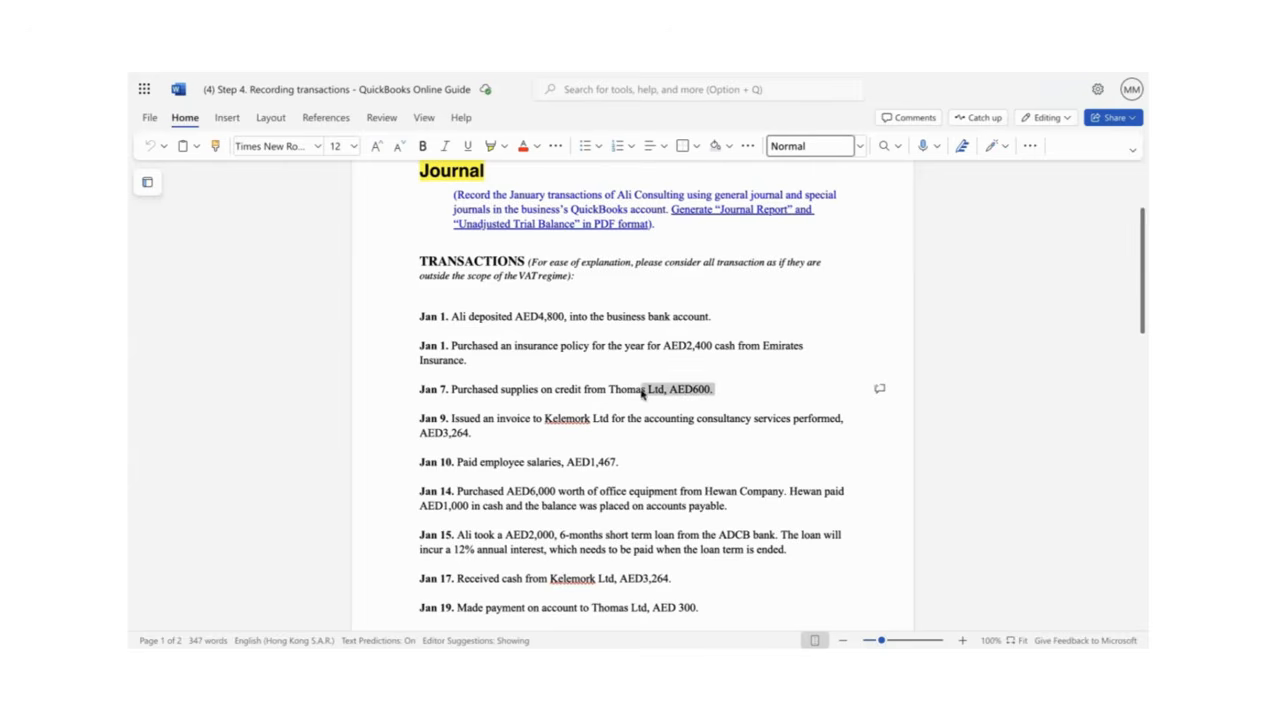
pyautogui.doubleClick(697, 390)
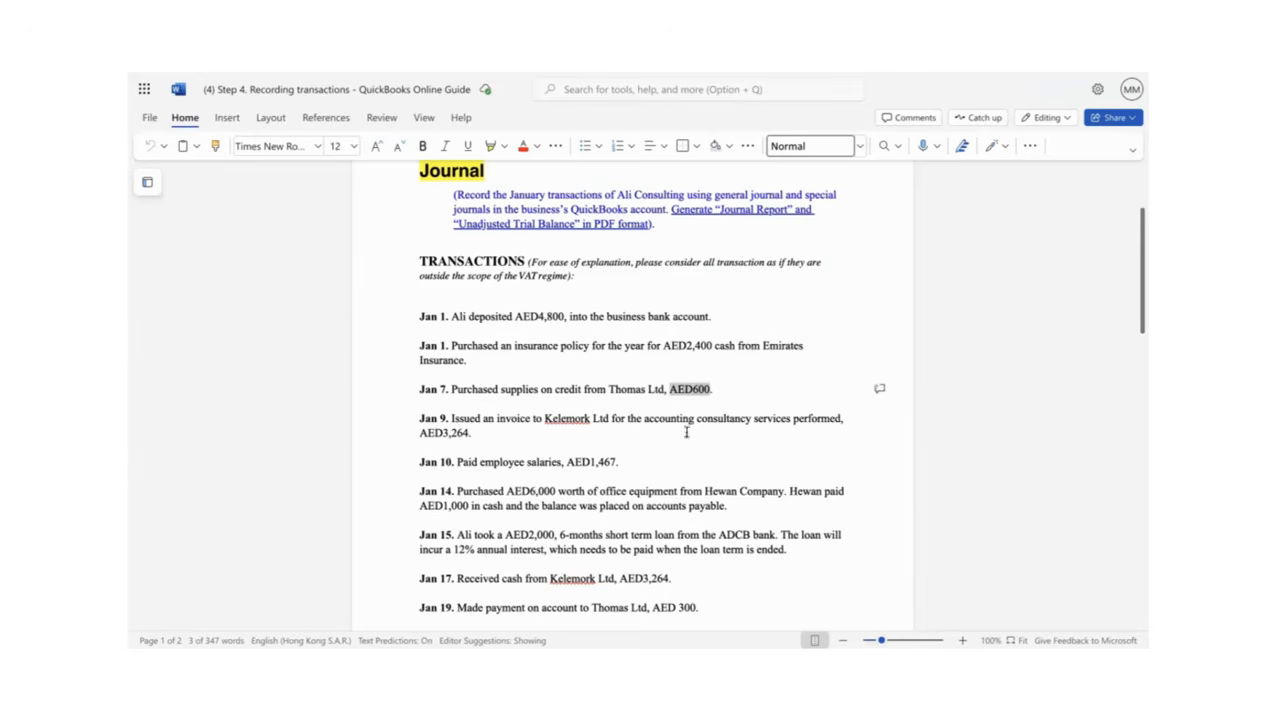
pyautogui.click(689, 606)
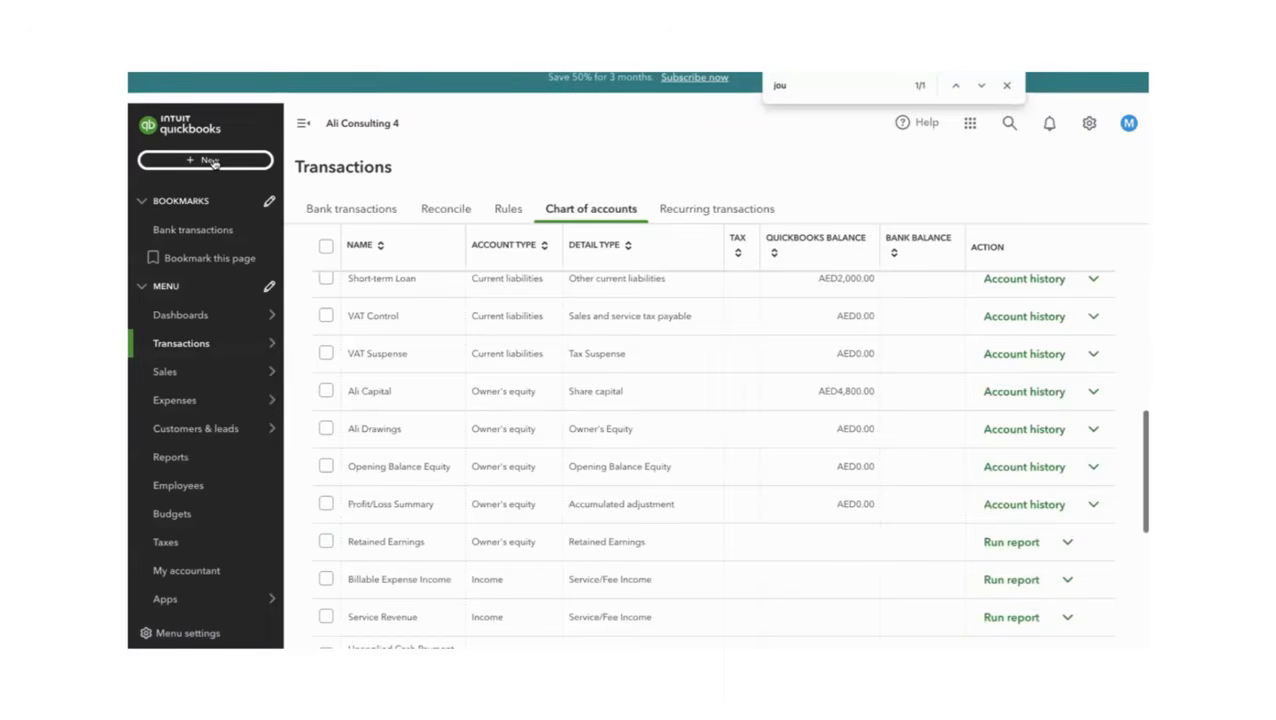
# Return to QuickBooks, open Pay Bills and enter a 300 payment against the Thomas Ltd bill.
pyautogui.click(208, 161)
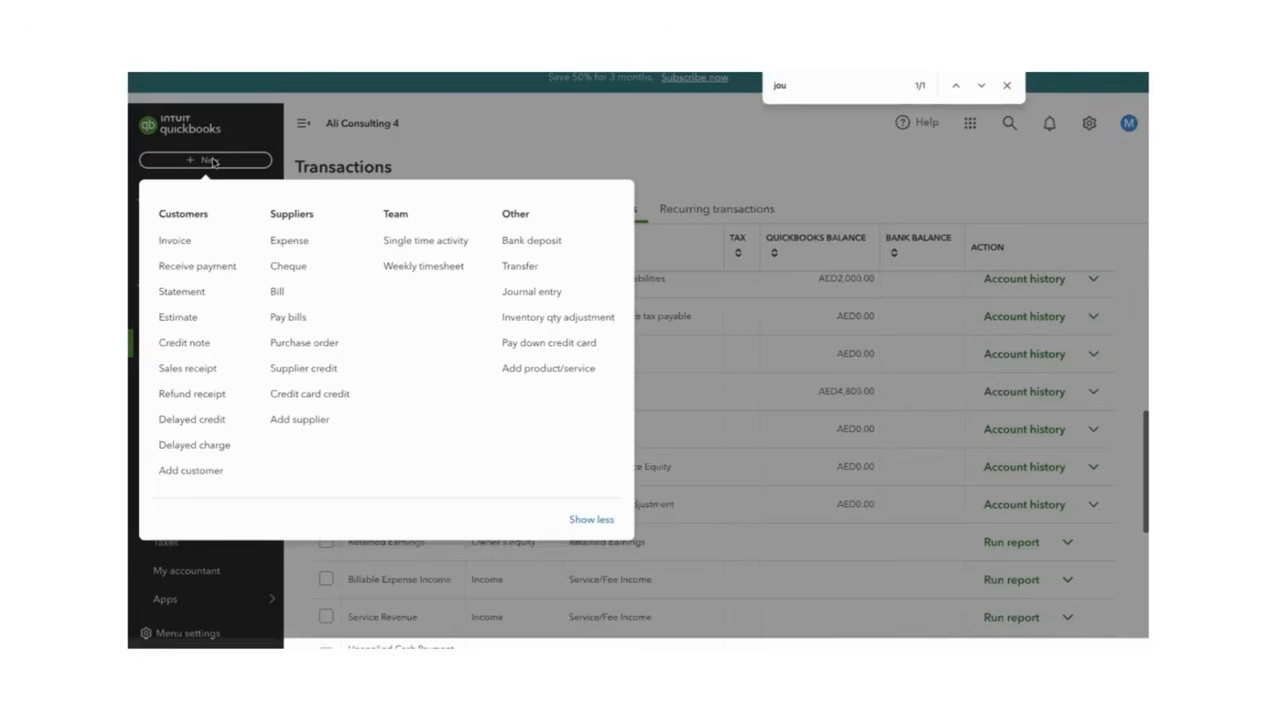
pyautogui.click(288, 317)
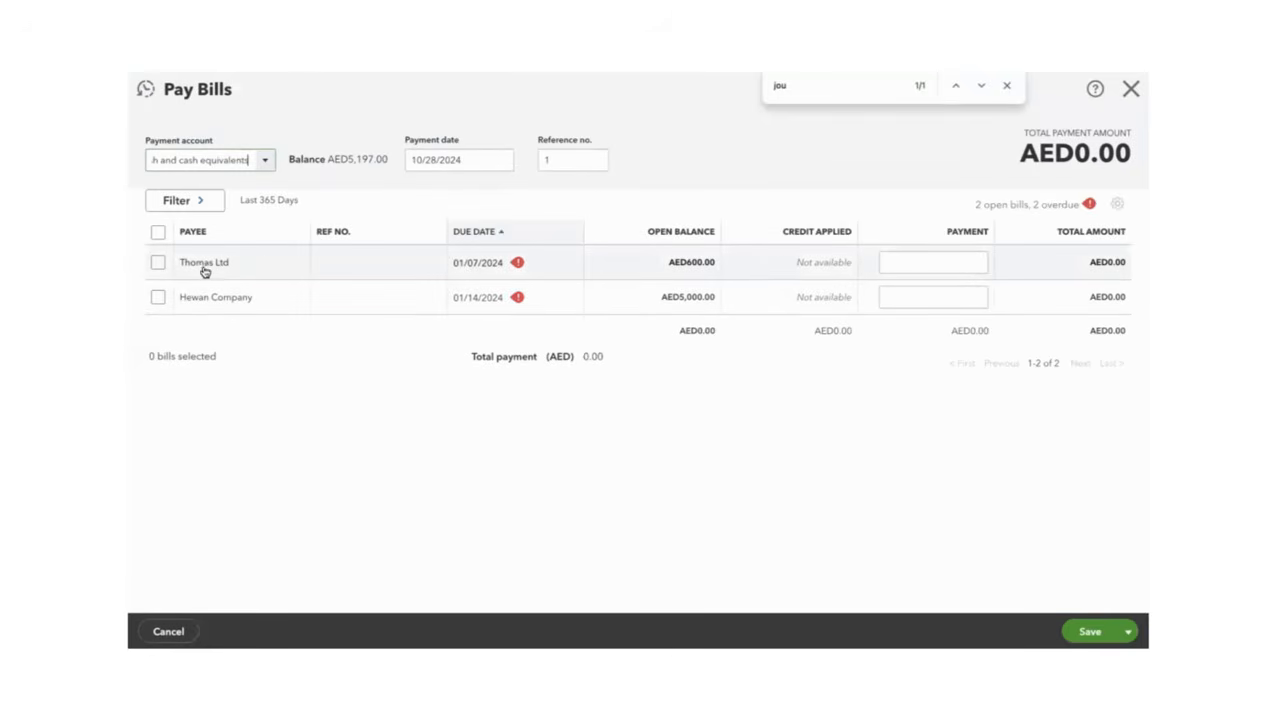
pyautogui.click(933, 262)
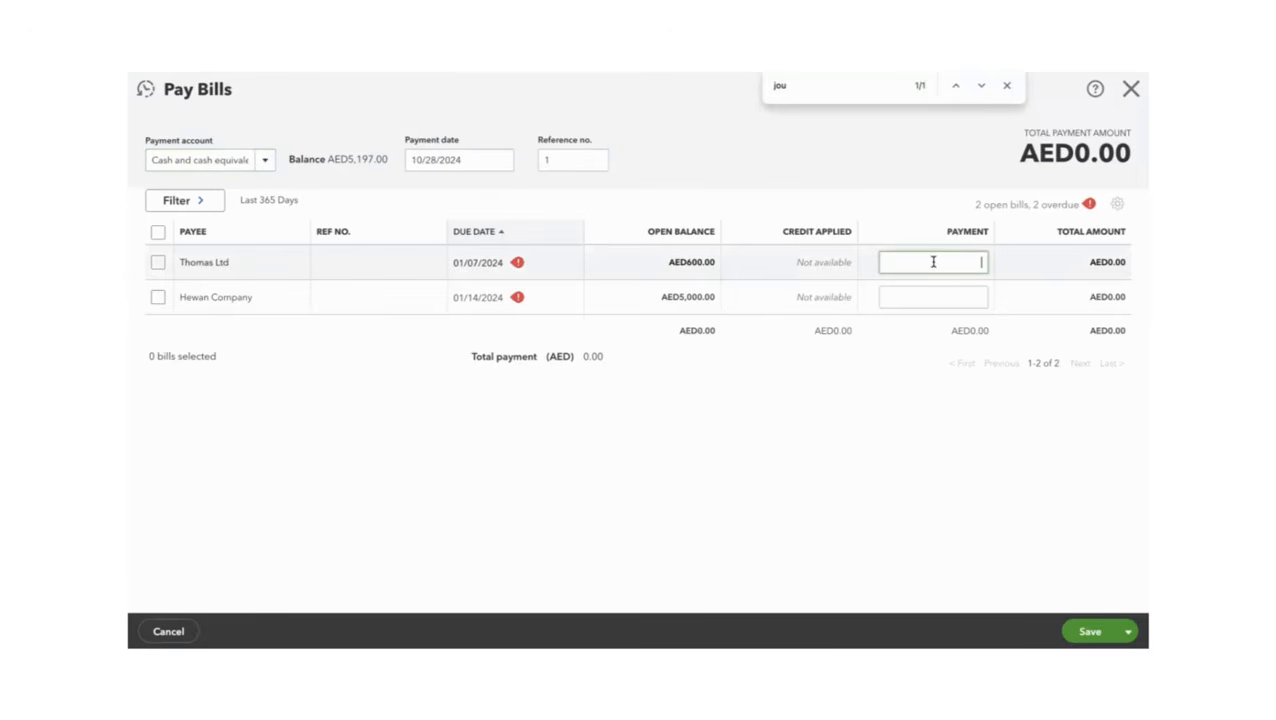
pyautogui.write('30')
# Set the bill payment date to 01/19/2024.
pyautogui.click(503, 165)
pyautogui.click(424, 200)
pyautogui.click(424, 200)
pyautogui.click(424, 200)
pyautogui.click(424, 200)
pyautogui.click(424, 200)
pyautogui.click(424, 200)
pyautogui.click(424, 200)
pyautogui.click(424, 200)
pyautogui.click(424, 200)
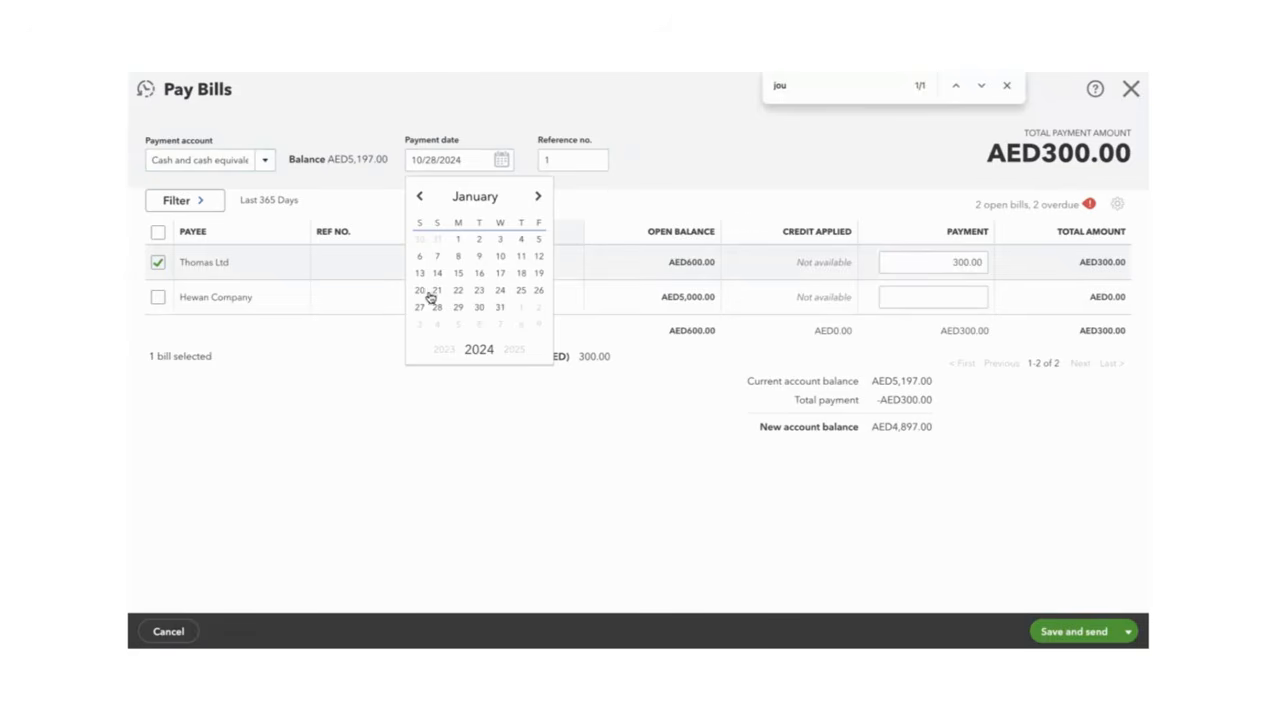
pyautogui.click(539, 258)
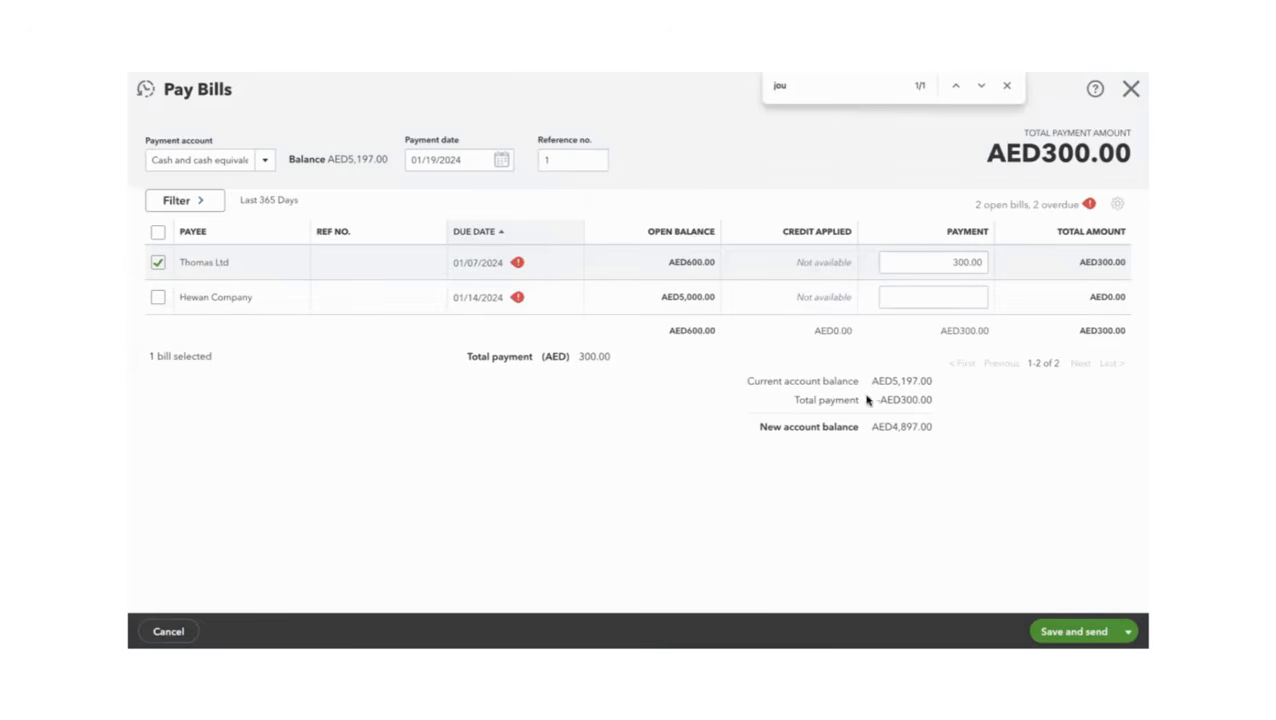
pyautogui.click(460, 160)
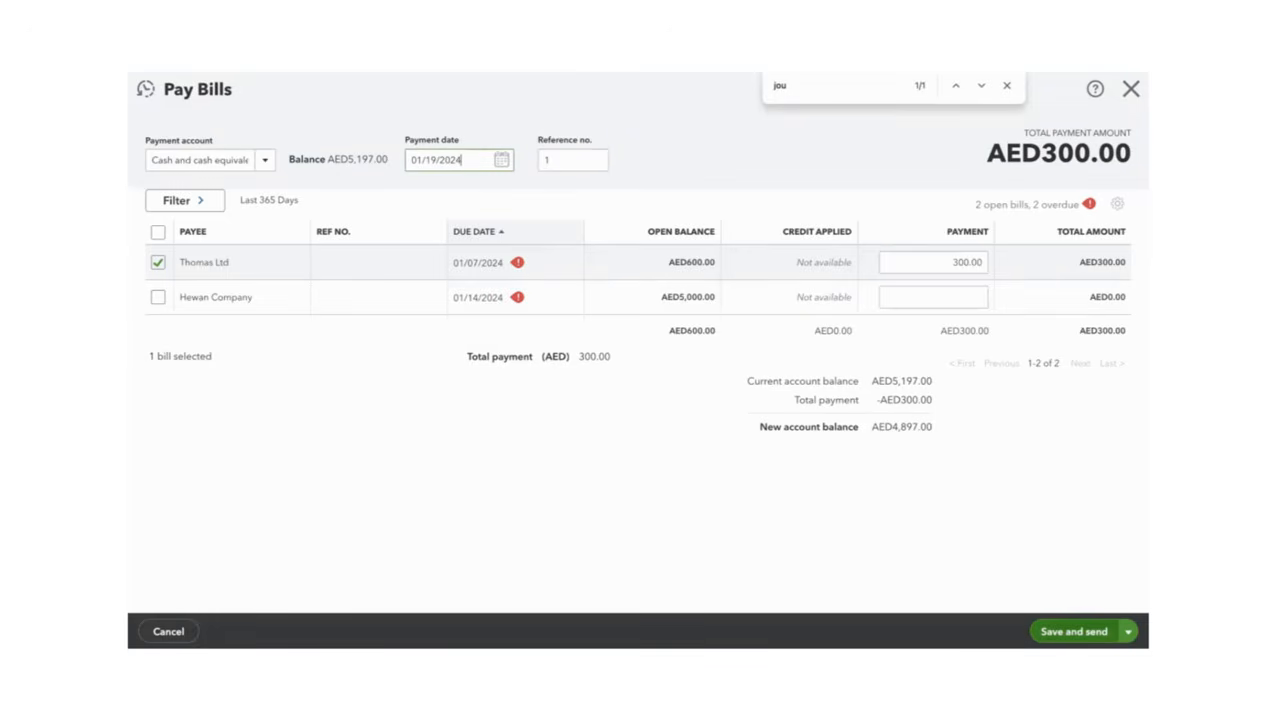
# Save the Thomas Ltd bill payment, send the remittance advice email, and close Pay Bills.
pyautogui.click(1074, 631)
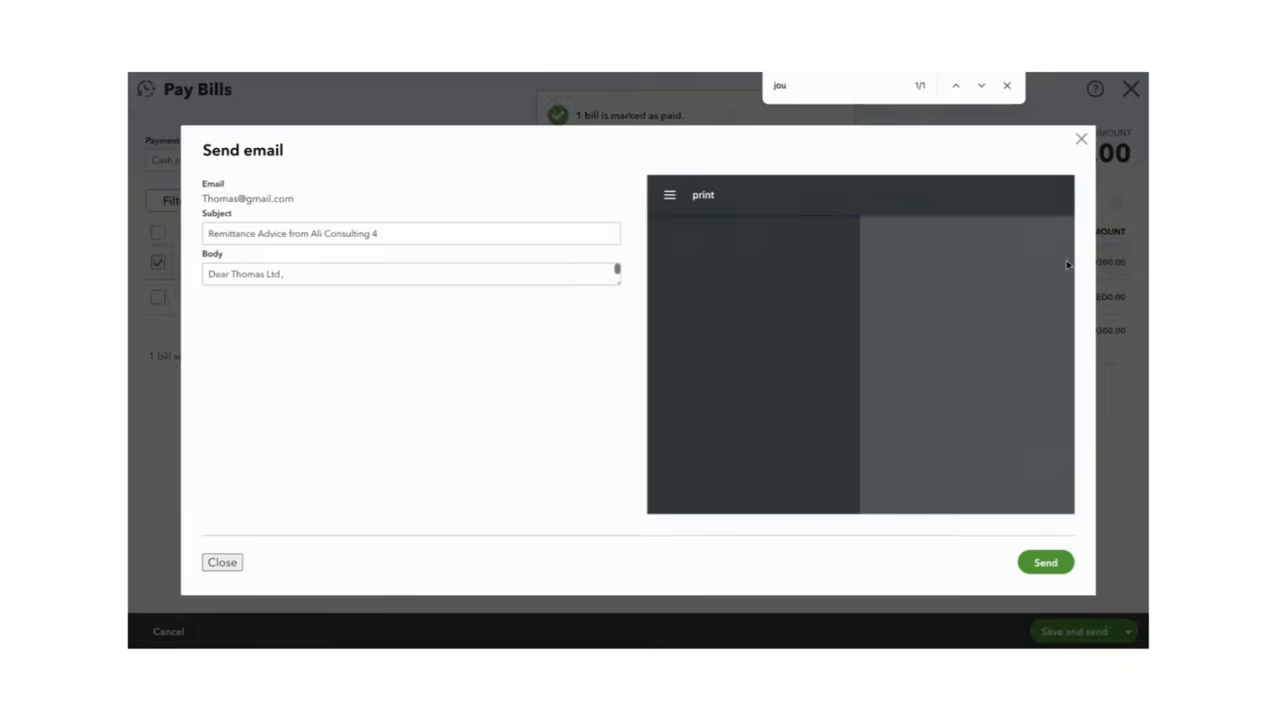
pyautogui.click(1050, 561)
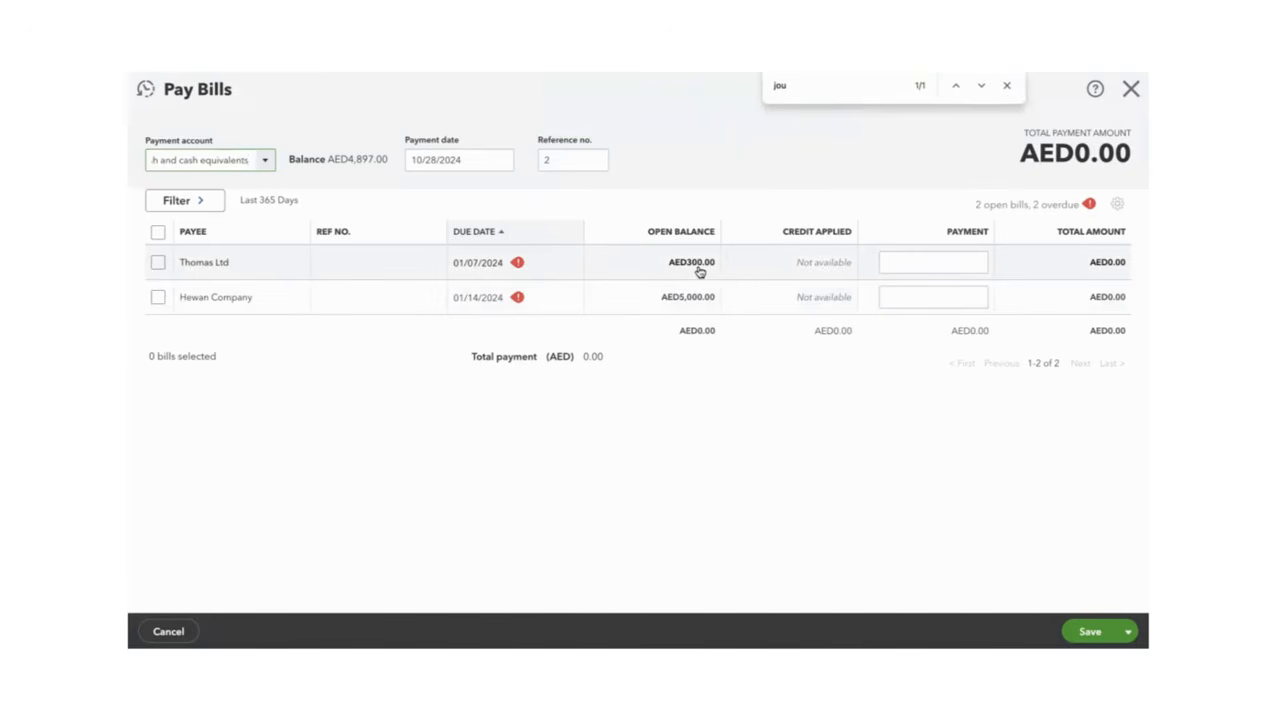
pyautogui.click(1131, 89)
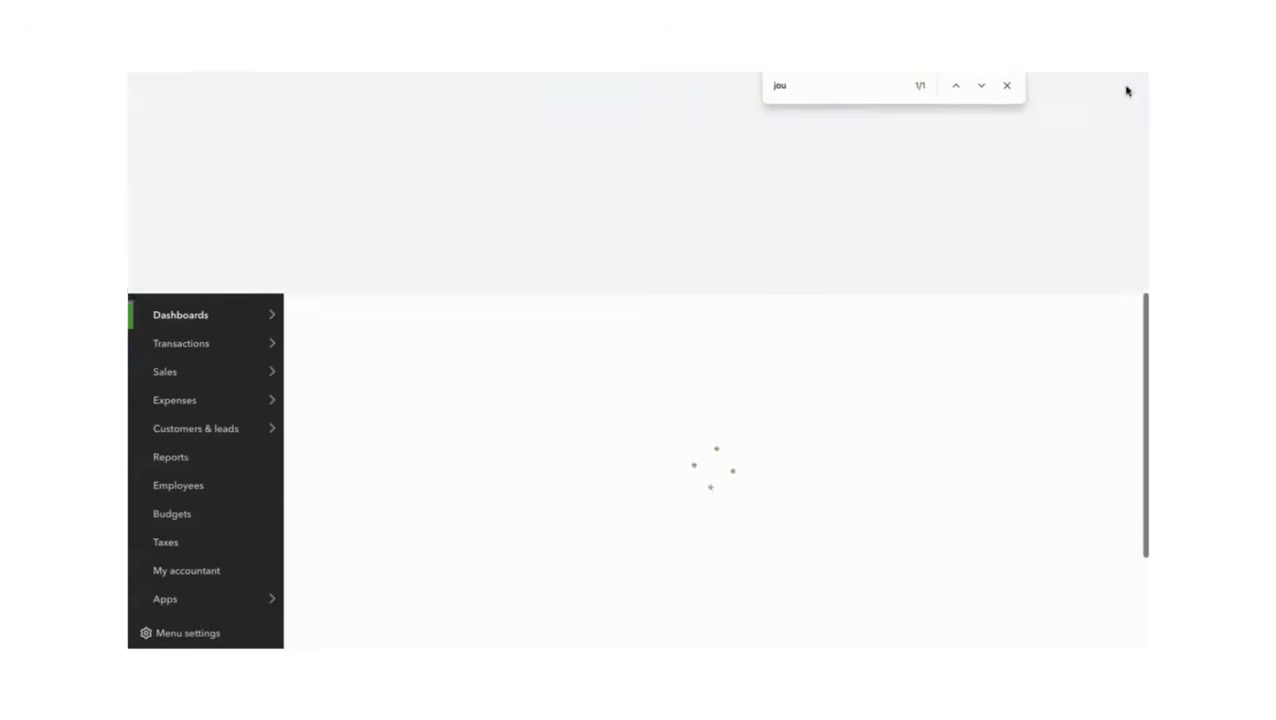
# Switch to Word and read the remaining January transactions from Jan 22 onward.
pyautogui.hotkey('alt', 'Tab')
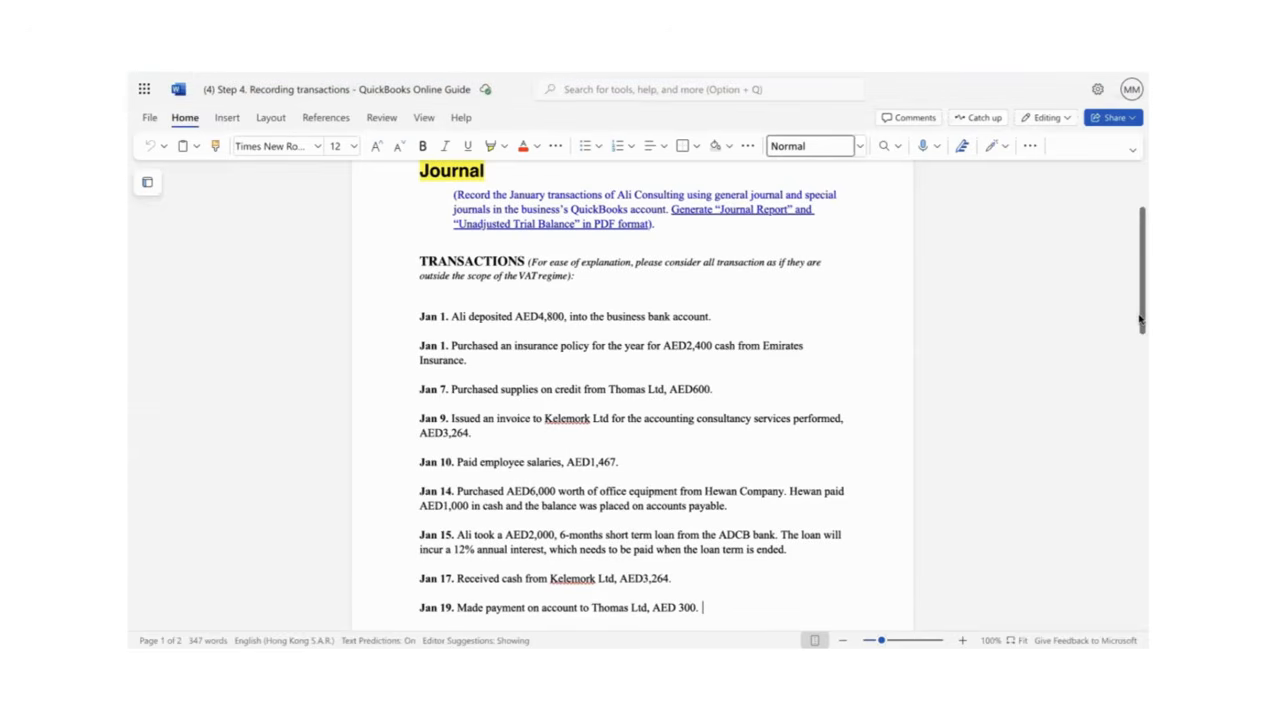
pyautogui.scroll(-3, 558, 510)
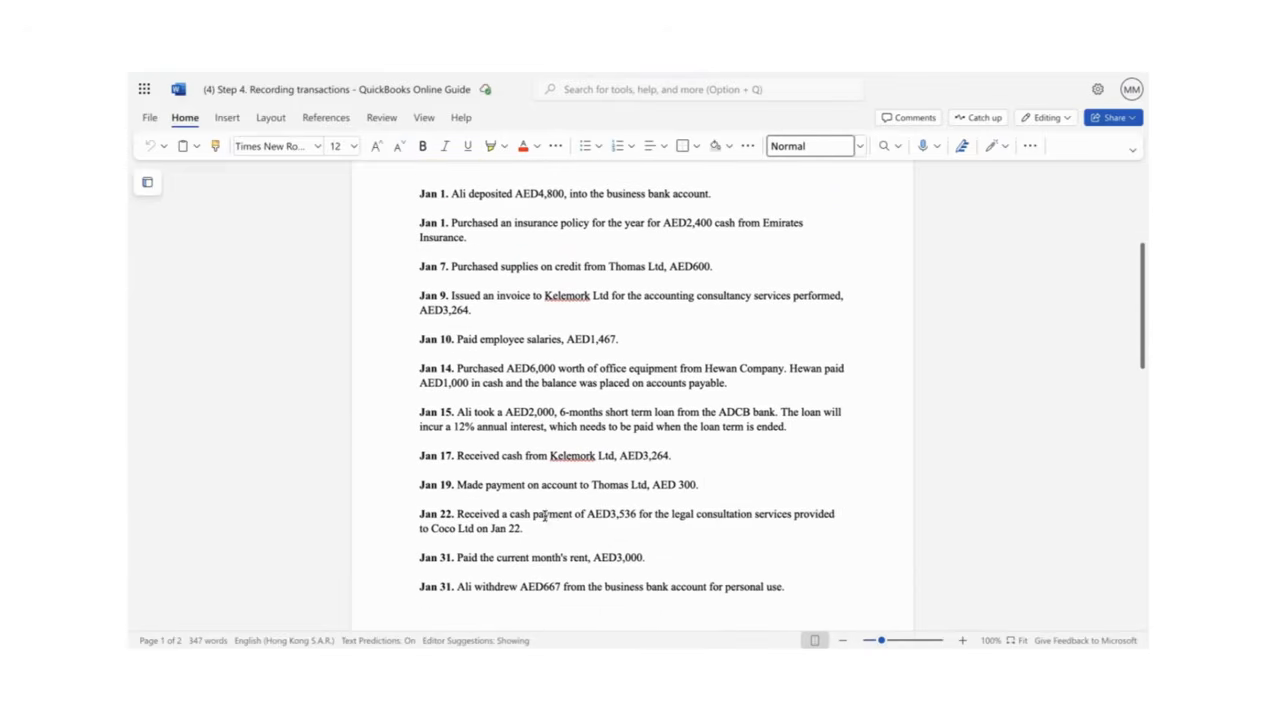
# Read the Jan 22 Coco Ltd cash receipt entry in Word, marking its date and amount.
pyautogui.click(756, 530)
pyautogui.hotkey('shift', 'Left')
pyautogui.hotkey('shift', 'Left')
pyautogui.hotkey('shift', 'Left')
pyautogui.hotkey('shift', 'Left')
pyautogui.hotkey('shift', 'Left')
pyautogui.hotkey('shift', 'Left')
pyautogui.hotkey('shift', 'Left')
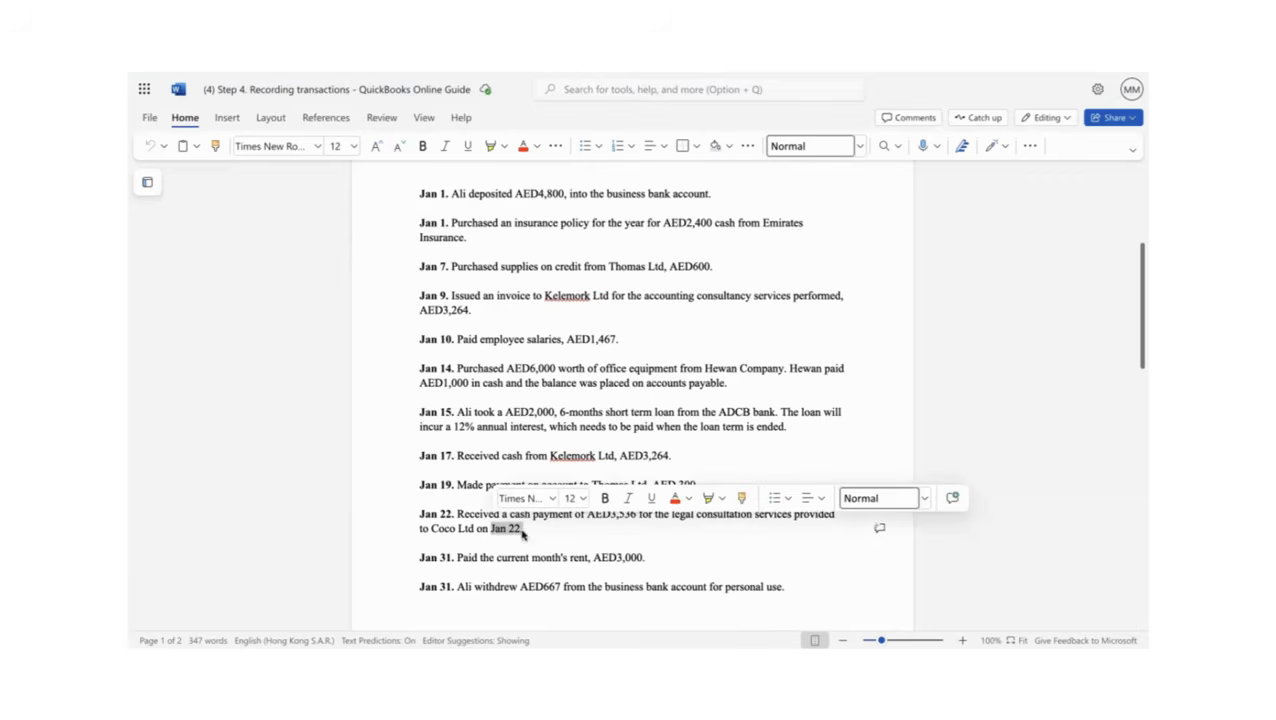
pyautogui.press('Right')
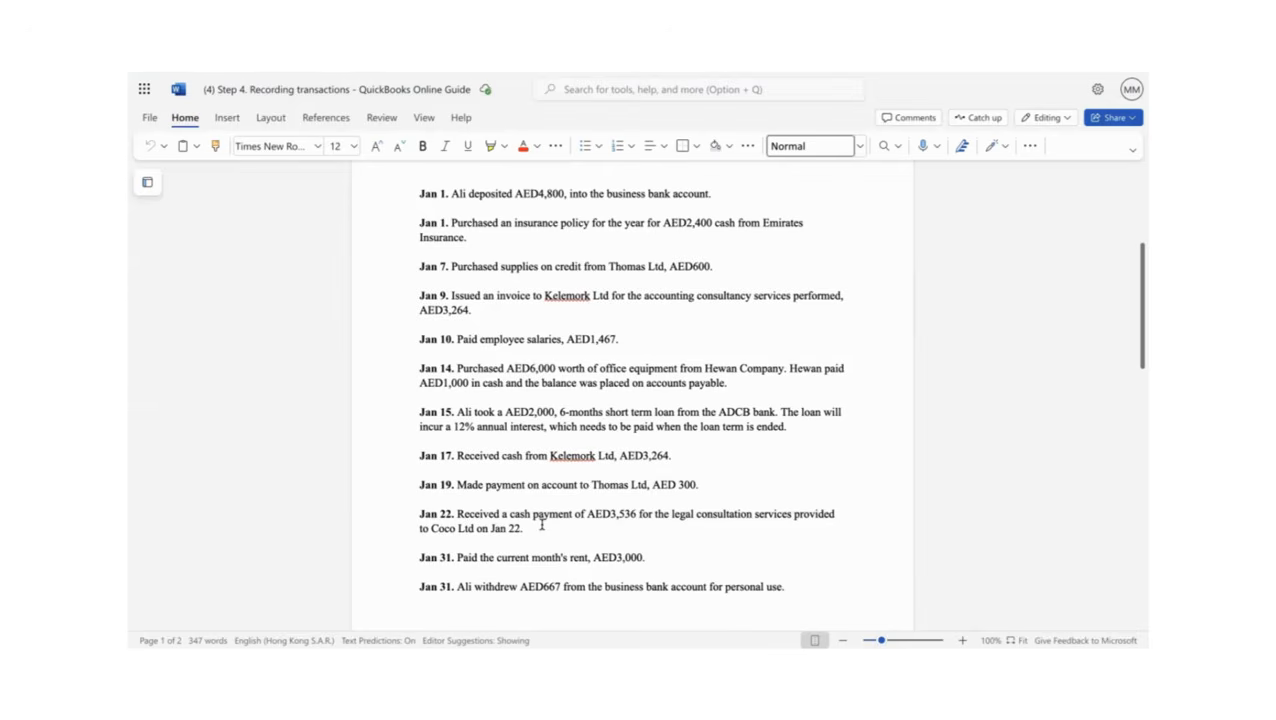
pyautogui.moveTo(634, 509); pyautogui.dragTo(611, 512)
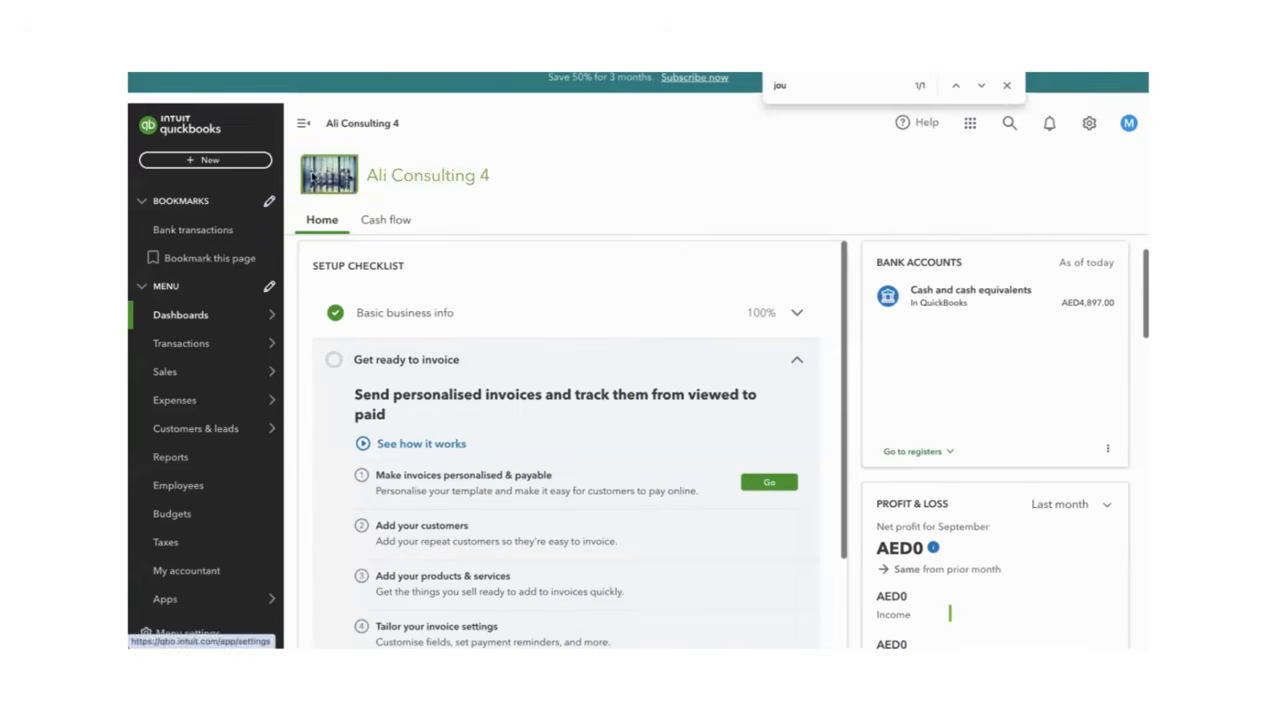
pyautogui.click(214, 162)
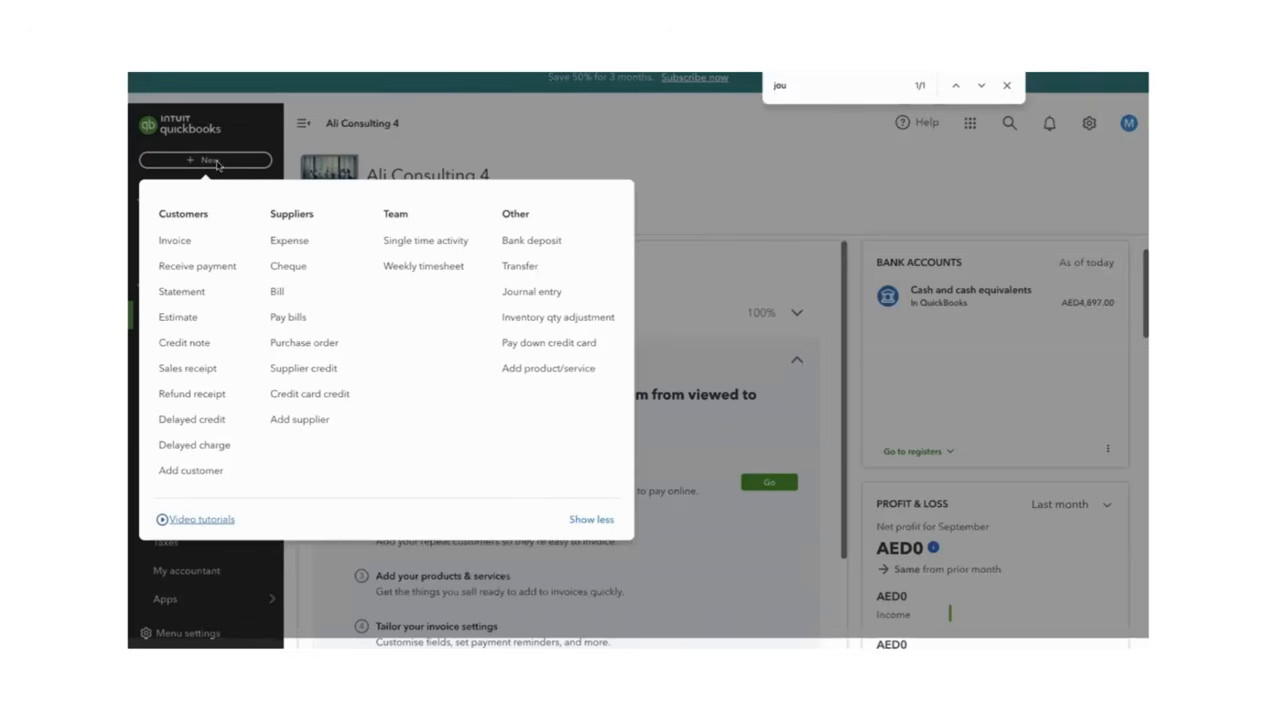
pyautogui.click(190, 369)
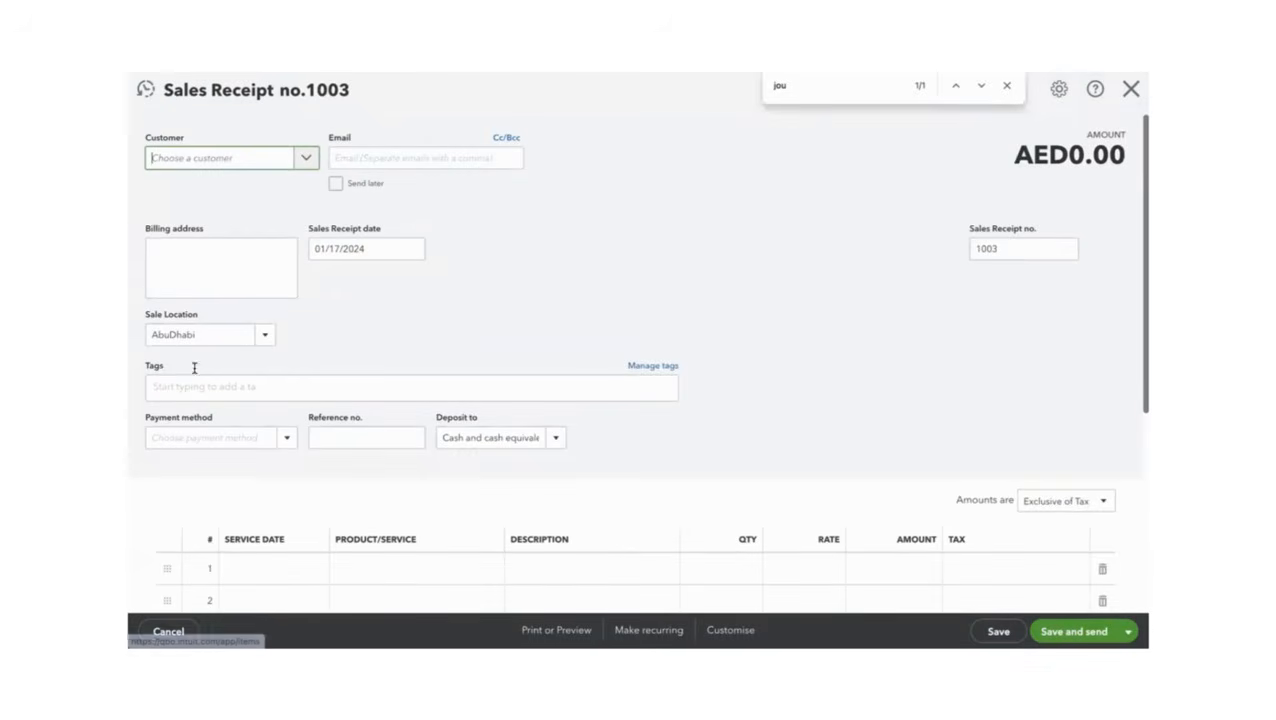
pyautogui.click(1131, 89)
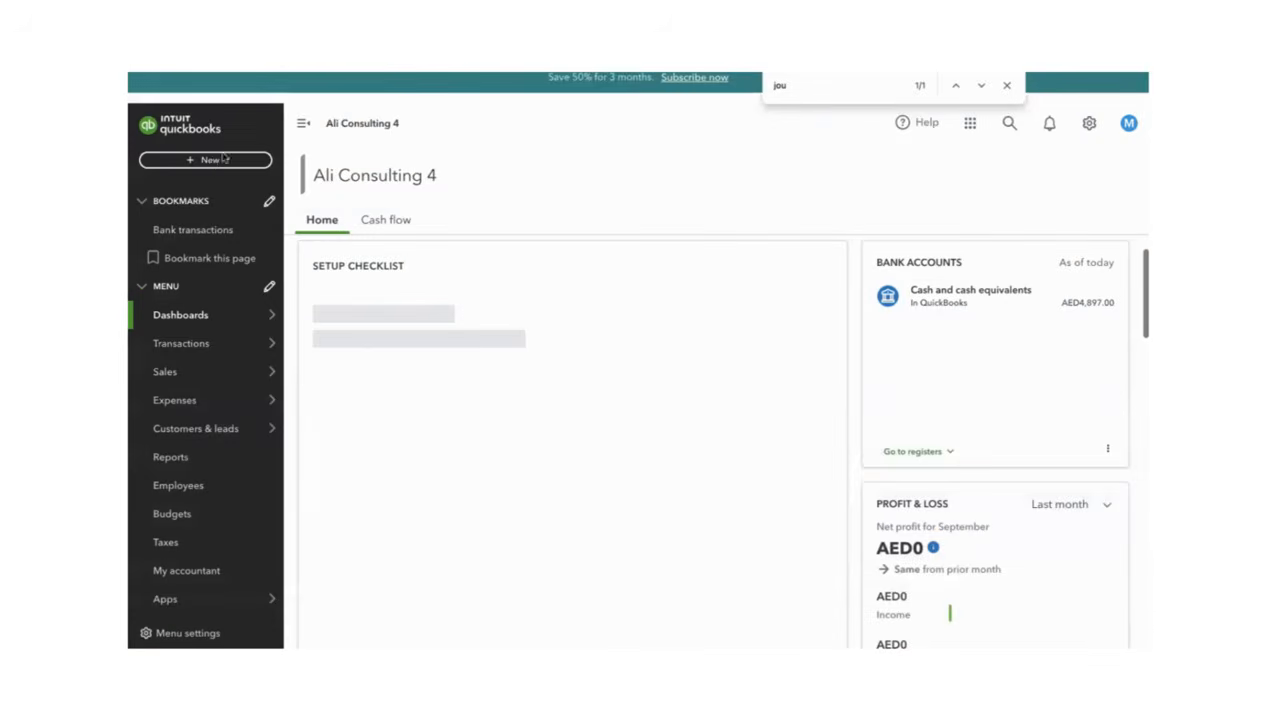
# Start a new sales receipt in QuickBooks and choose Coco Ltd as the customer.
pyautogui.click(210, 162)
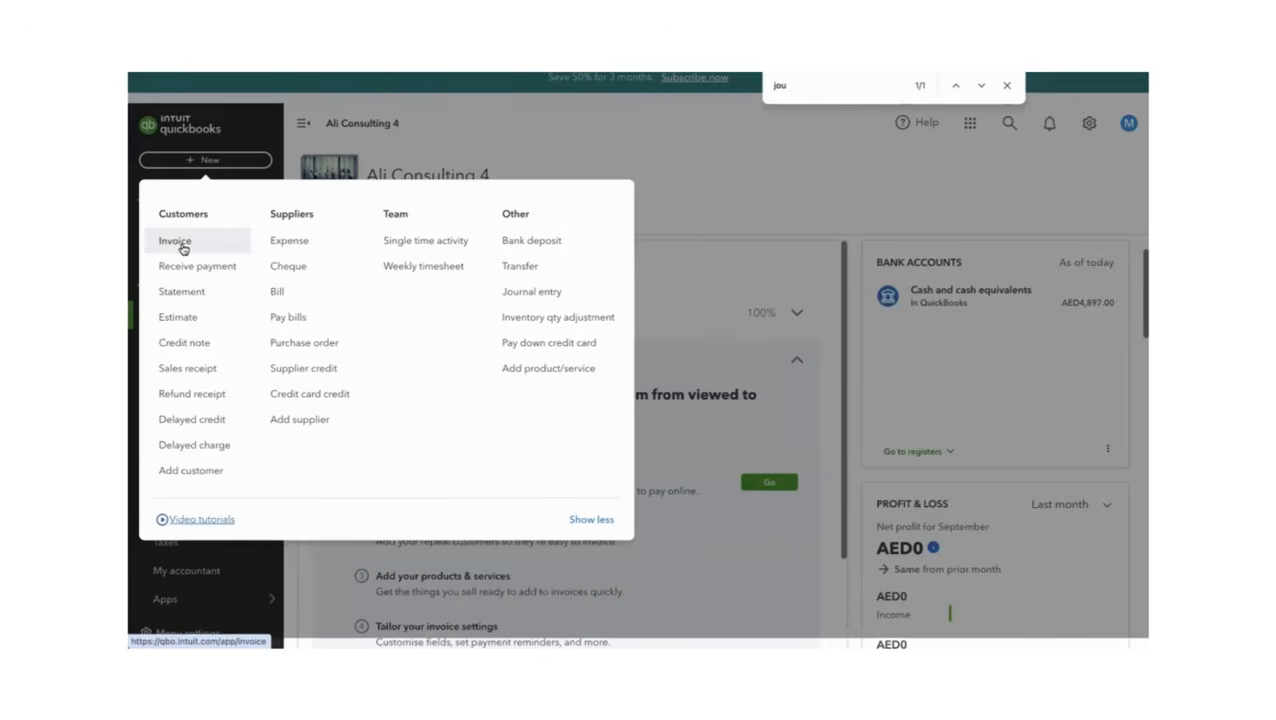
pyautogui.click(184, 369)
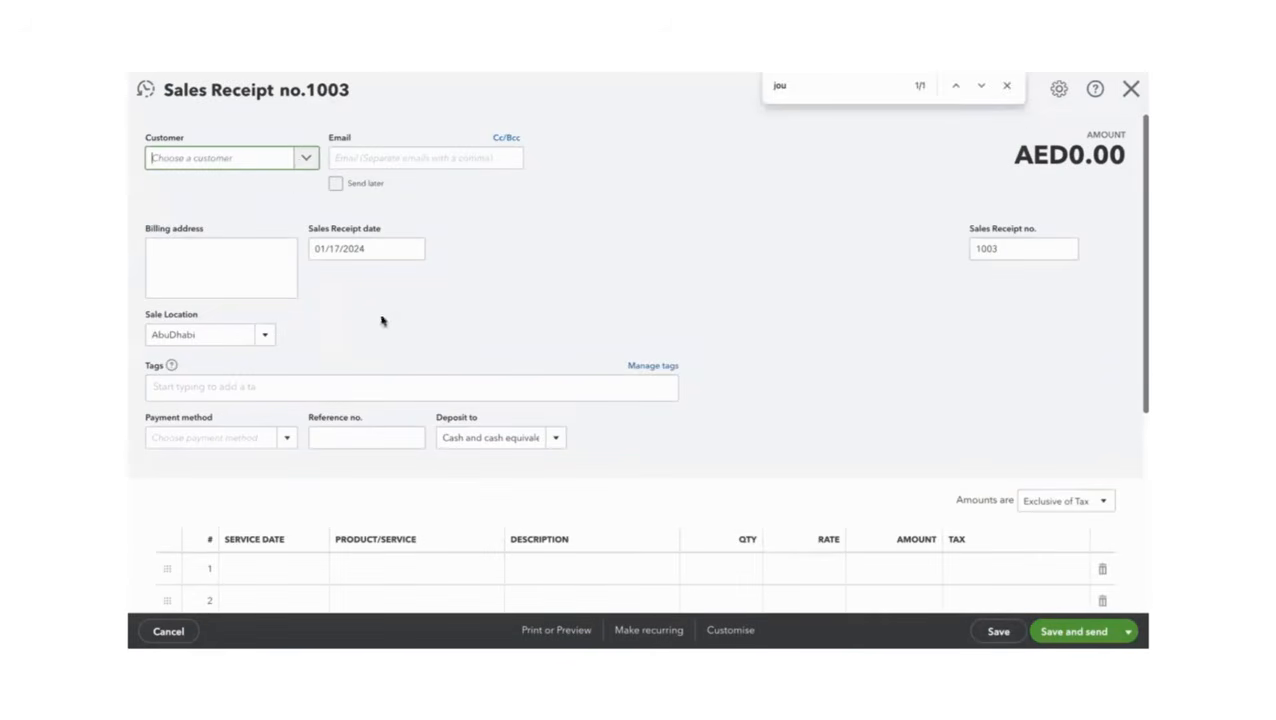
pyautogui.click(302, 163)
pyautogui.click(182, 247)
# Set the sales receipt date to 01/22/2024 and the sale location to Dubai.
pyautogui.click(412, 249)
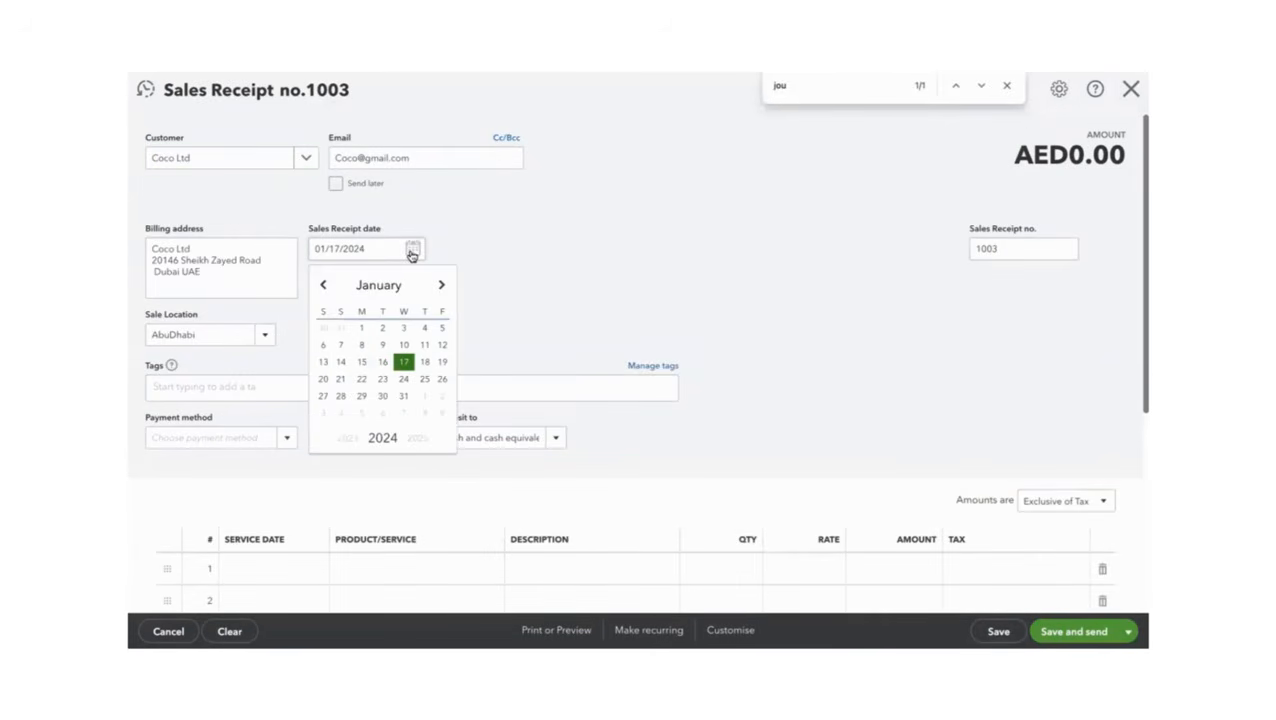
pyautogui.click(324, 383)
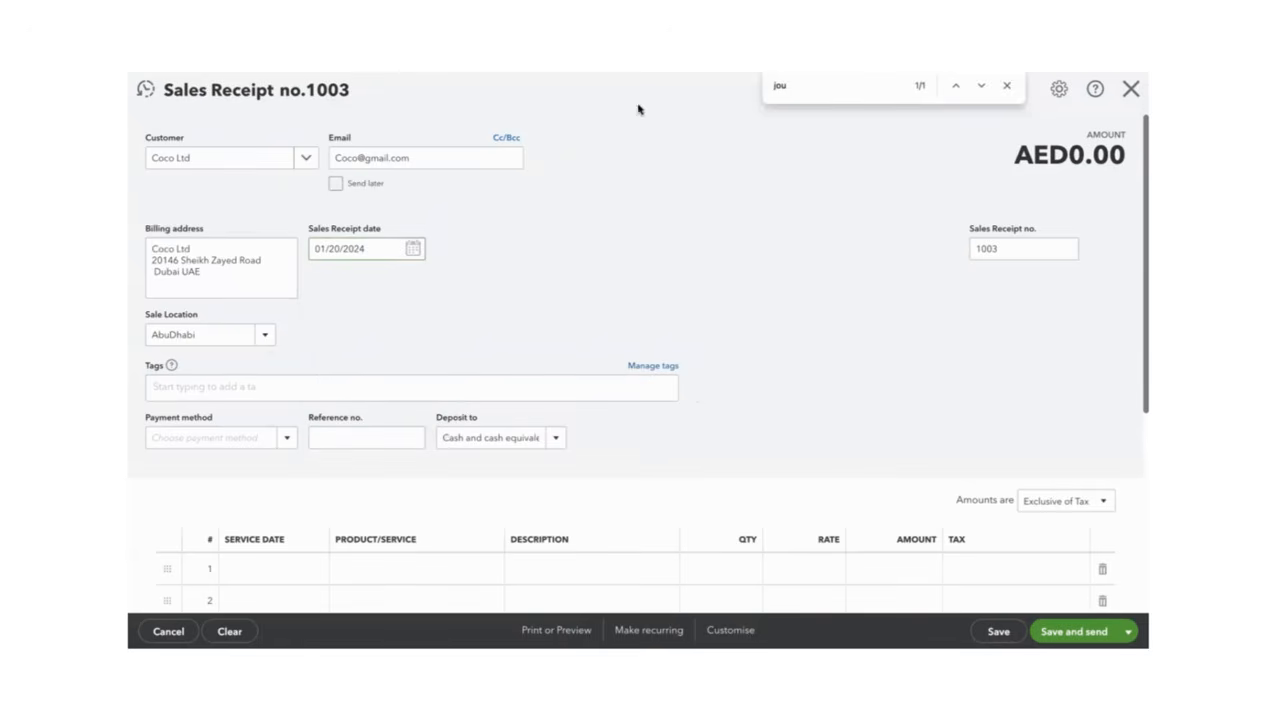
pyautogui.click(410, 249)
pyautogui.click(362, 383)
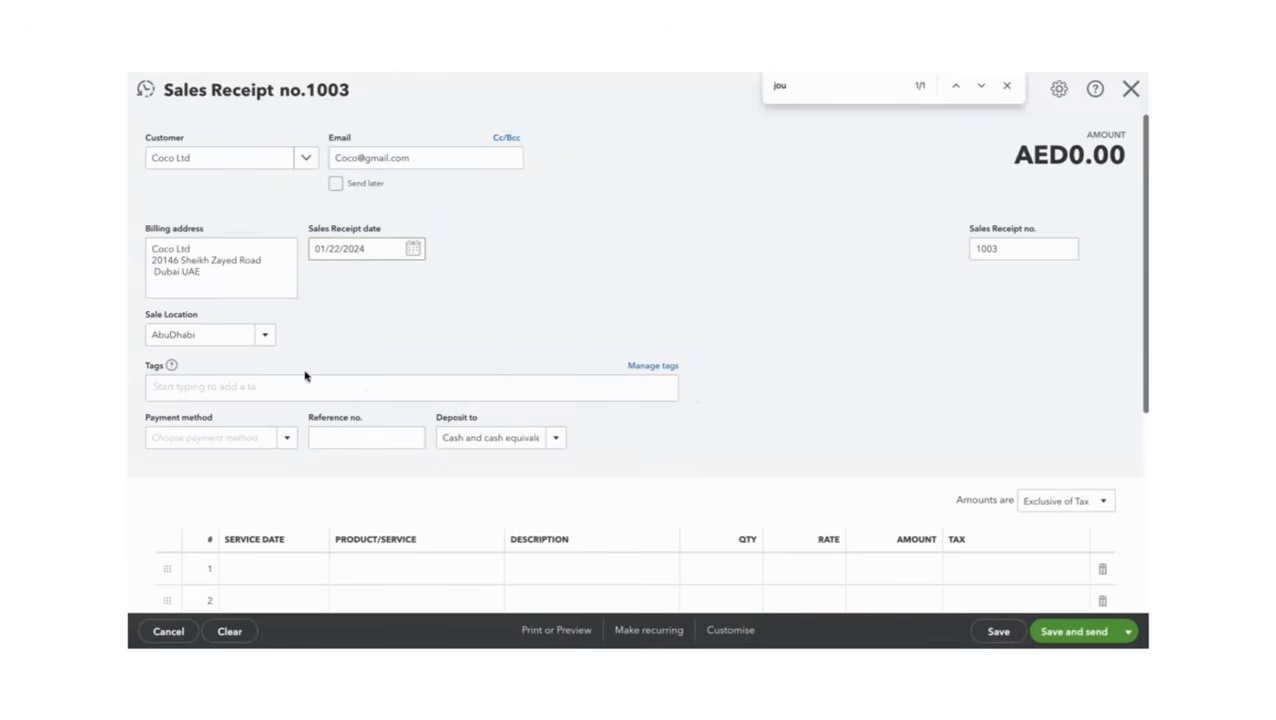
pyautogui.click(244, 338)
pyautogui.click(170, 431)
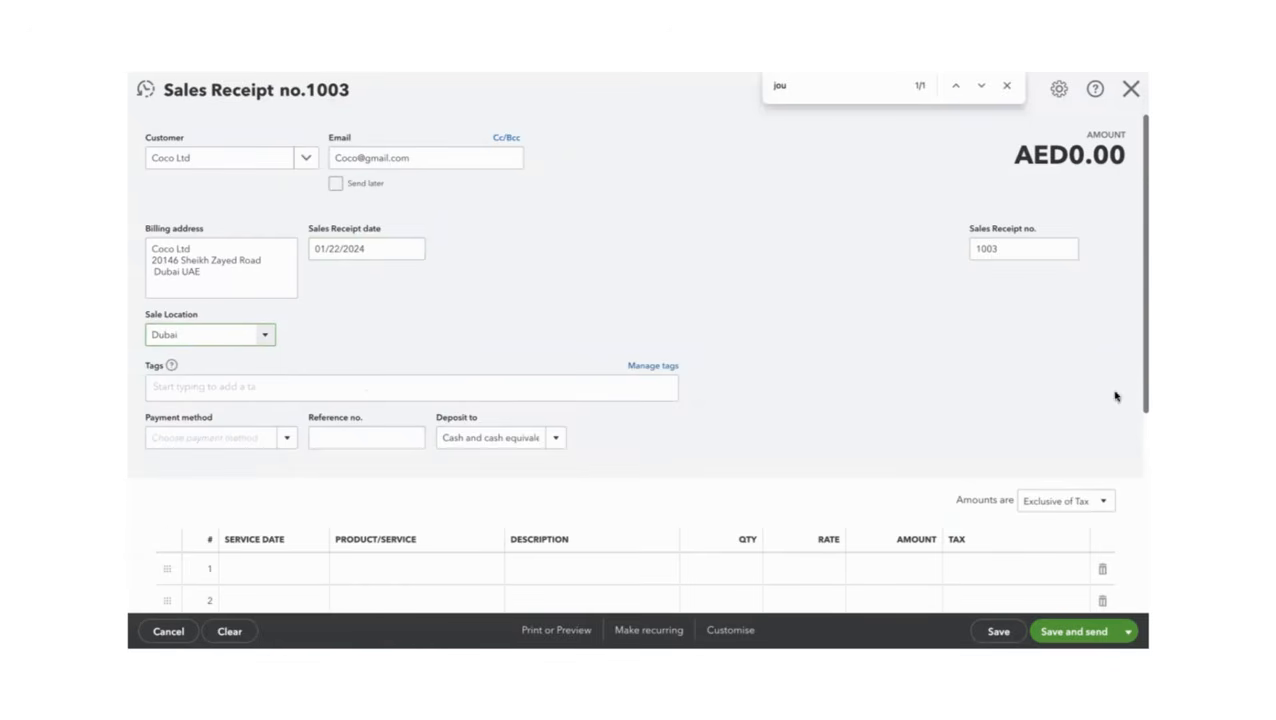
# Set the service date of the sales receipt's first line to 01/22/2024.
pyautogui.scroll(-1, 1139, 330)
pyautogui.click(430, 472)
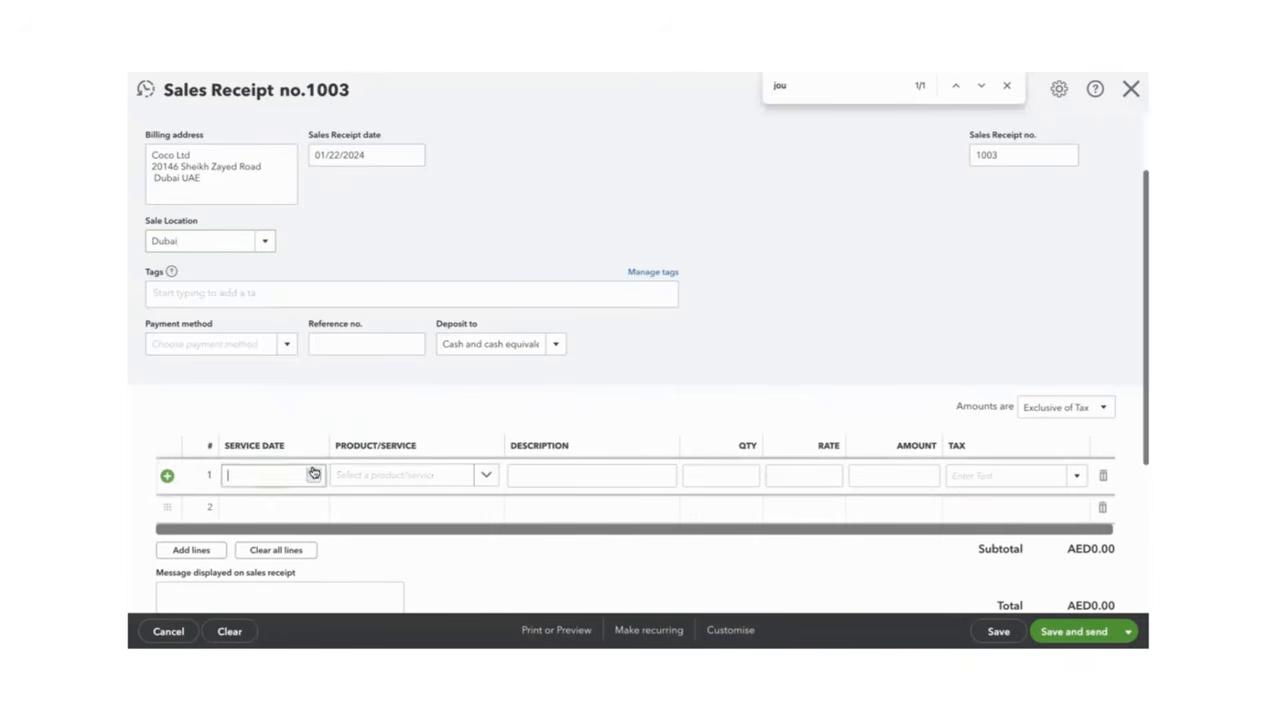
pyautogui.click(313, 475)
pyautogui.click(233, 296)
pyautogui.click(233, 296)
pyautogui.doubleClick(233, 296)
pyautogui.doubleClick(233, 296)
pyautogui.doubleClick(233, 296)
pyautogui.click(233, 296)
pyautogui.click(231, 296)
pyautogui.click(355, 296)
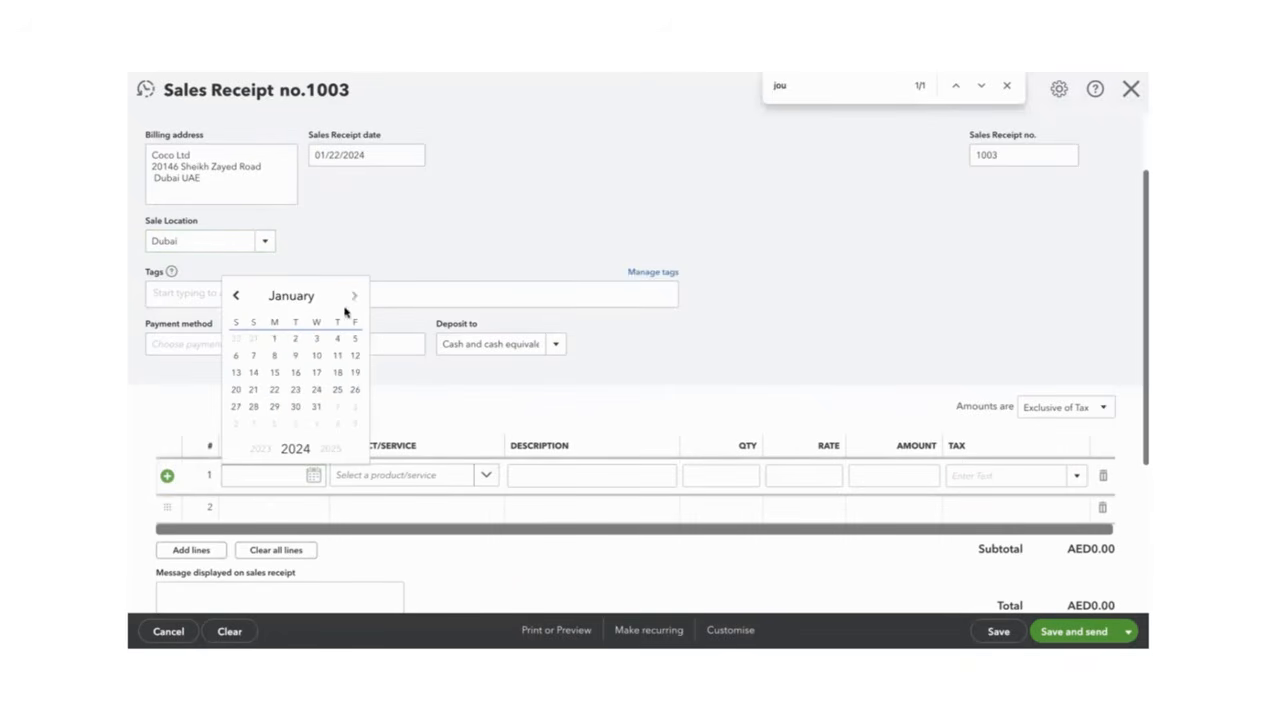
pyautogui.click(278, 392)
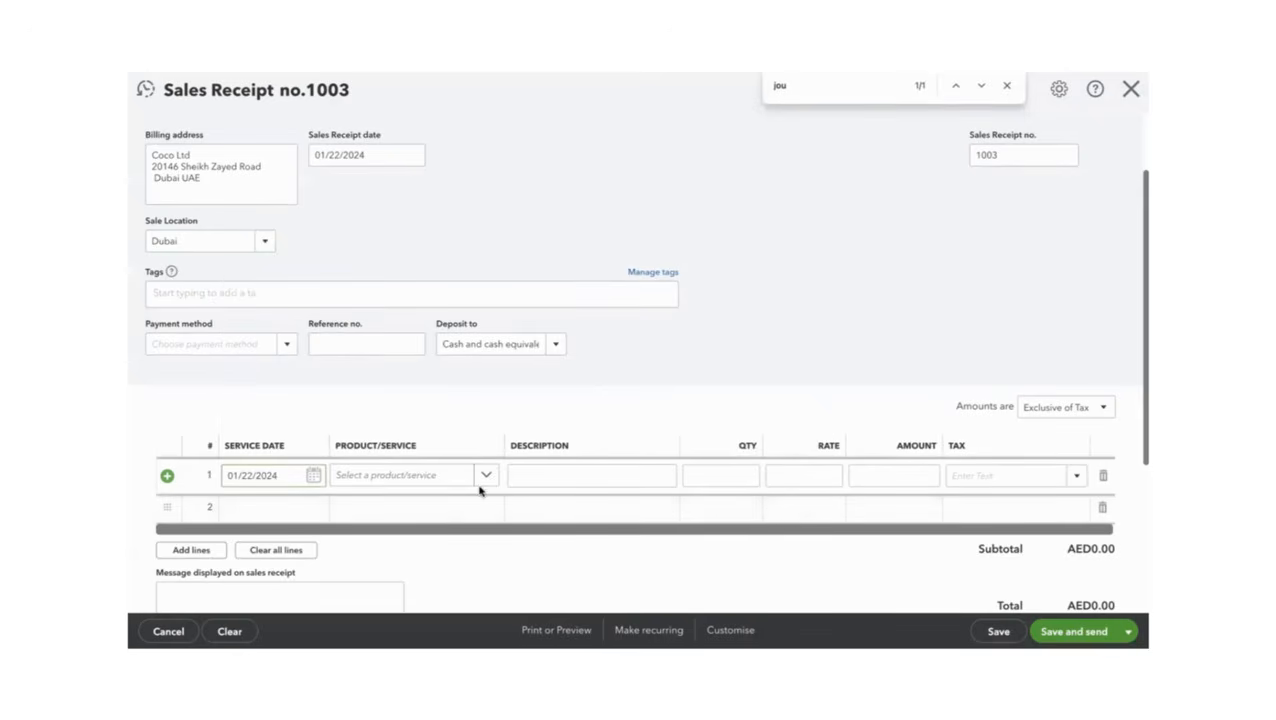
# Enter Legal services with an amount of 3,536 on the first line and set amounts to Out of scope of Tax.
pyautogui.click(487, 477)
pyautogui.click(396, 404)
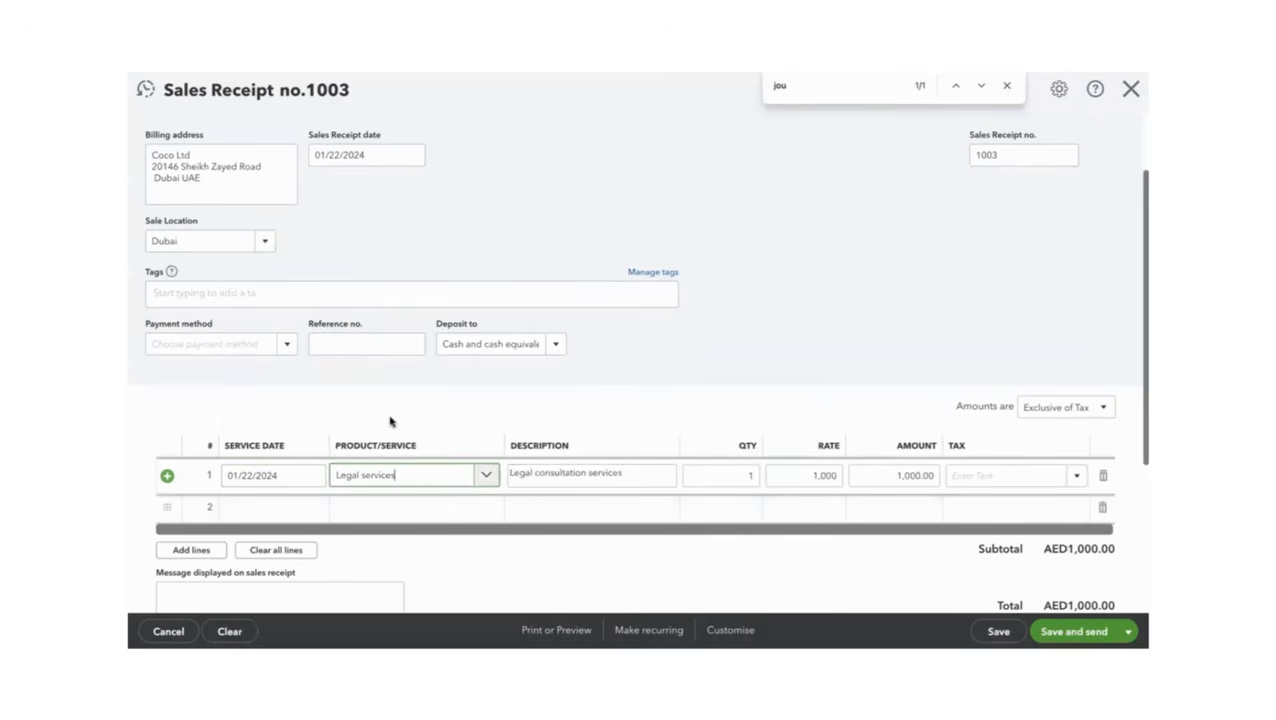
pyautogui.click(908, 477)
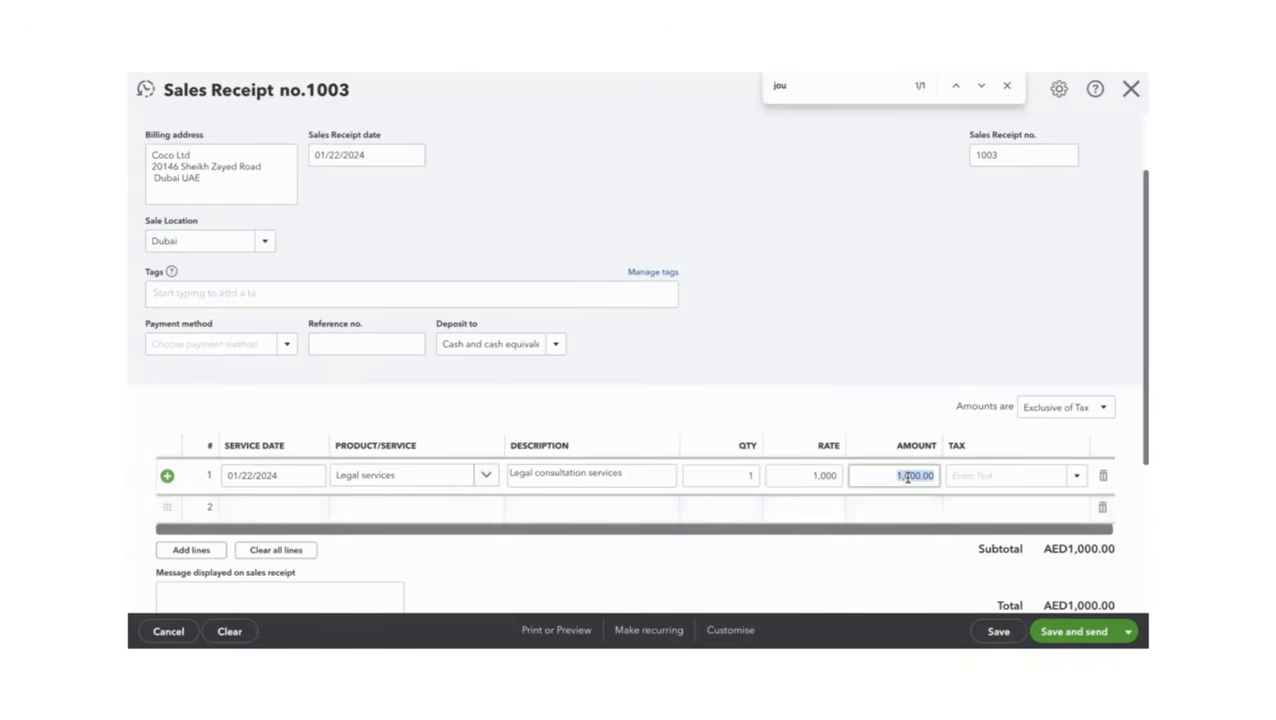
pyautogui.write('3,536')
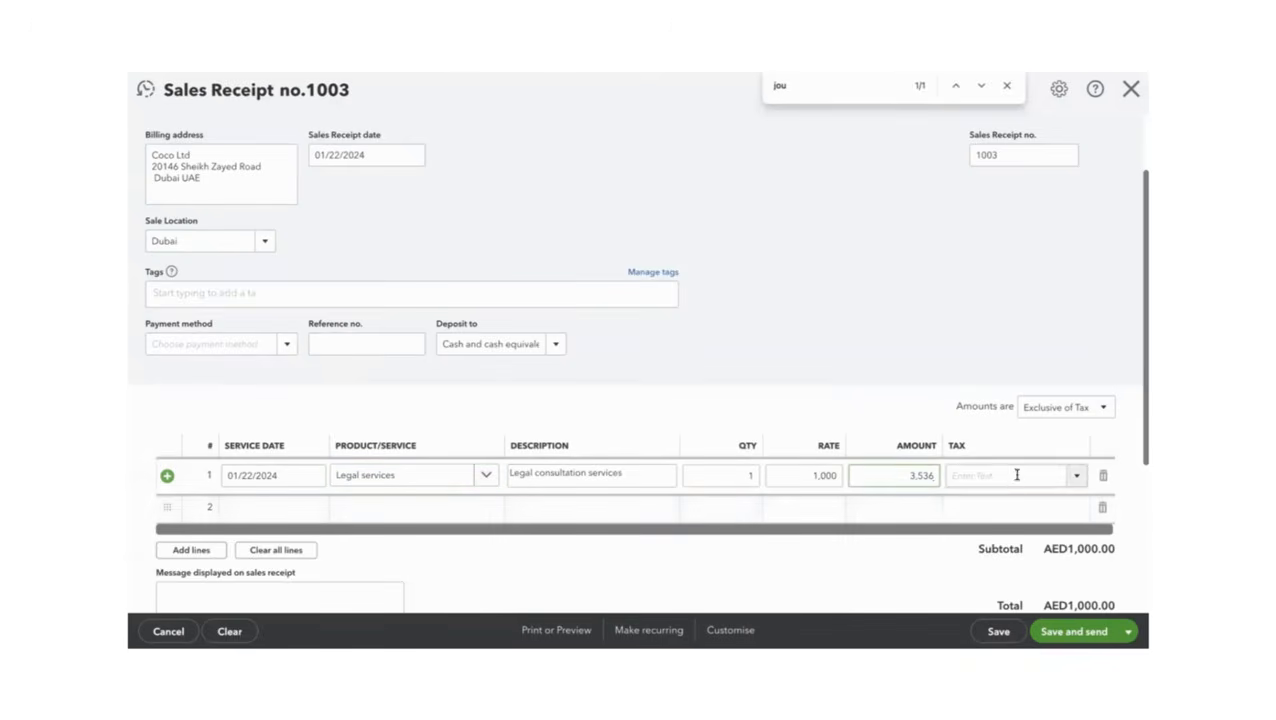
pyautogui.click(1100, 410)
pyautogui.click(1070, 475)
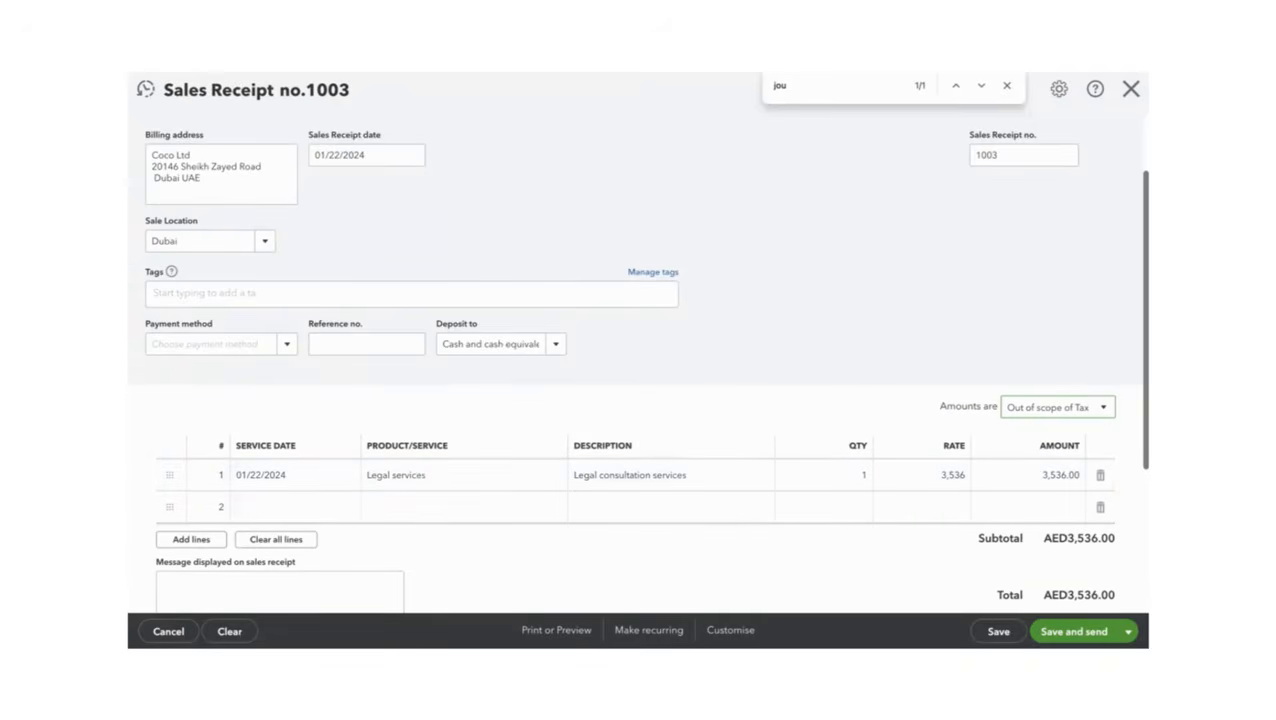
# Verify the Jan 22 amount in Word, and save and email the Coco Ltd sales receipt in QuickBooks.
pyautogui.hotkey('ctrl', 'Tab')
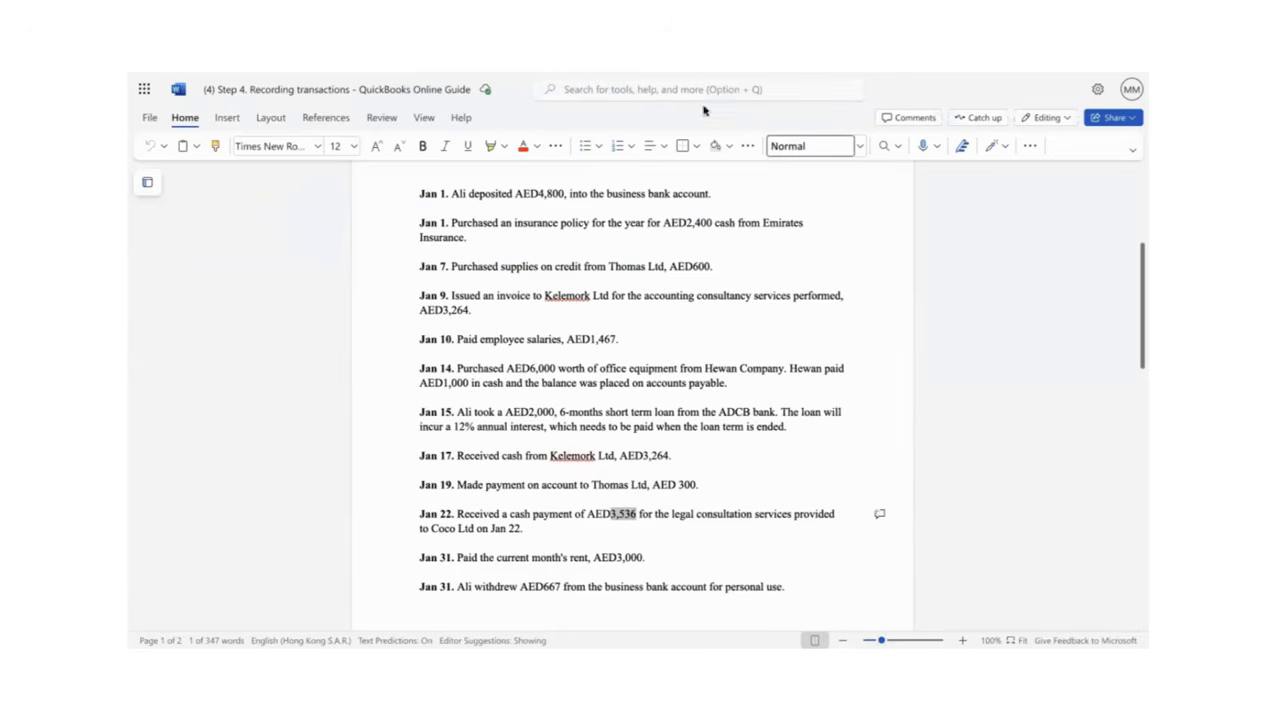
pyautogui.hotkey('ctrl', 'shift', 'Tab')
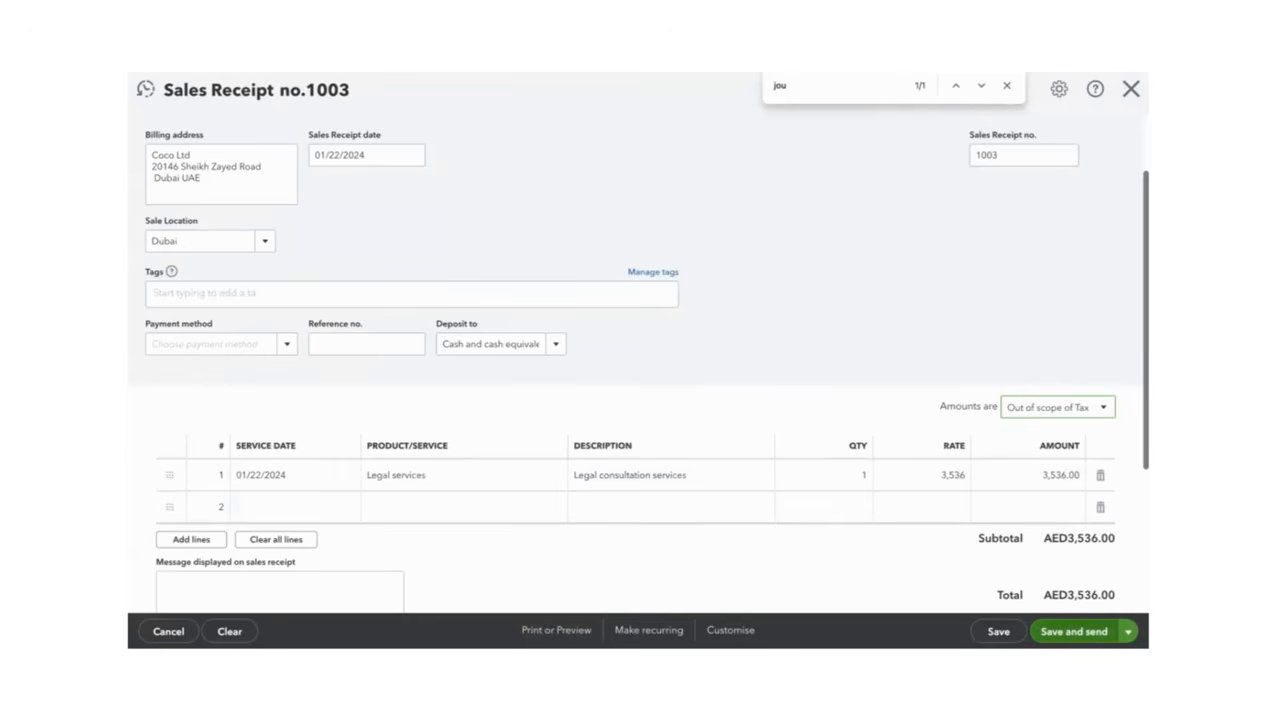
pyautogui.click(1073, 631)
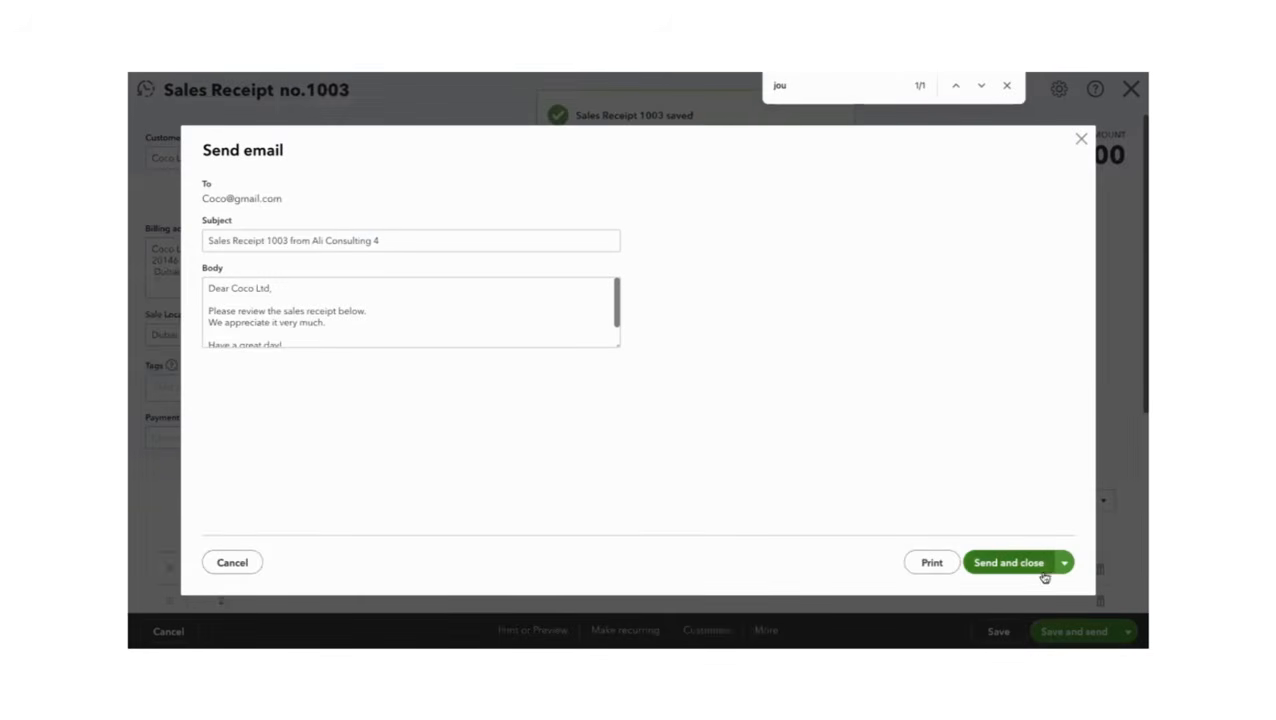
pyautogui.click(1008, 563)
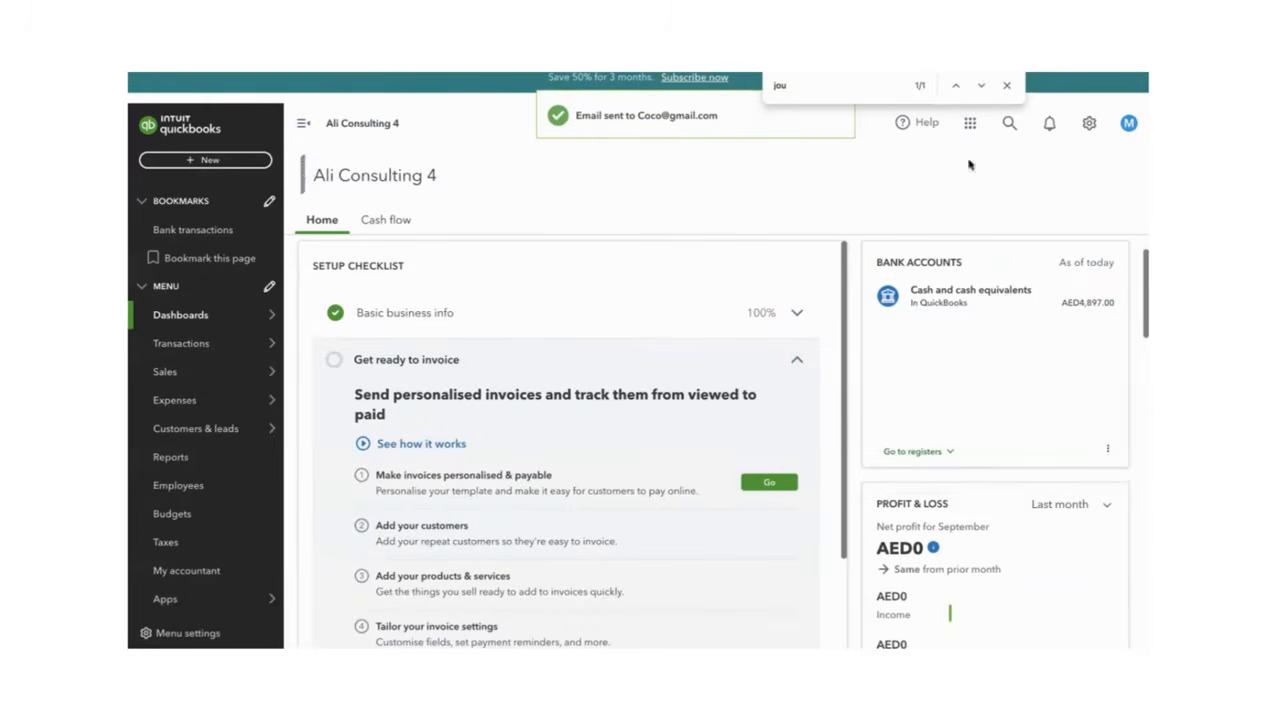
# Check the Jan 31 rent entry in Word and start a new expense in QuickBooks.
pyautogui.hotkey('ctrl', 'Tab')
pyautogui.click(540, 556)
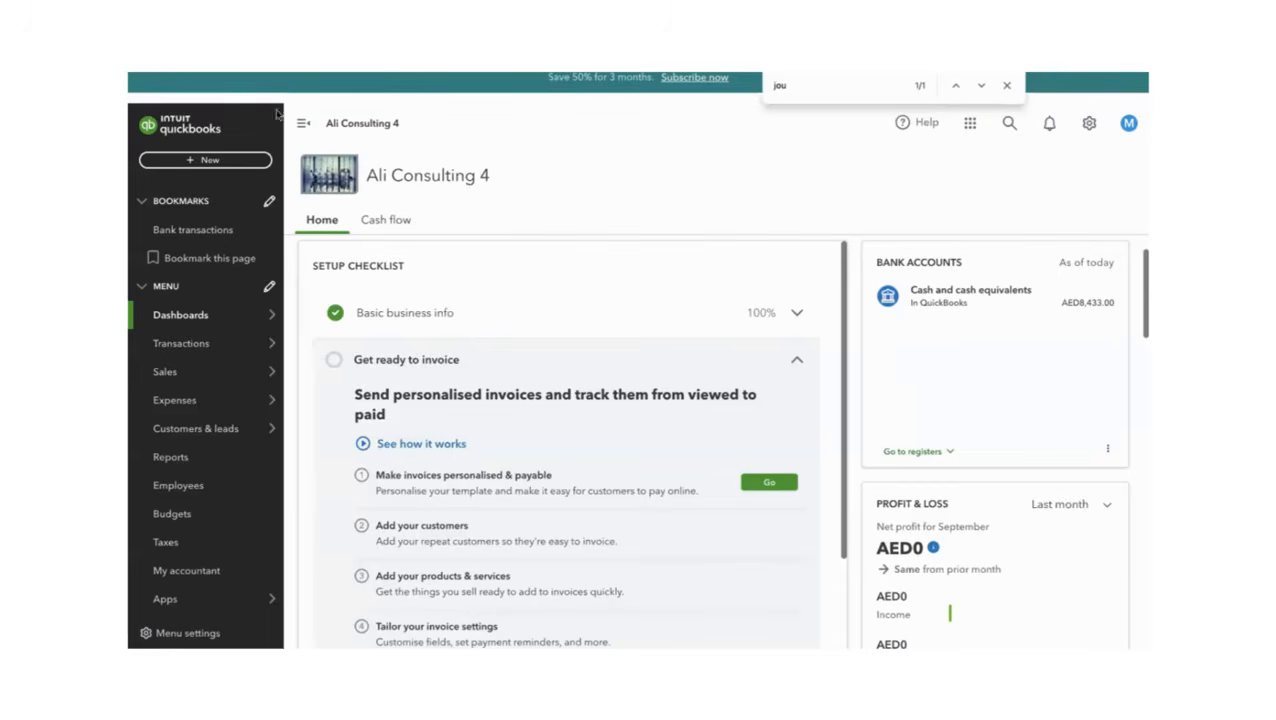
pyautogui.click(239, 165)
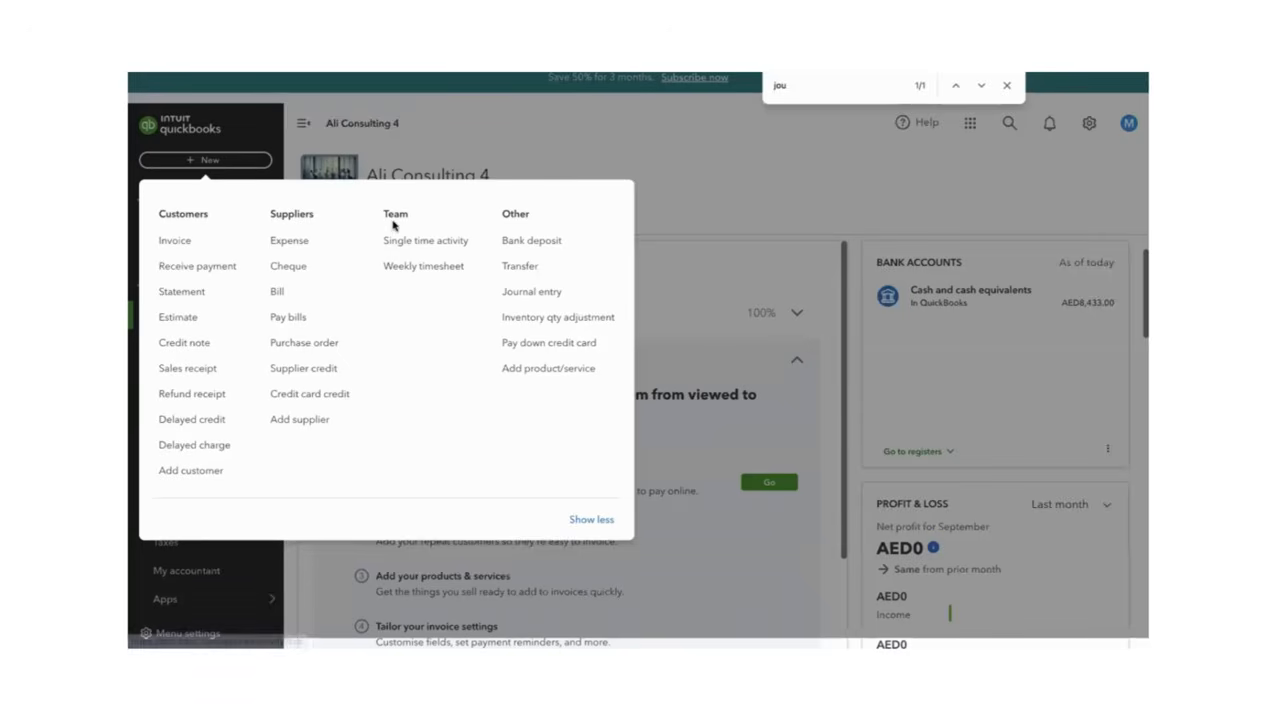
pyautogui.click(279, 241)
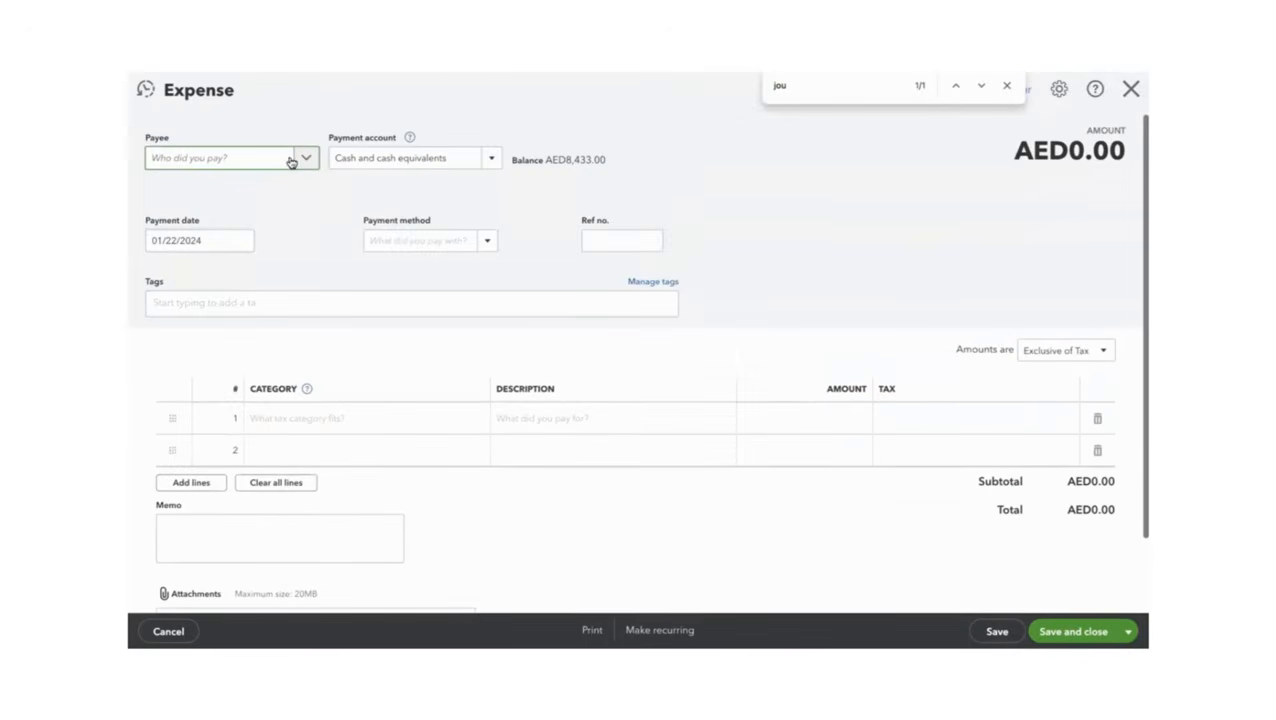
# Look through the expense's payee list and close it without choosing a payee.
pyautogui.click(307, 159)
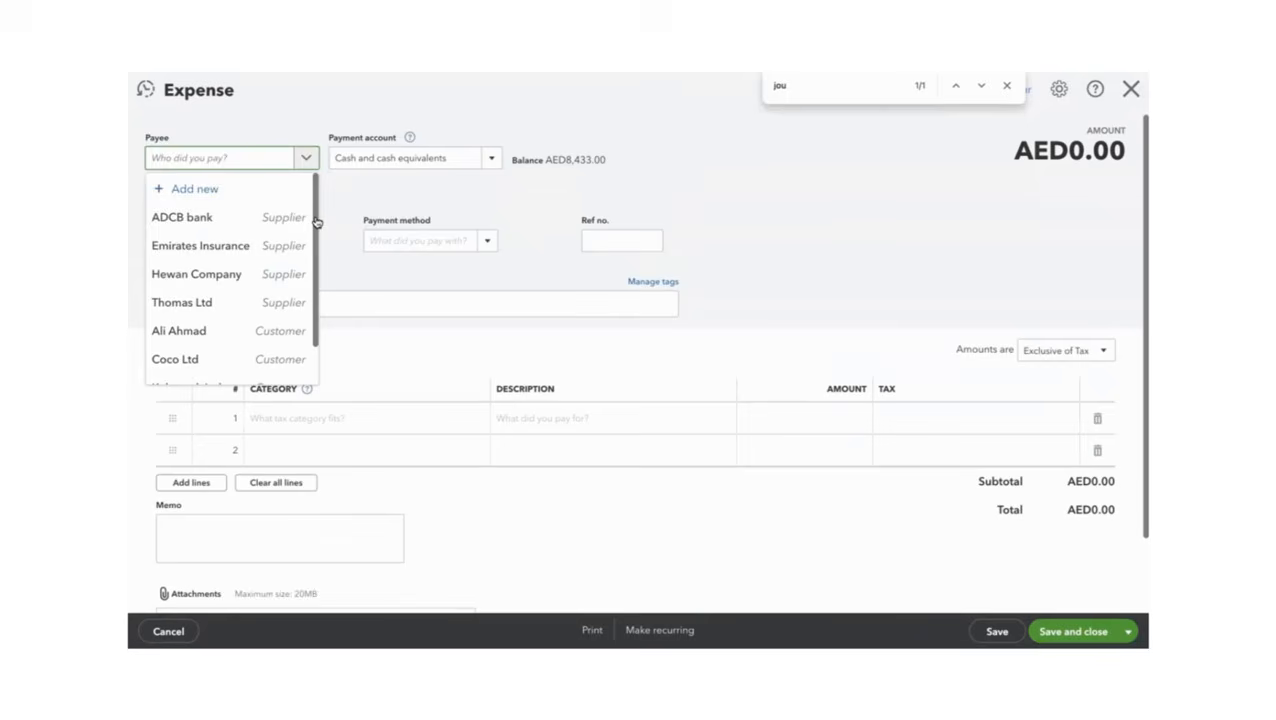
pyautogui.scroll(-1, 316, 220)
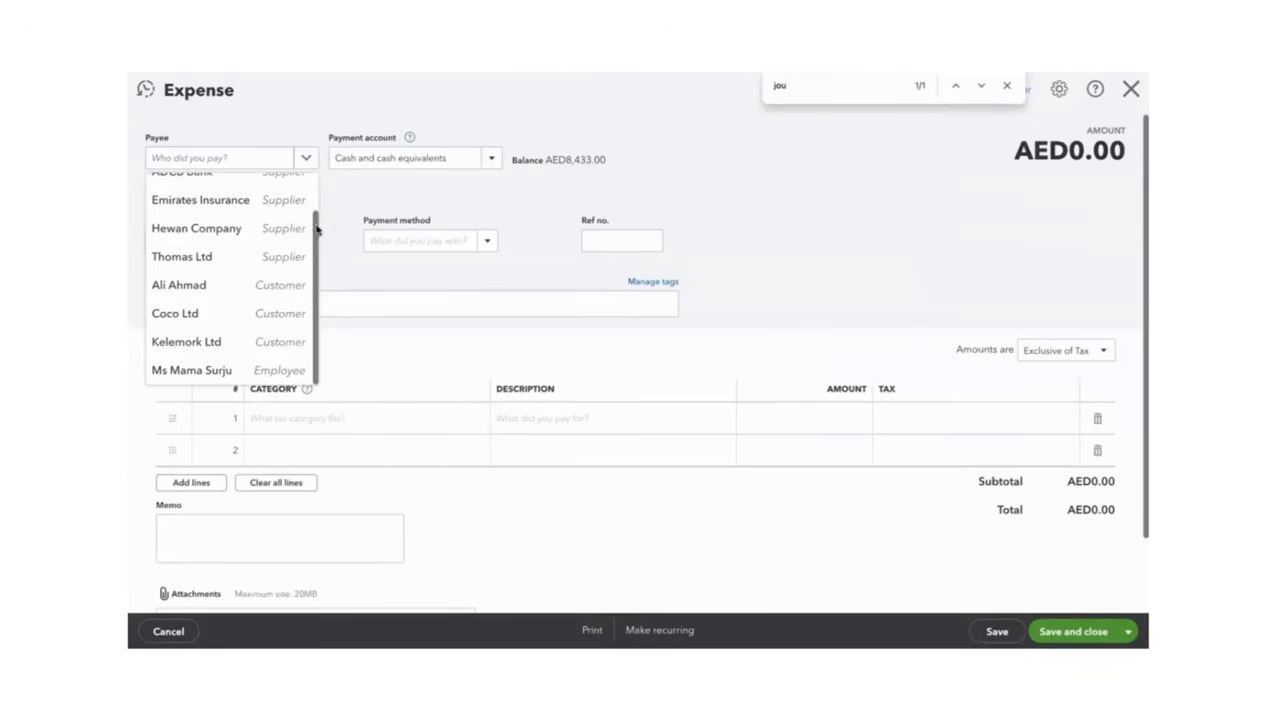
pyautogui.moveTo(316, 218); pyautogui.dragTo(318, 200)
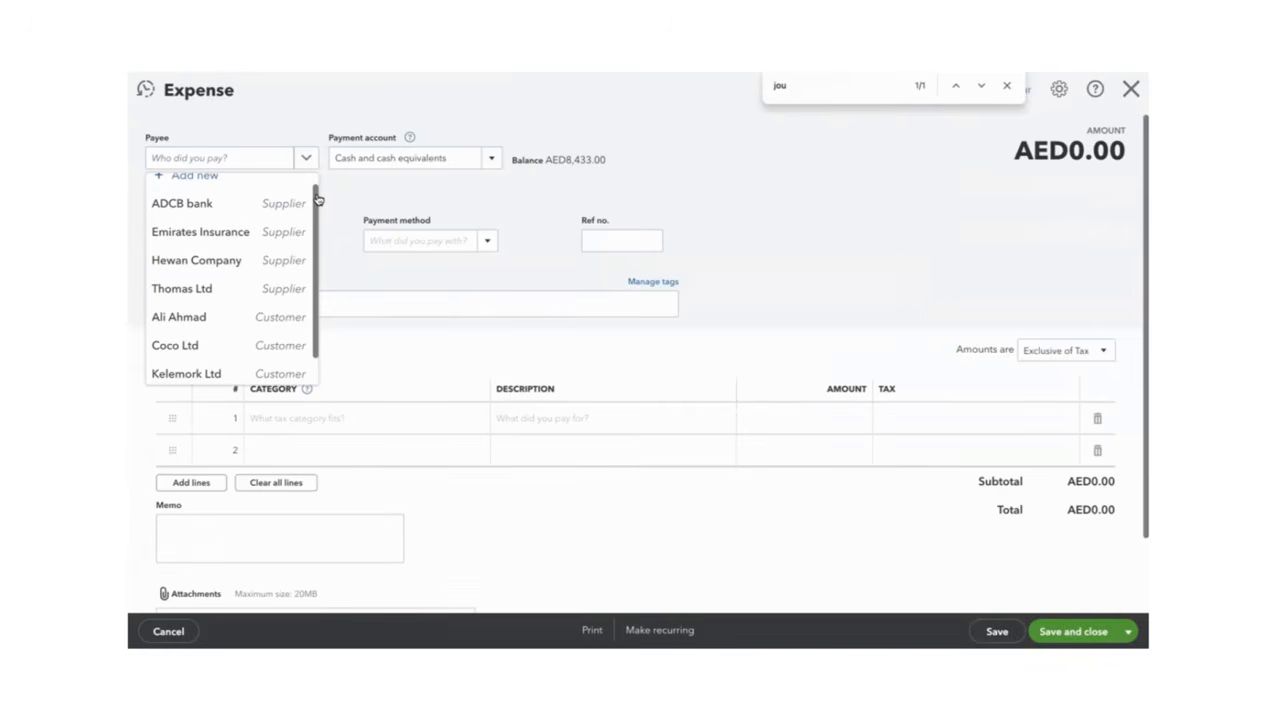
pyautogui.click(740, 210)
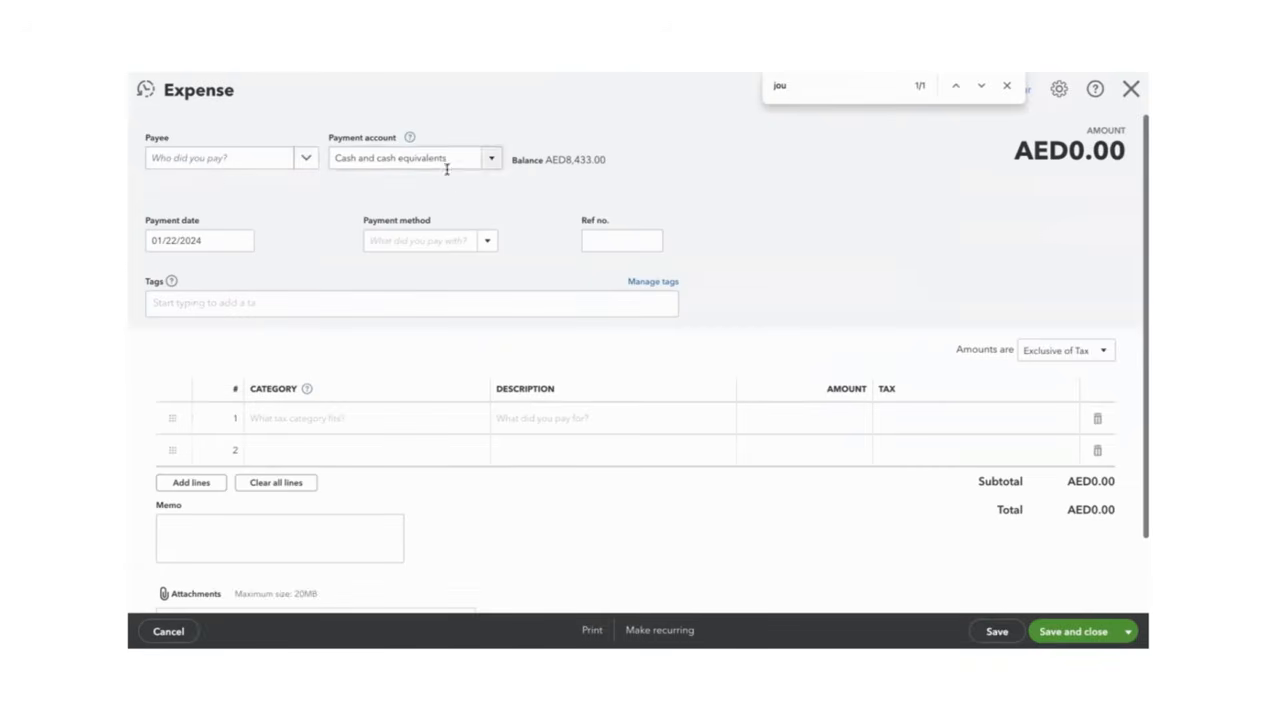
# Set the expense payment date to 01/31/2024 and recheck the rent entry in Word.
pyautogui.click(241, 245)
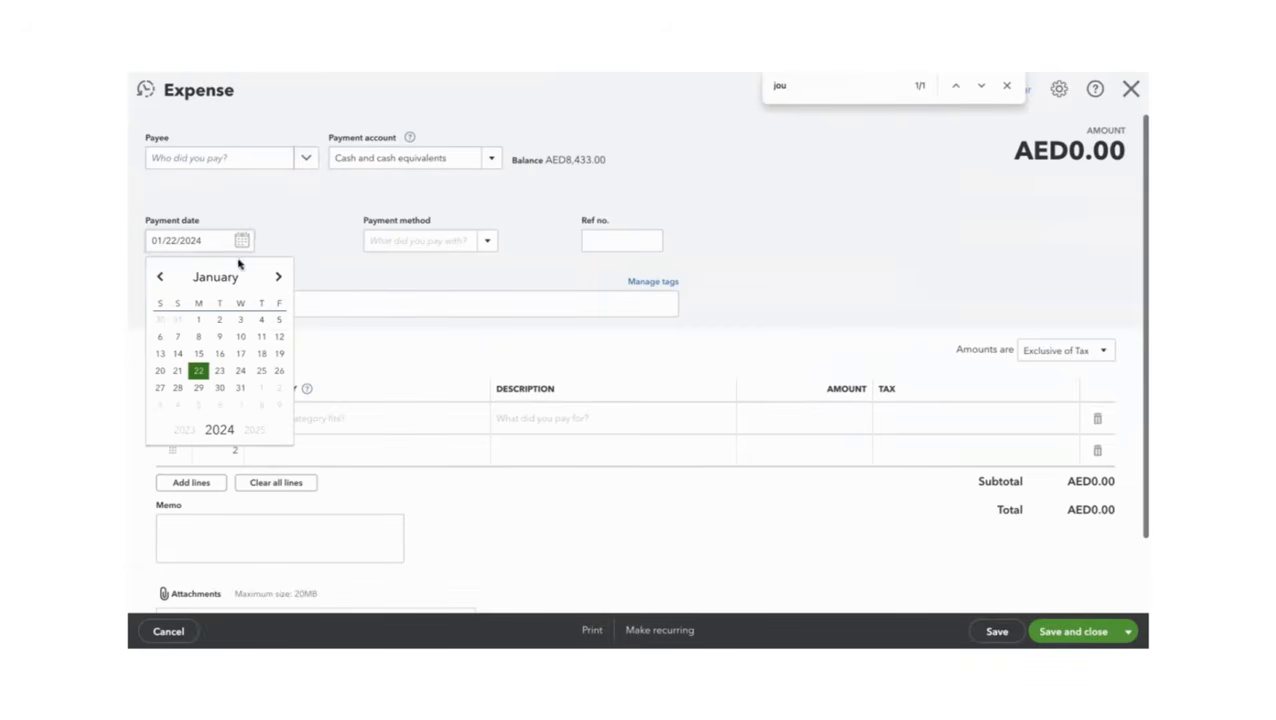
pyautogui.click(242, 388)
pyautogui.hotkey('ctrl', 'Tab')
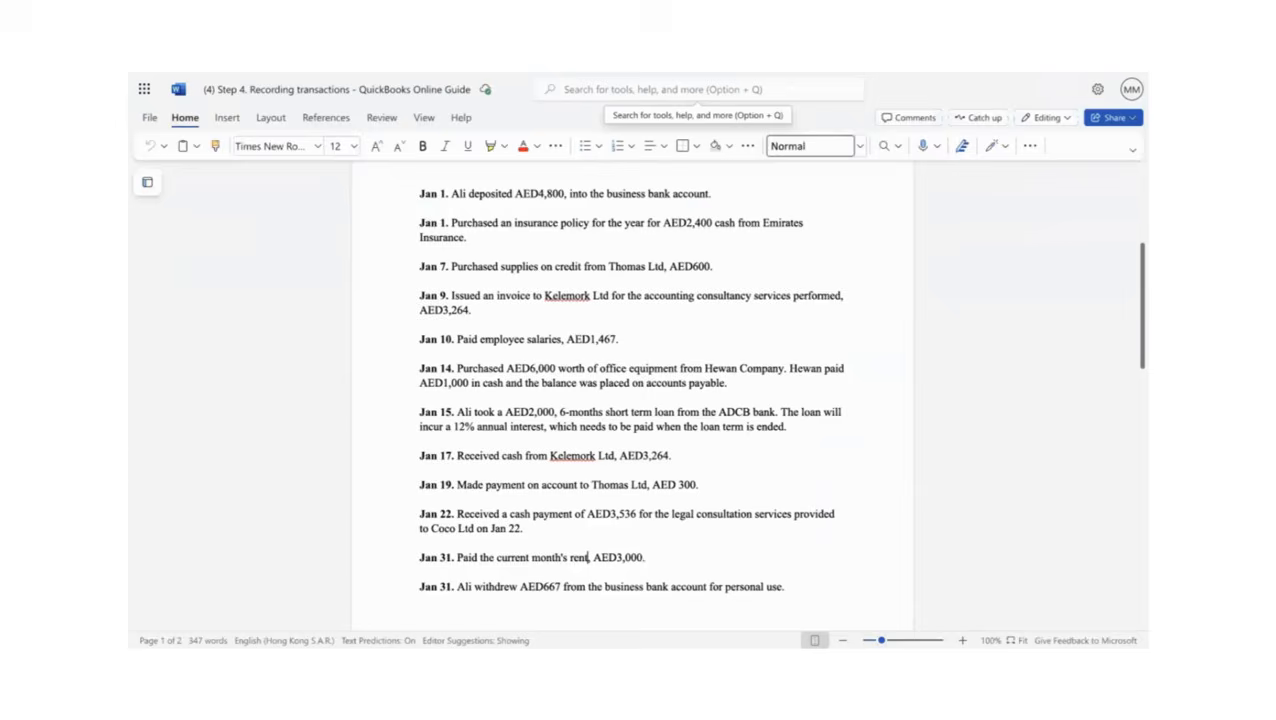
pyautogui.hotkey('ctrl', 'Tab')
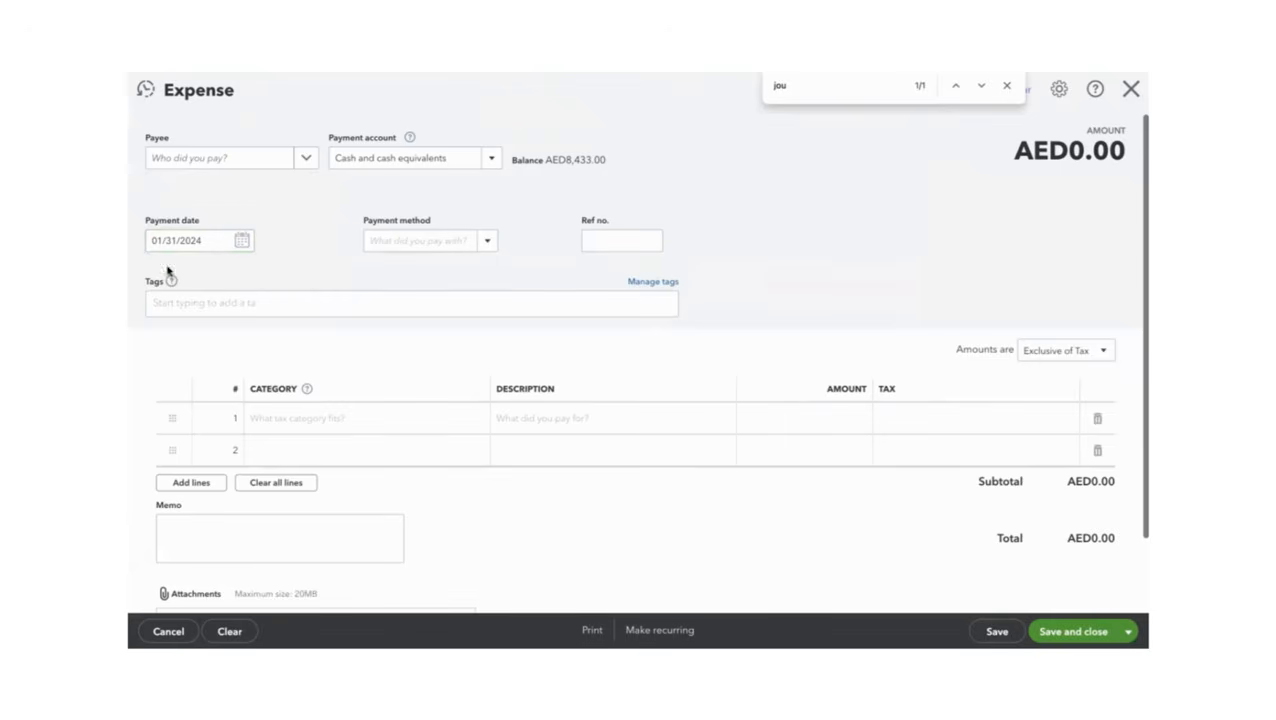
# Set the expense's first line category to Rent Expense and its amounts to Out of scope of Tax.
pyautogui.click(333, 418)
pyautogui.write('Rent Expense')
pyautogui.press('Tab')
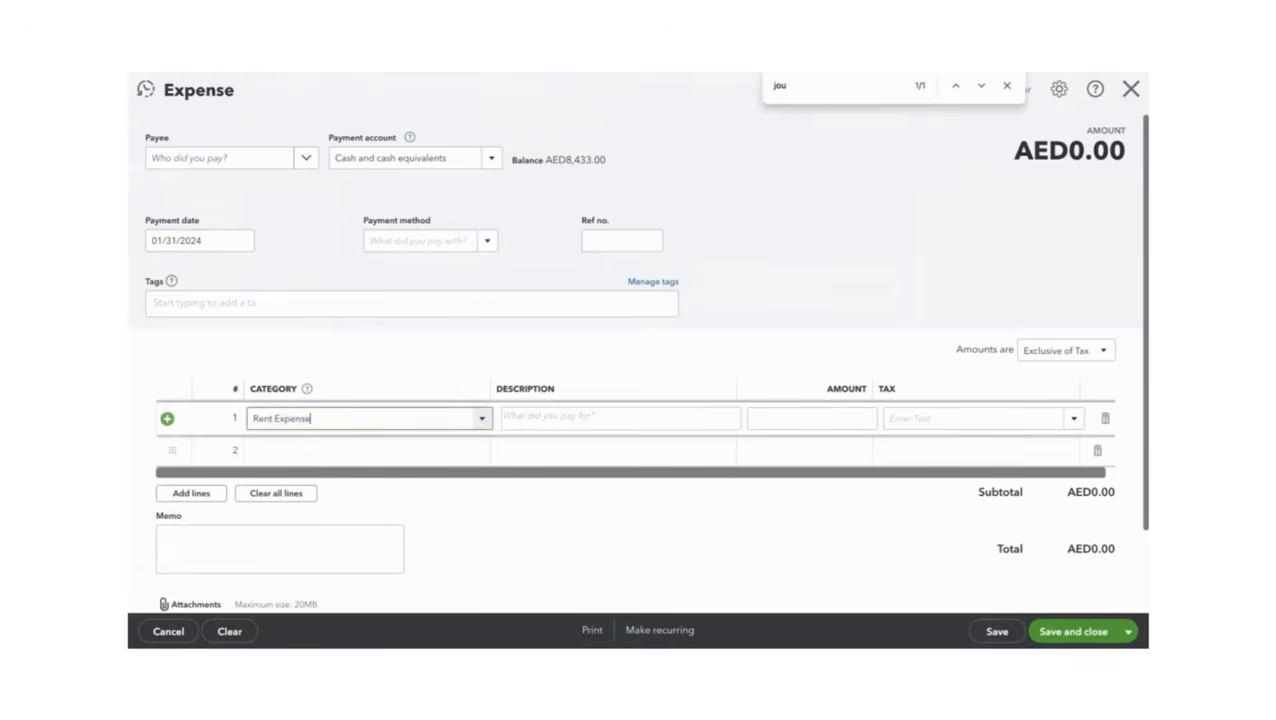
pyautogui.click(1062, 352)
pyautogui.click(1051, 419)
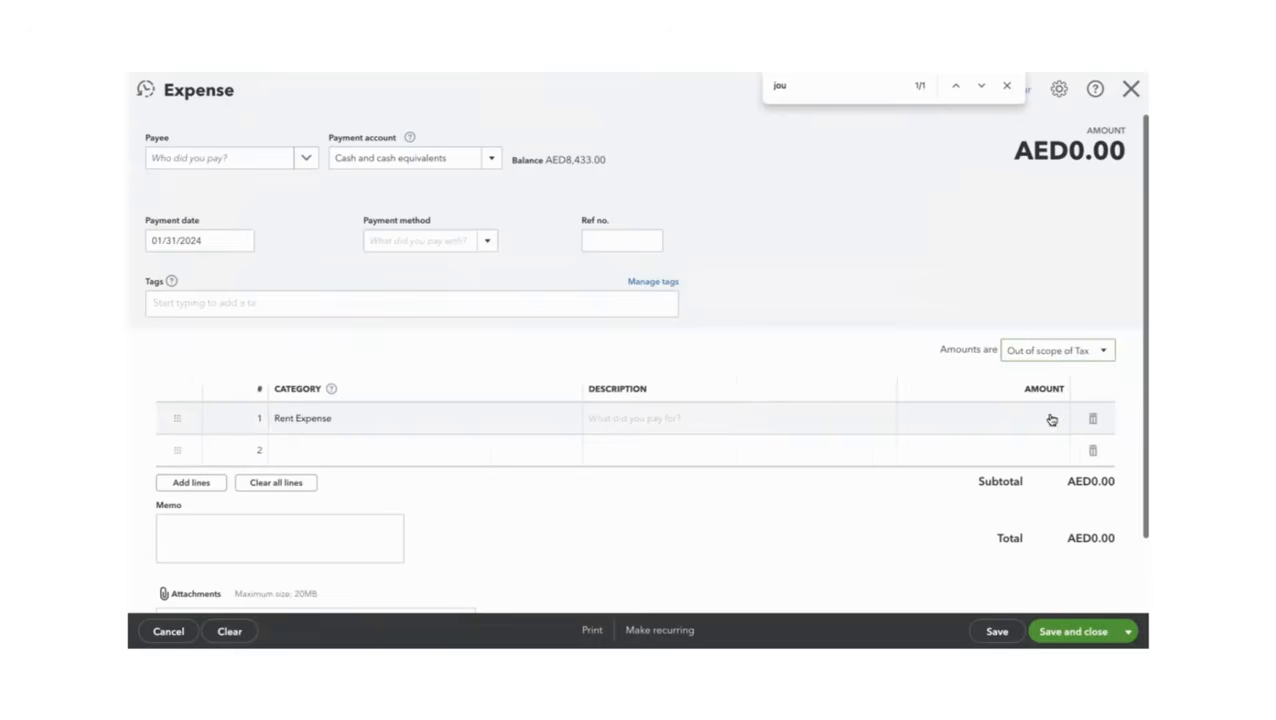
# Enter 3,000 as the Rent Expense line amount, then save and close the expense.
pyautogui.click(1005, 417)
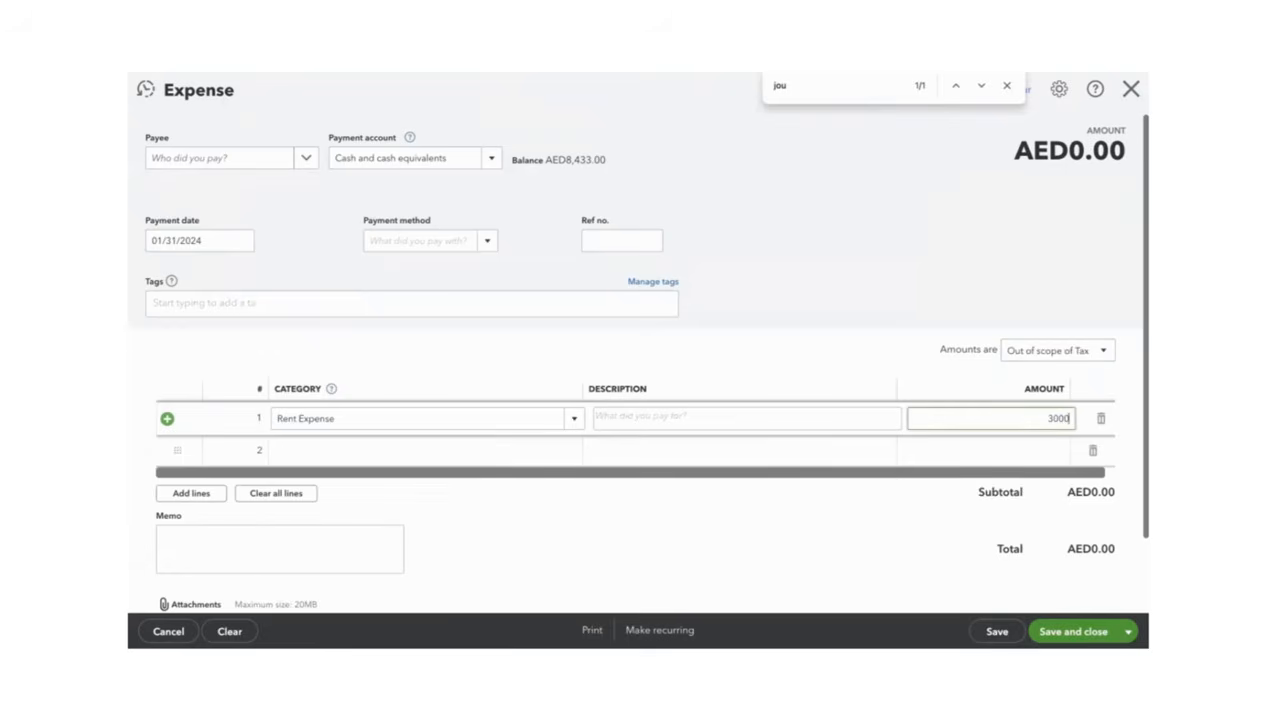
pyautogui.click(1140, 444)
pyautogui.moveTo(1140, 443); pyautogui.dragTo(1140, 403)
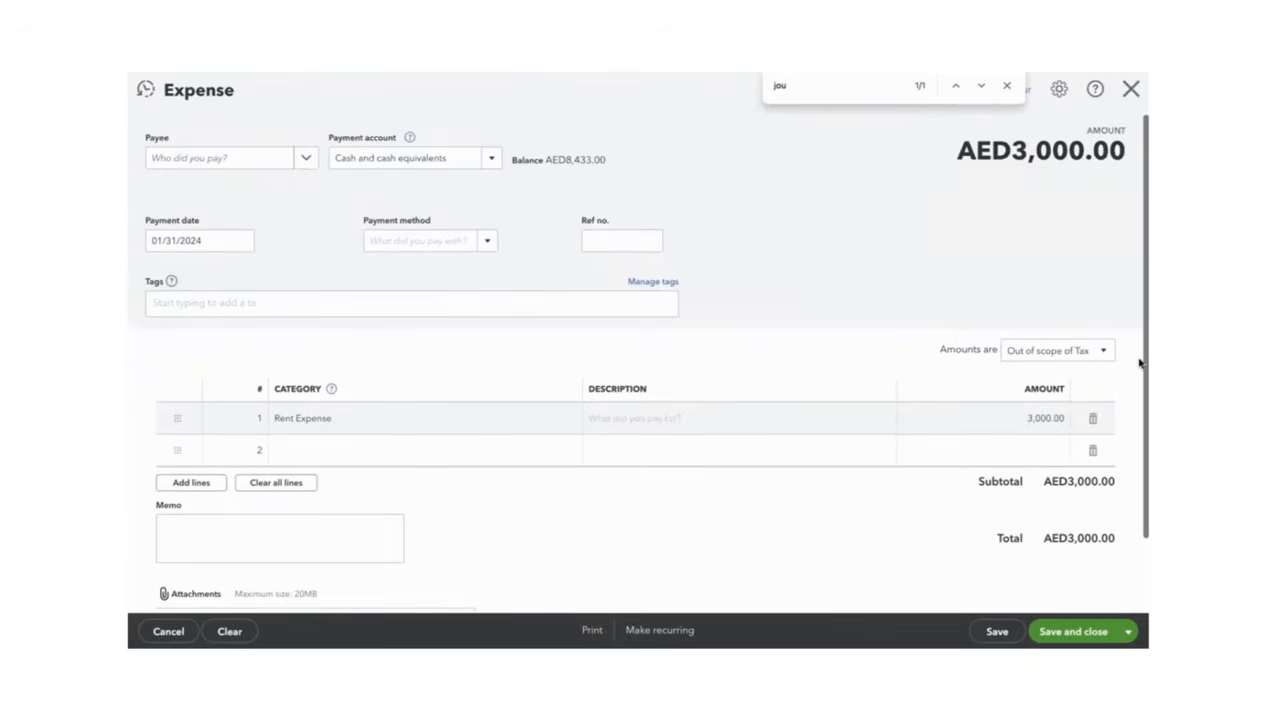
pyautogui.scroll(-2, 1139, 441)
pyautogui.click(1100, 631)
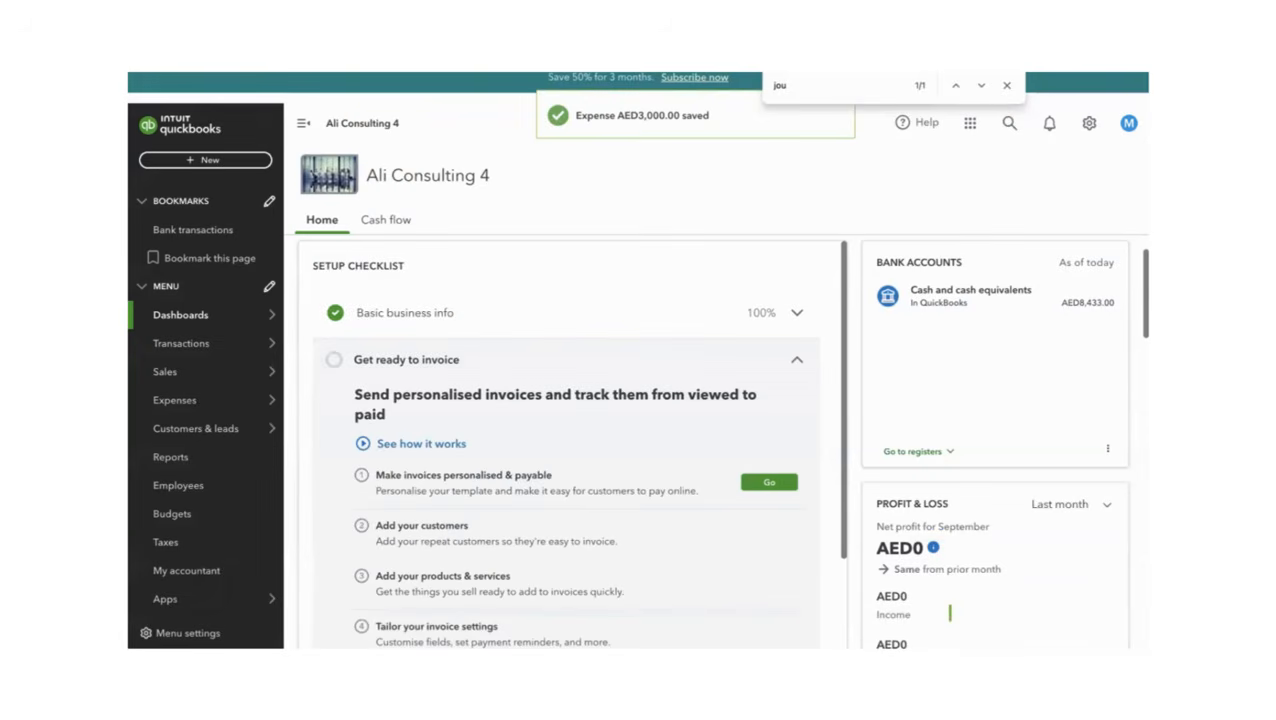
# Check the Jan 31 owner withdrawal entry in Word and start a new transfer in QuickBooks.
pyautogui.hotkey('ctrl', 'Tab')
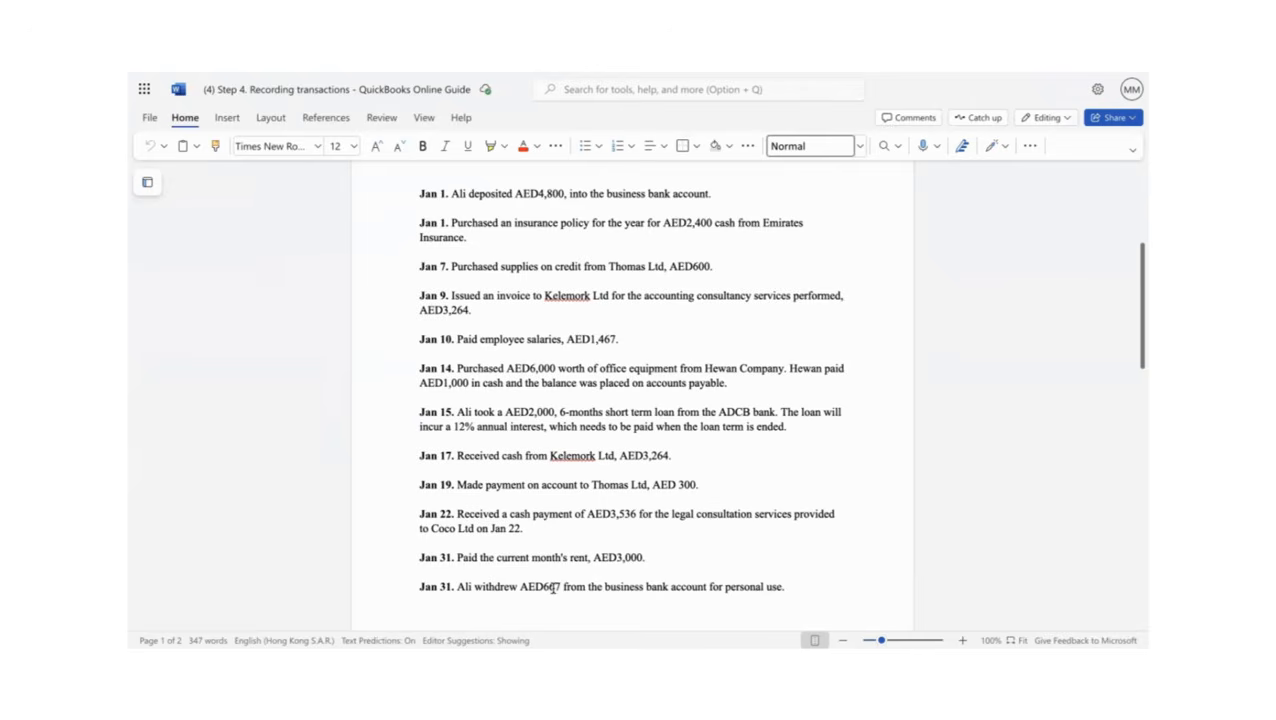
pyautogui.hotkey('ctrl', 'Tab')
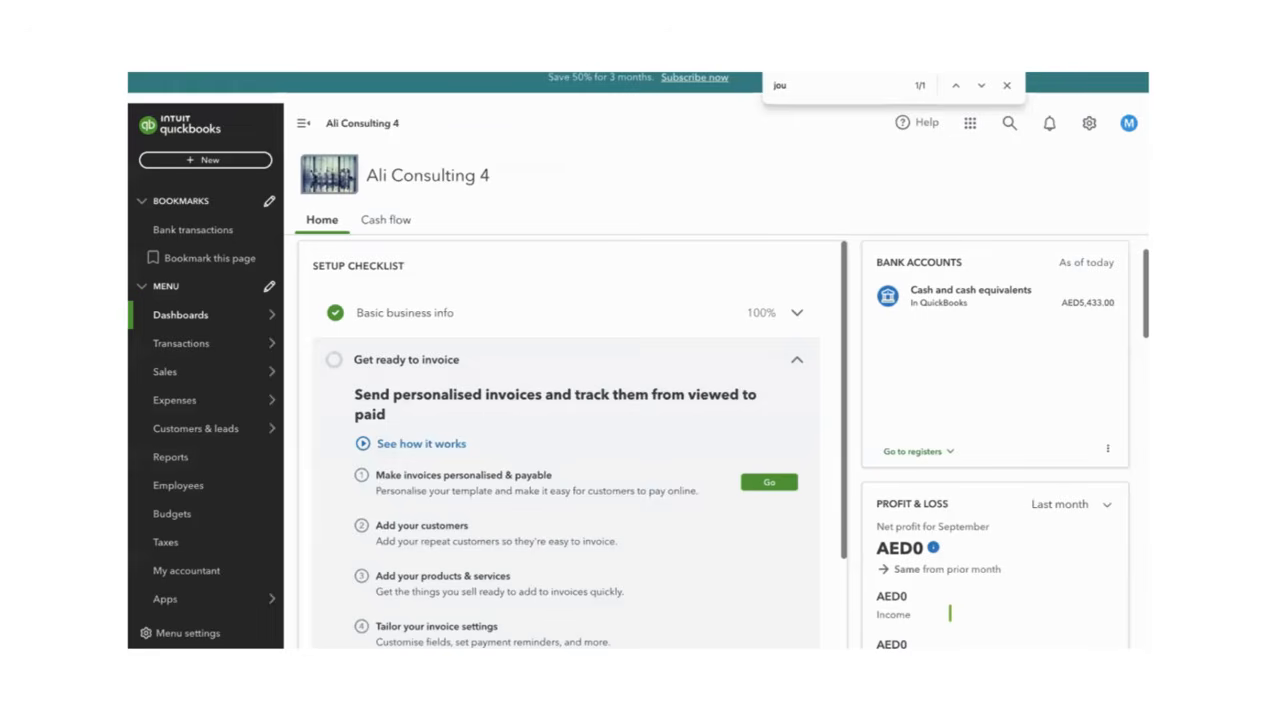
pyautogui.click(238, 161)
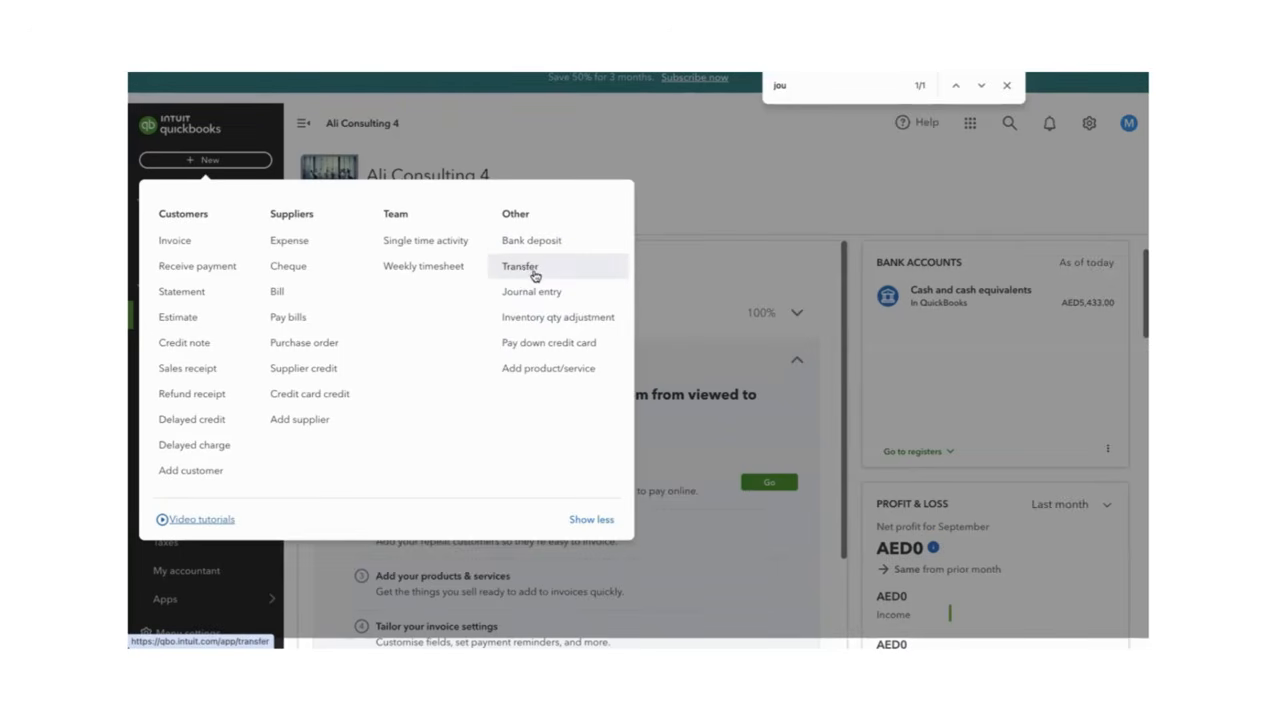
pyautogui.click(520, 269)
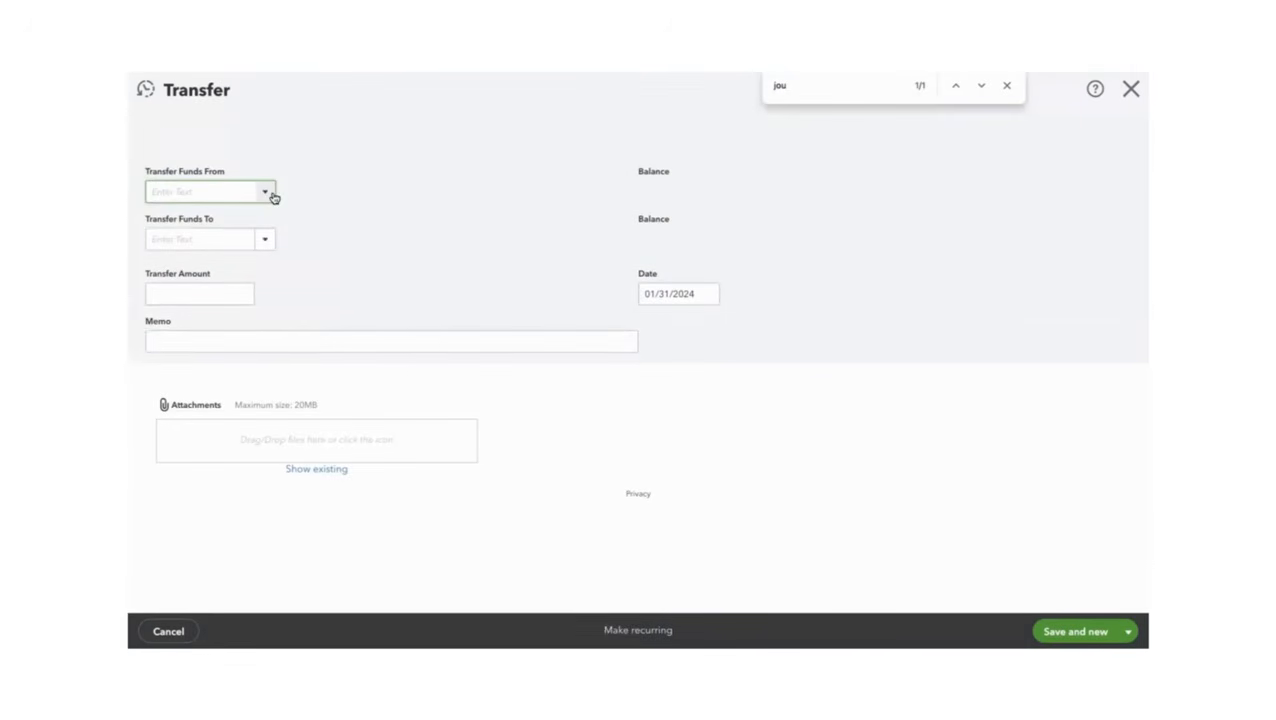
# Set the transfer to move funds from Cash and cash equivalents to the Ali Drawings account.
pyautogui.click(268, 192)
pyautogui.click(243, 245)
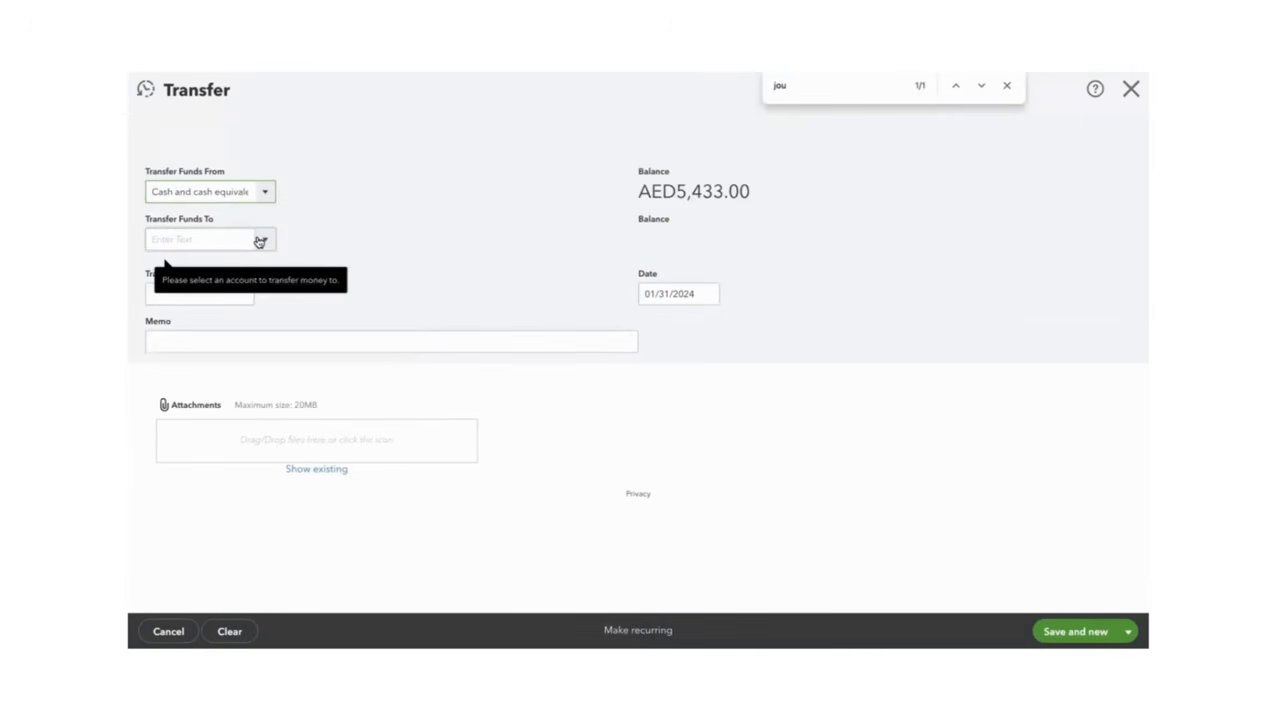
pyautogui.click(257, 241)
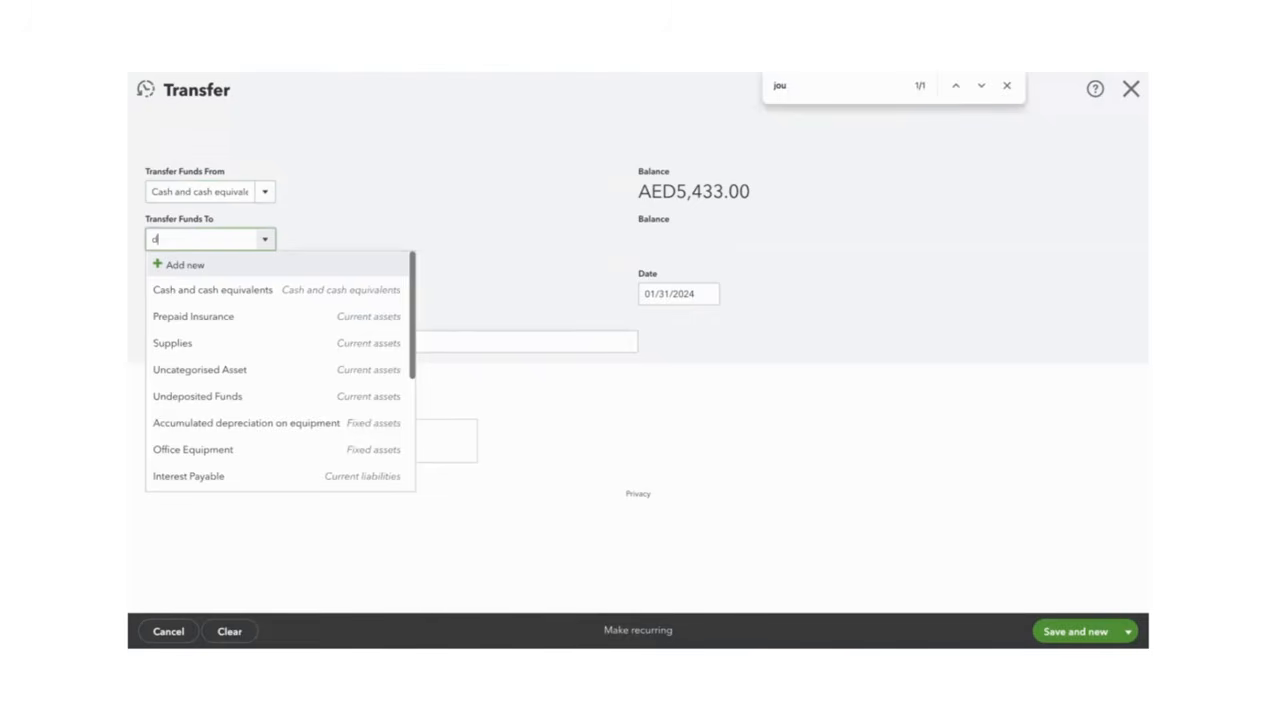
pyautogui.write('dr')
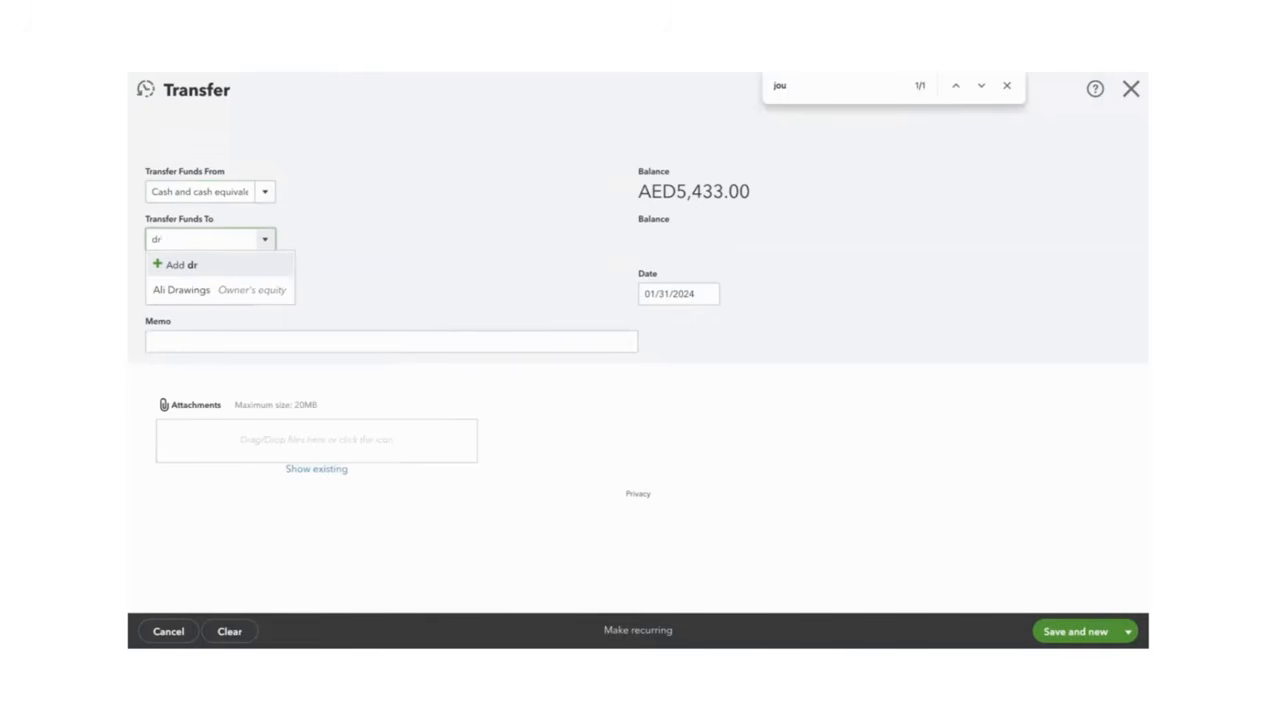
pyautogui.click(194, 289)
# Set the transfer amount to 667, checking it against the Word entry, then save the transfer and close the form.
pyautogui.click(216, 287)
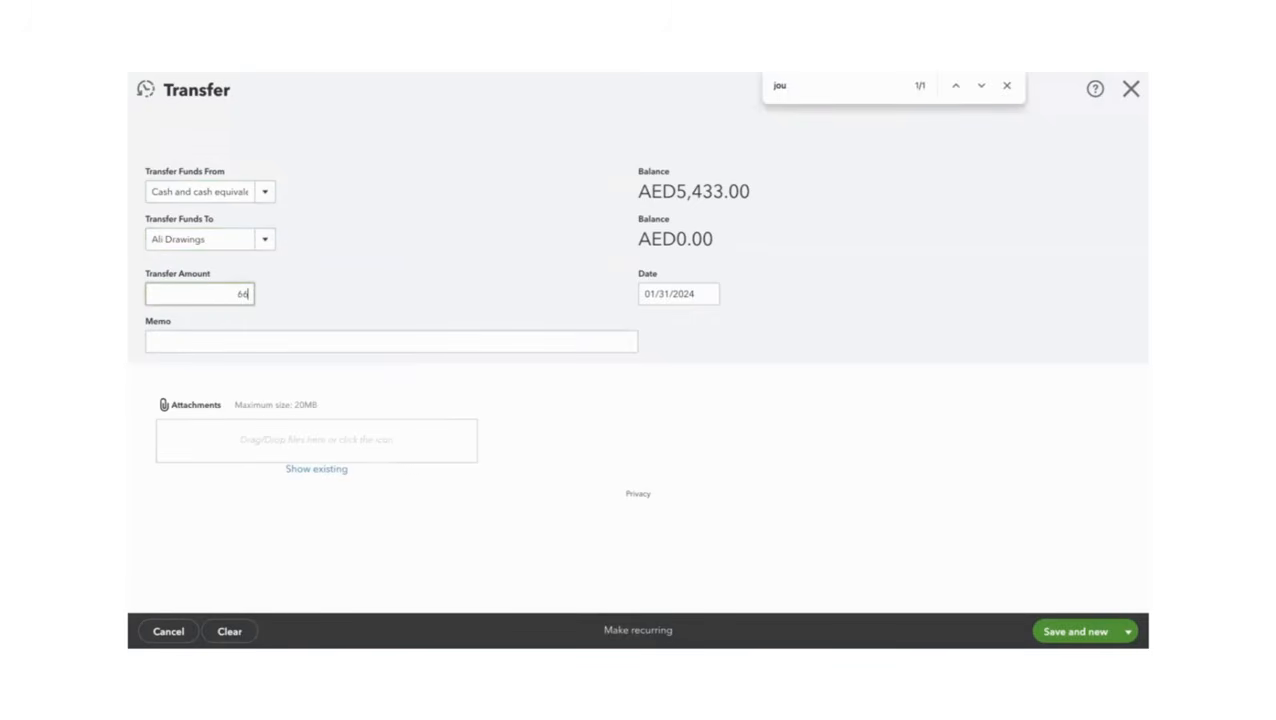
pyautogui.hotkey('ctrl', 'Tab')
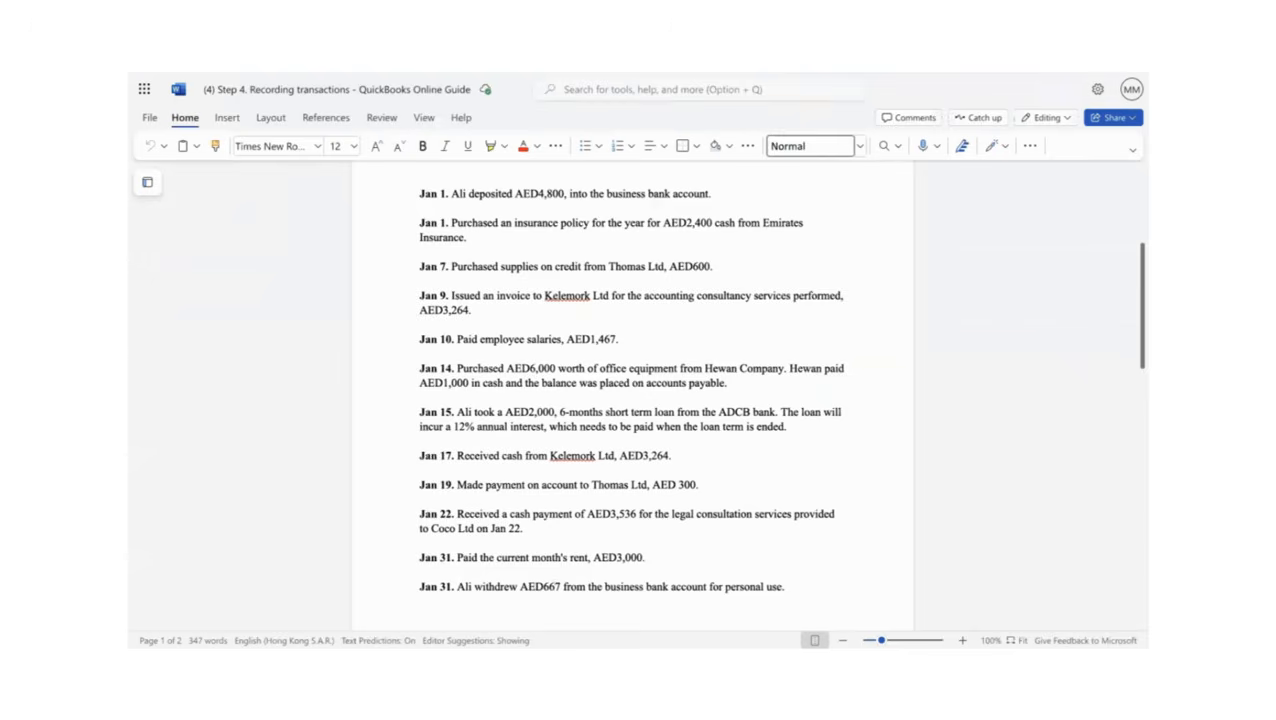
pyautogui.hotkey('ctrl', 'shift', 'Tab')
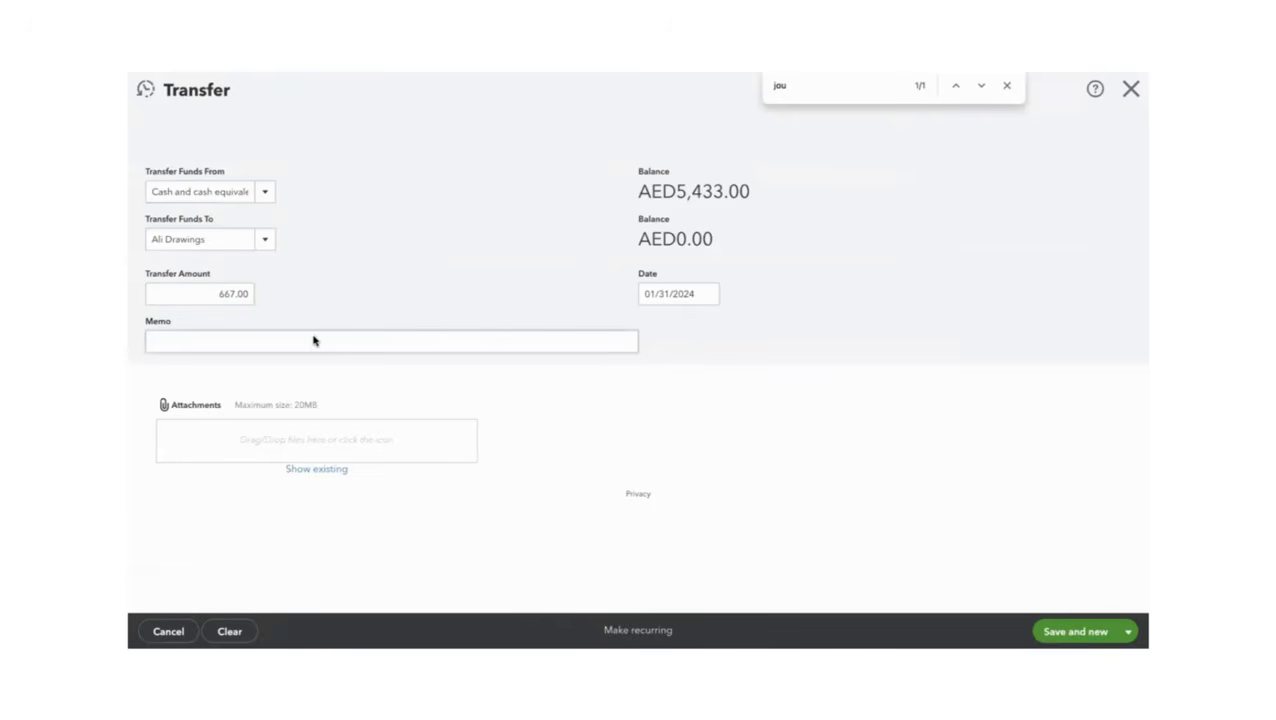
pyautogui.click(190, 341)
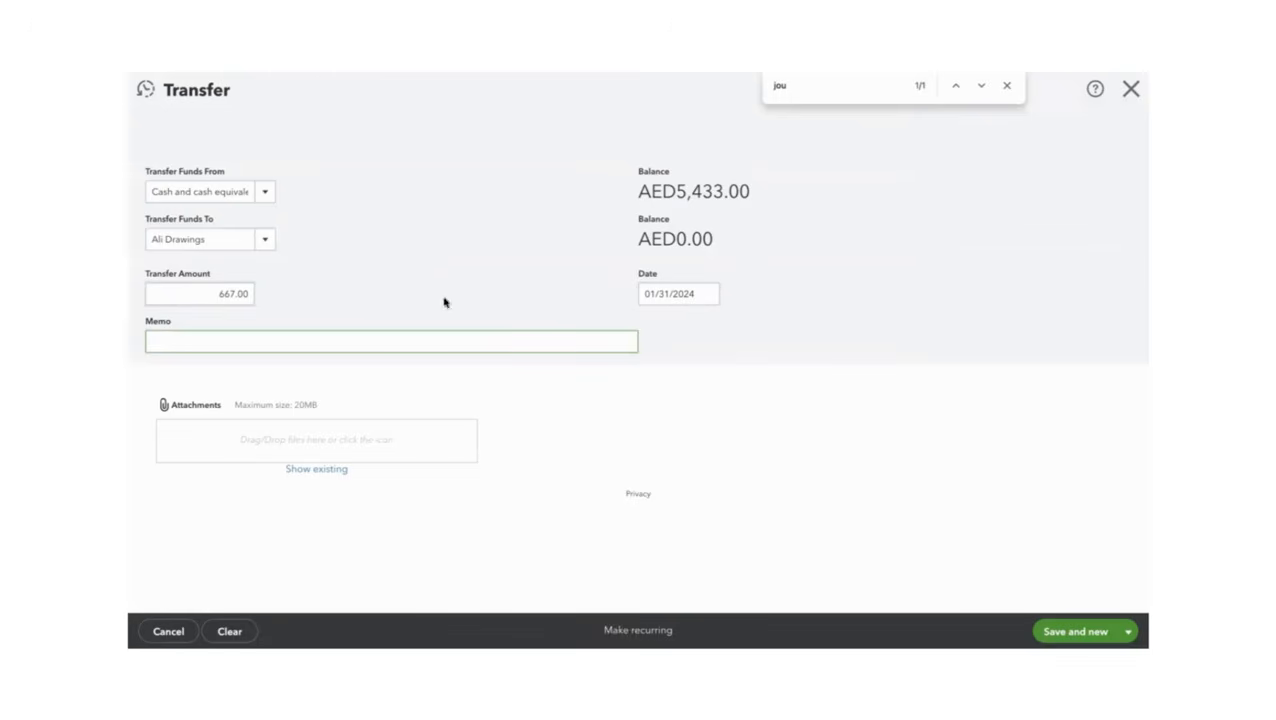
pyautogui.click(1075, 631)
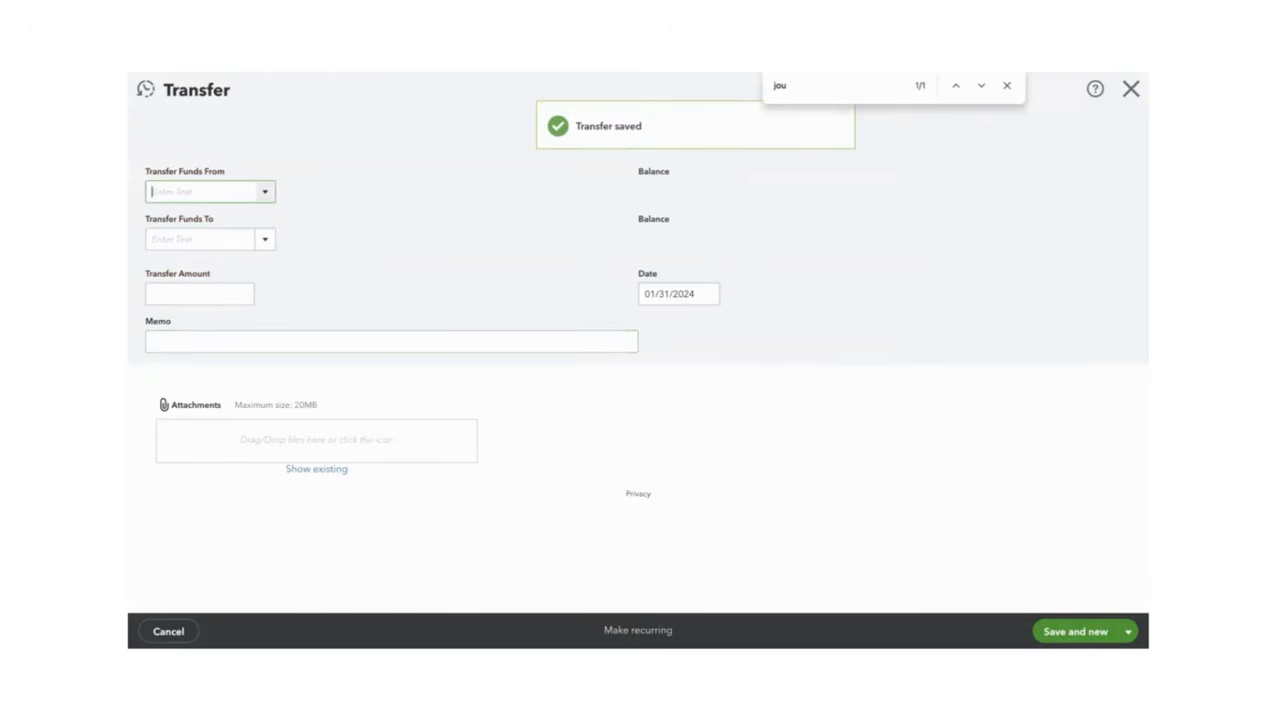
pyautogui.click(1131, 90)
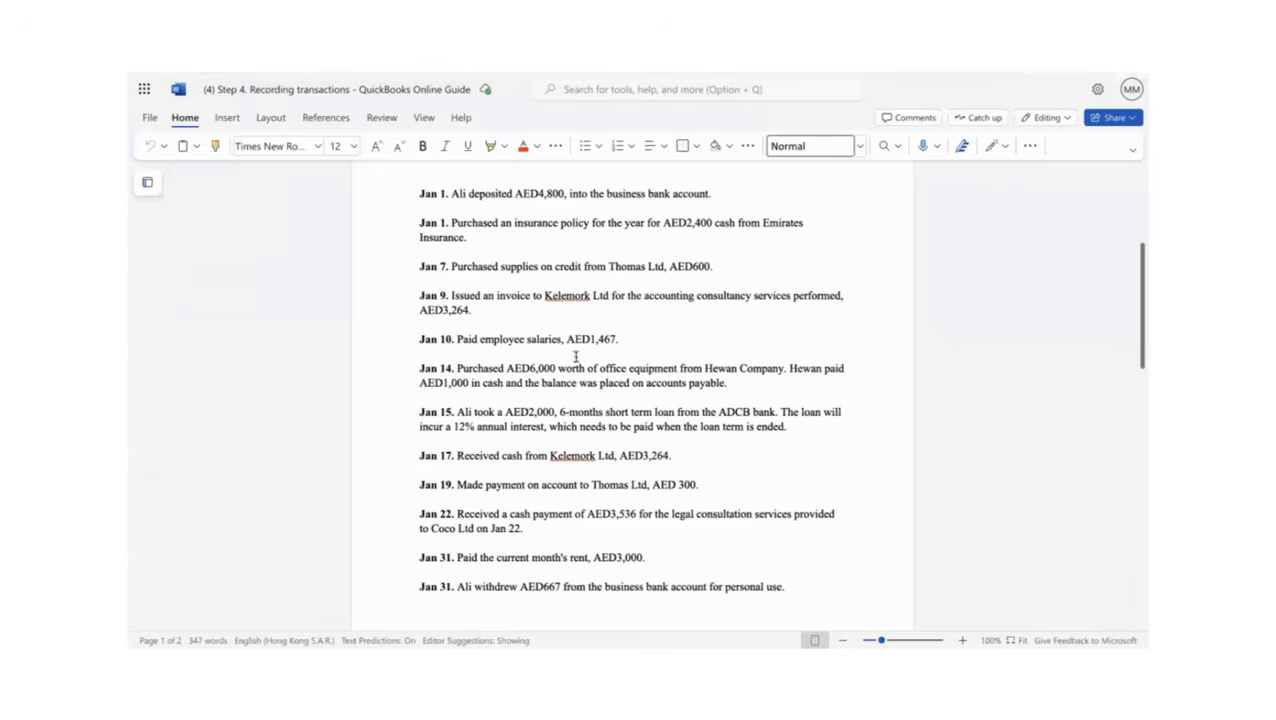
# Check the required reports in the Word guide, then open the Journal report in classic view in QuickBooks.
pyautogui.moveTo(1137, 355); pyautogui.dragTo(1139, 565)
pyautogui.scroll(15, 1139, 441)
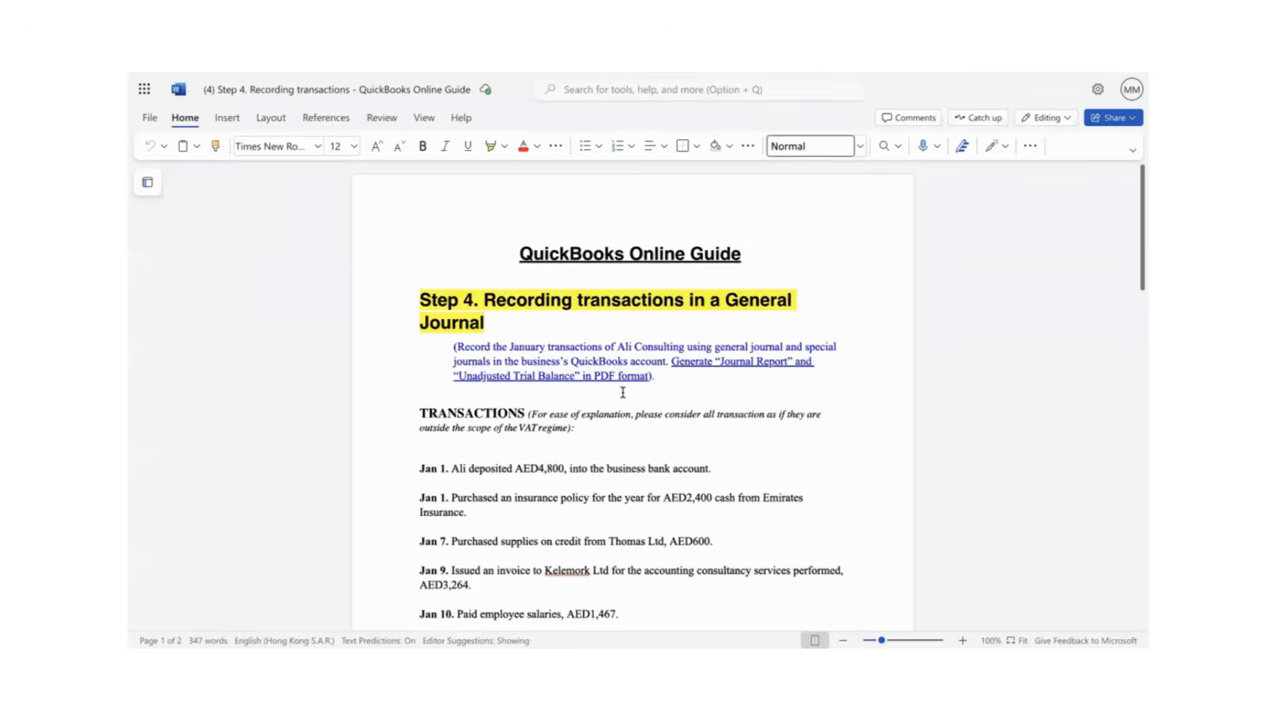
pyautogui.moveTo(722, 361); pyautogui.dragTo(787, 361)
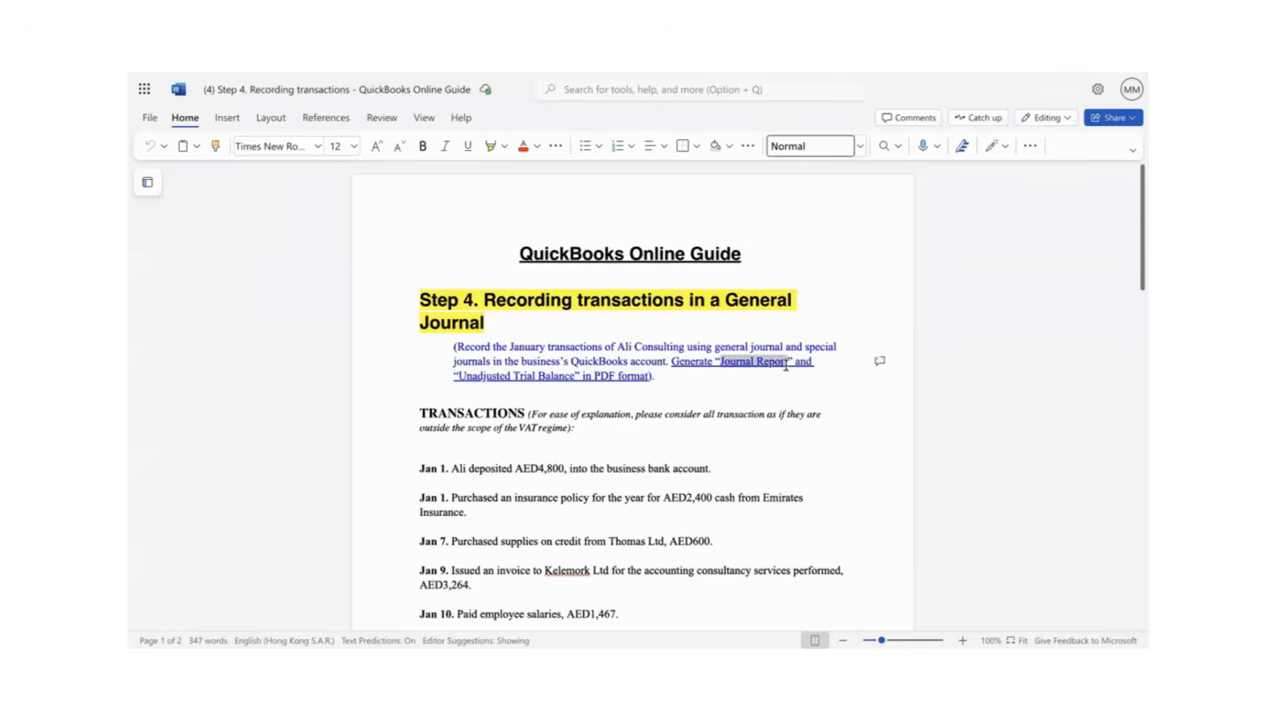
pyautogui.click(479, 378)
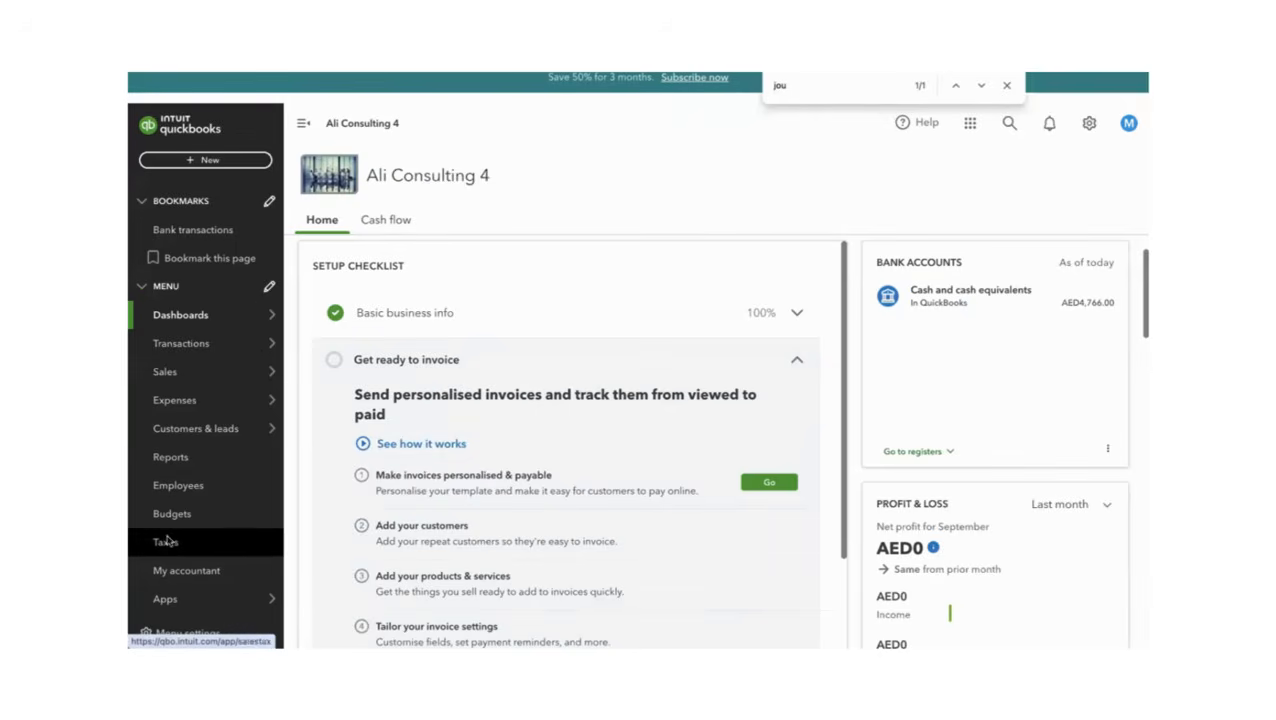
pyautogui.click(170, 459)
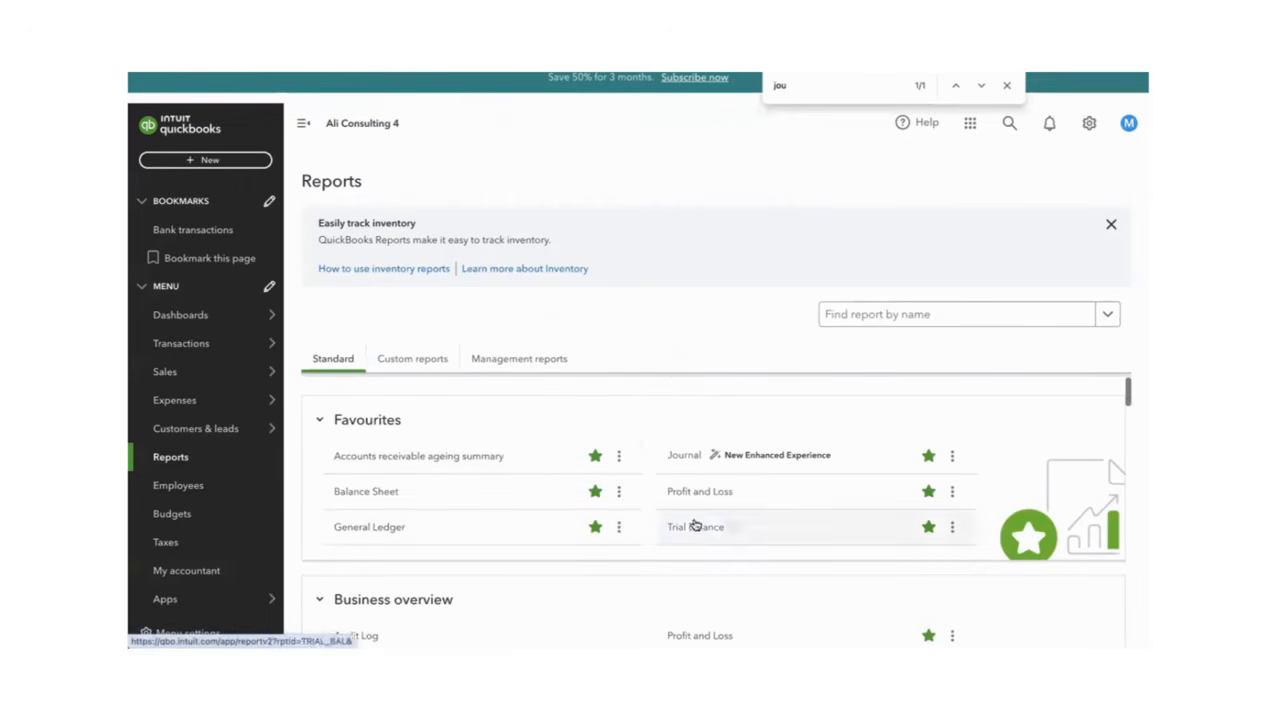
pyautogui.click(672, 458)
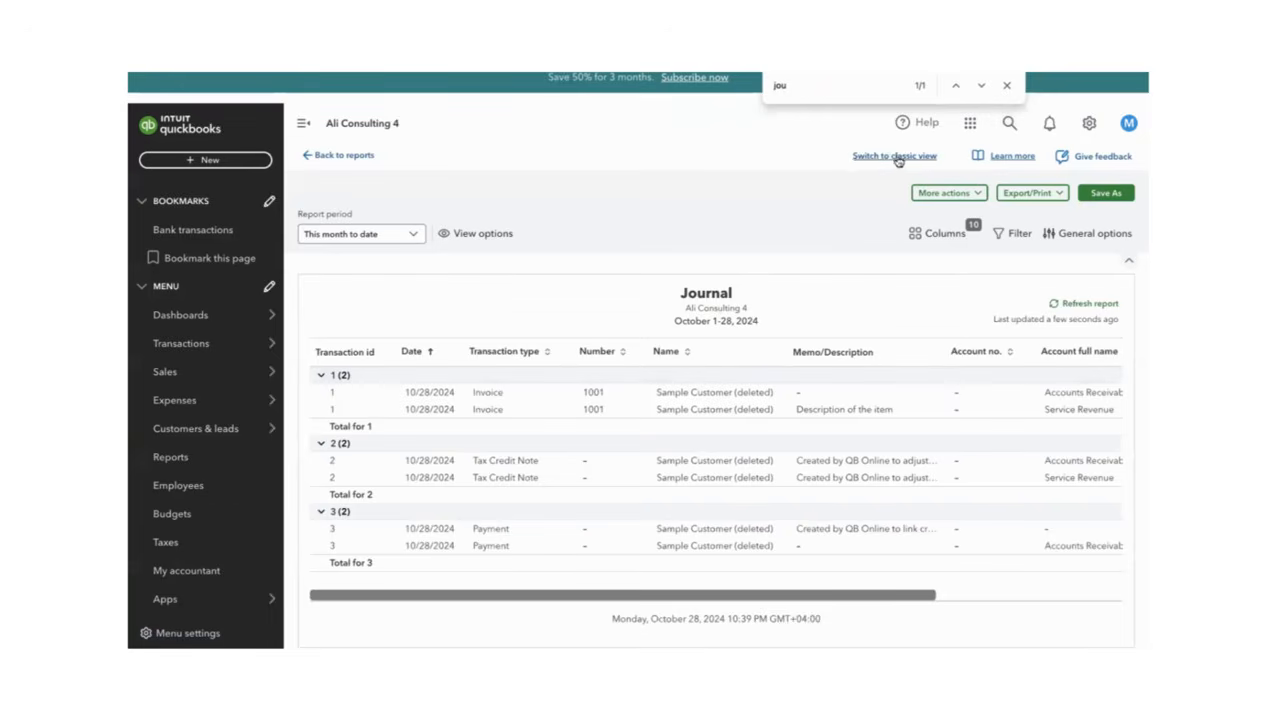
pyautogui.click(912, 157)
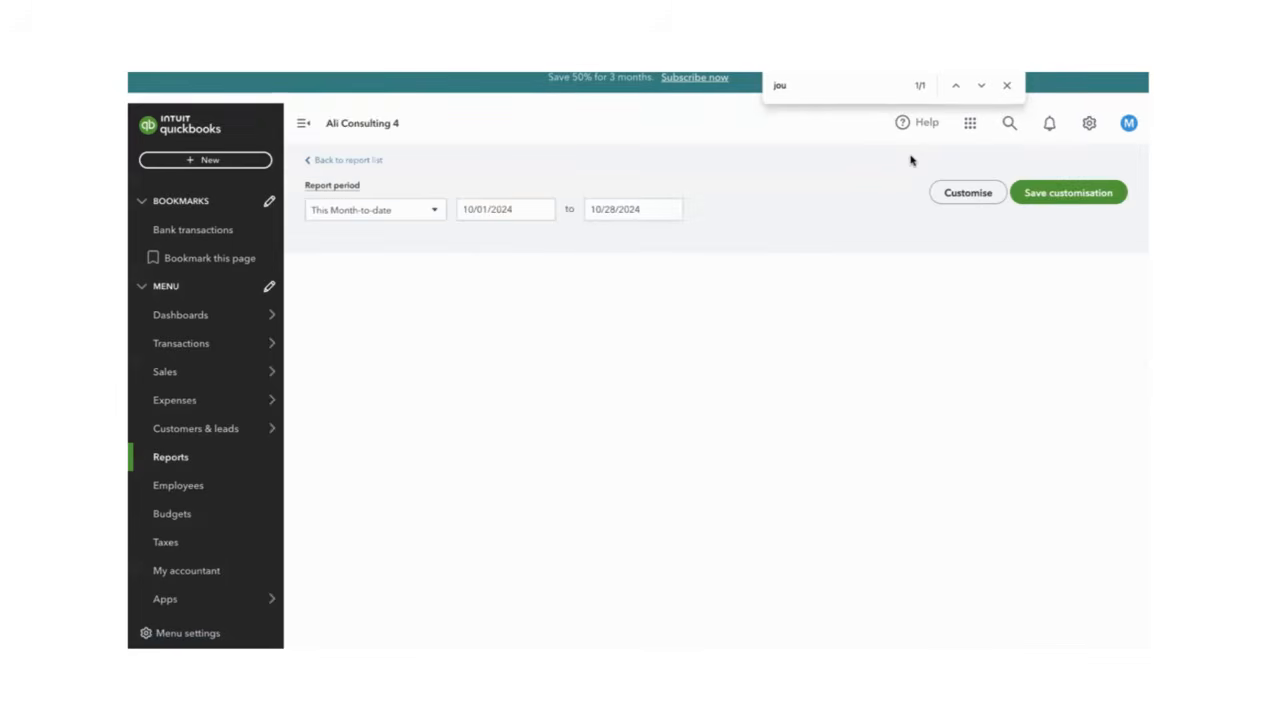
pyautogui.scroll(-2, 458, 260)
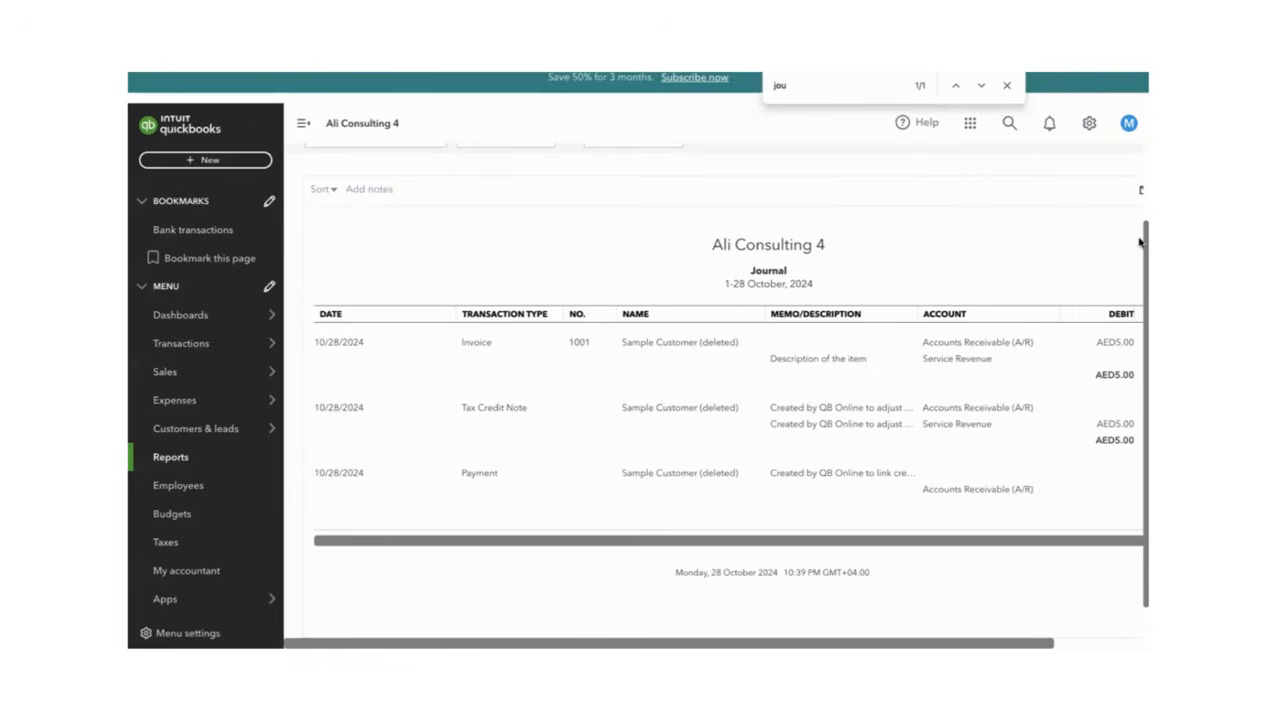
pyautogui.scroll(2, 576, 208)
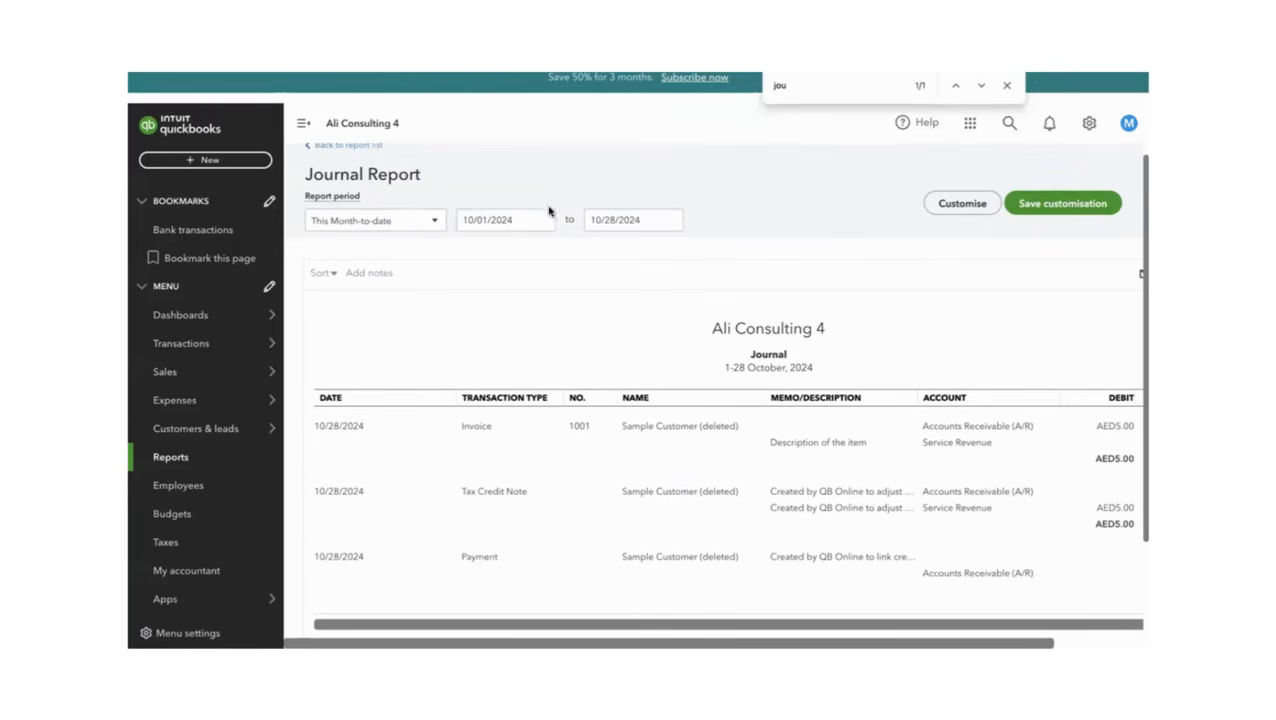
# Set the Journal report to a custom period starting 01/01/2024.
pyautogui.click(425, 230)
pyautogui.click(352, 270)
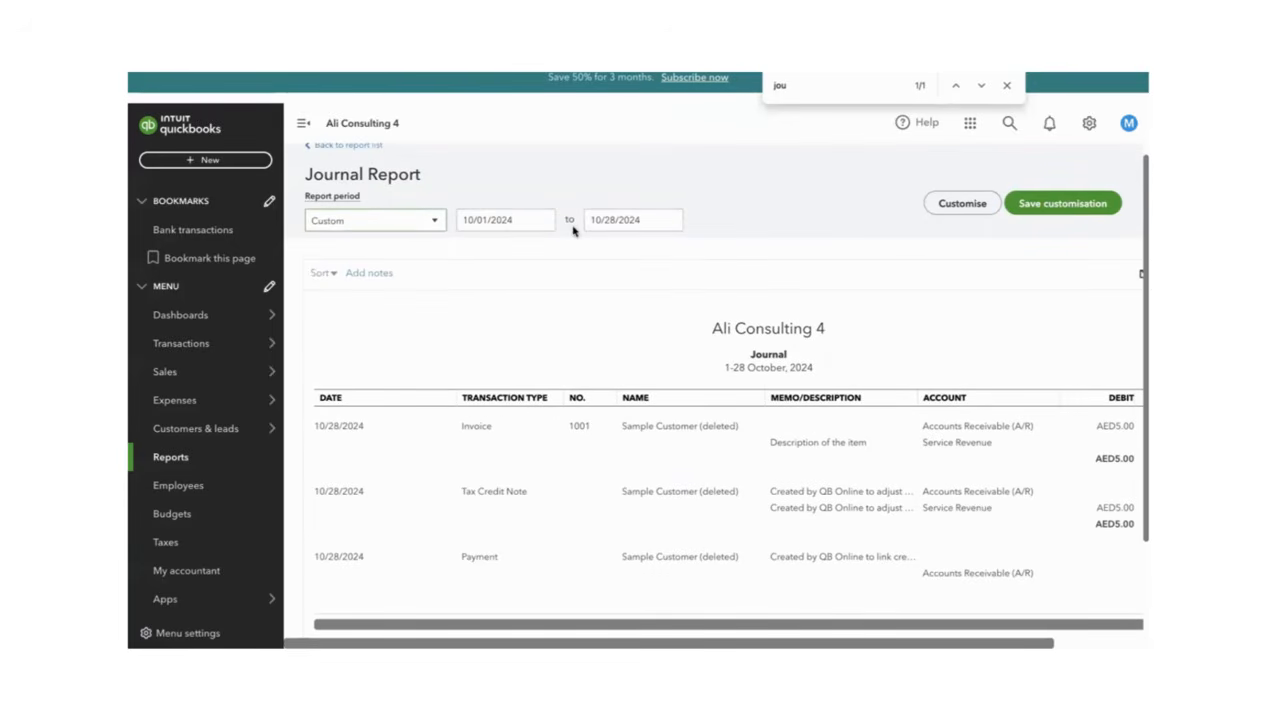
pyautogui.click(543, 222)
pyautogui.doubleClick(472, 257)
pyautogui.doubleClick(472, 257)
pyautogui.doubleClick(472, 257)
pyautogui.click(472, 257)
pyautogui.doubleClick(472, 257)
pyautogui.click(475, 258)
pyautogui.click(589, 256)
pyautogui.click(509, 299)
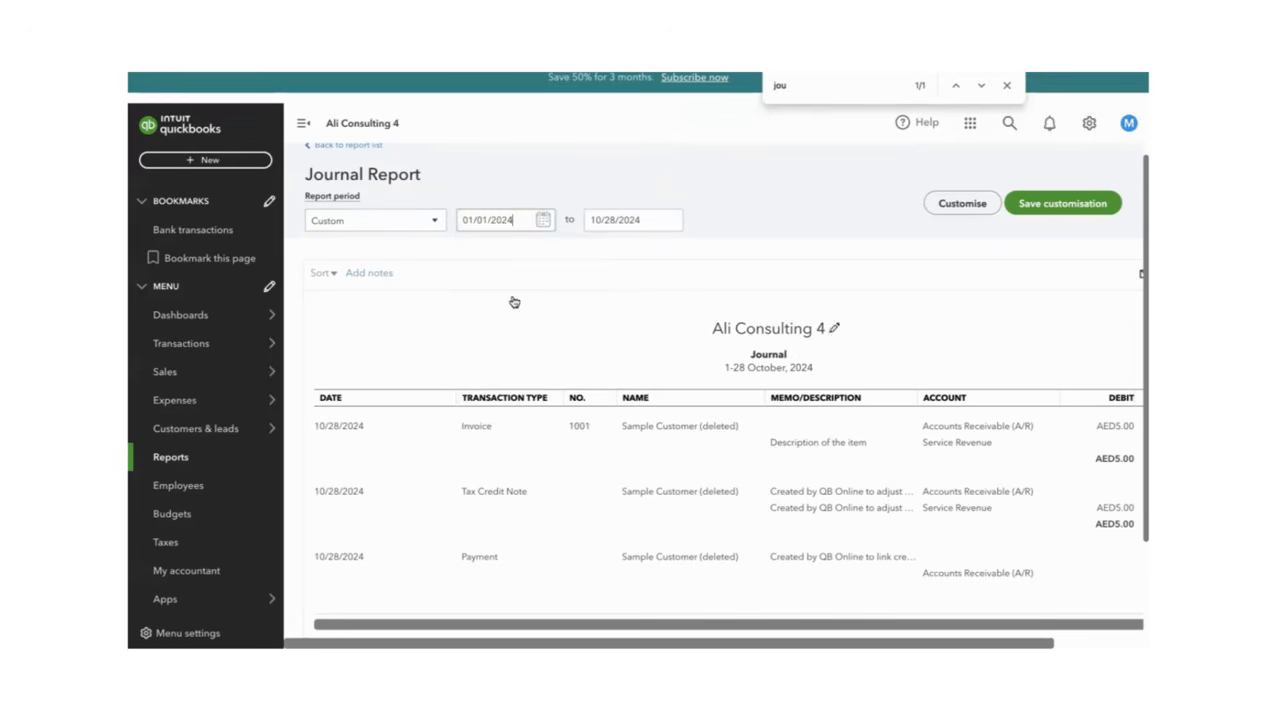
# Set the Journal report period's end date to 01/31/2024.
pyautogui.scroll(-1, 683, 228)
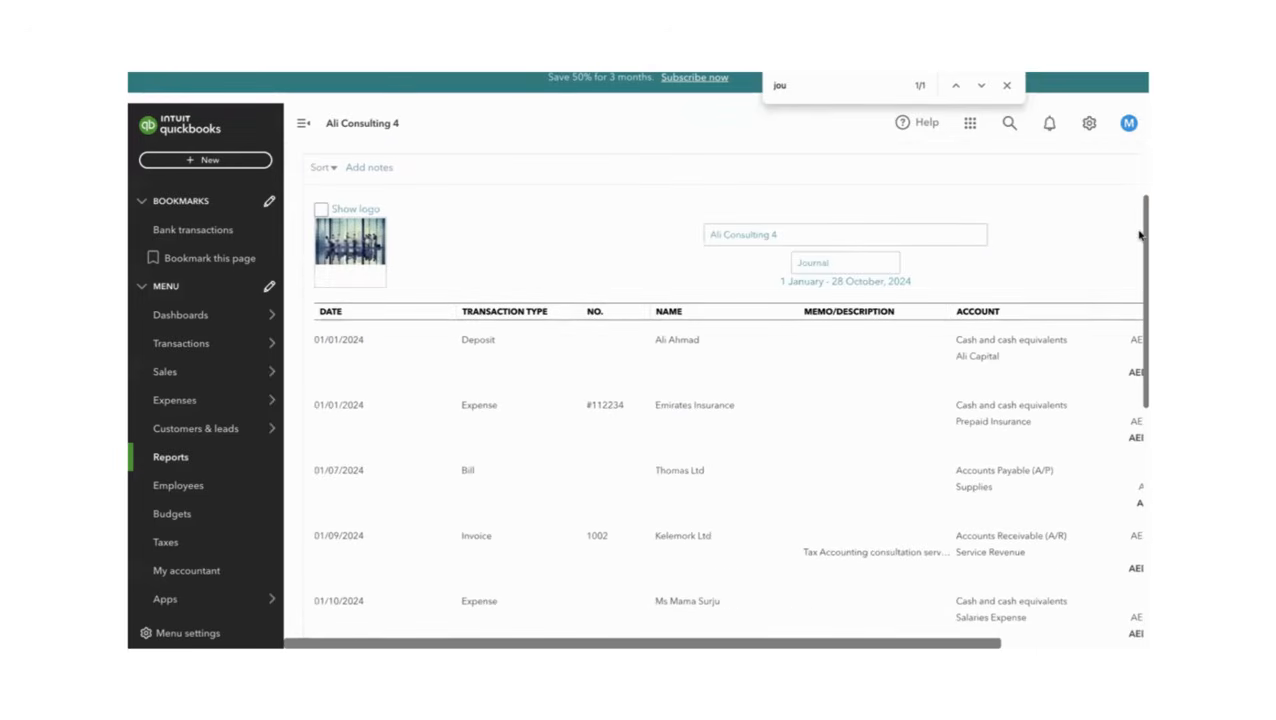
pyautogui.scroll(1, 1139, 234)
pyautogui.click(671, 235)
pyautogui.click(601, 271)
pyautogui.click(601, 271)
pyautogui.click(601, 271)
pyautogui.click(601, 271)
pyautogui.click(601, 271)
pyautogui.click(601, 271)
pyautogui.click(601, 271)
pyautogui.click(601, 271)
pyautogui.click(601, 271)
pyautogui.click(601, 271)
pyautogui.click(717, 271)
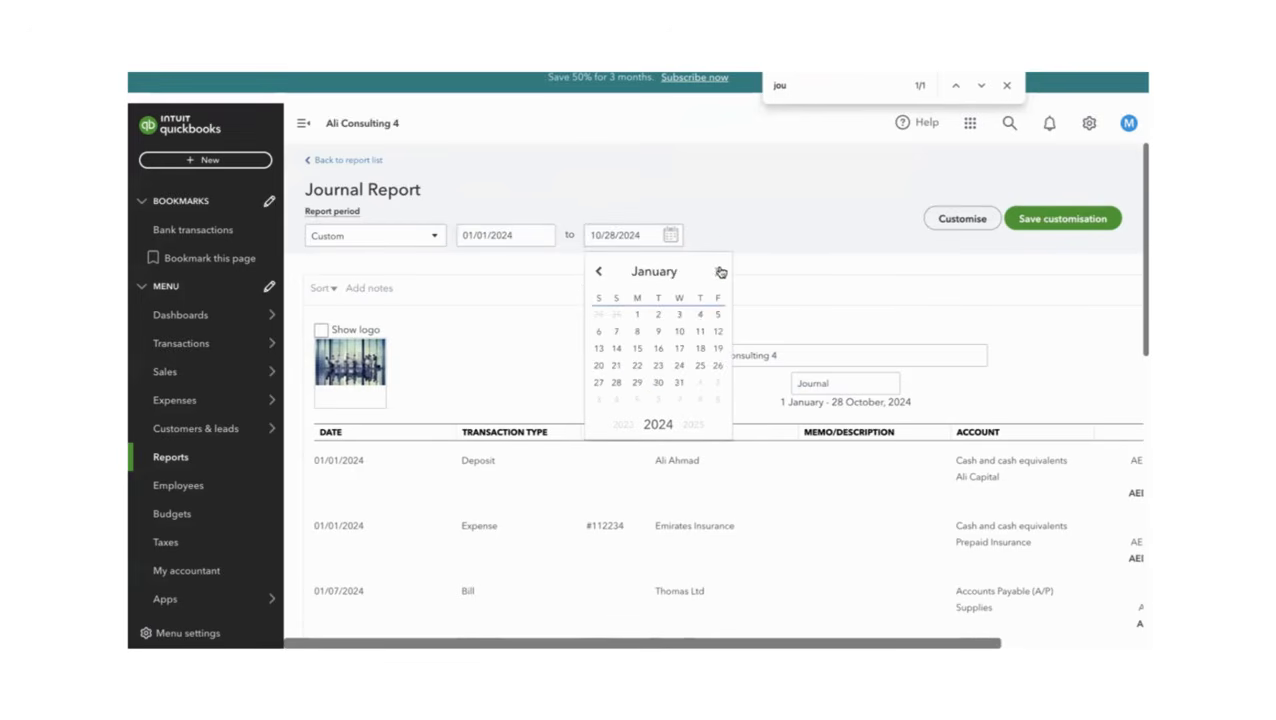
pyautogui.click(679, 382)
# Review the January 2024 Journal report, export it as a PDF file and close the print preview.
pyautogui.scroll(-1, 850, 255)
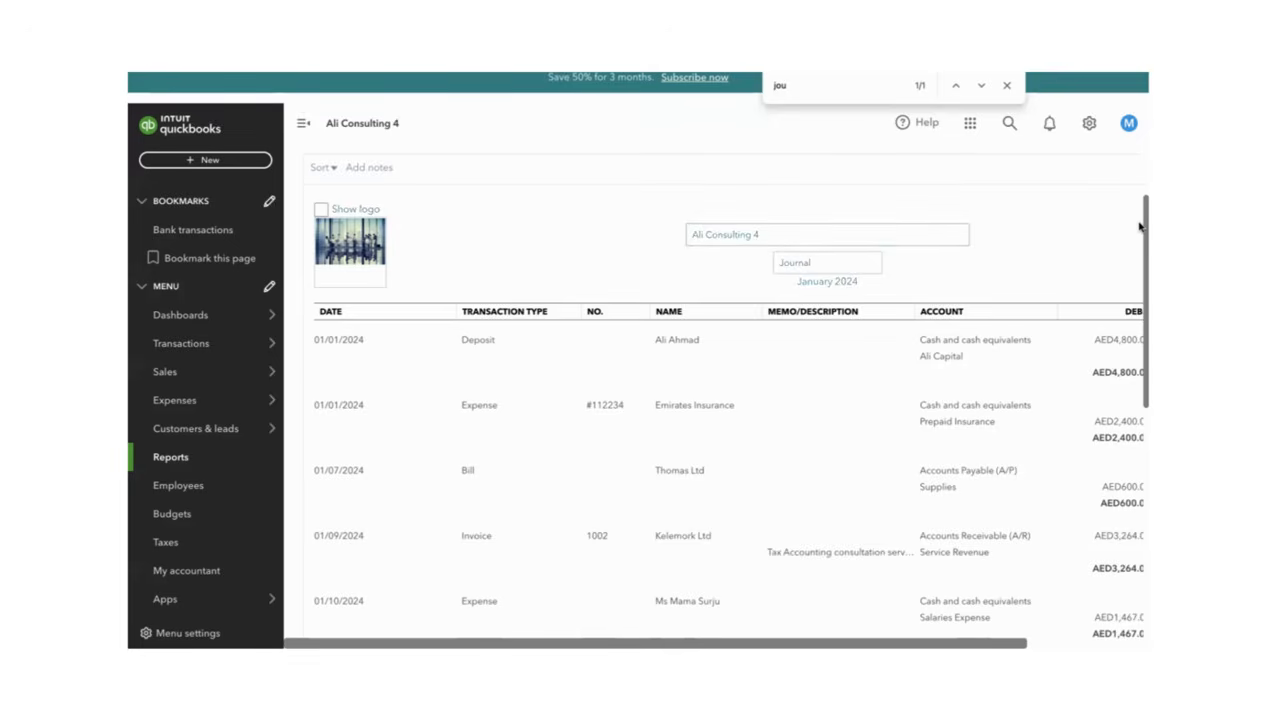
pyautogui.moveTo(1139, 224); pyautogui.dragTo(1139, 167)
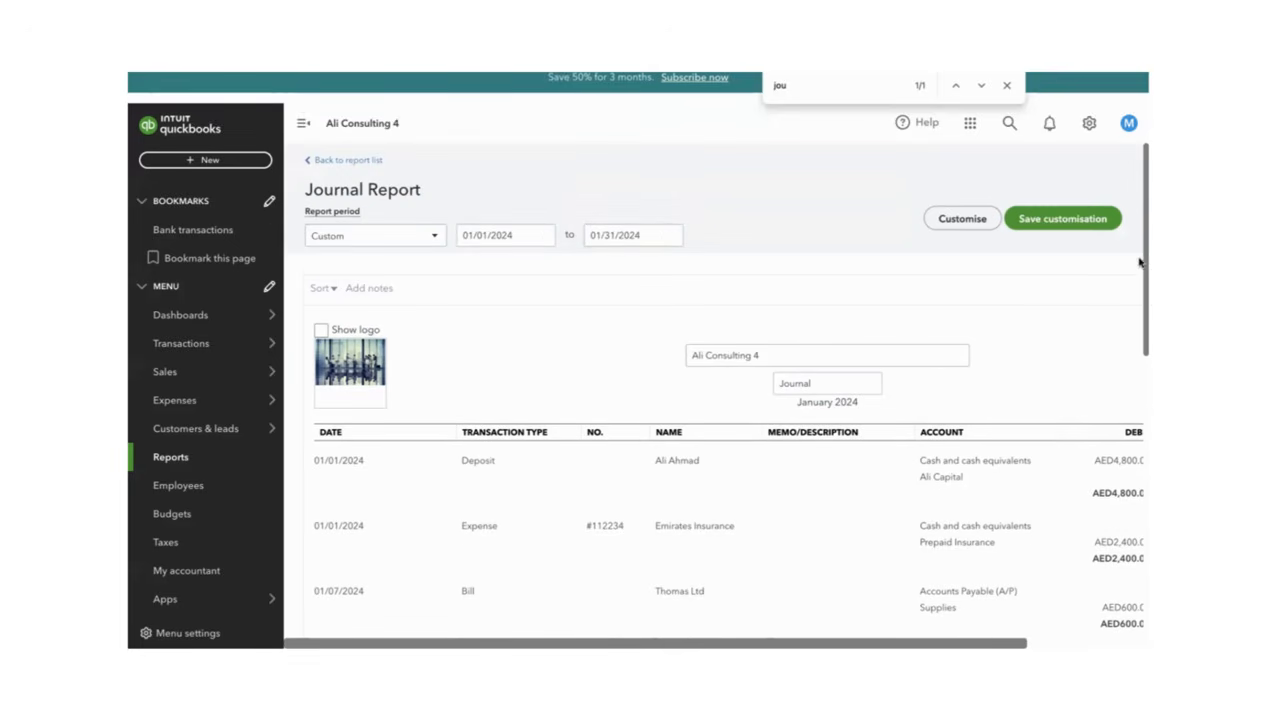
pyautogui.moveTo(1139, 278); pyautogui.dragTo(1139, 549)
pyautogui.hscroll(3, 715, 330)
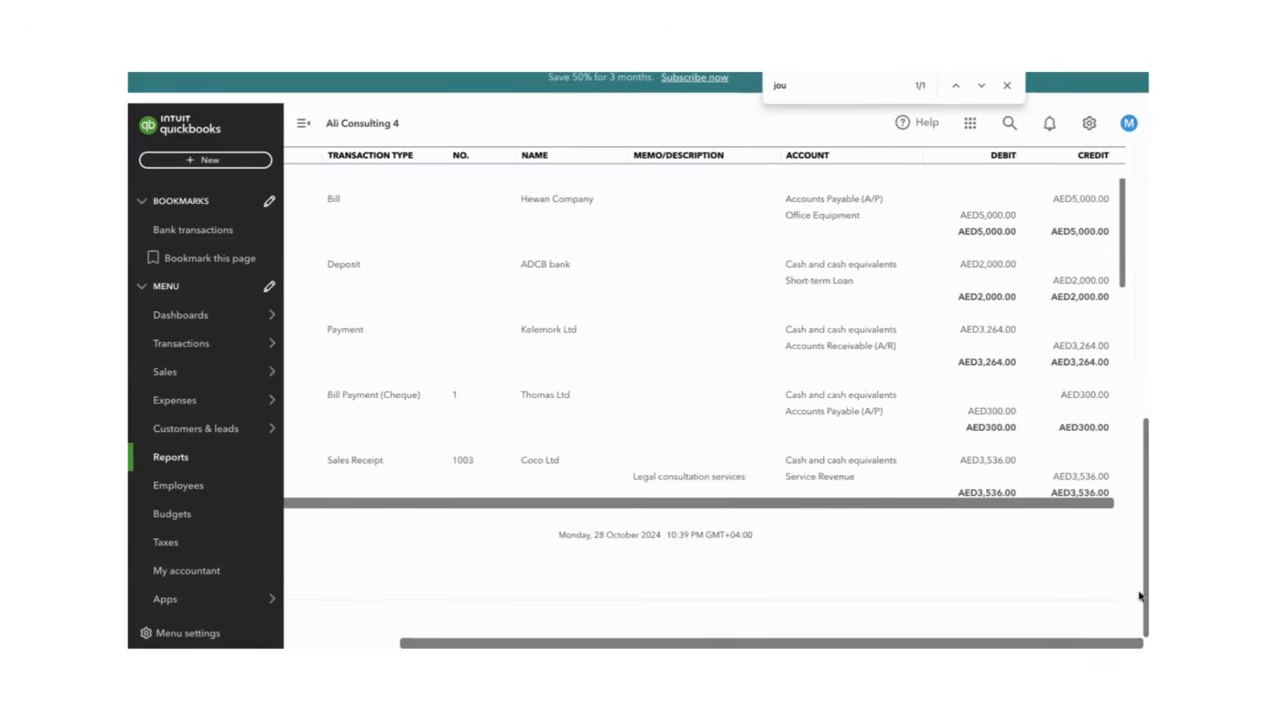
pyautogui.moveTo(1139, 432); pyautogui.dragTo(1139, 147)
pyautogui.click(1096, 289)
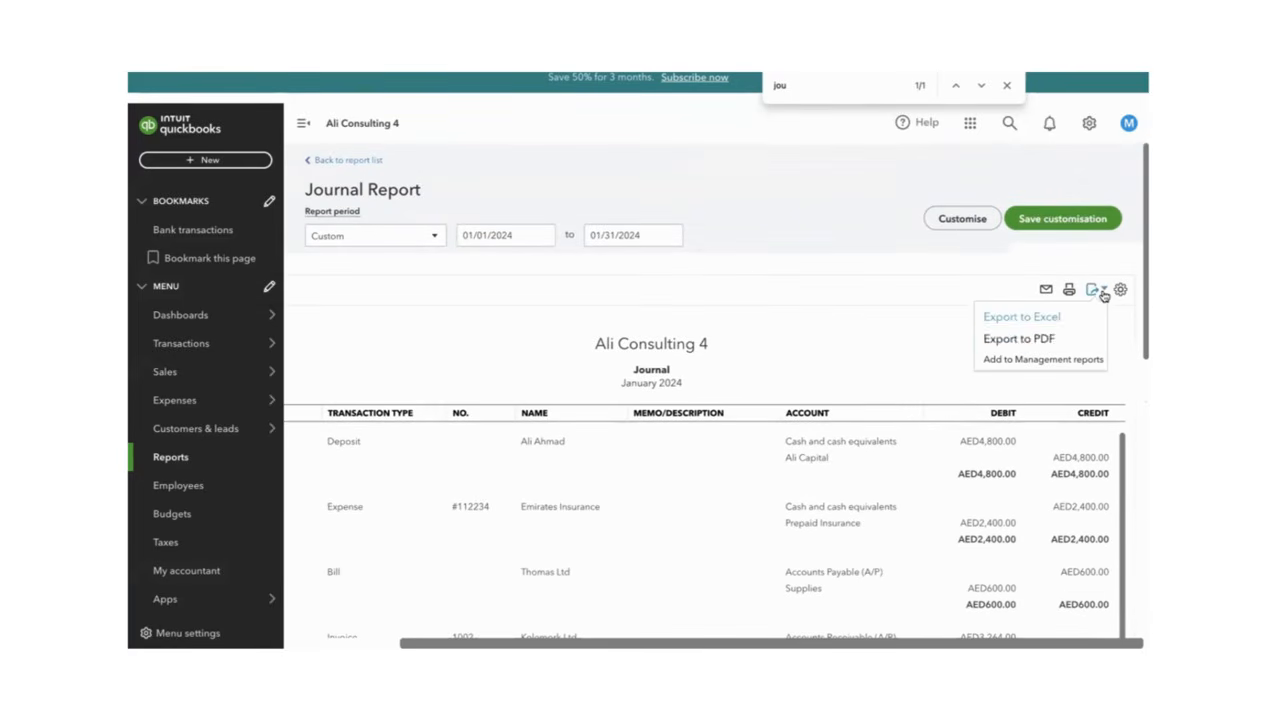
pyautogui.click(1036, 344)
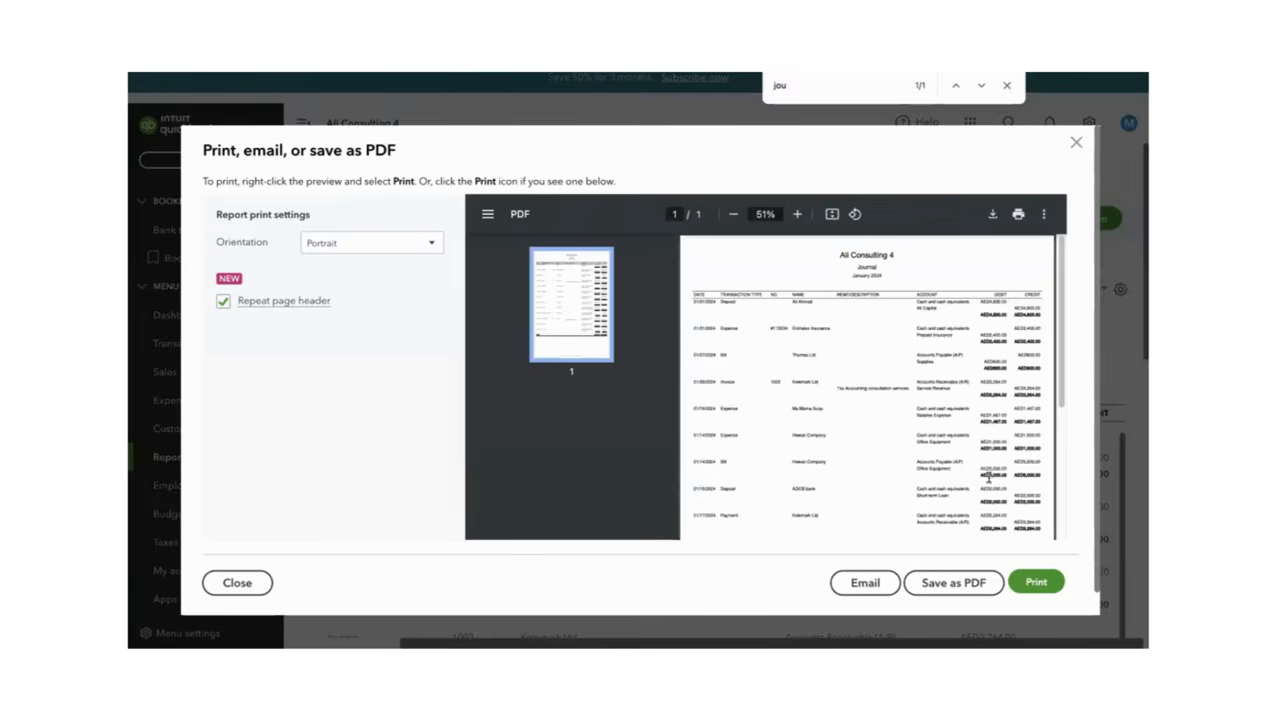
pyautogui.click(948, 583)
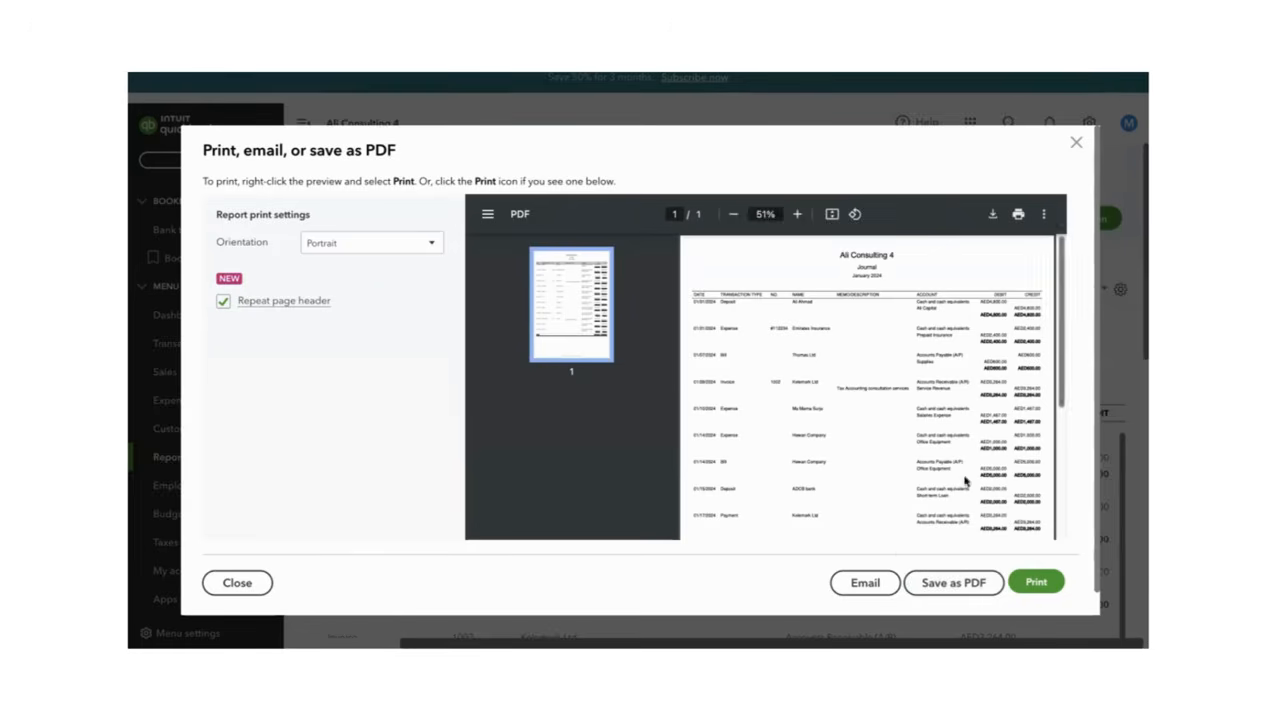
pyautogui.click(245, 585)
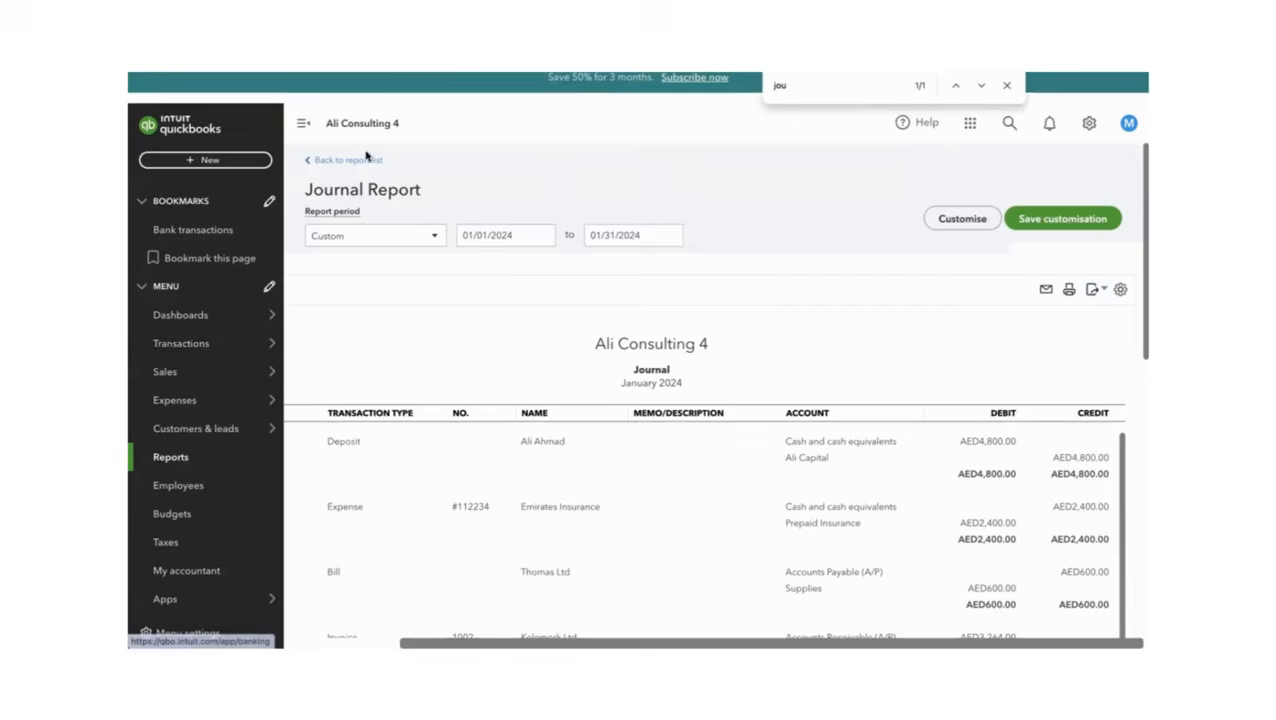
# Return to the reports list and open the Trial Balance report from the favourites.
pyautogui.click(191, 453)
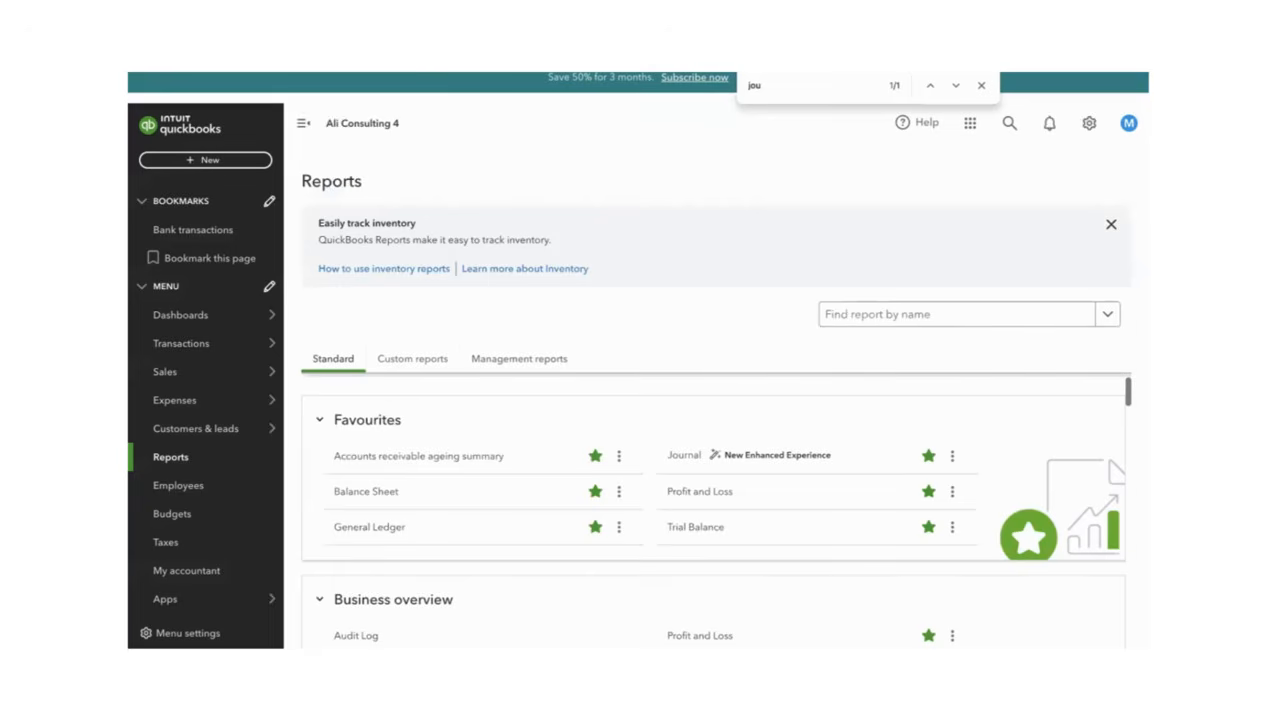
pyautogui.click(688, 530)
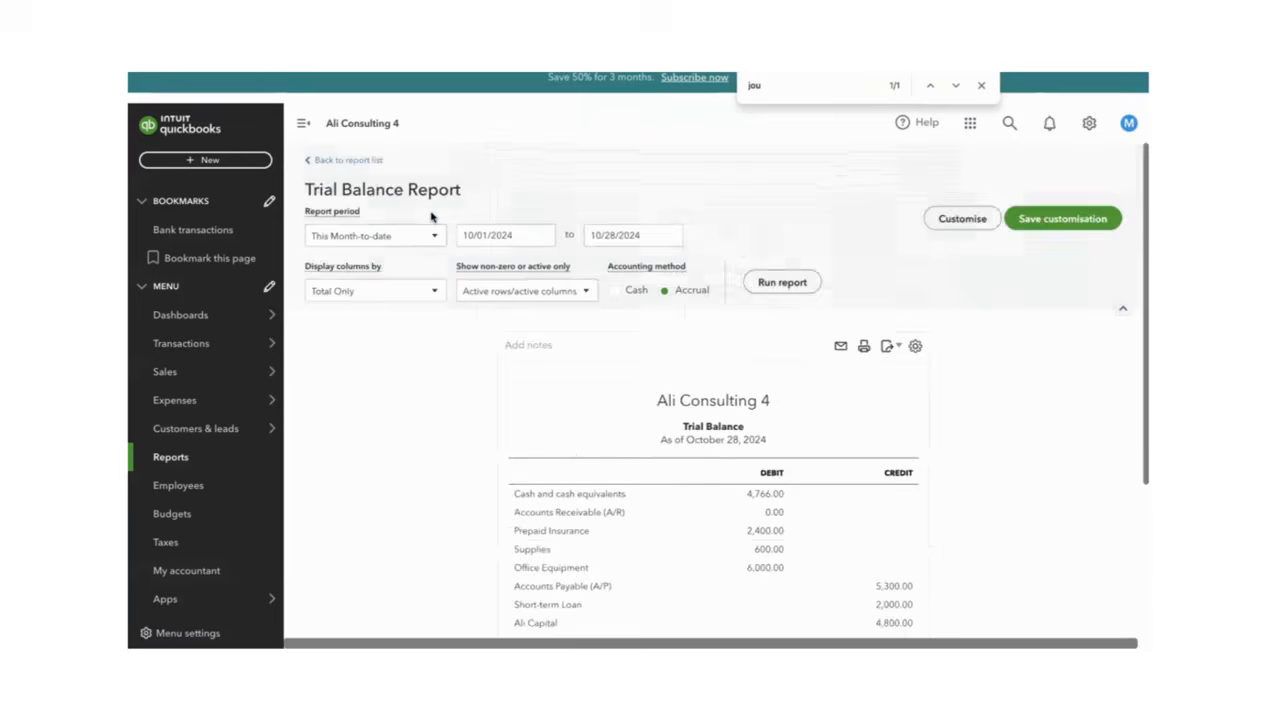
pyautogui.scroll(-2, 455, 232)
pyautogui.scroll(2, 1140, 275)
# Set the Trial Balance report to a custom period starting 01/01/2024.
pyautogui.click(421, 238)
pyautogui.click(360, 285)
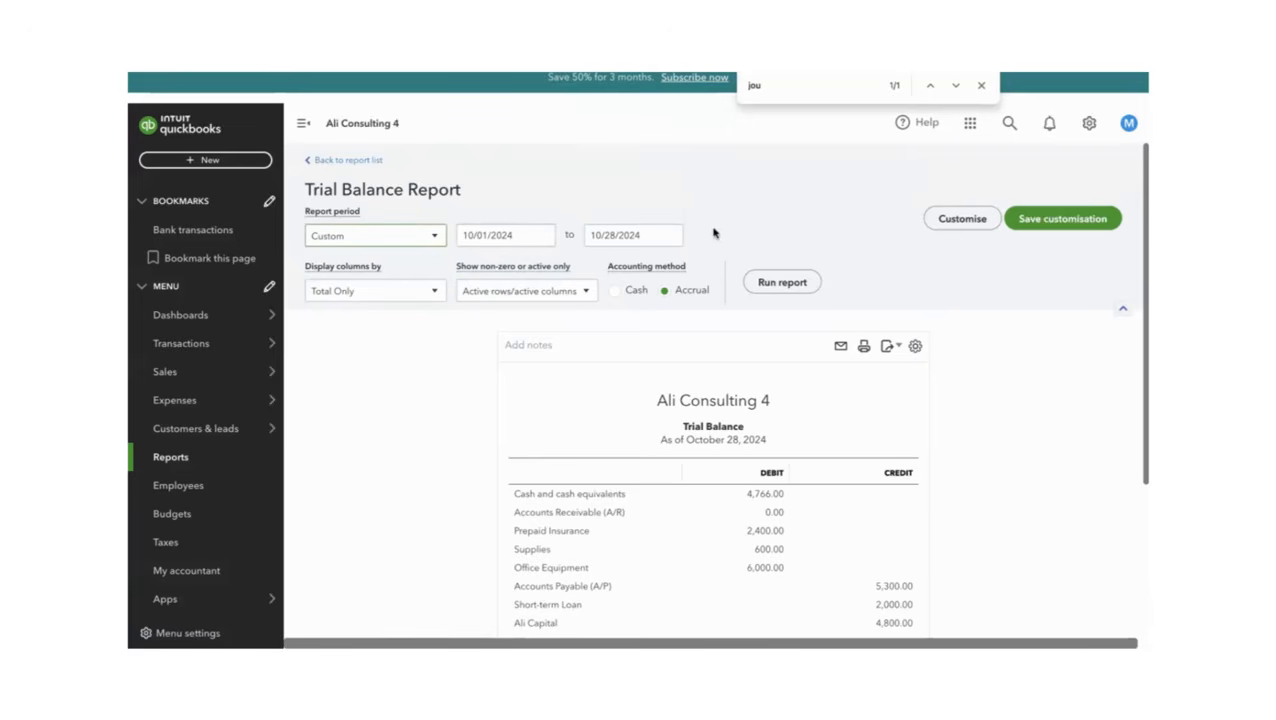
pyautogui.click(541, 240)
pyautogui.click(472, 277)
pyautogui.click(472, 277)
pyautogui.click(472, 277)
pyautogui.click(472, 277)
pyautogui.click(472, 277)
pyautogui.click(472, 277)
pyautogui.click(472, 277)
pyautogui.click(472, 277)
pyautogui.click(472, 277)
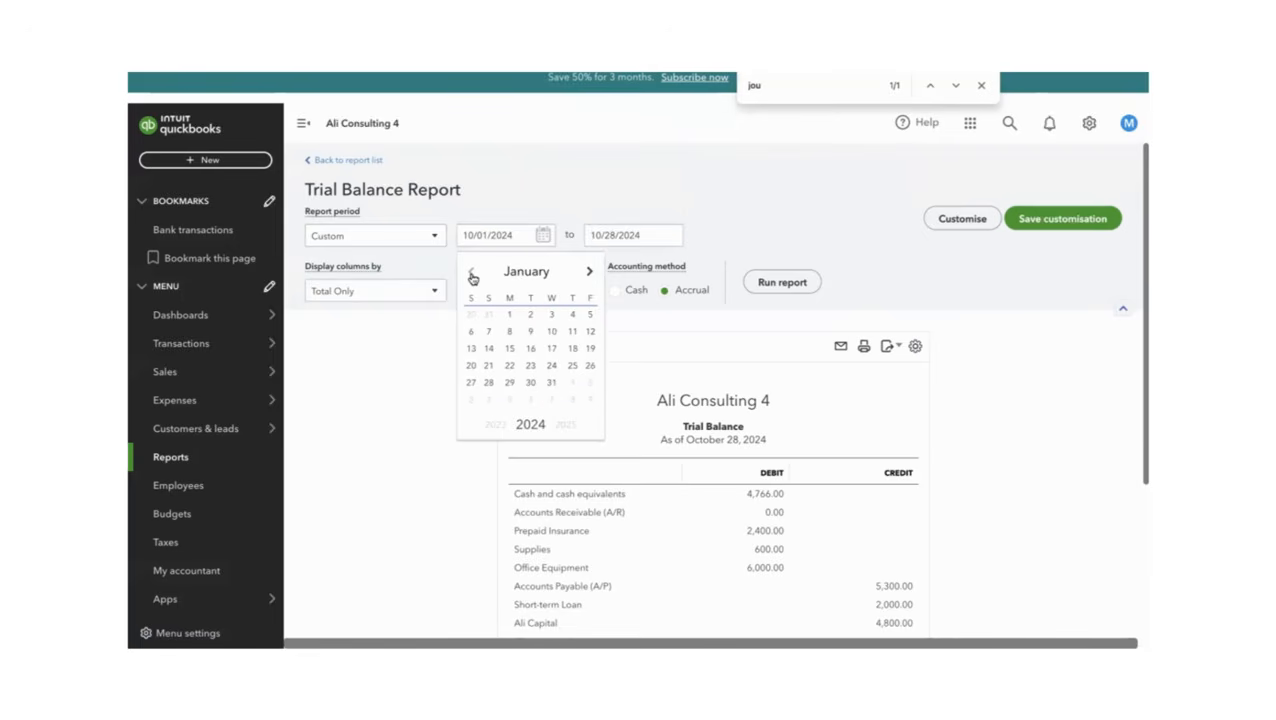
pyautogui.click(508, 316)
# Set the Trial Balance period's end date to 01/31/2024 and run the report.
pyautogui.click(670, 236)
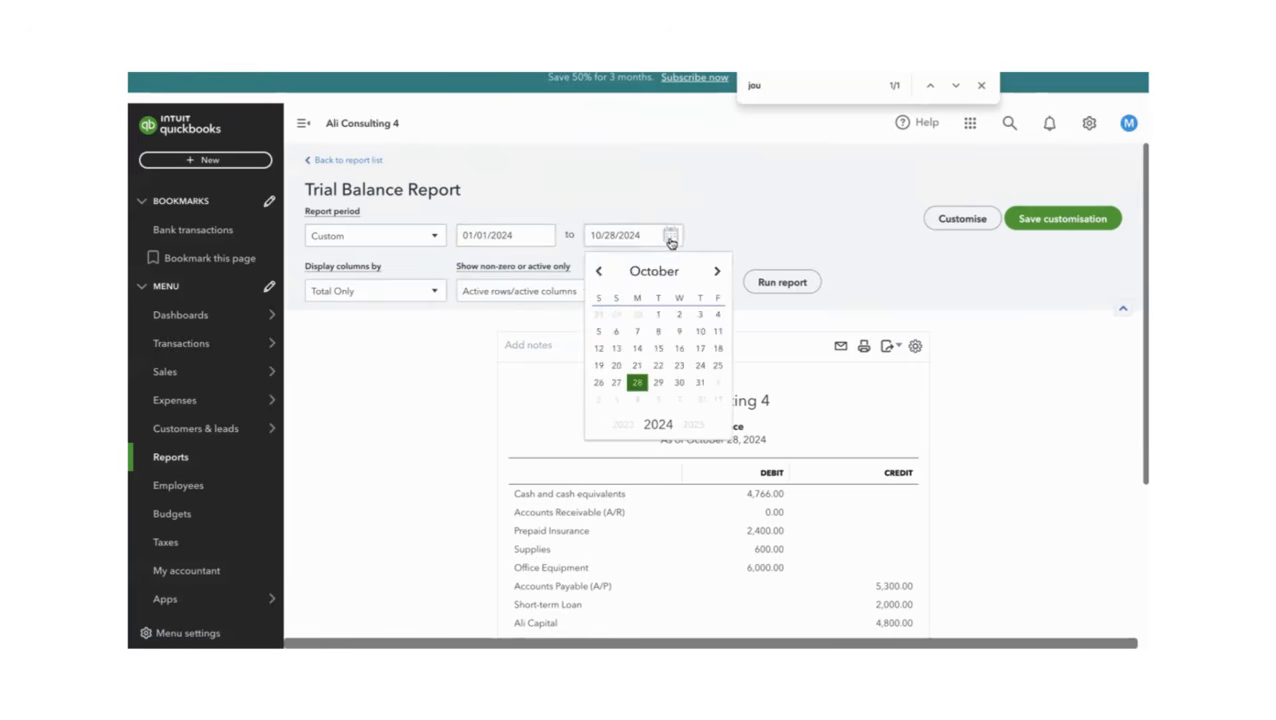
pyautogui.click(600, 273)
pyautogui.click(600, 273)
pyautogui.click(600, 273)
pyautogui.click(600, 273)
pyautogui.click(600, 273)
pyautogui.click(600, 273)
pyautogui.click(600, 273)
pyautogui.click(600, 273)
pyautogui.click(600, 273)
pyautogui.click(679, 382)
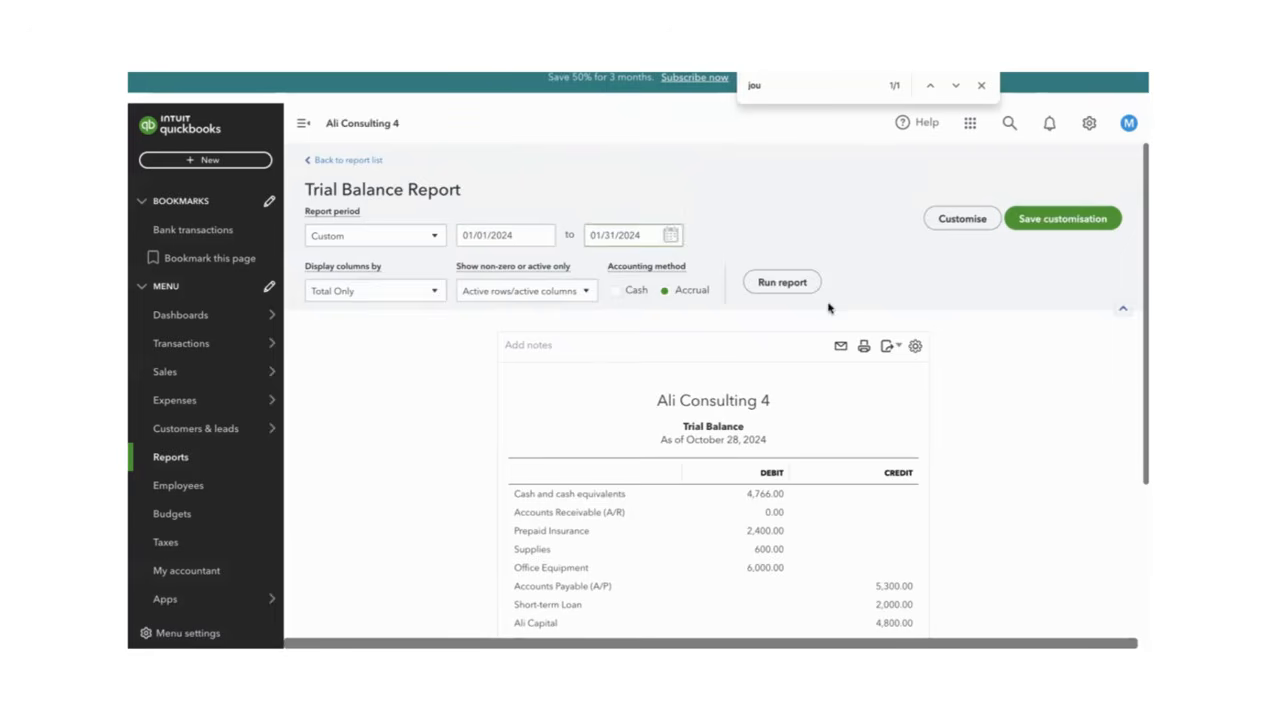
pyautogui.click(781, 283)
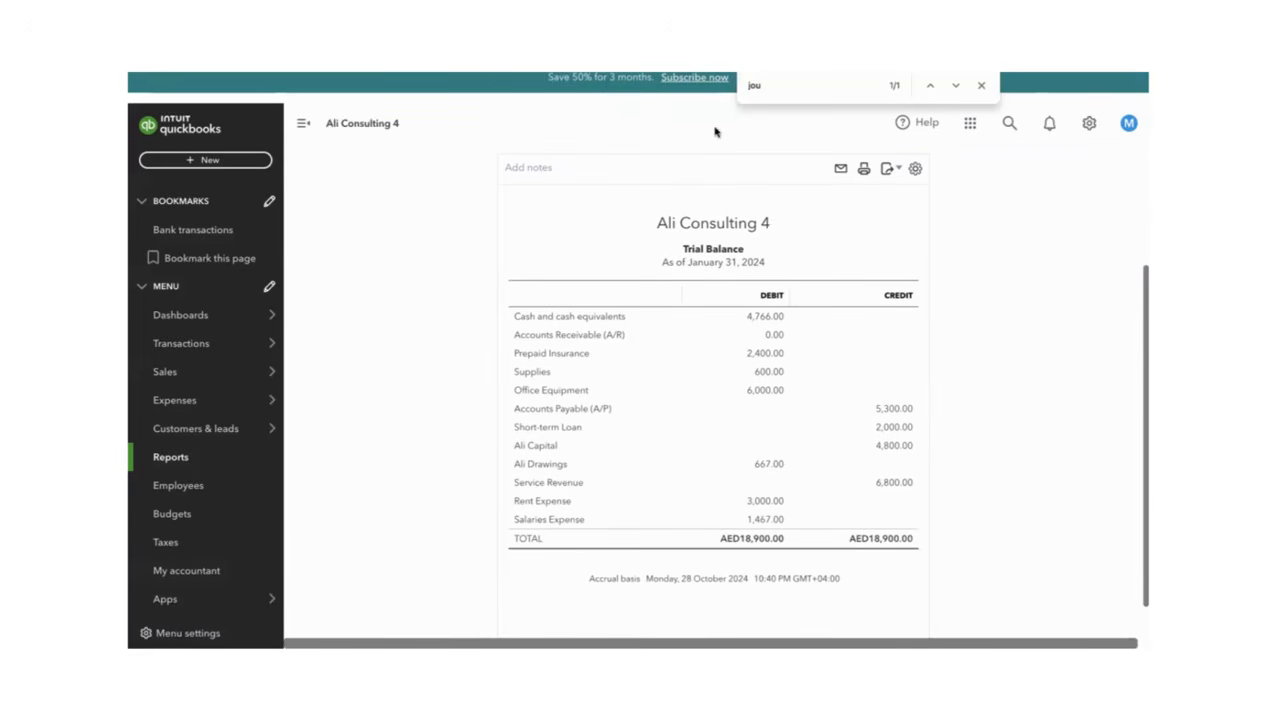
# Check the report requirement in the Word guide, export the January Trial Balance from QuickBooks as a PDF, close the preview and return to Word.
pyautogui.press('super+Tab')
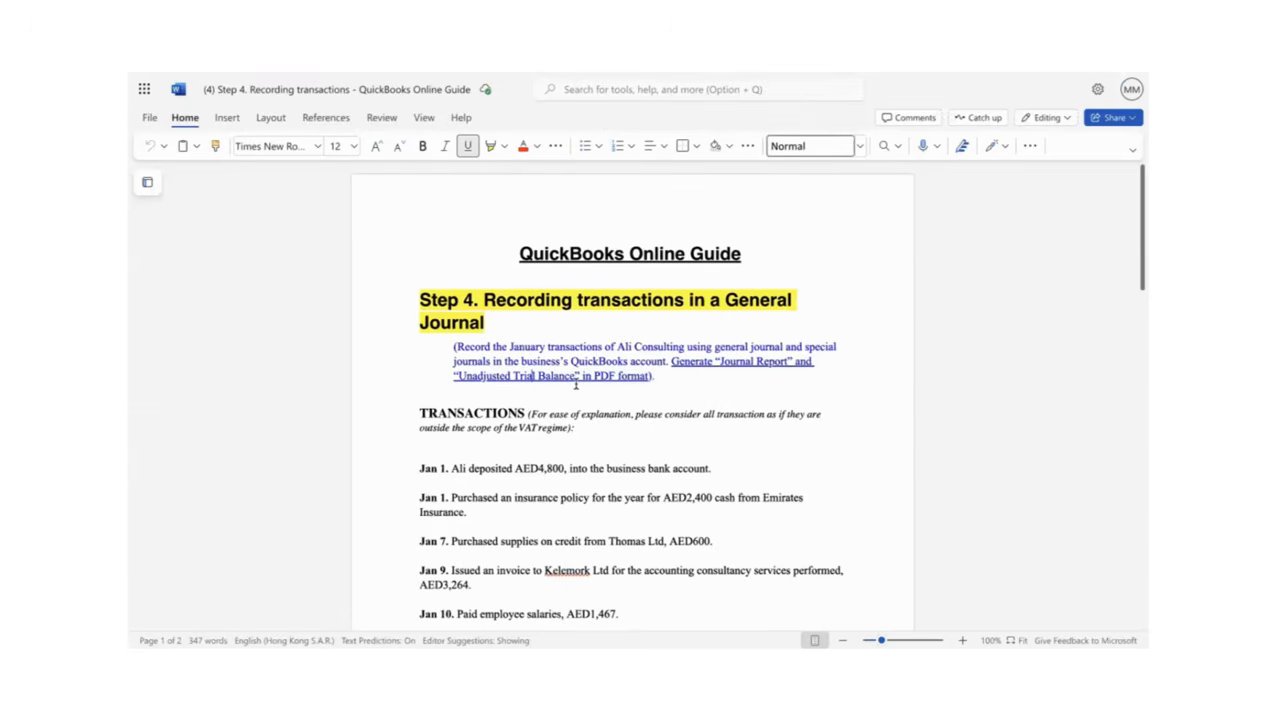
pyautogui.press('super+Tab')
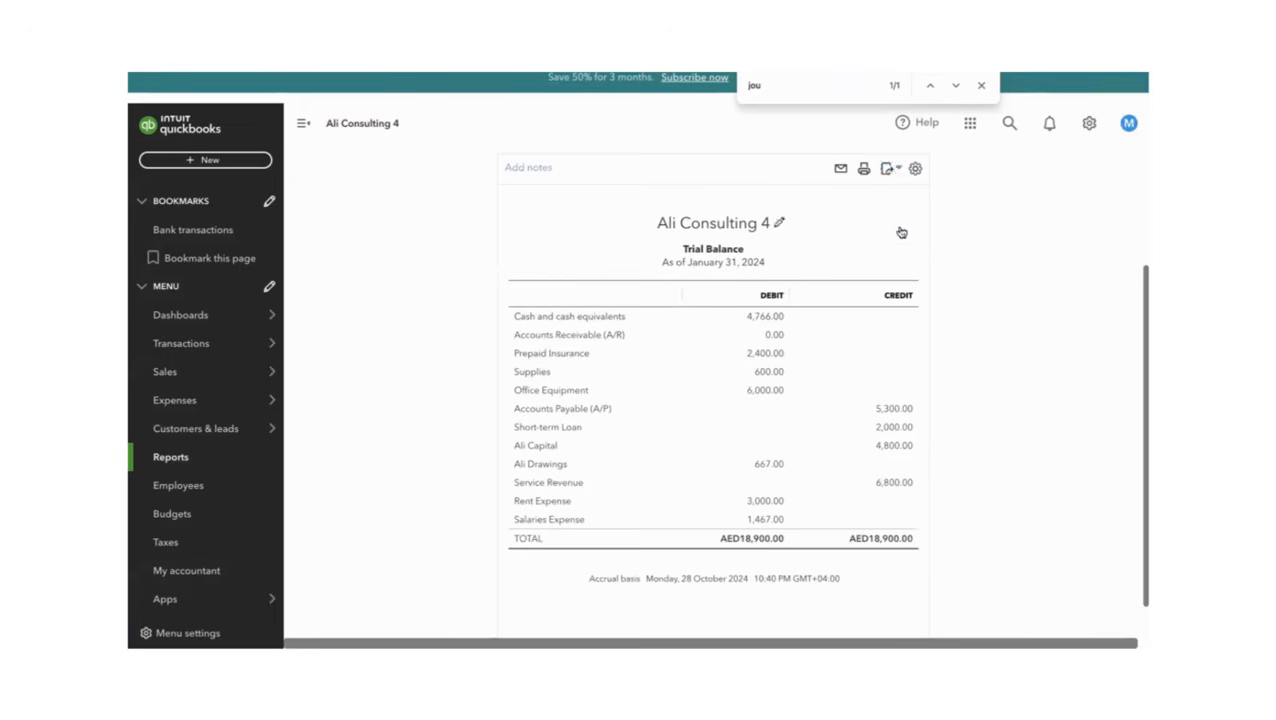
pyautogui.click(889, 170)
pyautogui.click(832, 218)
pyautogui.click(954, 585)
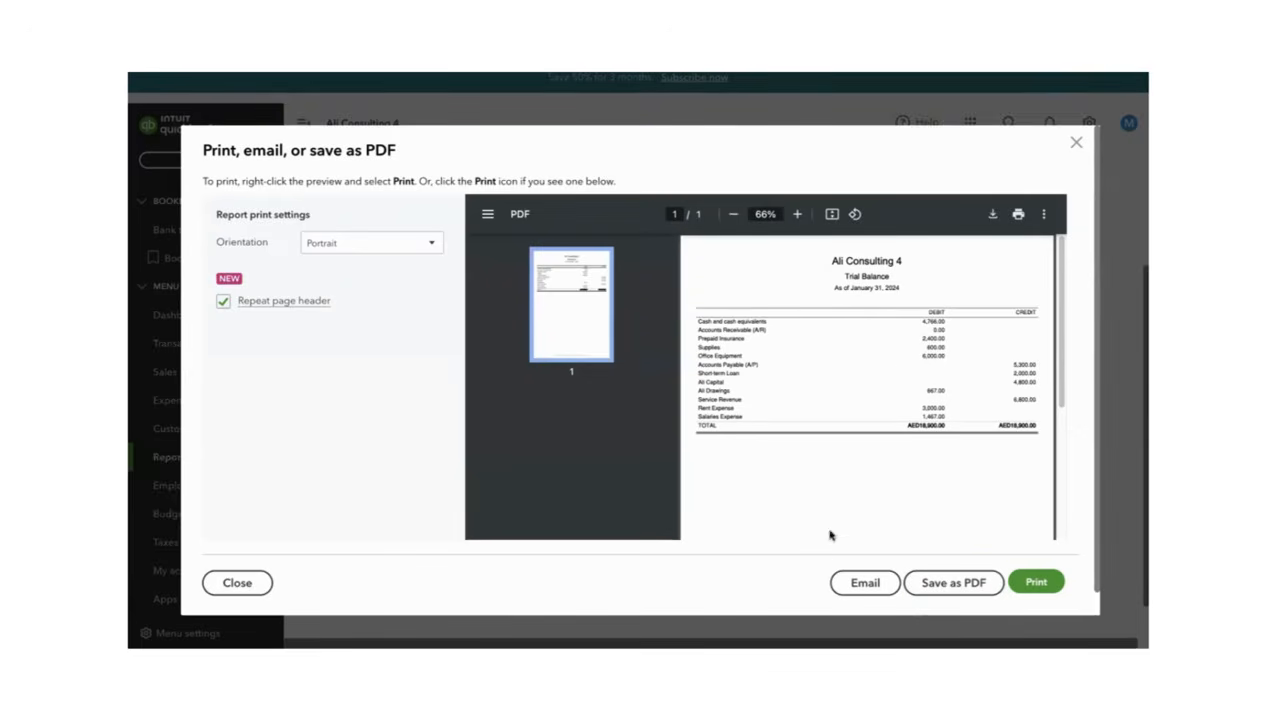
pyautogui.click(231, 585)
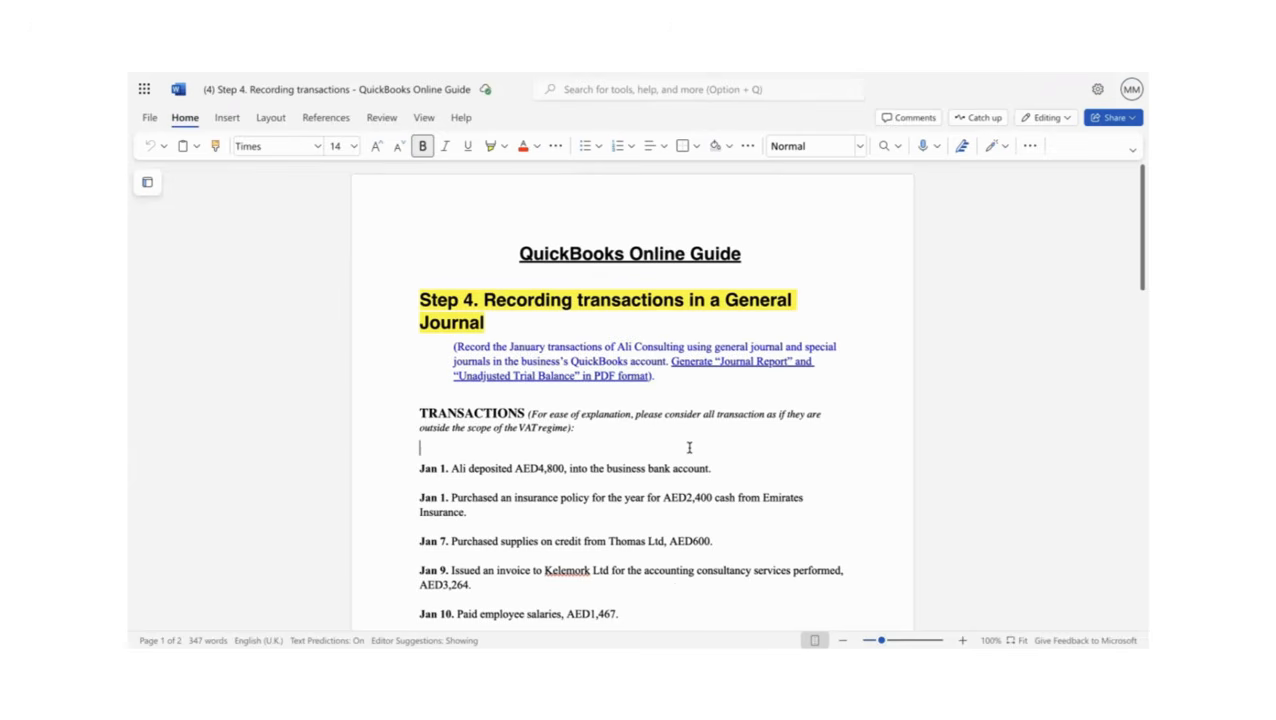
pyautogui.click(689, 447)
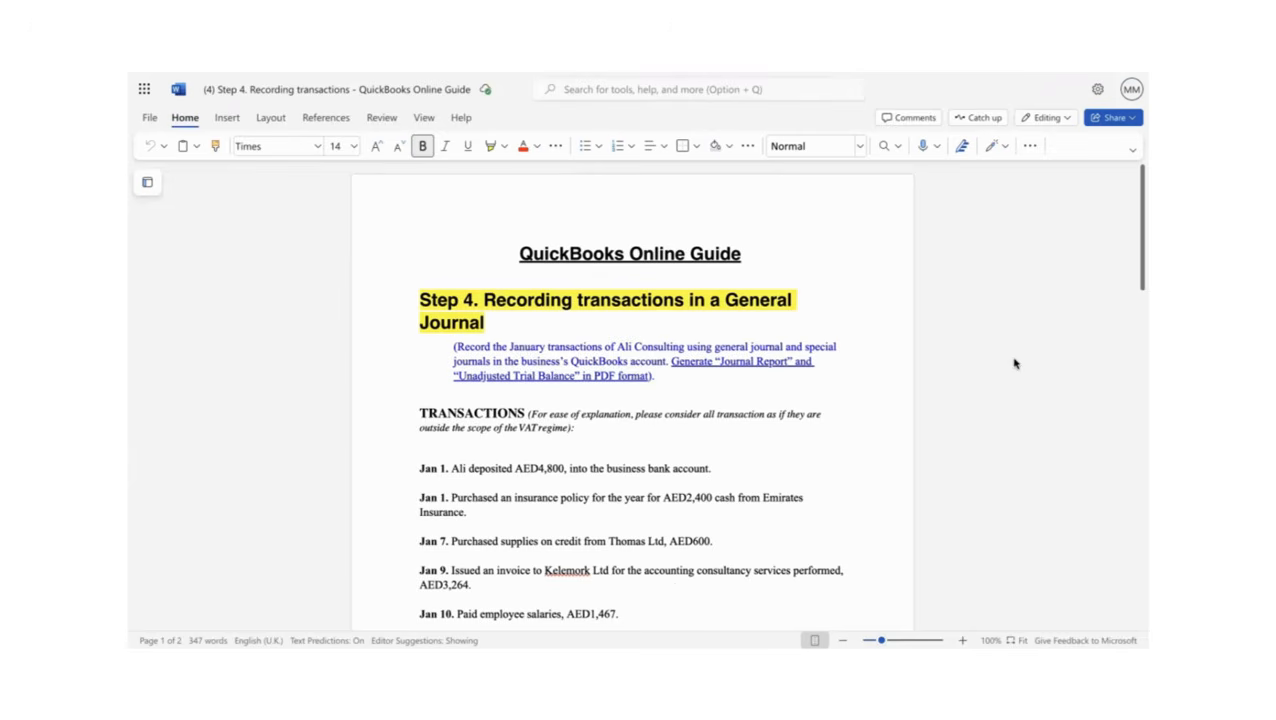